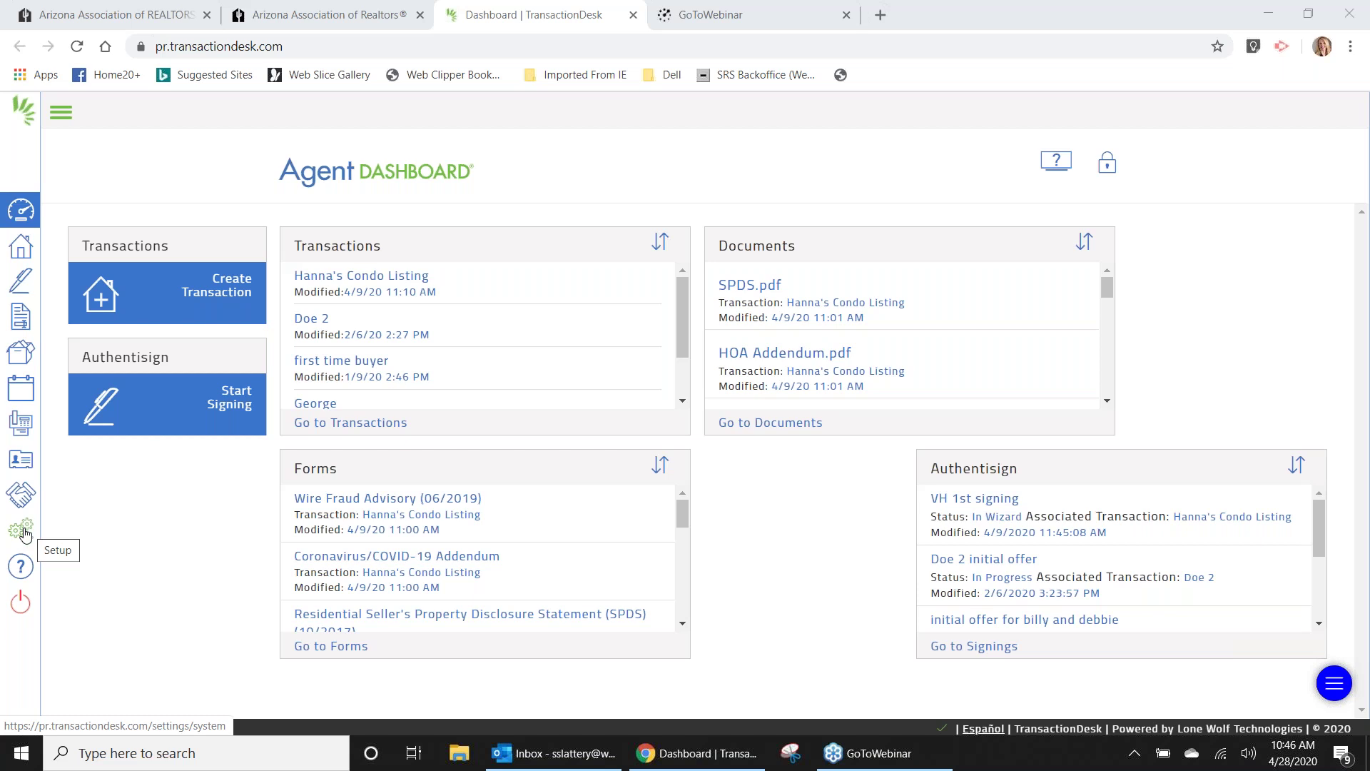
Open TransactionDesk's Settings page from the sidebar gear.
click(25, 533)
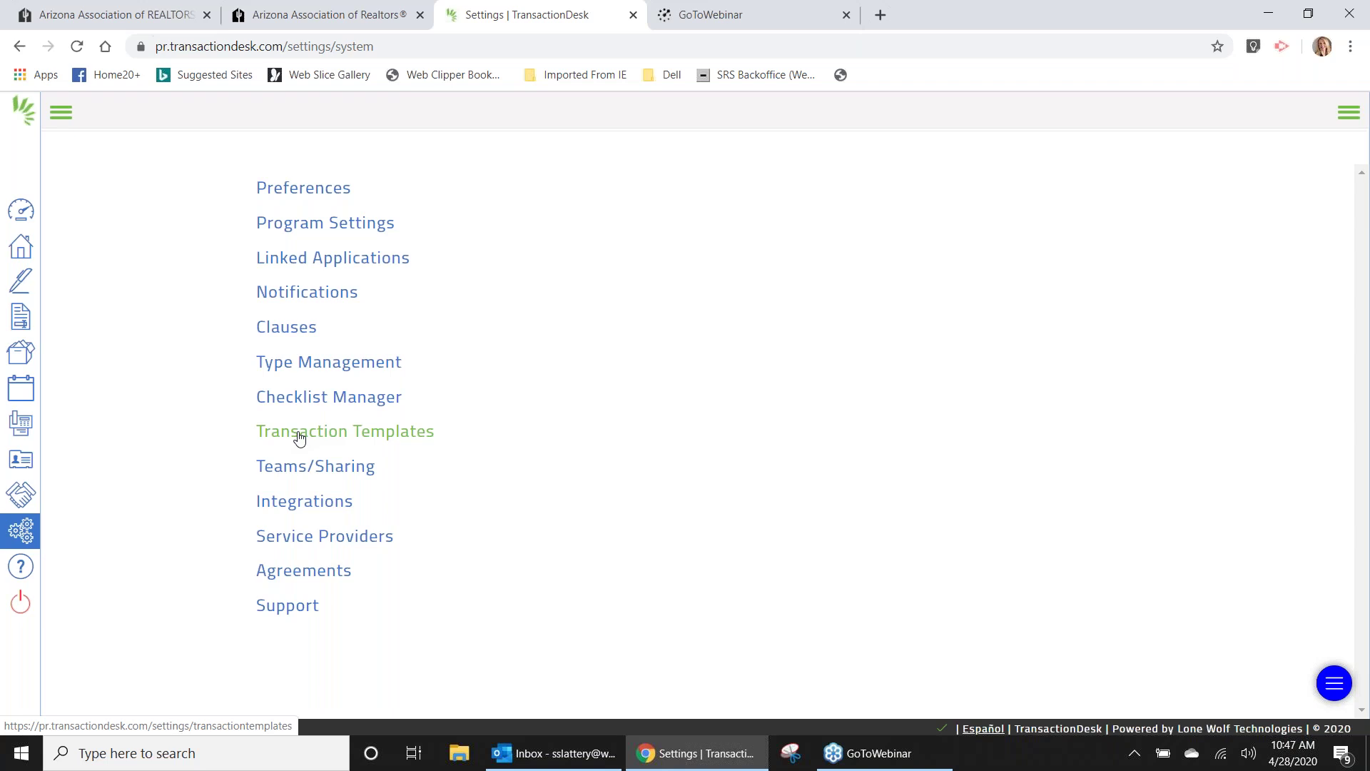
Go to the Transaction Templates list from Settings.
click(300, 432)
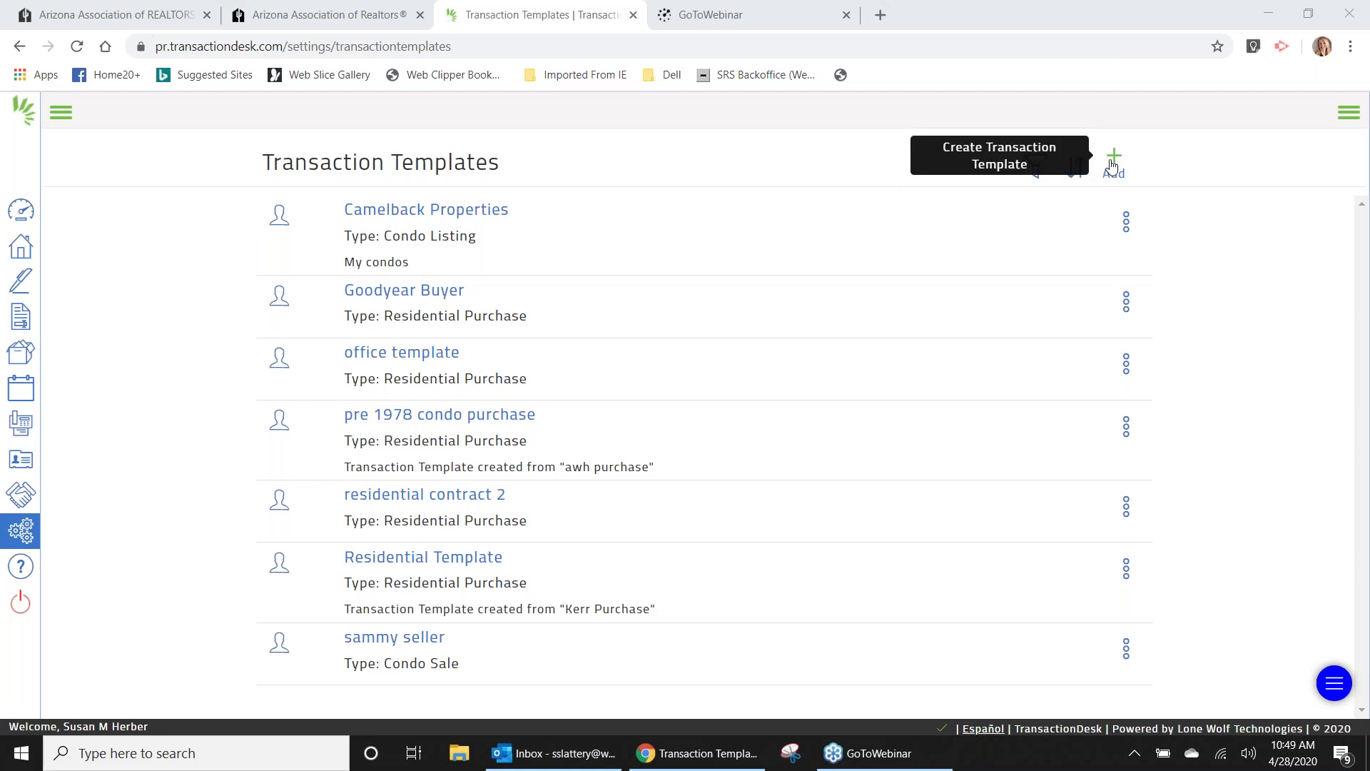
Create and save a new Residential Listing template named 'ABC Condos'.
click(1113, 165)
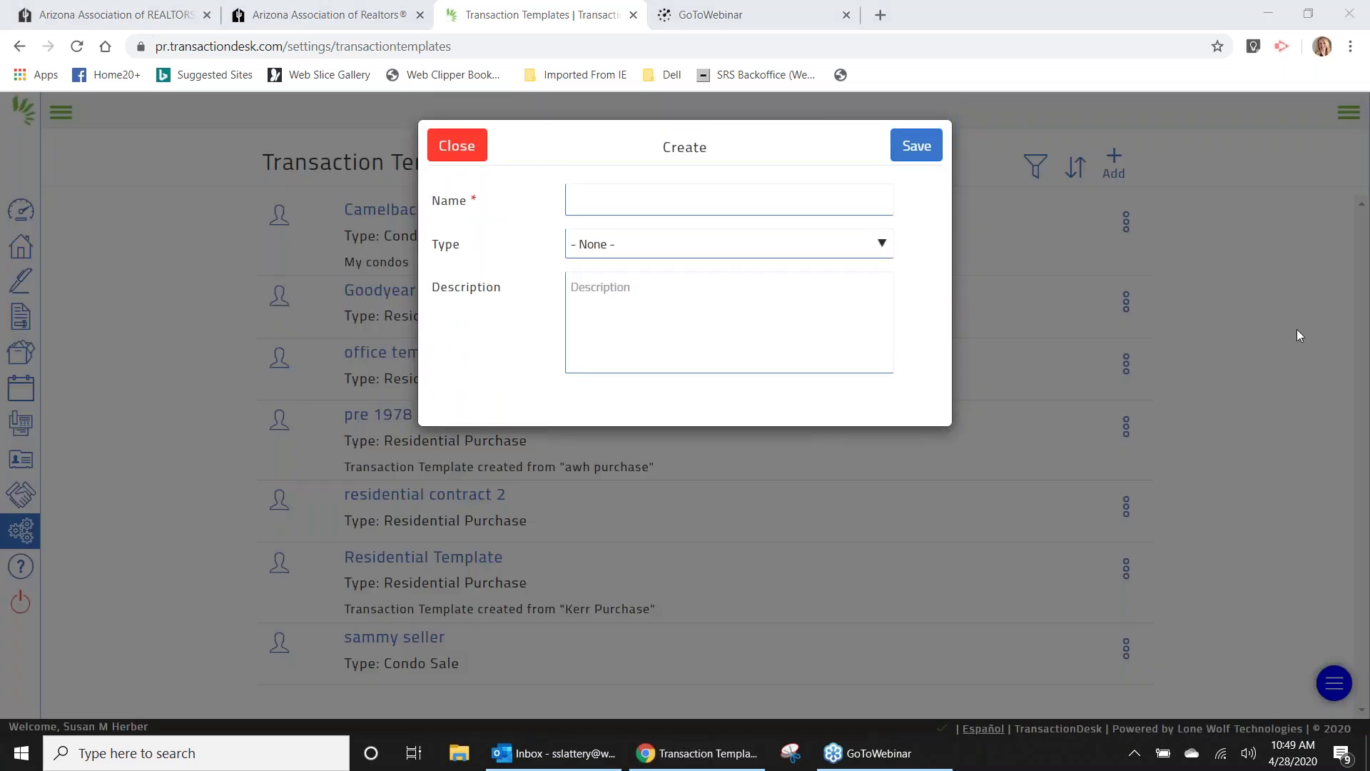
click(660, 198)
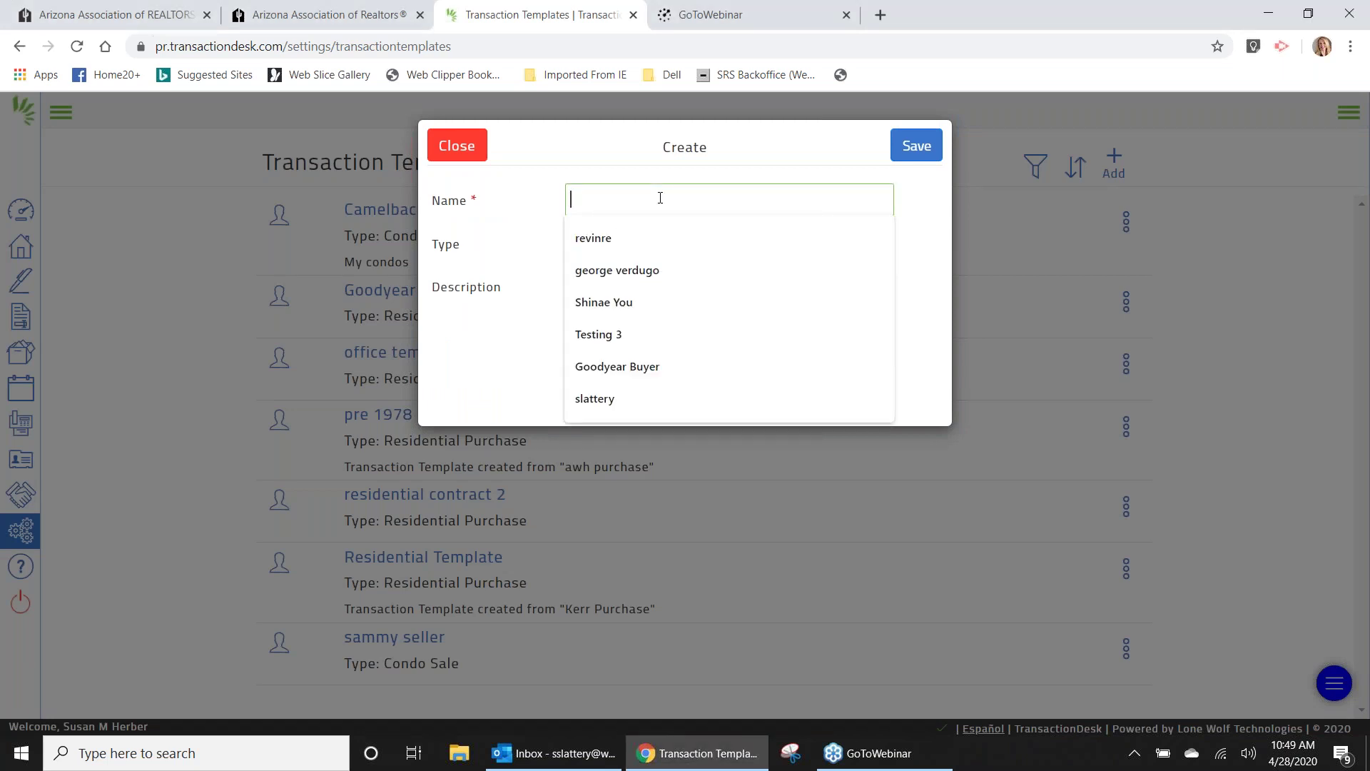
text(ABC Condos)
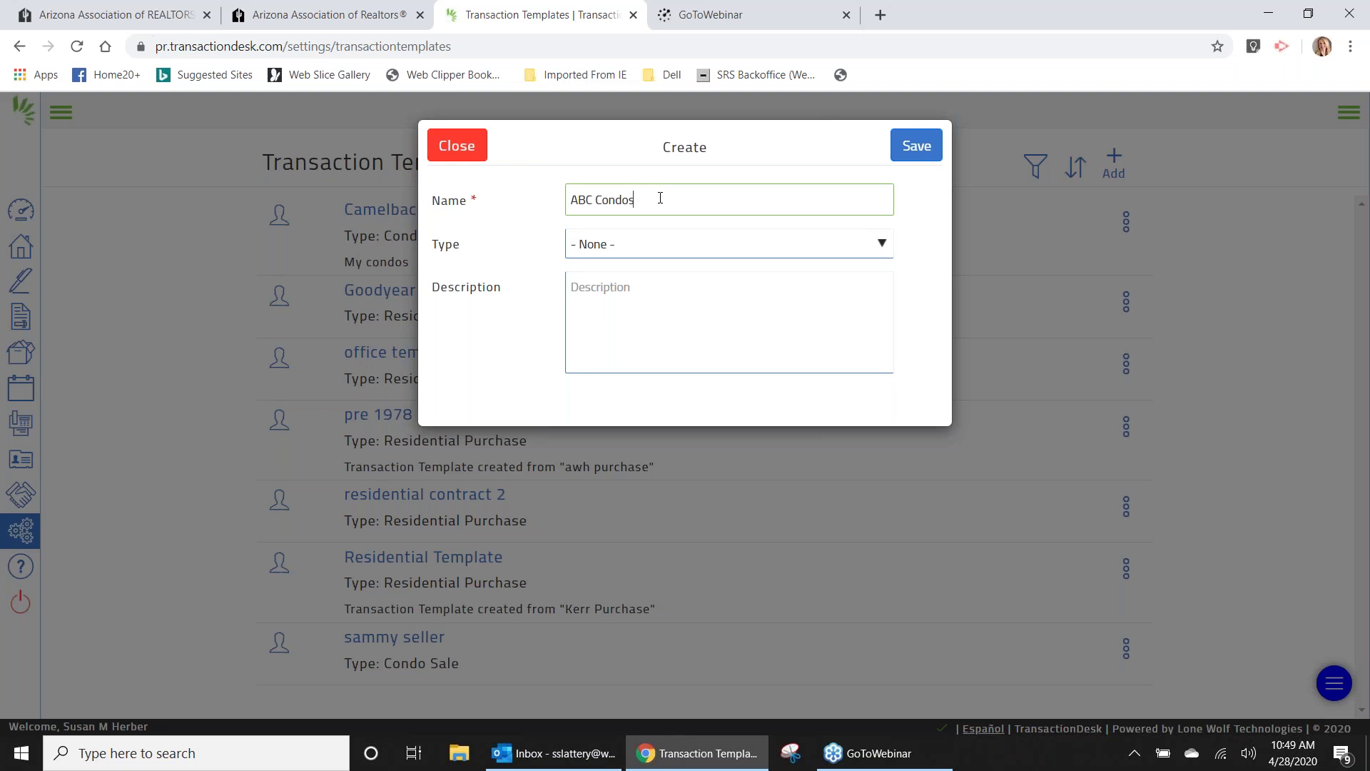
click(650, 244)
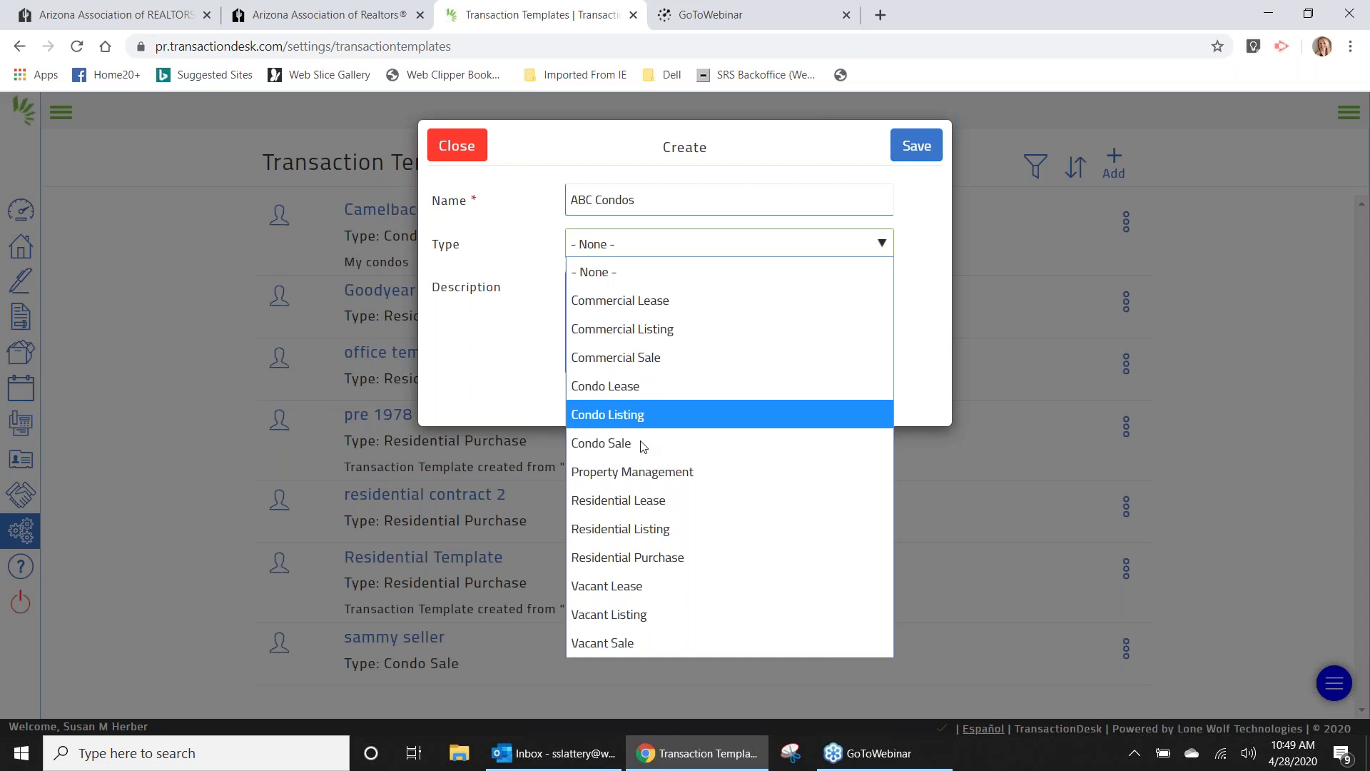
click(664, 530)
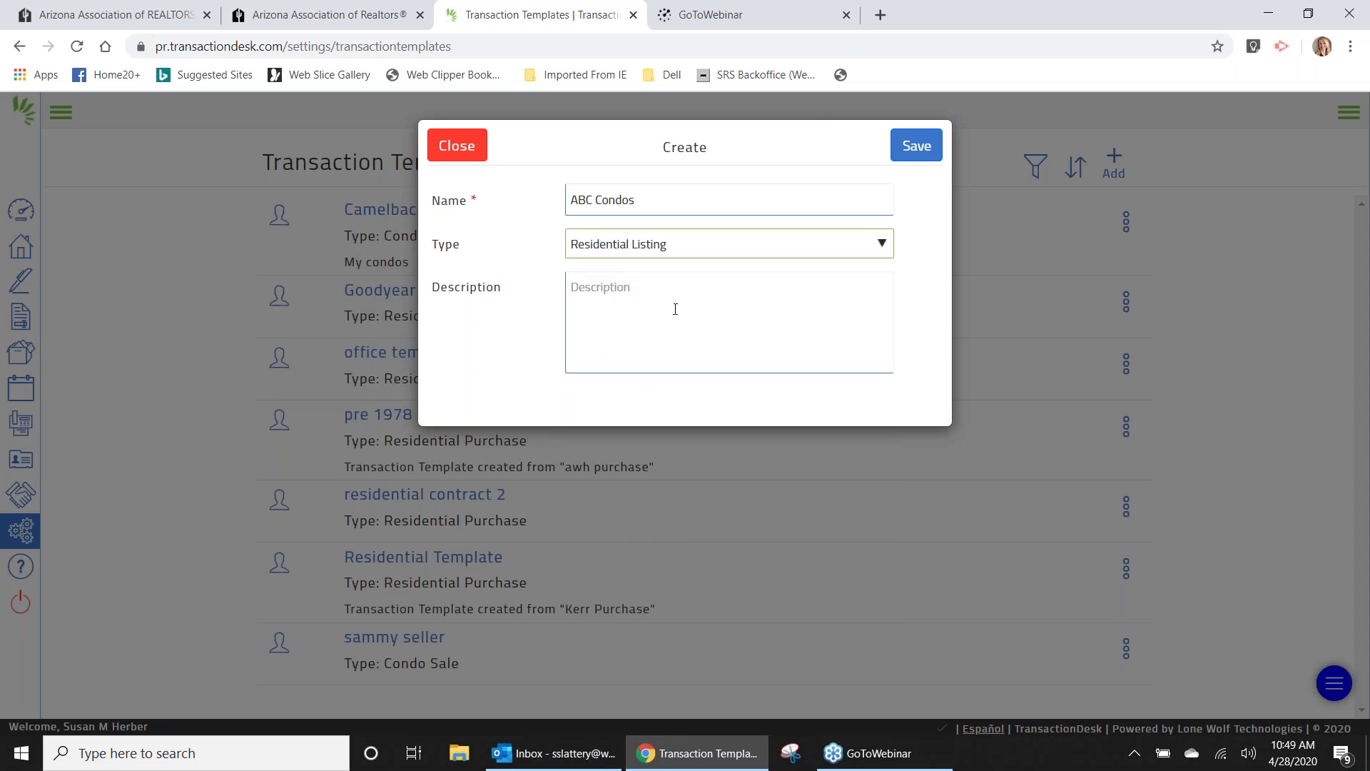
click(910, 144)
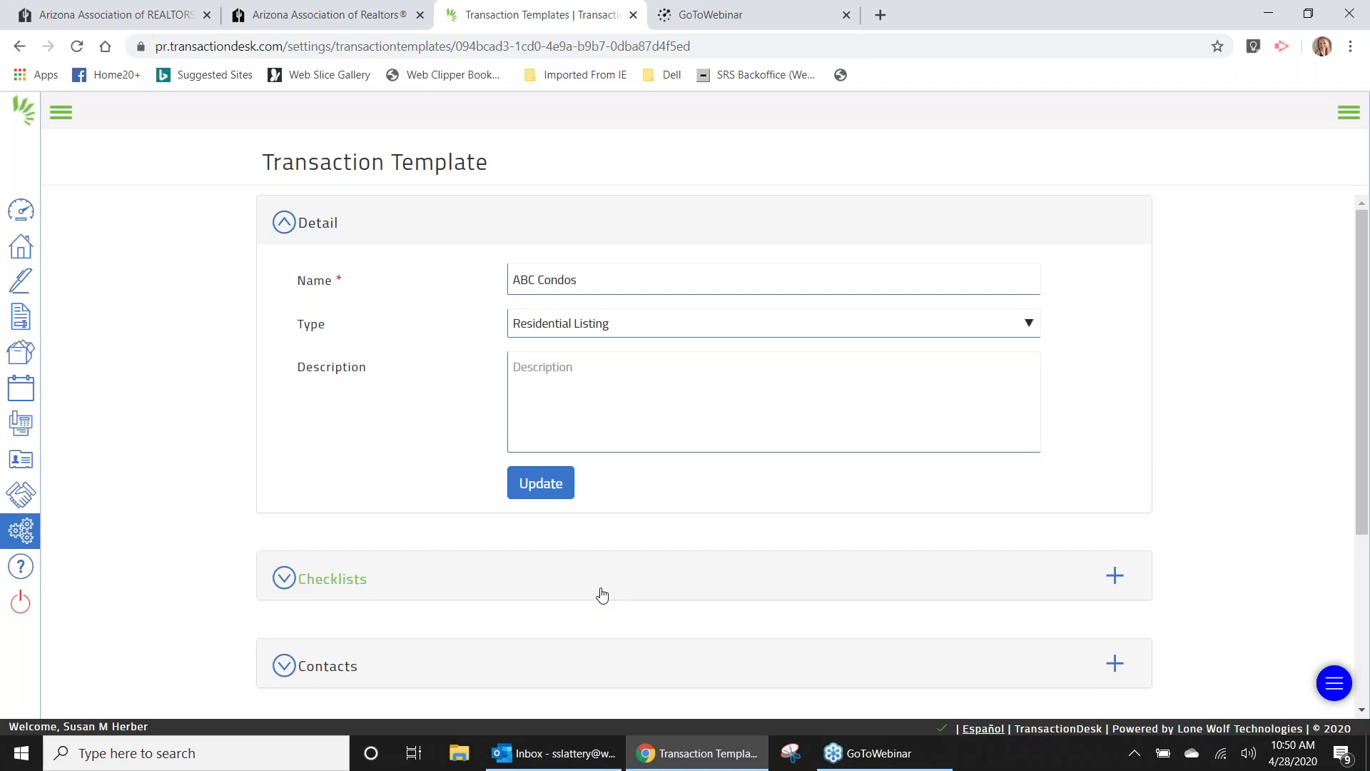
Expand the ABC Condos template's Checklists section, showing Empty - None Found.
click(285, 584)
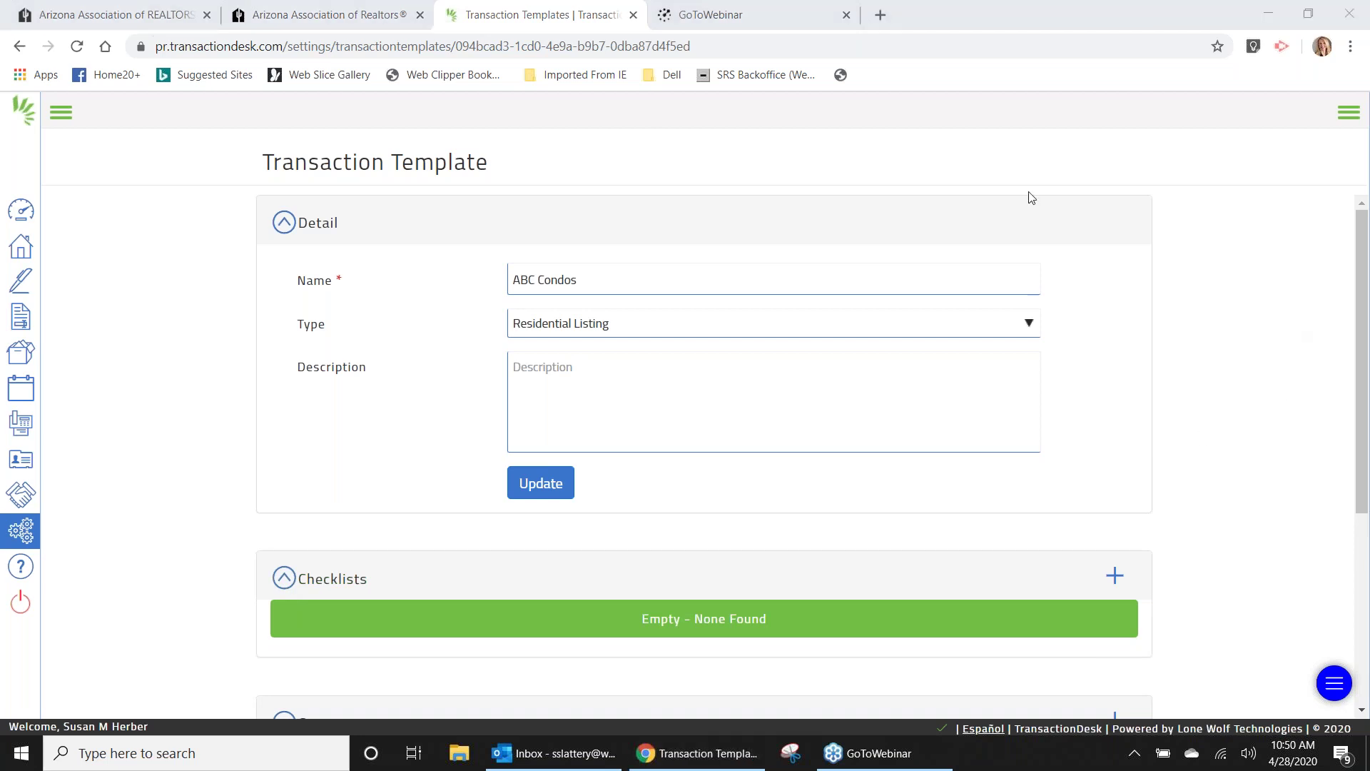
drag(1362, 336, 1360, 411)
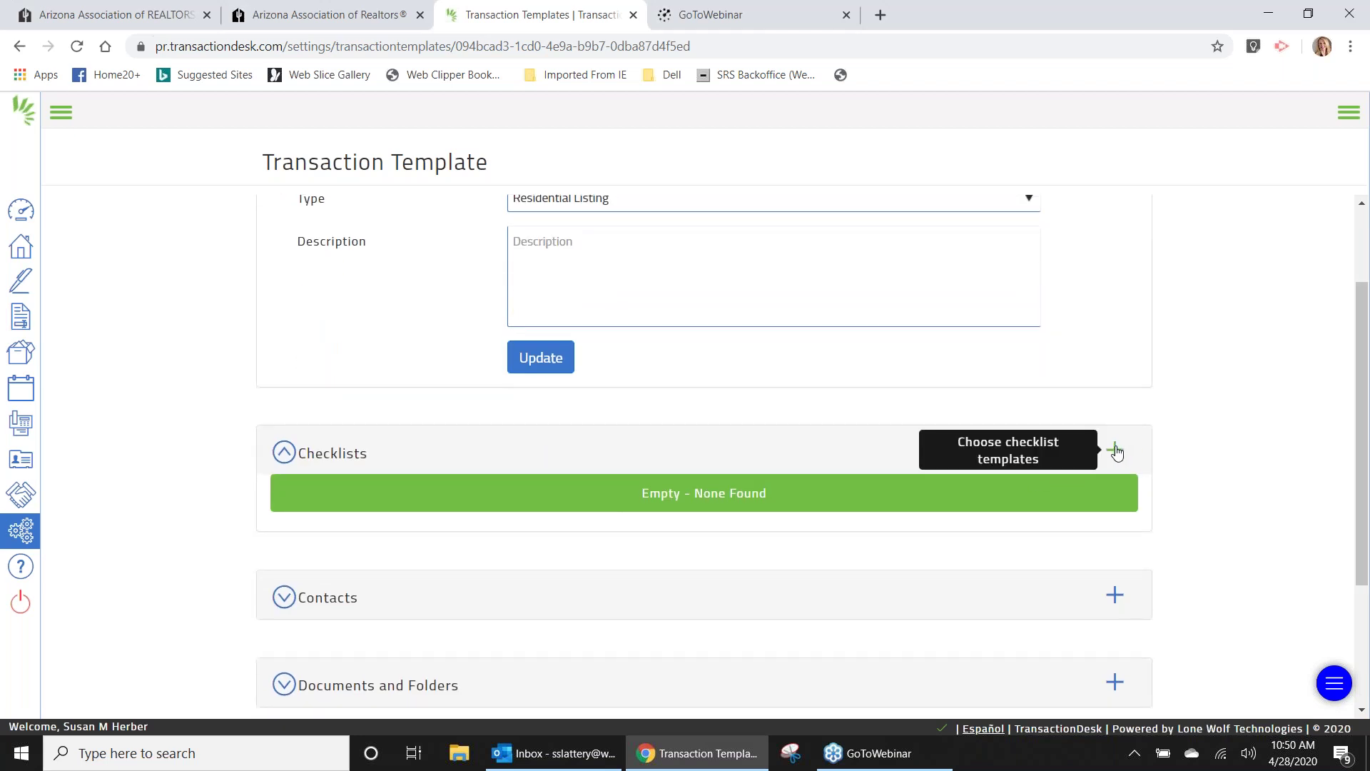
scroll(1154, 514, up, 1)
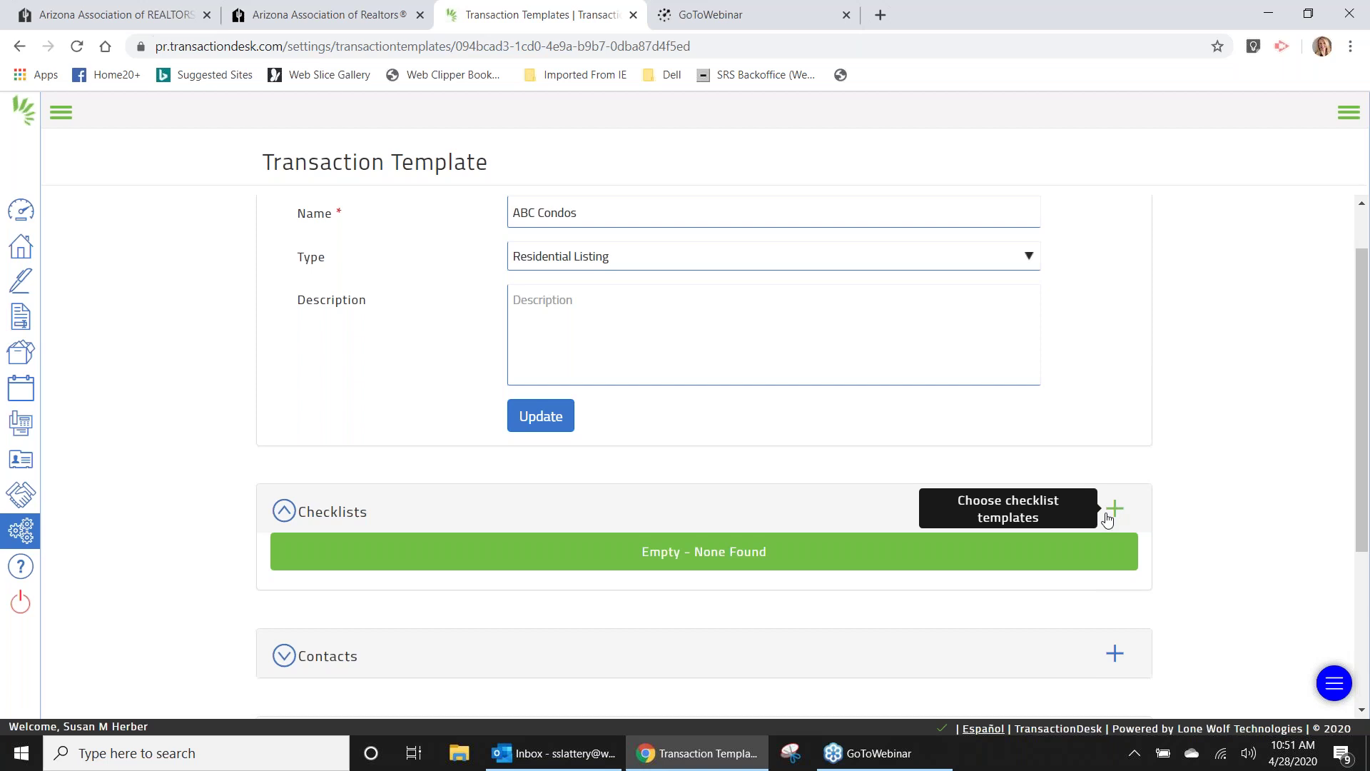
Begin adding checklist templates to ABC Condos and move the browser window higher.
click(1115, 510)
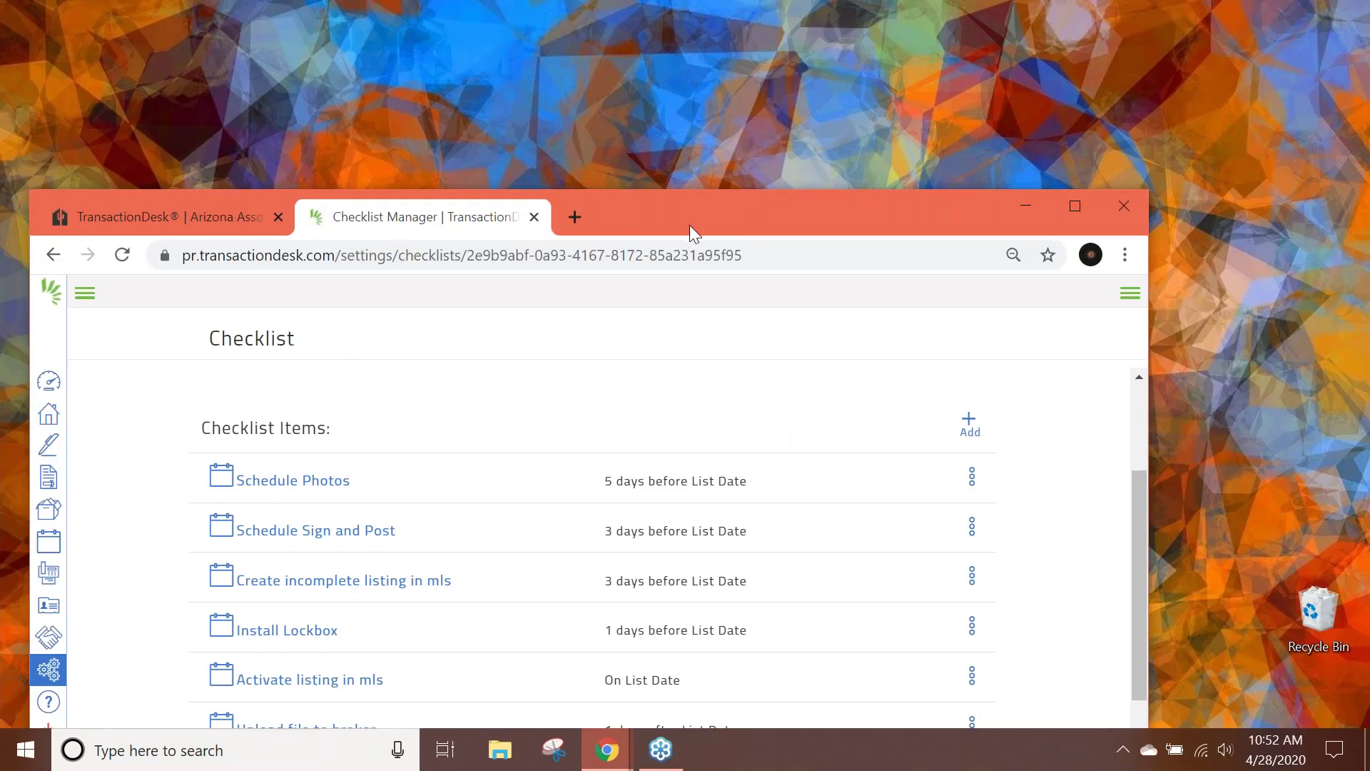
drag(689, 225, 731, 122)
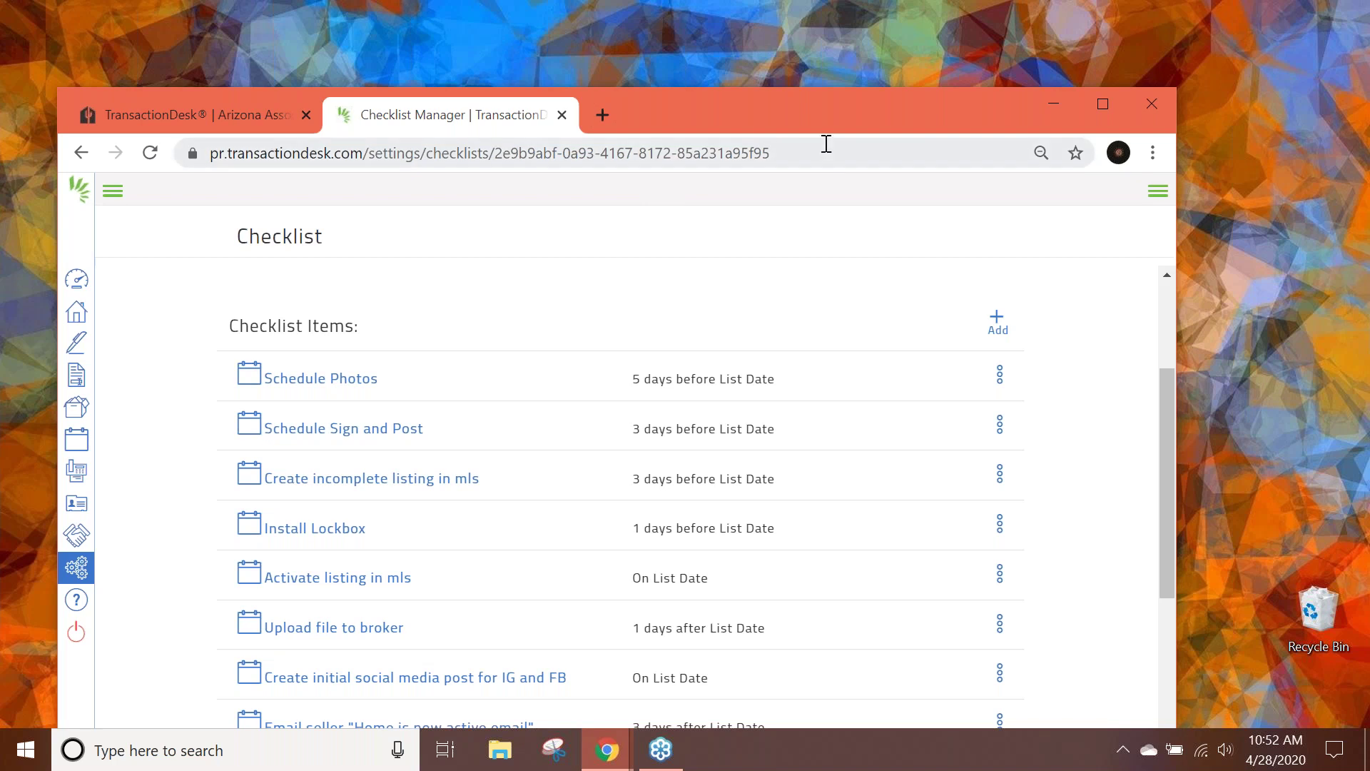
drag(829, 113, 780, 42)
drag(1123, 523, 1118, 534)
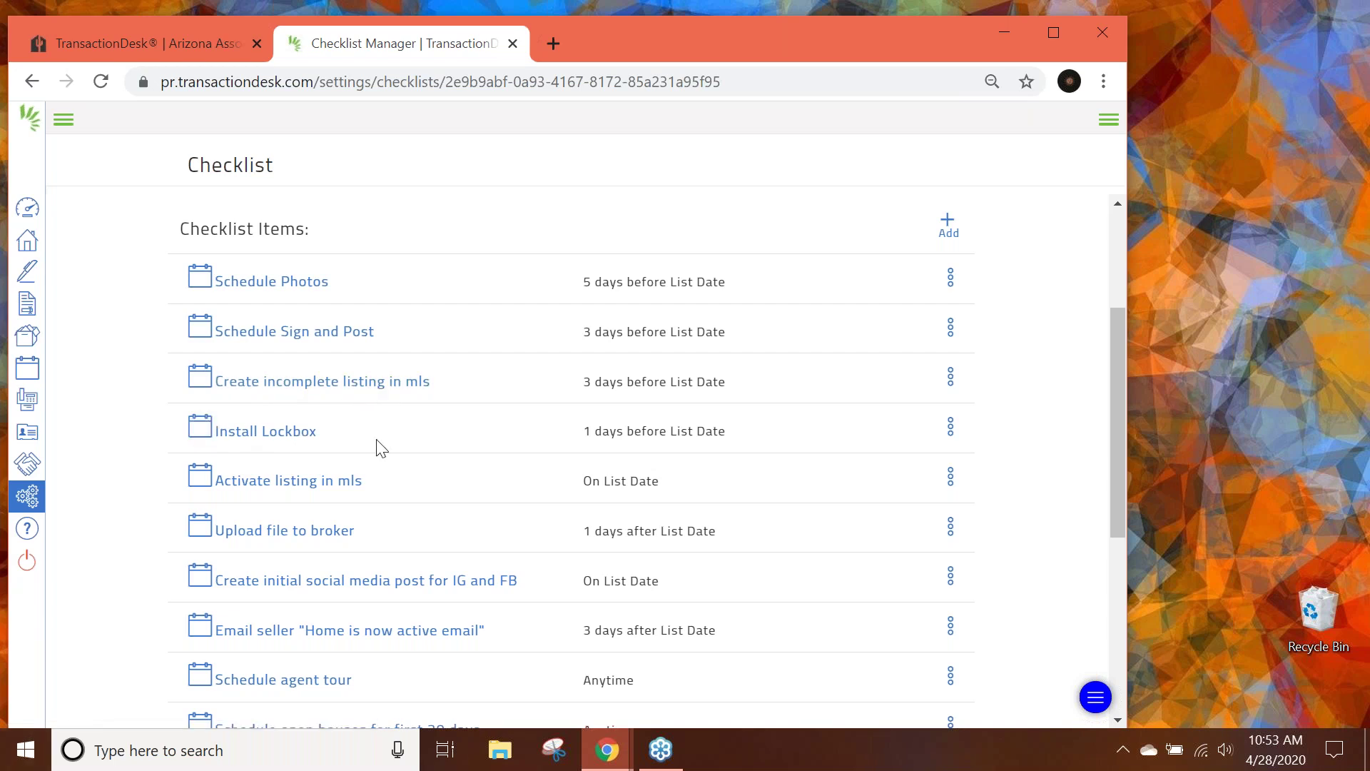
drag(1112, 526, 1133, 696)
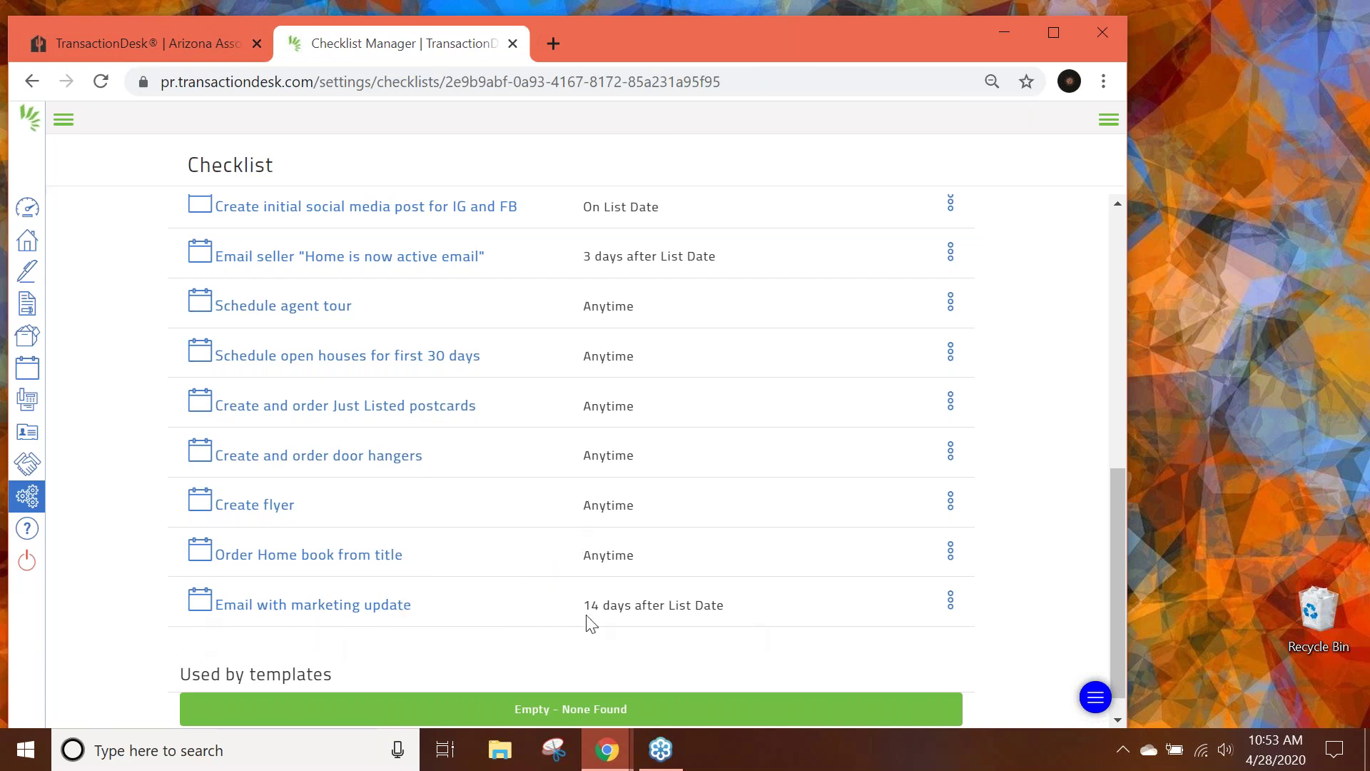
scroll(468, 550, down, 1)
scroll(795, 576, up, 1)
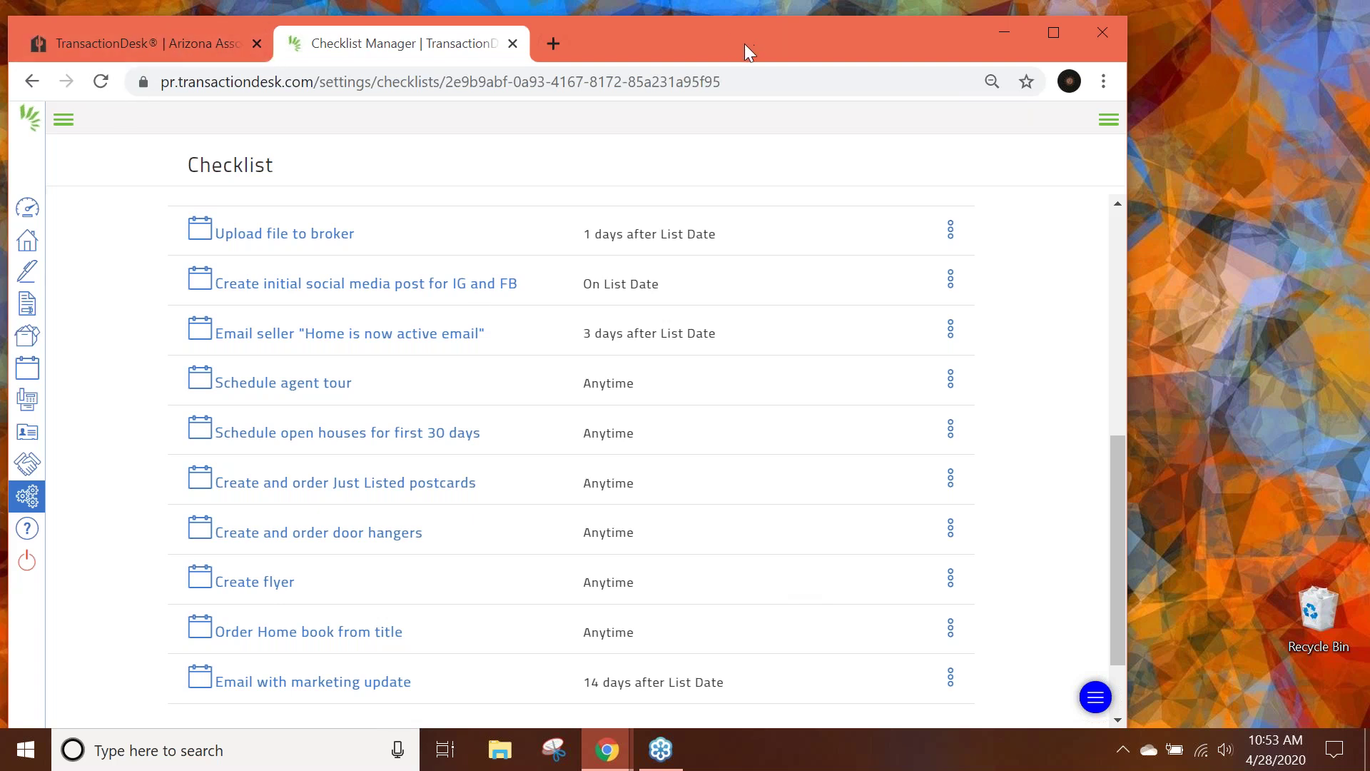
scroll(598, 555, down, 1)
scroll(599, 561, up, 6)
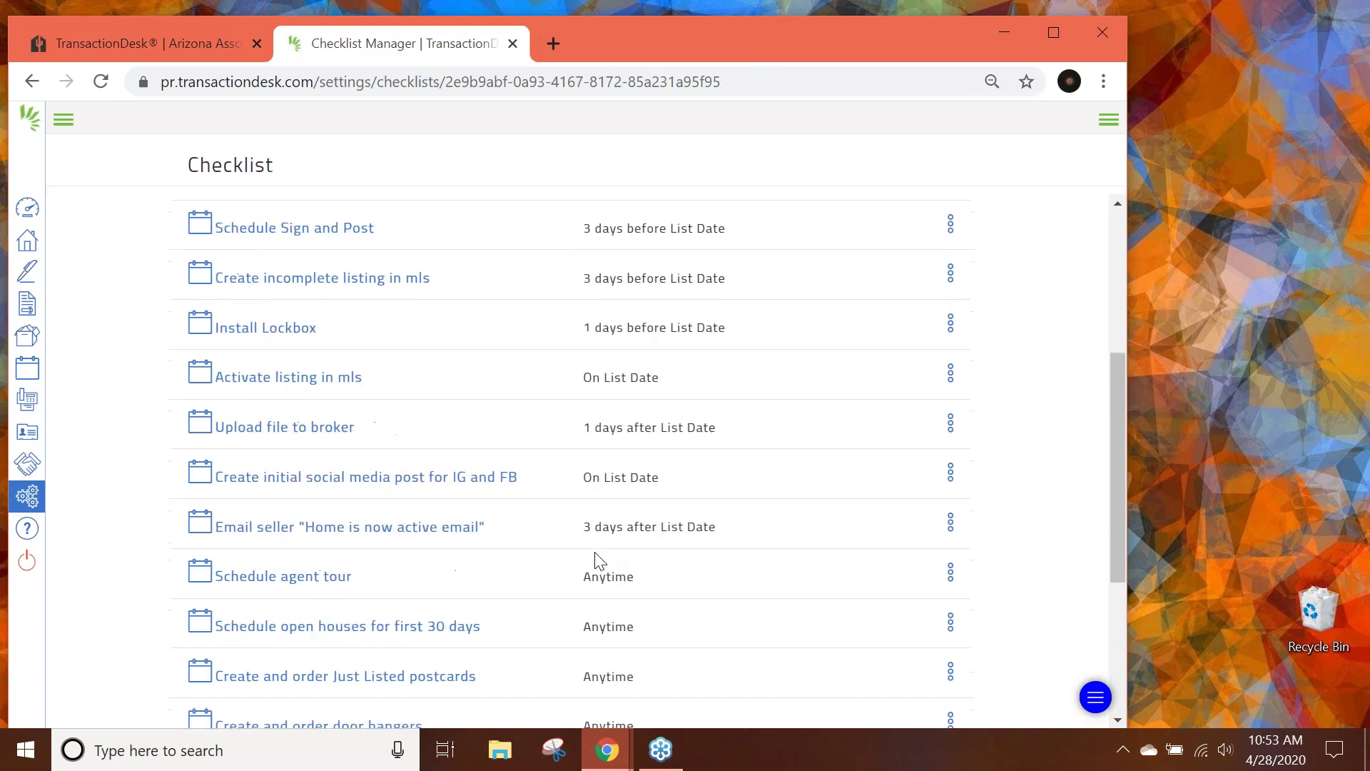
Glance at the checklist list in Settings, then return to the Transaction Templates list.
click(27, 496)
click(292, 378)
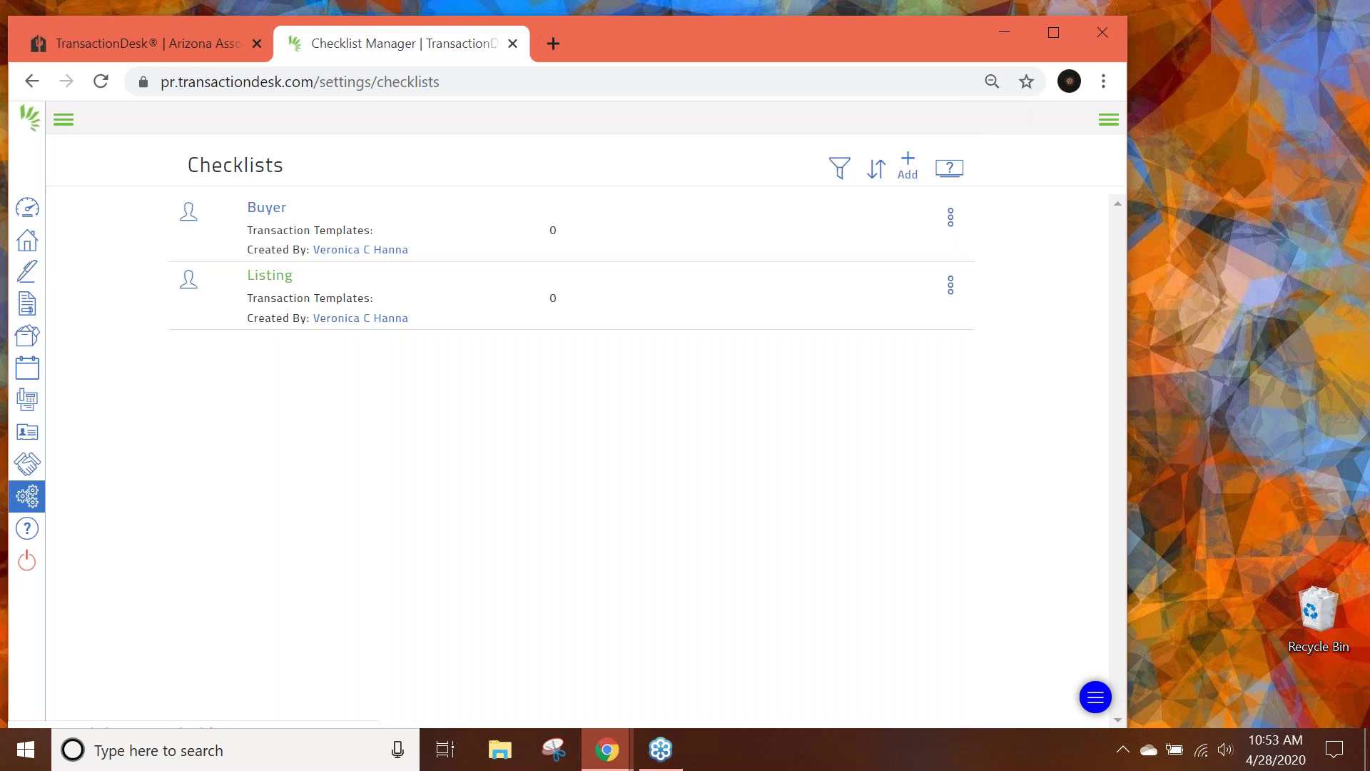
click(36, 502)
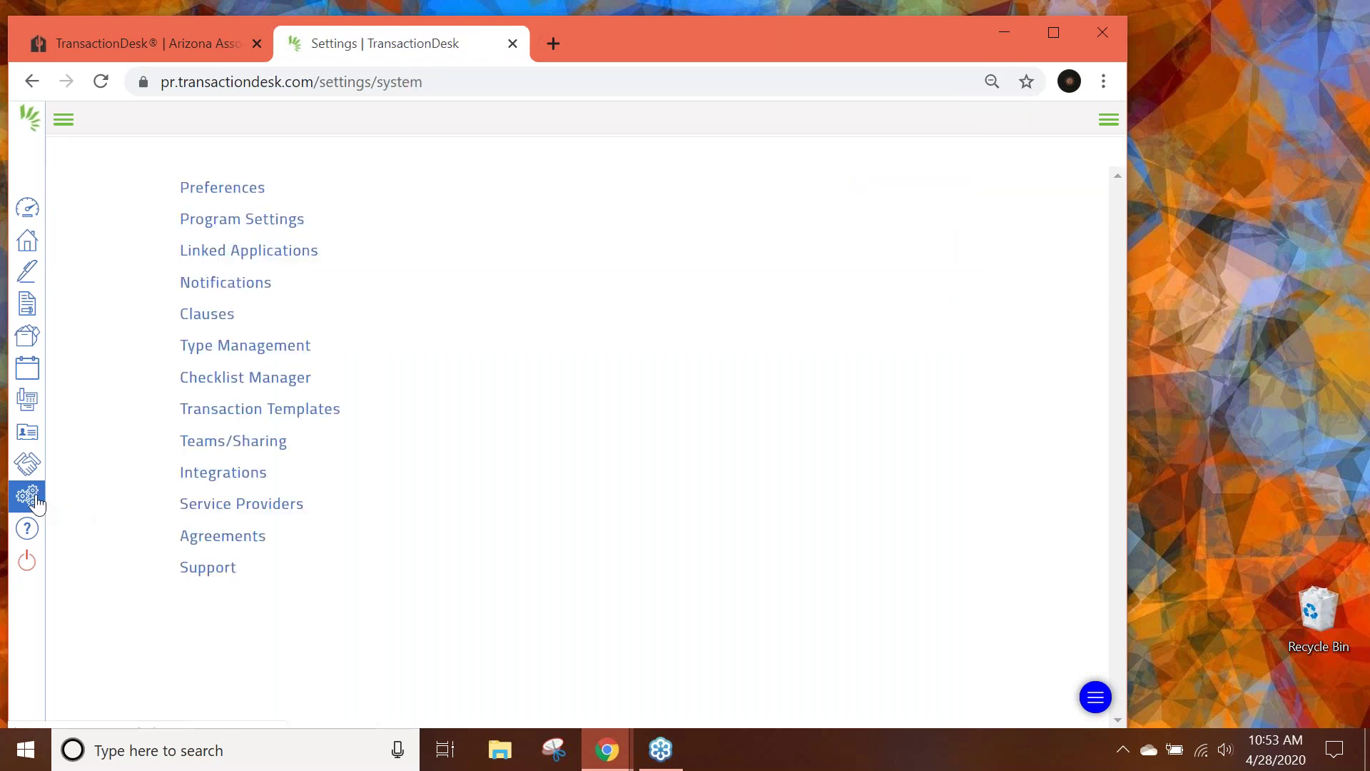
click(303, 410)
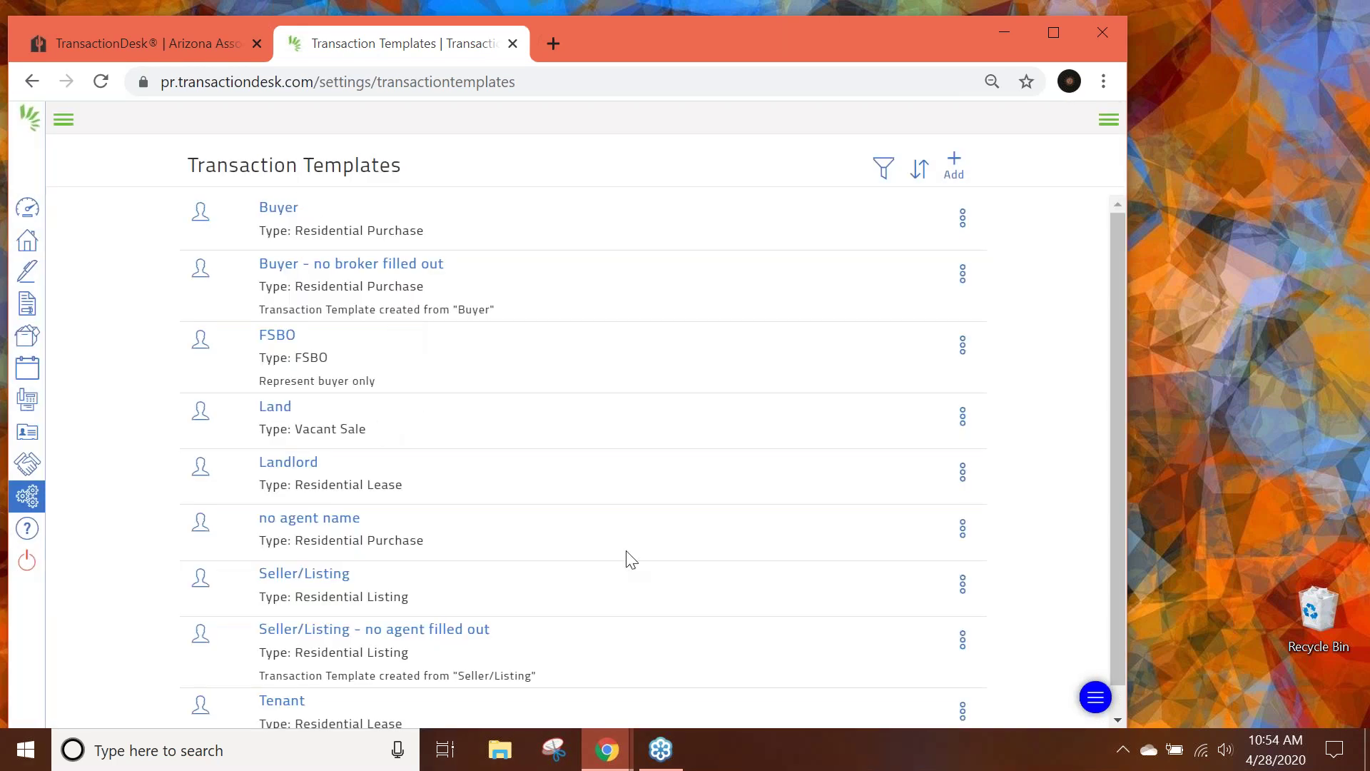
Open the Seller/Listing template and expand its Checklists section.
scroll(628, 557, down, 1)
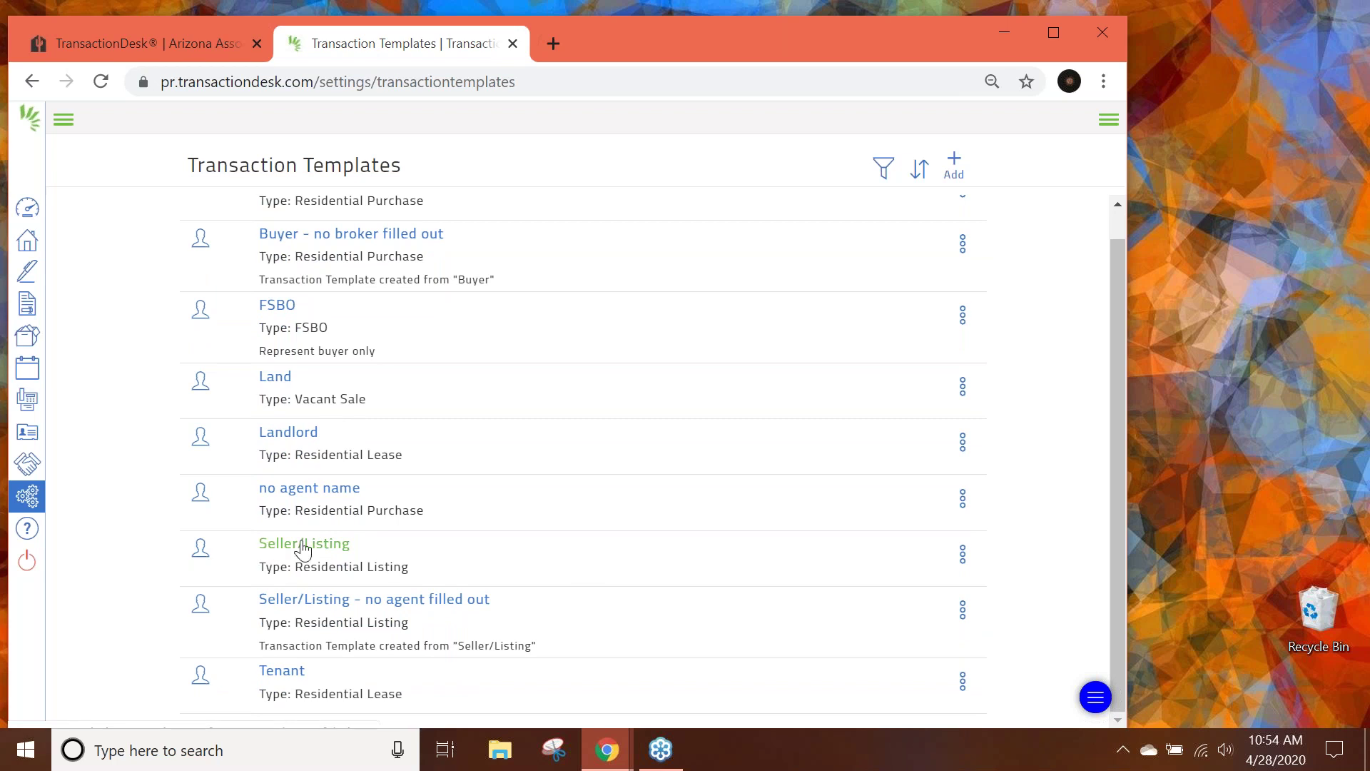
click(301, 549)
scroll(245, 398, down, 2)
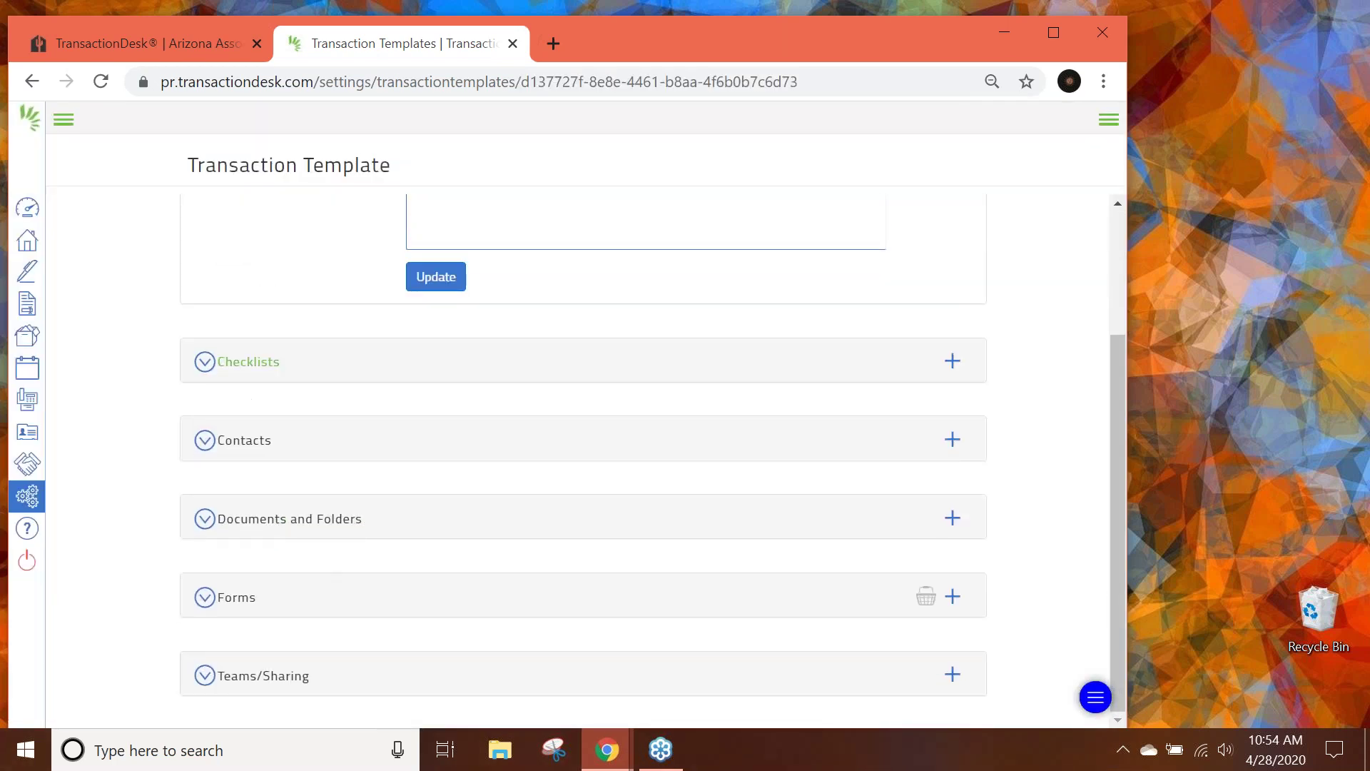
click(243, 372)
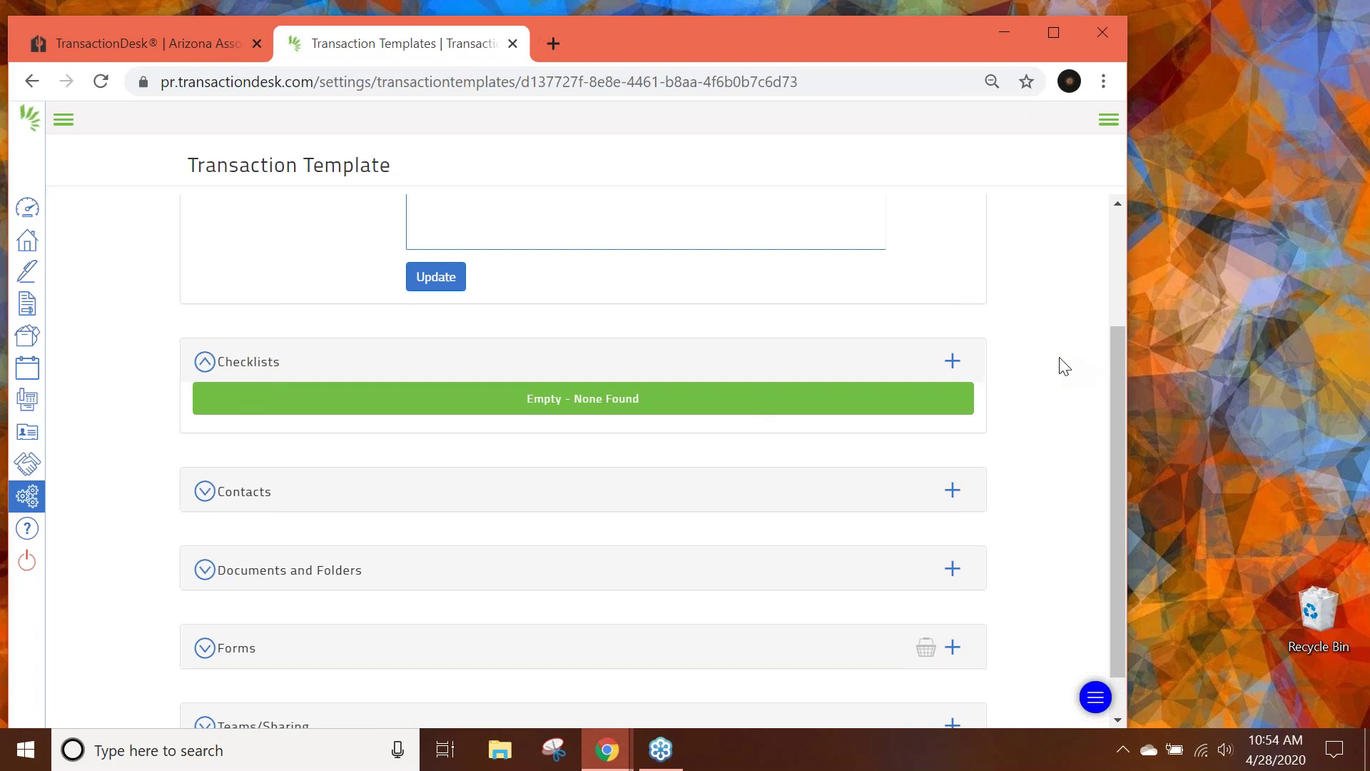
Pick the Listing checklist template twice, closing the chooser each time without adding it.
click(962, 361)
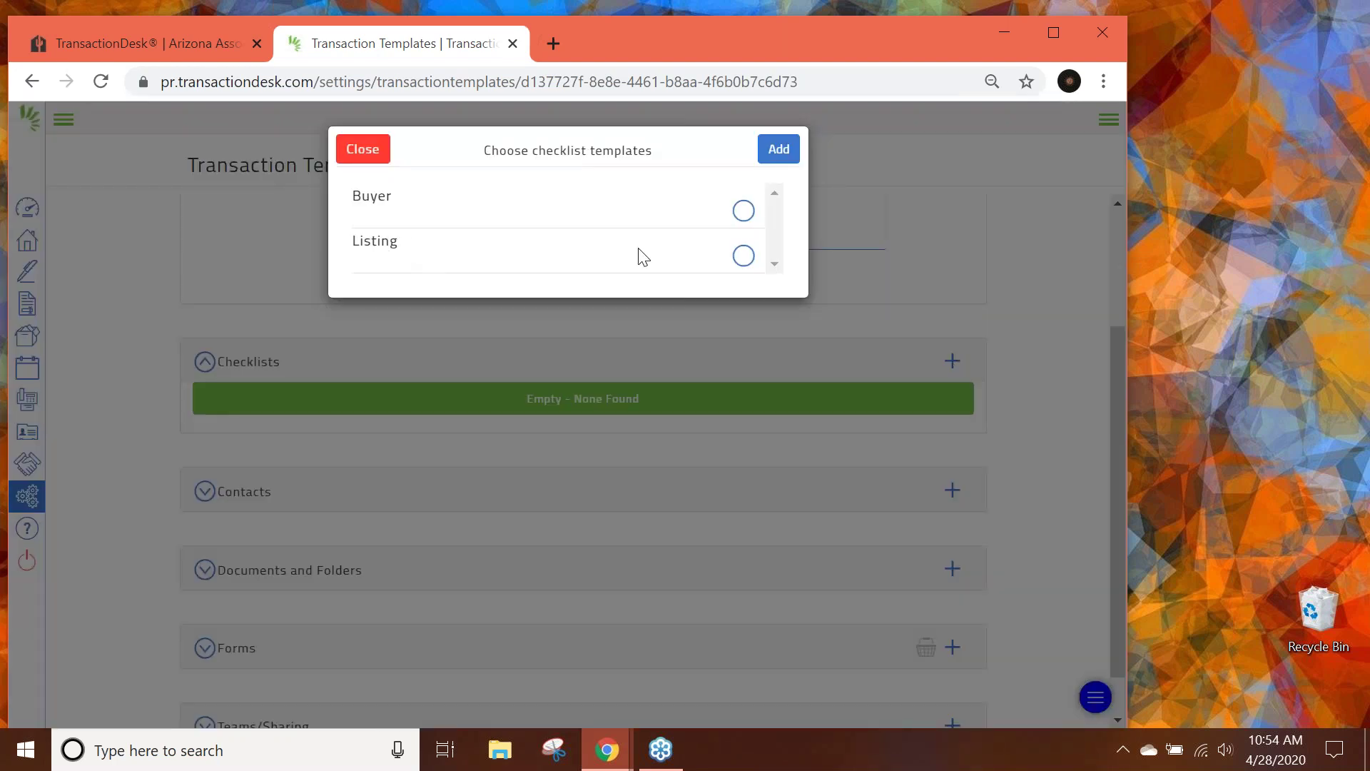
click(743, 257)
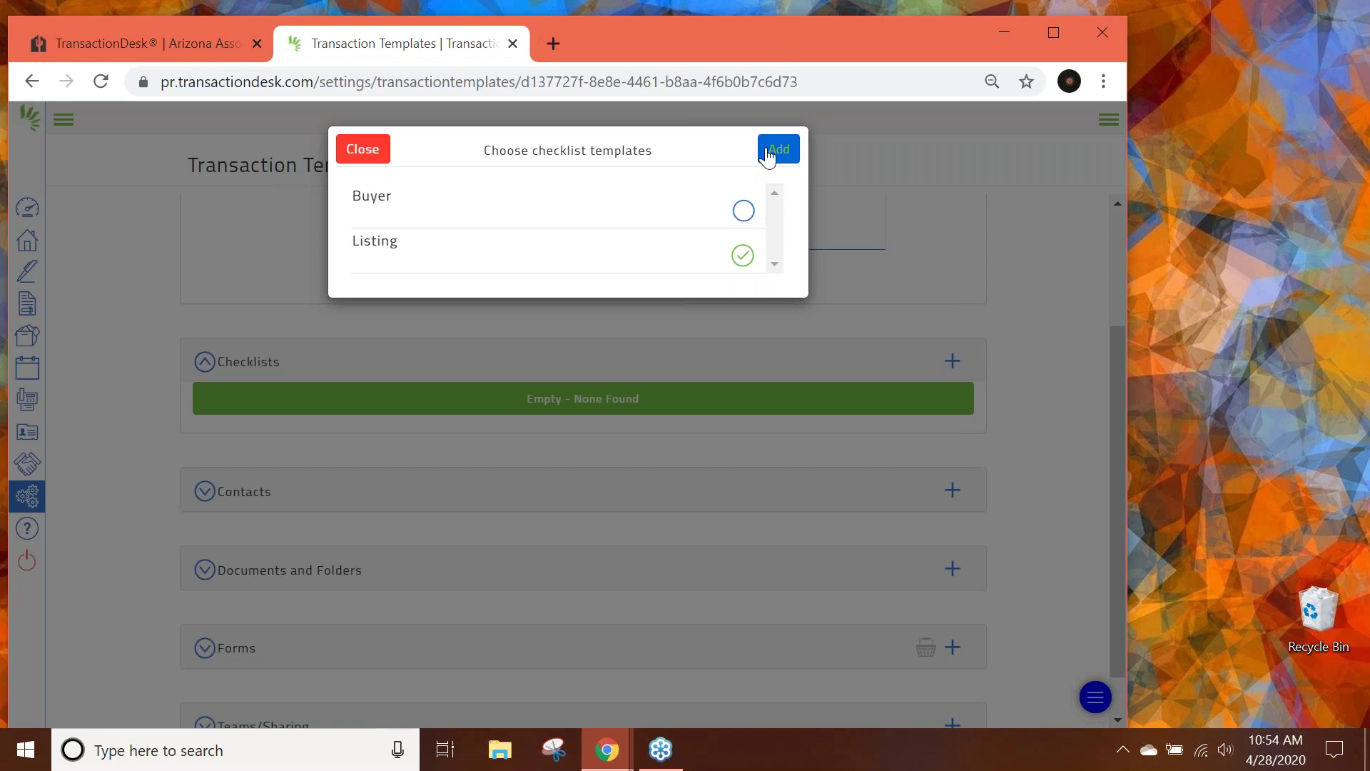
click(373, 151)
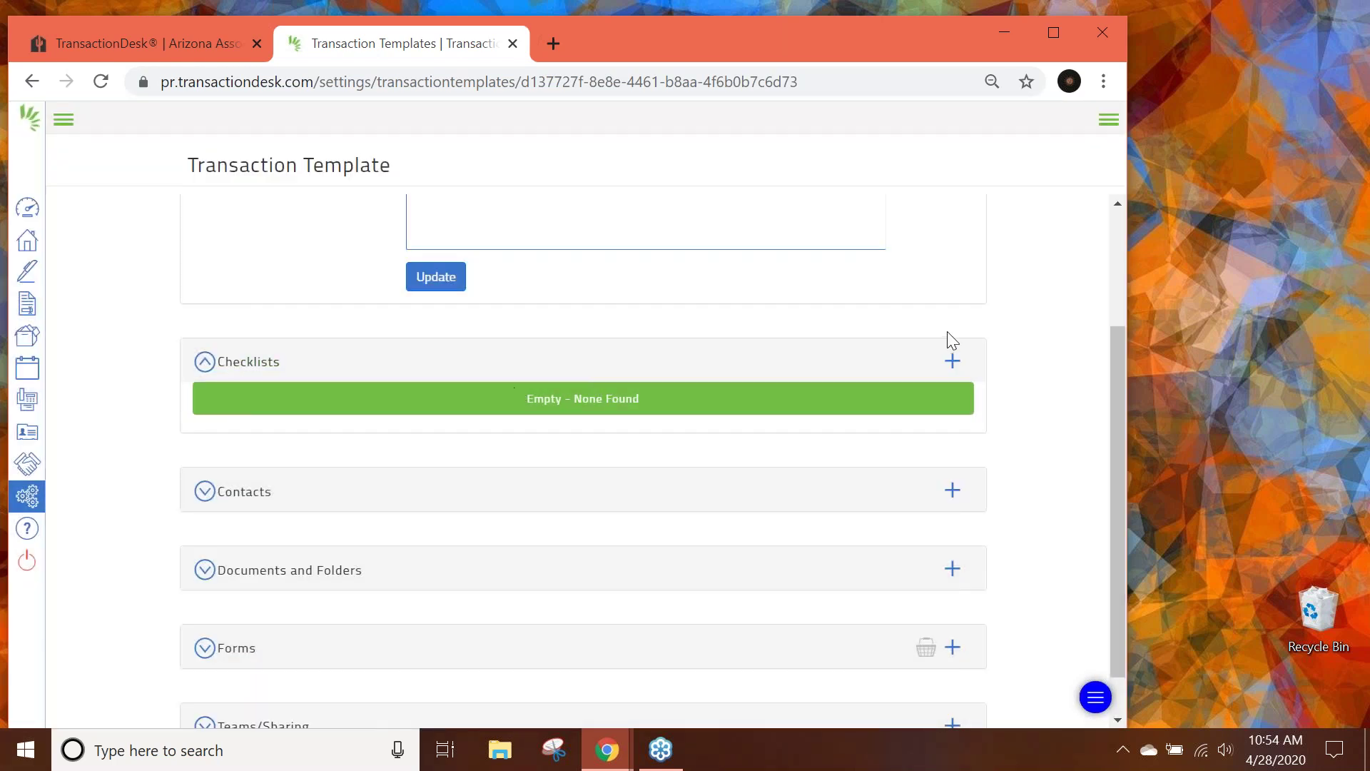
click(953, 361)
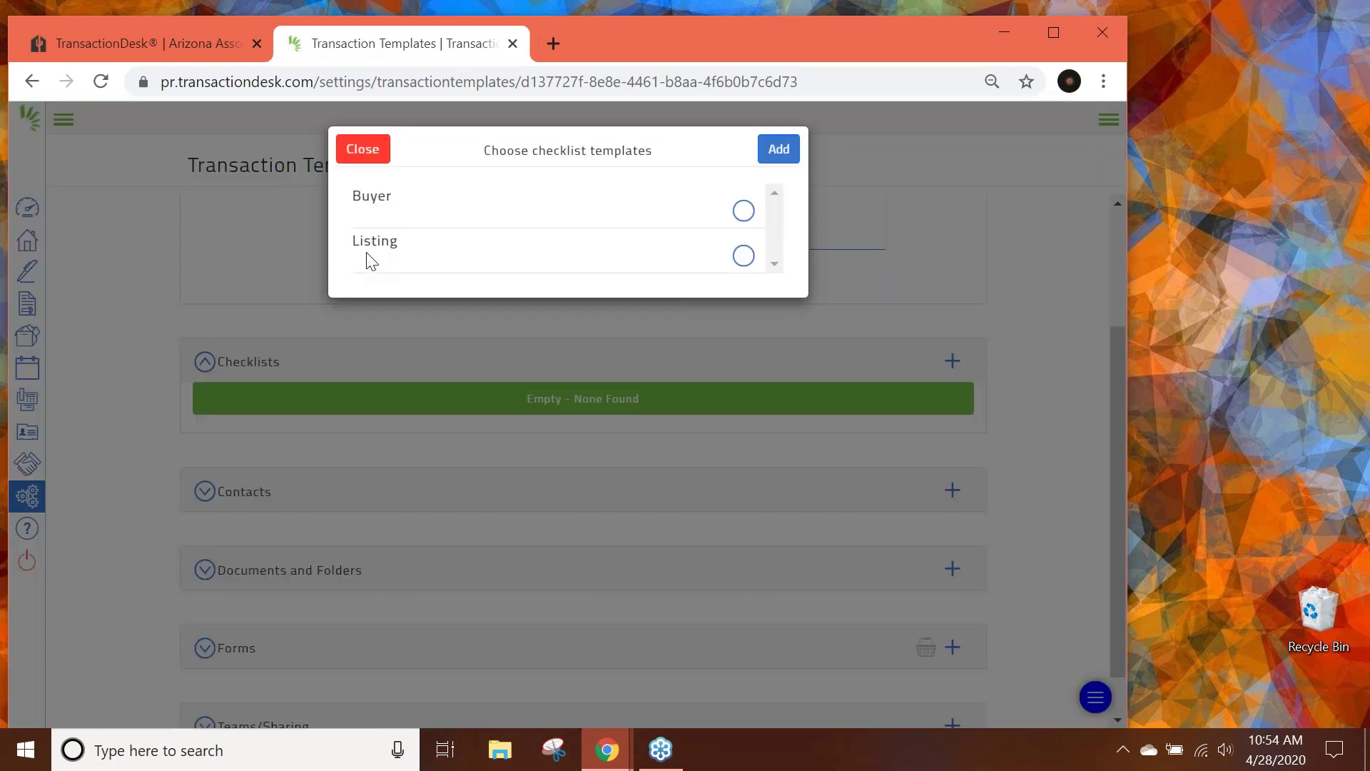
click(743, 255)
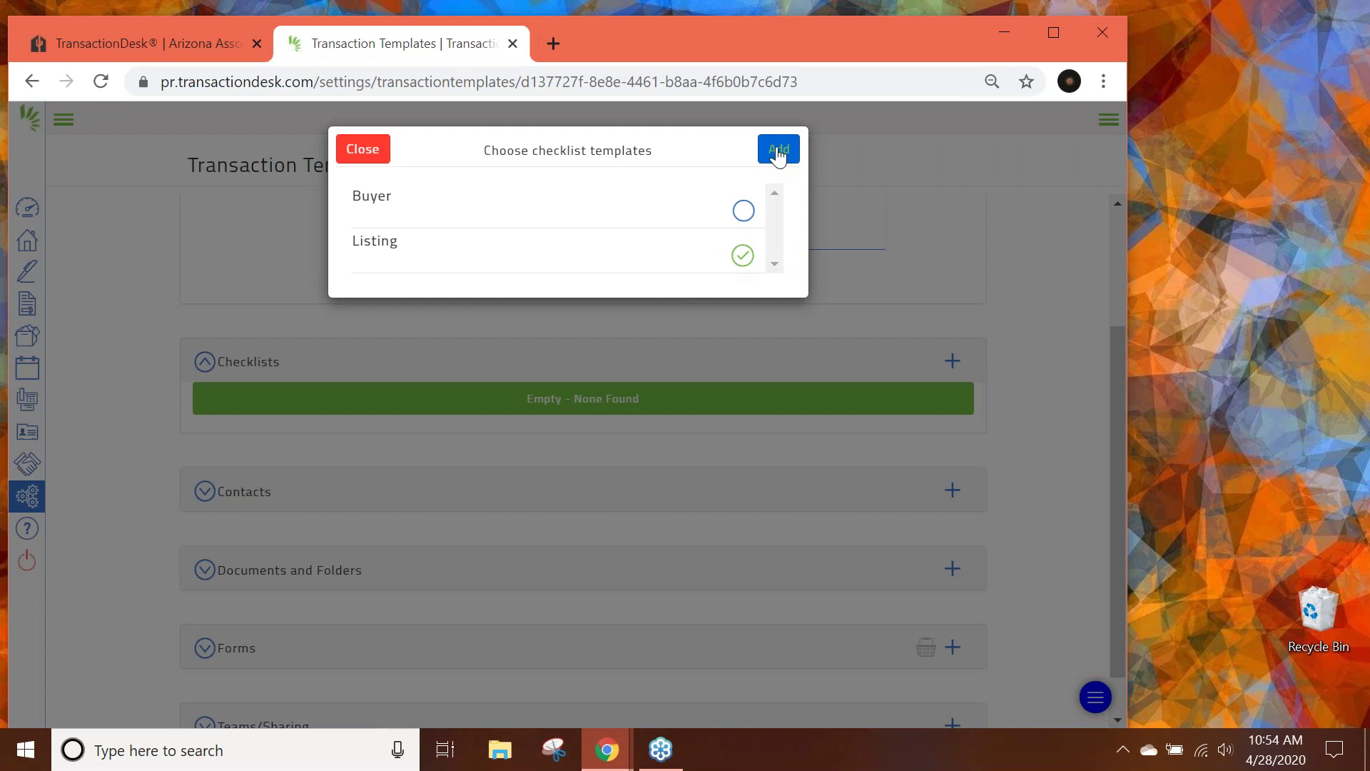
click(363, 148)
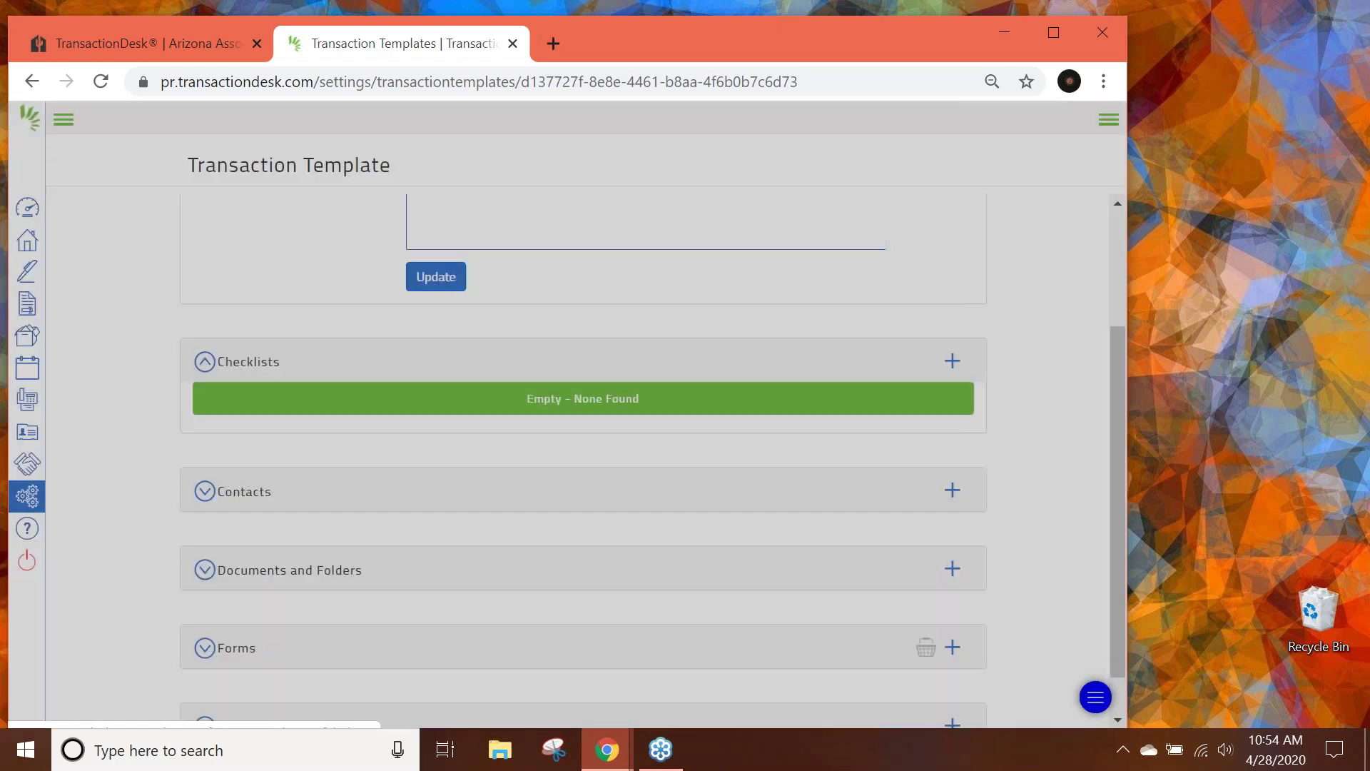
click(1309, 131)
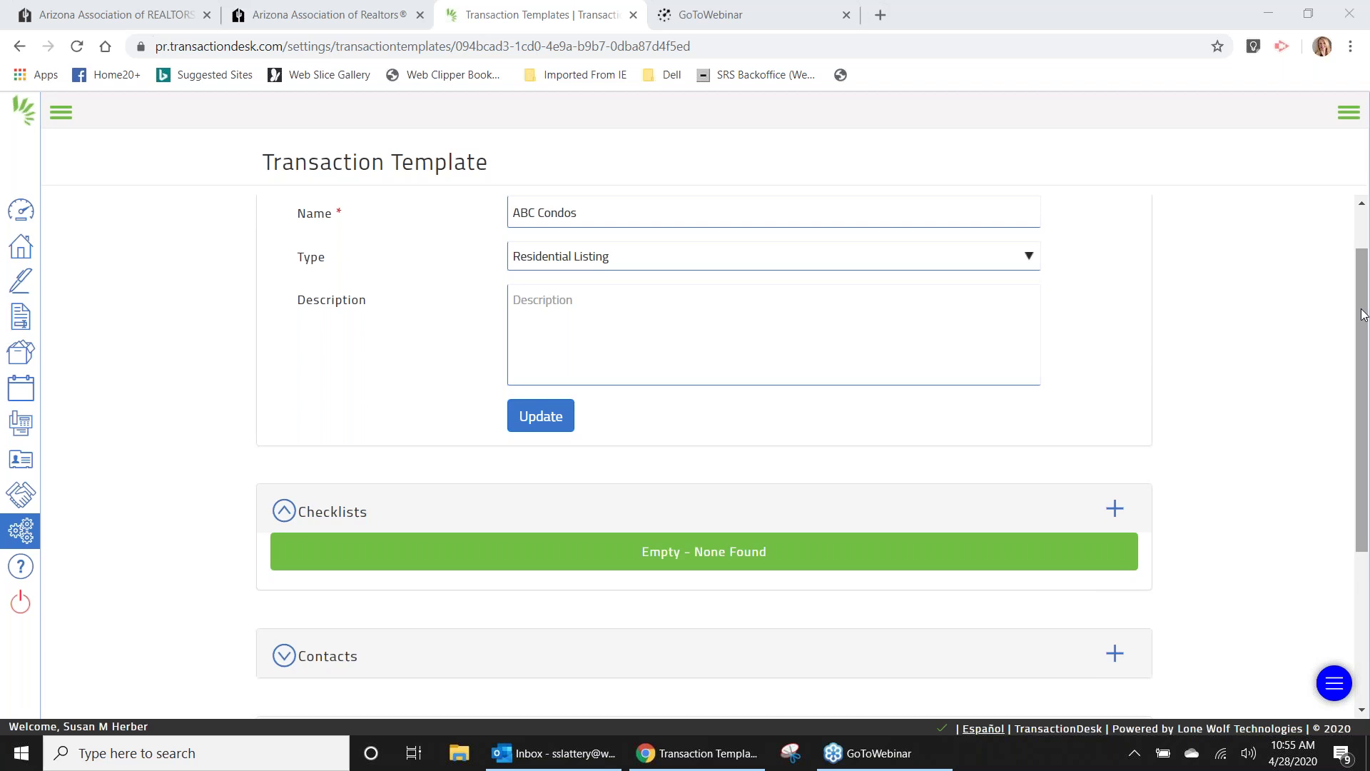
scroll(1364, 314, down, 3)
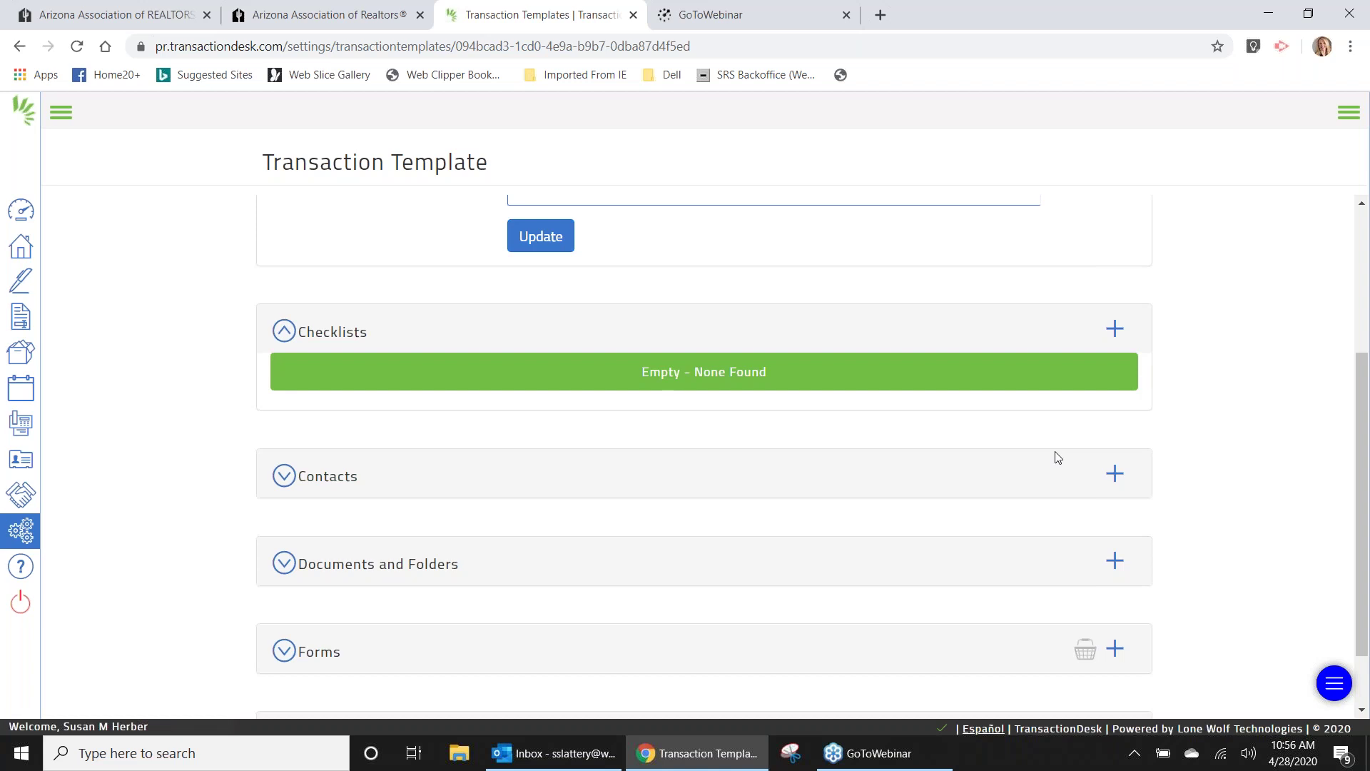
Show the Contacts options: create new, empty or existing contact.
click(1115, 475)
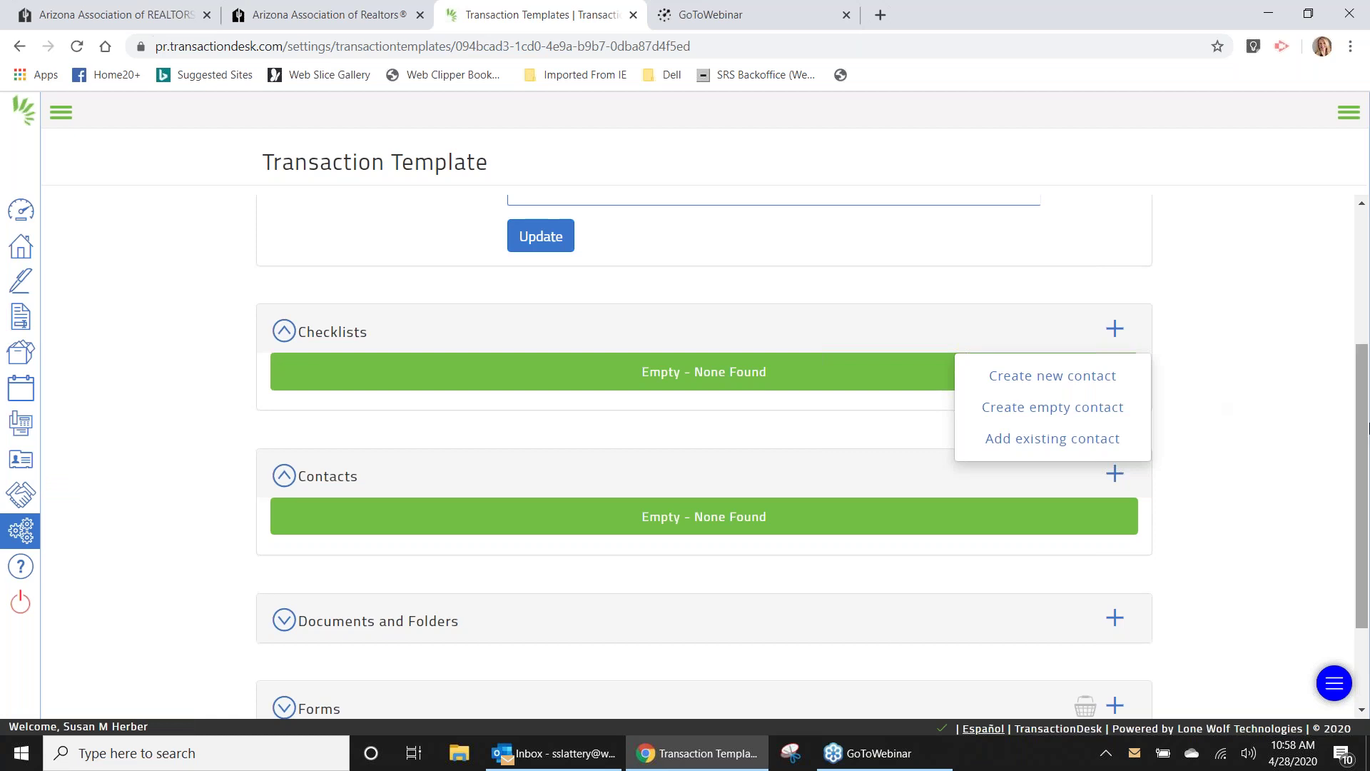
Scroll the template page and bring the browser window into focus.
drag(1367, 428, 1369, 536)
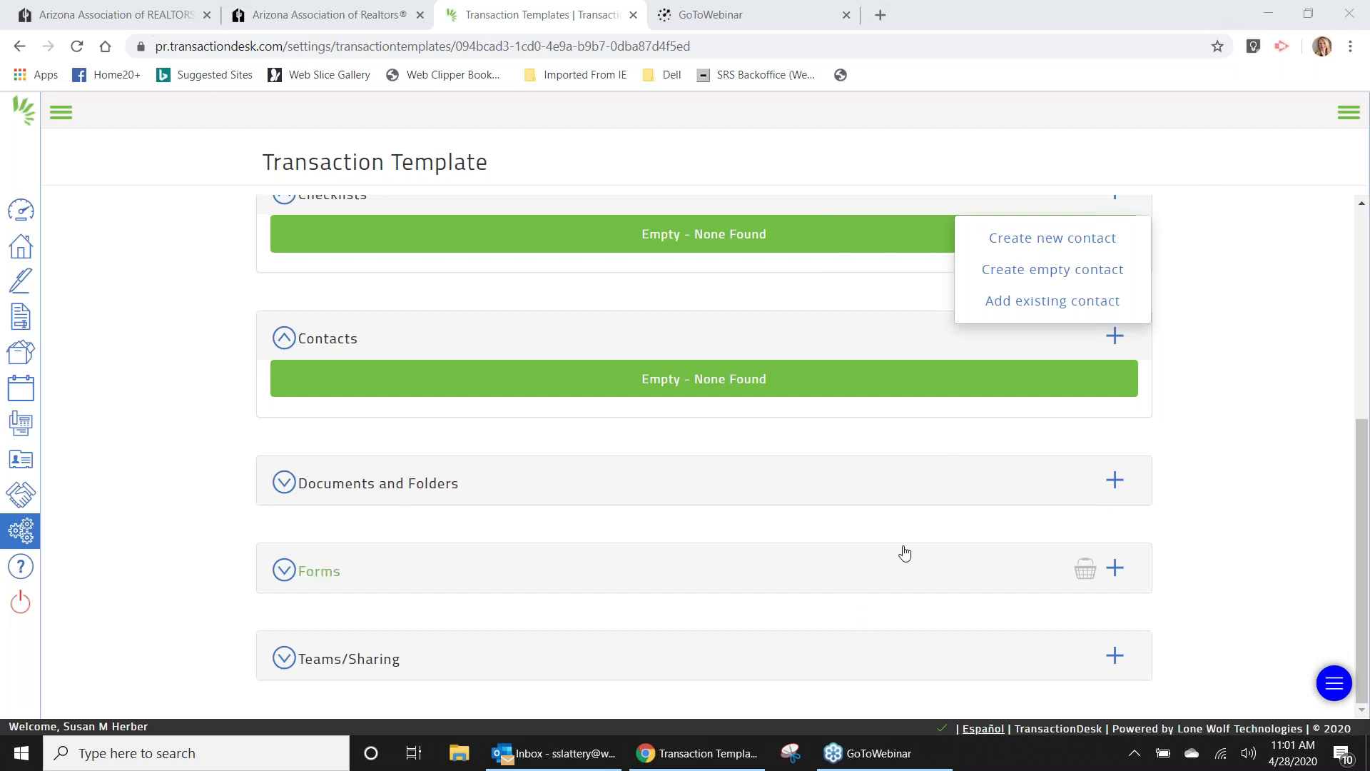
click(1368, 548)
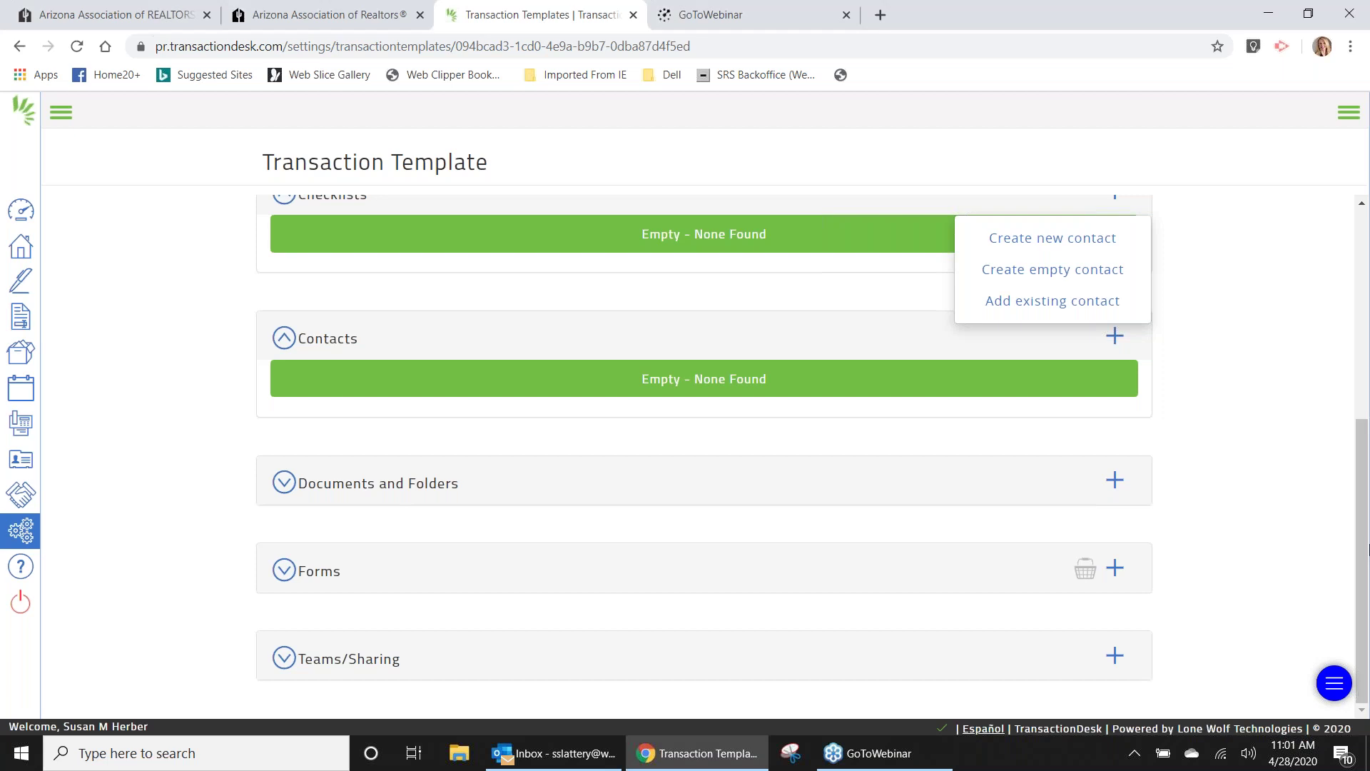
Open Add forms, browse the Arizona Association Of Realtors folder, then go to the form search box.
click(1115, 569)
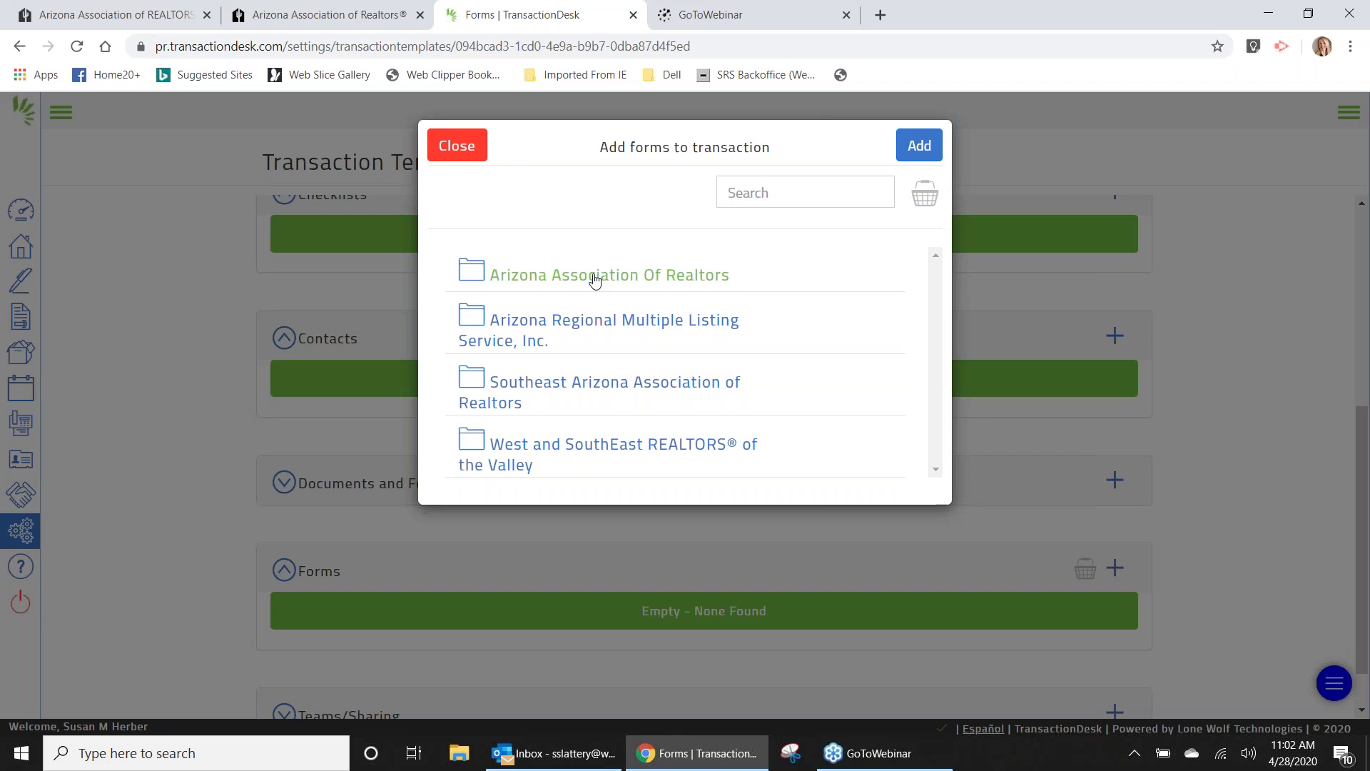
click(594, 278)
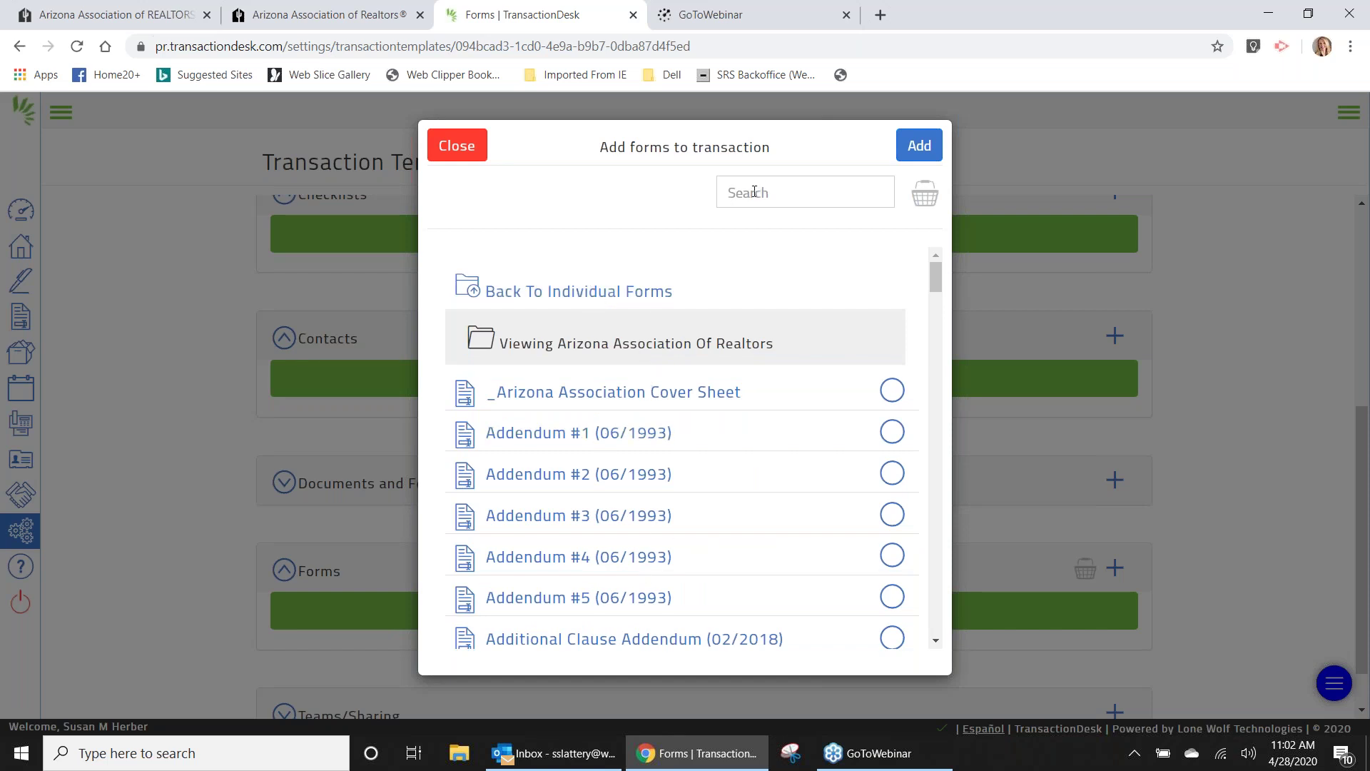
click(634, 298)
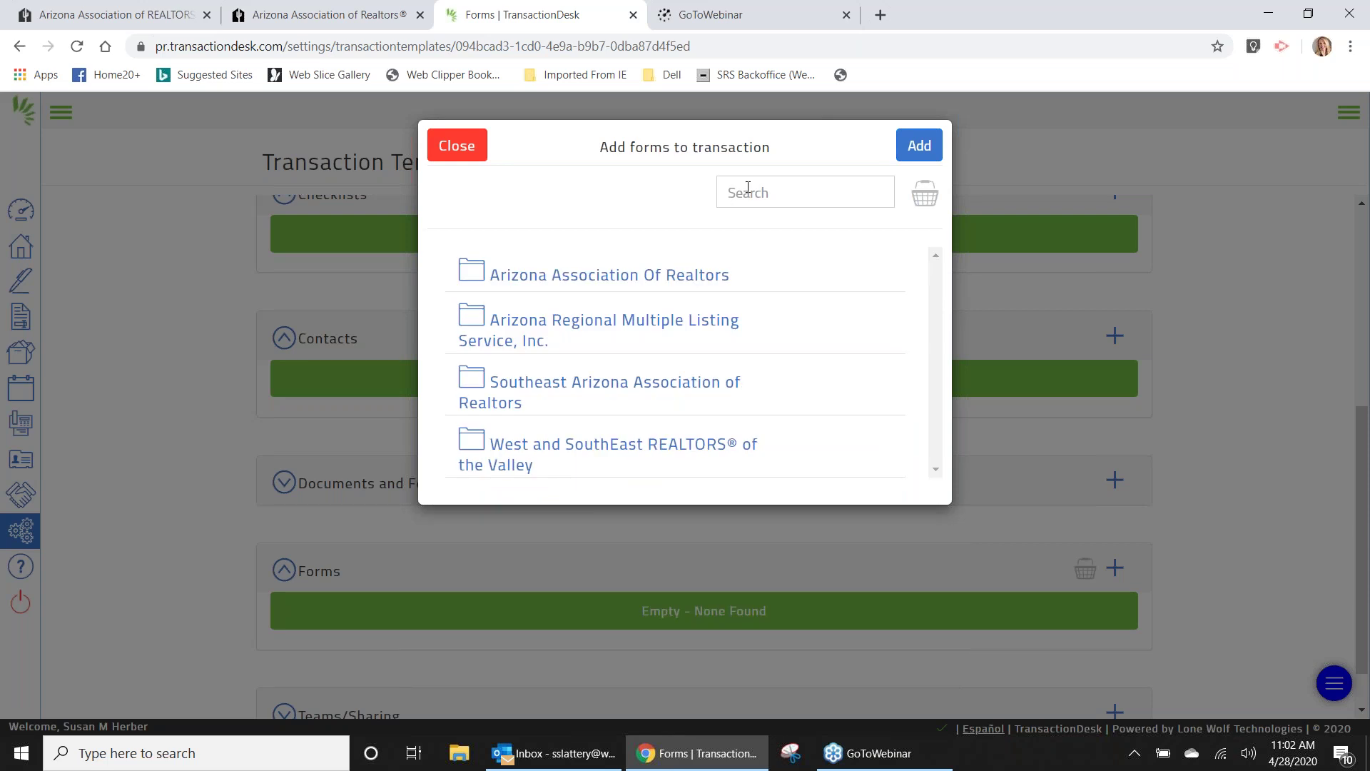
click(748, 187)
Search 'exclusive', select the Exclusive Right to Sell/Rent Listing Contract Legal Language form, and clear the search.
text(excl)
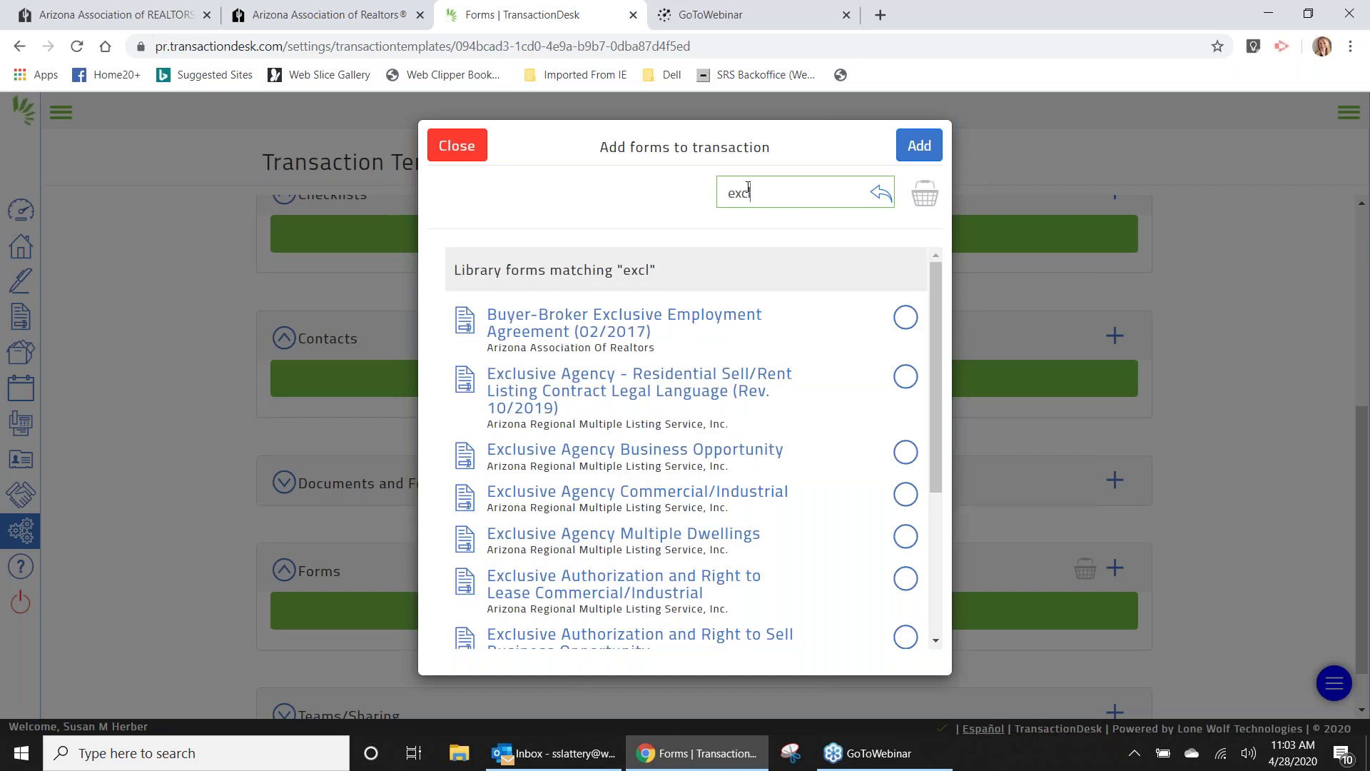
text(usive)
drag(936, 293, 718, 671)
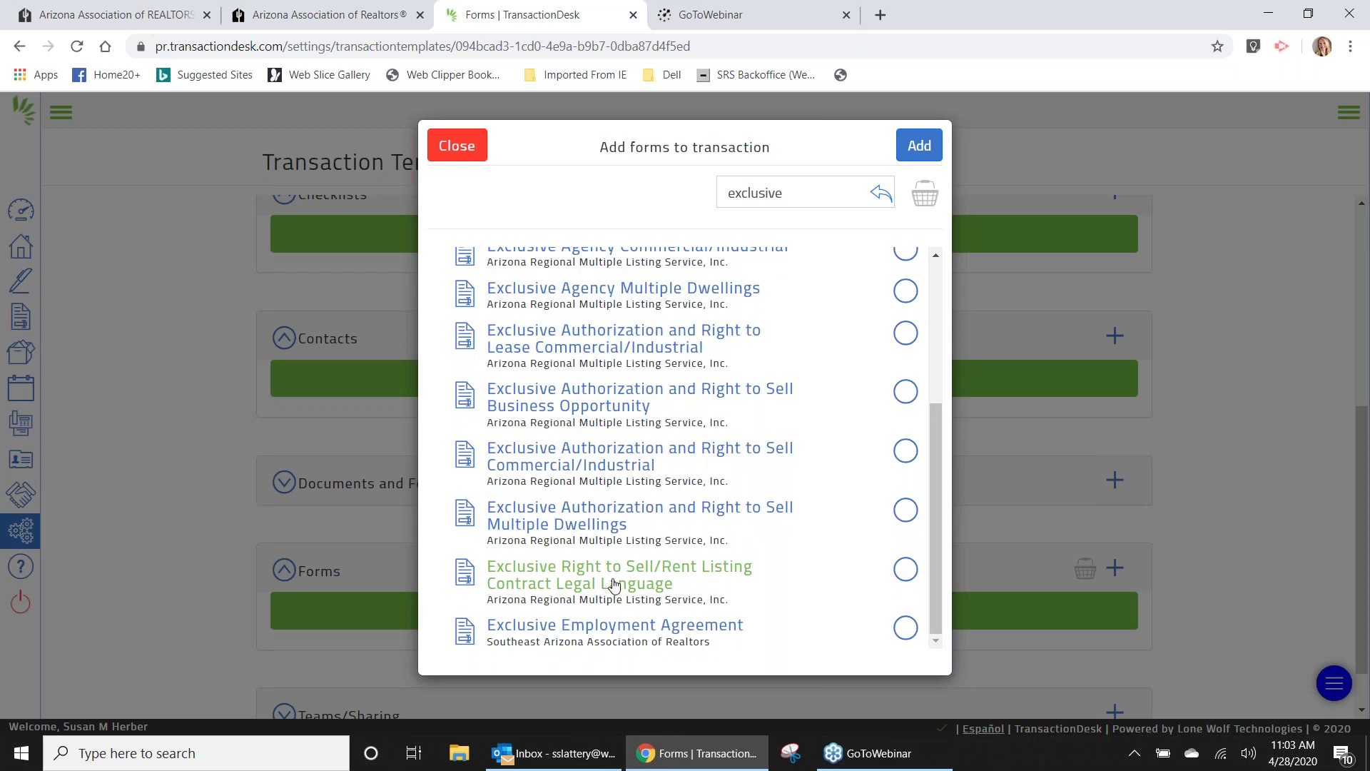
click(907, 570)
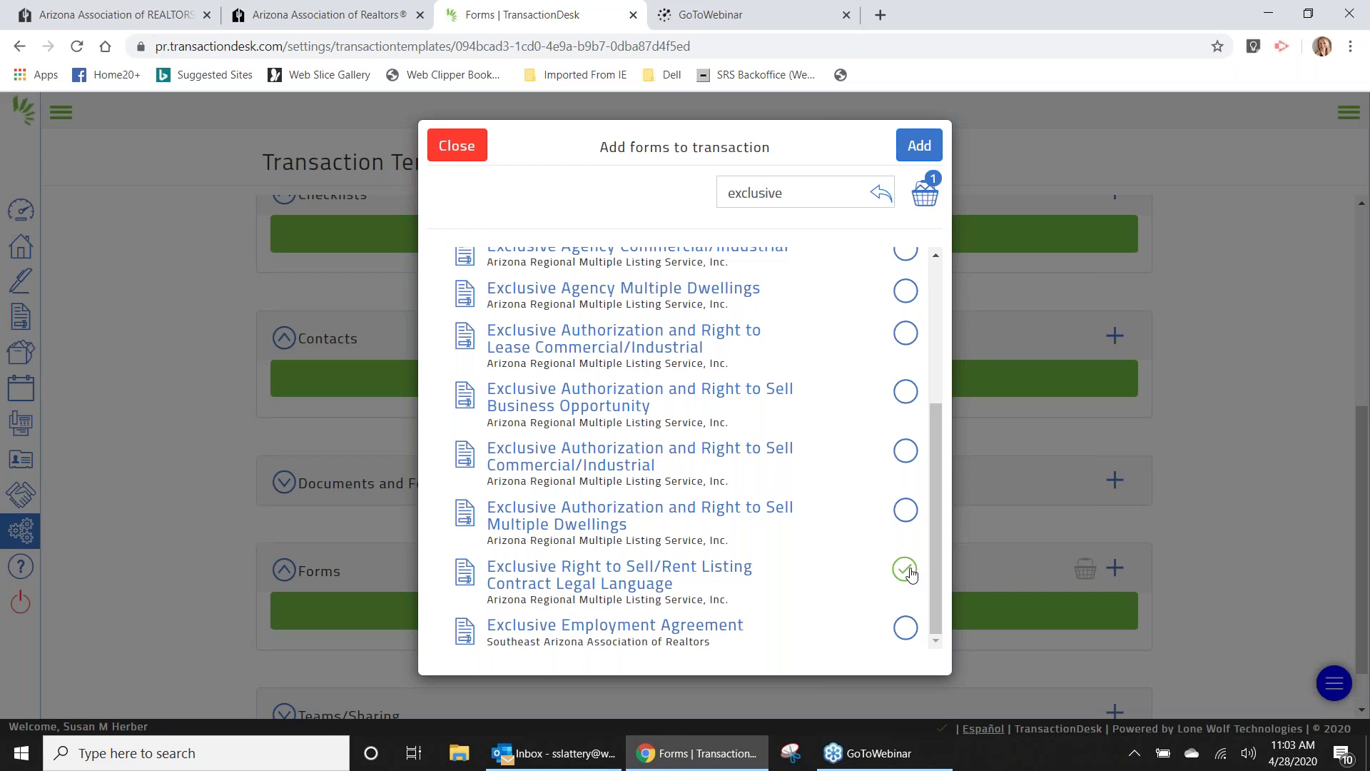
click(799, 193)
key(BackSpace)
key(BackSpace)
key(BackSpace)
key(BackSpace)
key(BackSpace)
key(BackSpace)
key(BackSpace)
key(BackSpace)
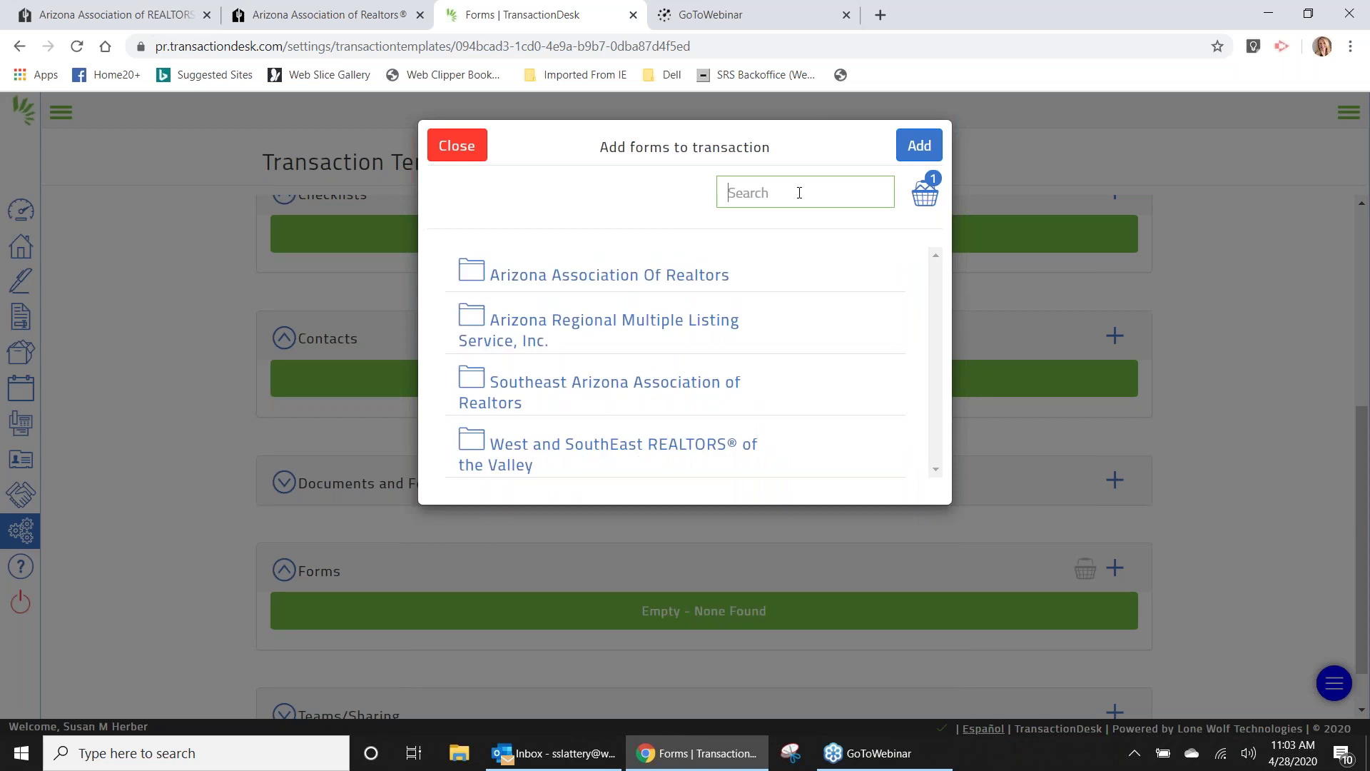
Search 'lead' and add the Lead-Based Hazards Disclosure Sales form to the basket.
text(lead)
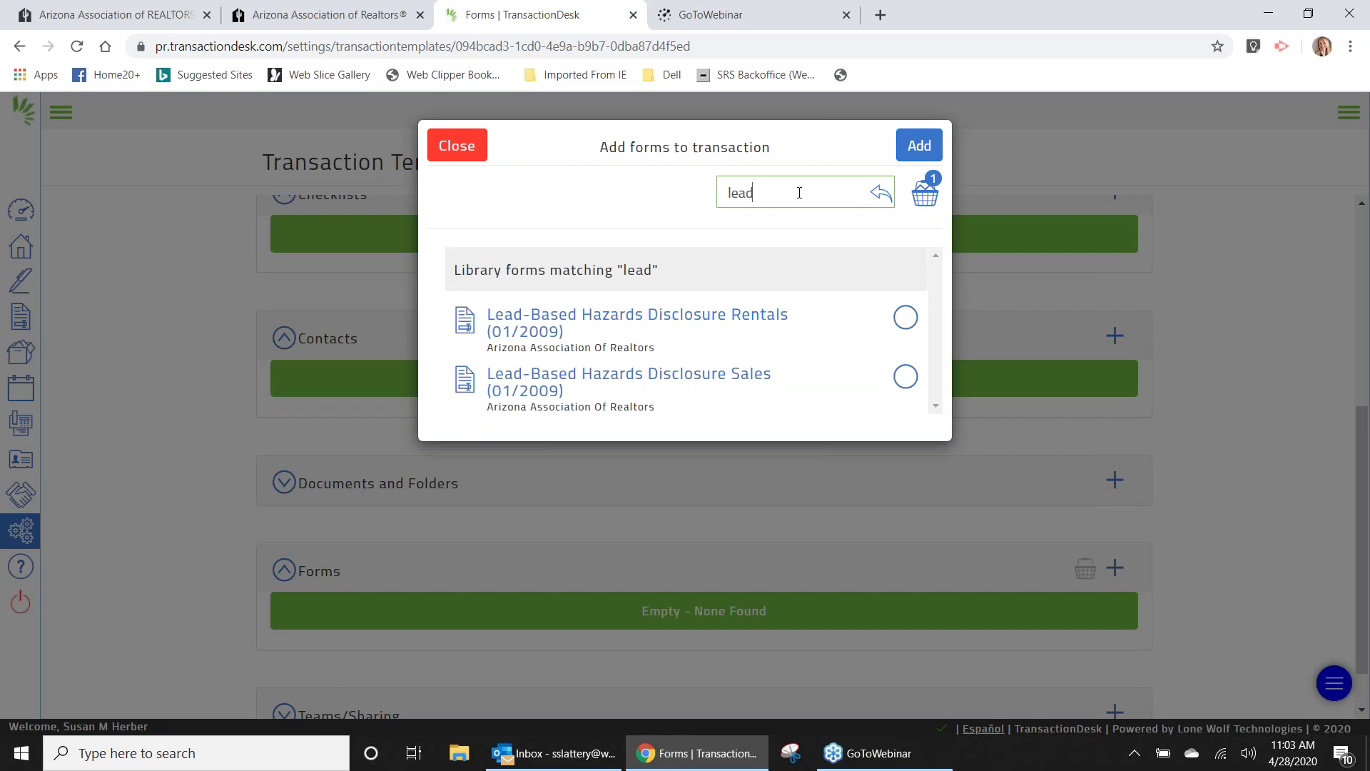
click(906, 380)
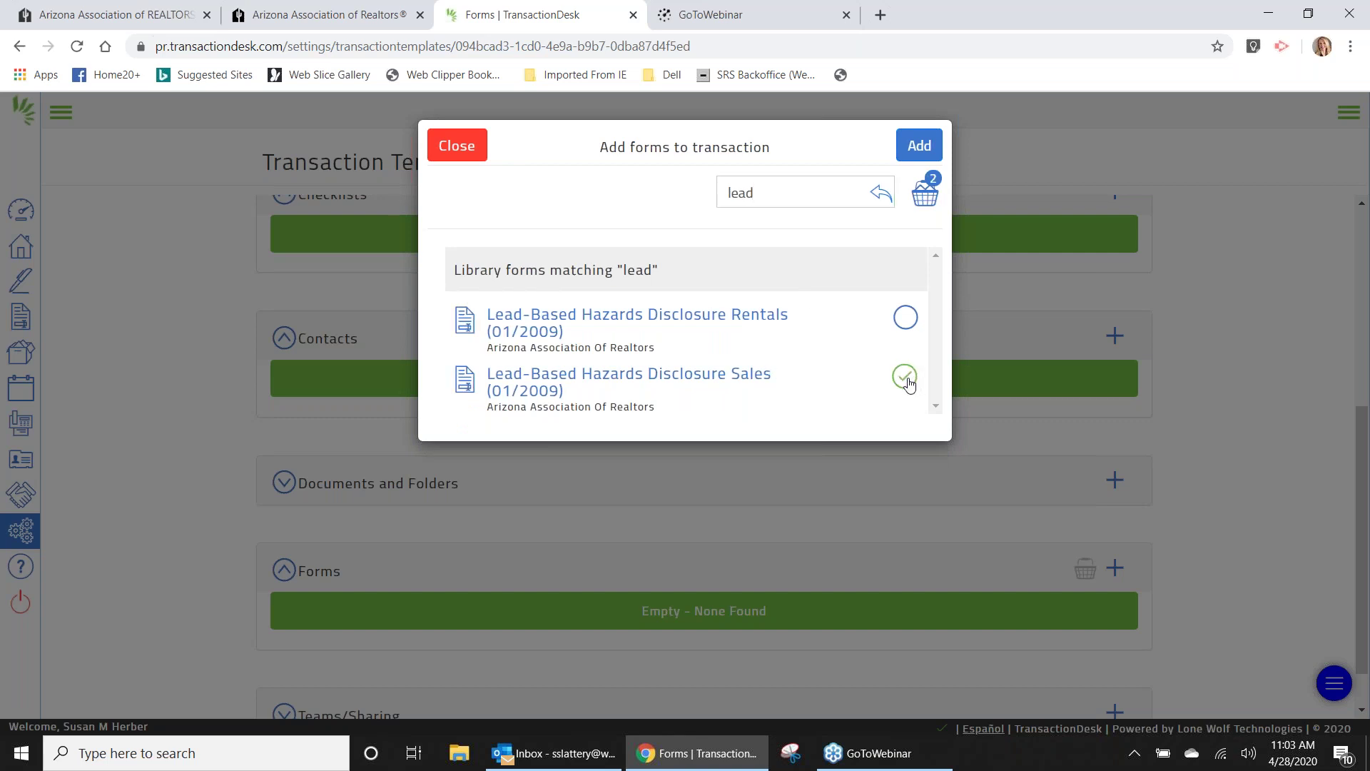
click(790, 206)
key(BackSpace)
key(BackSpace)
key(BackSpace)
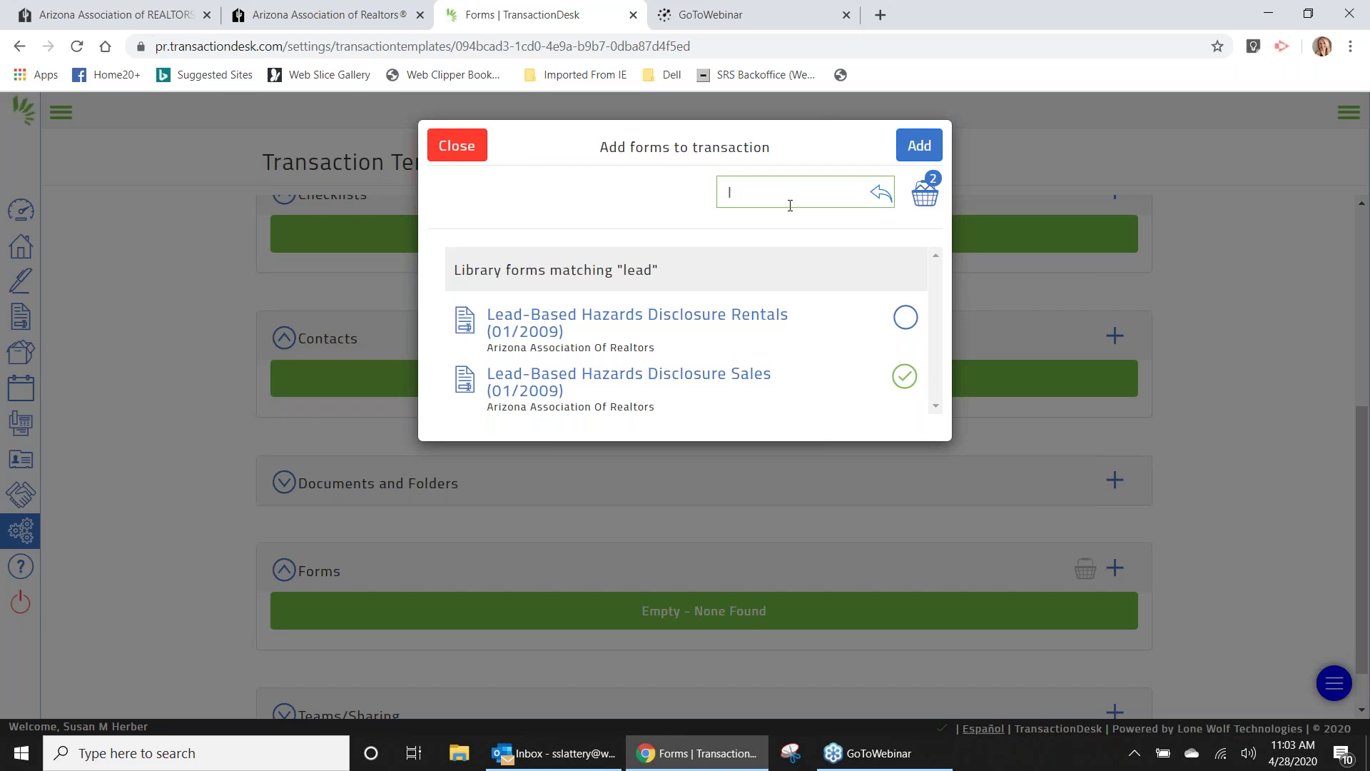
key(BackSpace)
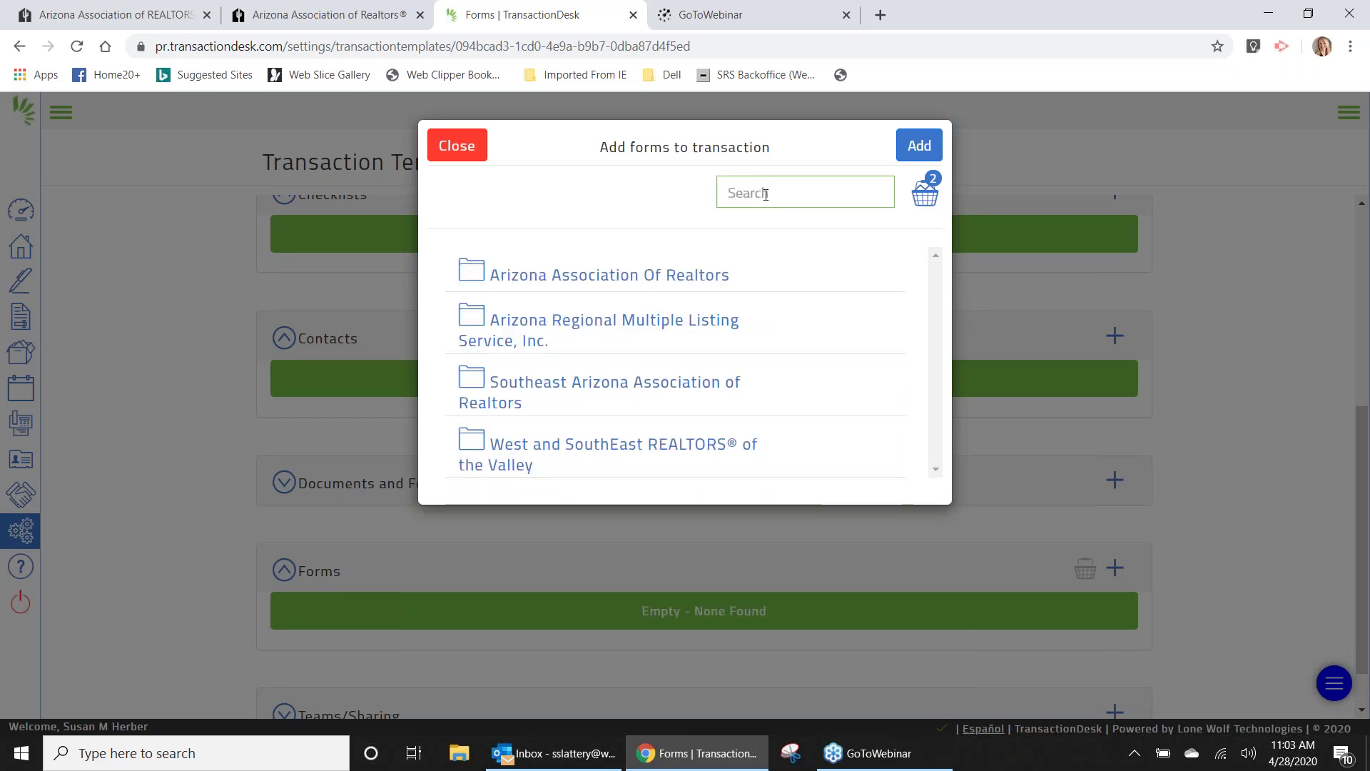
Add the Residential Seller's Property Disclosure Statement (SPDS) (10/2017), then search 'hoa'.
text(sell)
key(BackSpace)
key(BackSpace)
key(BackSpace)
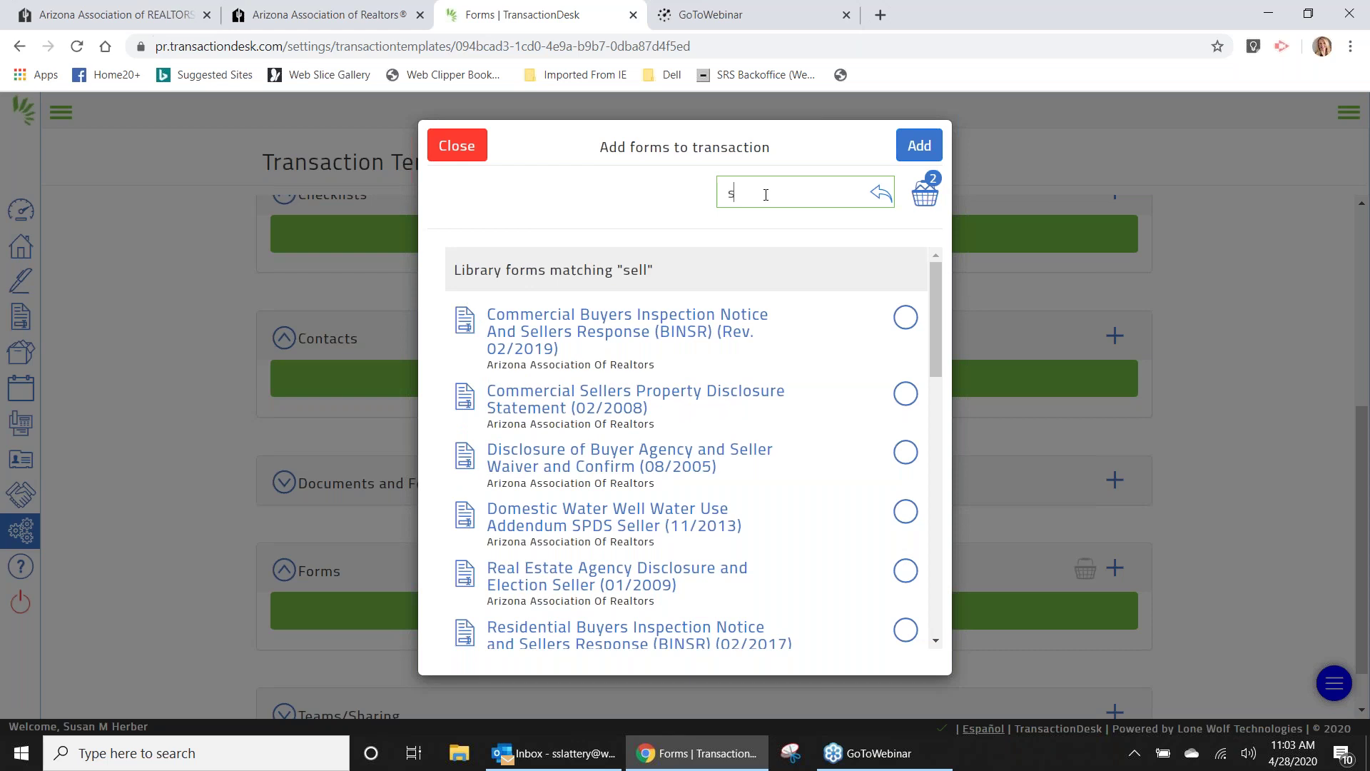
text(p)
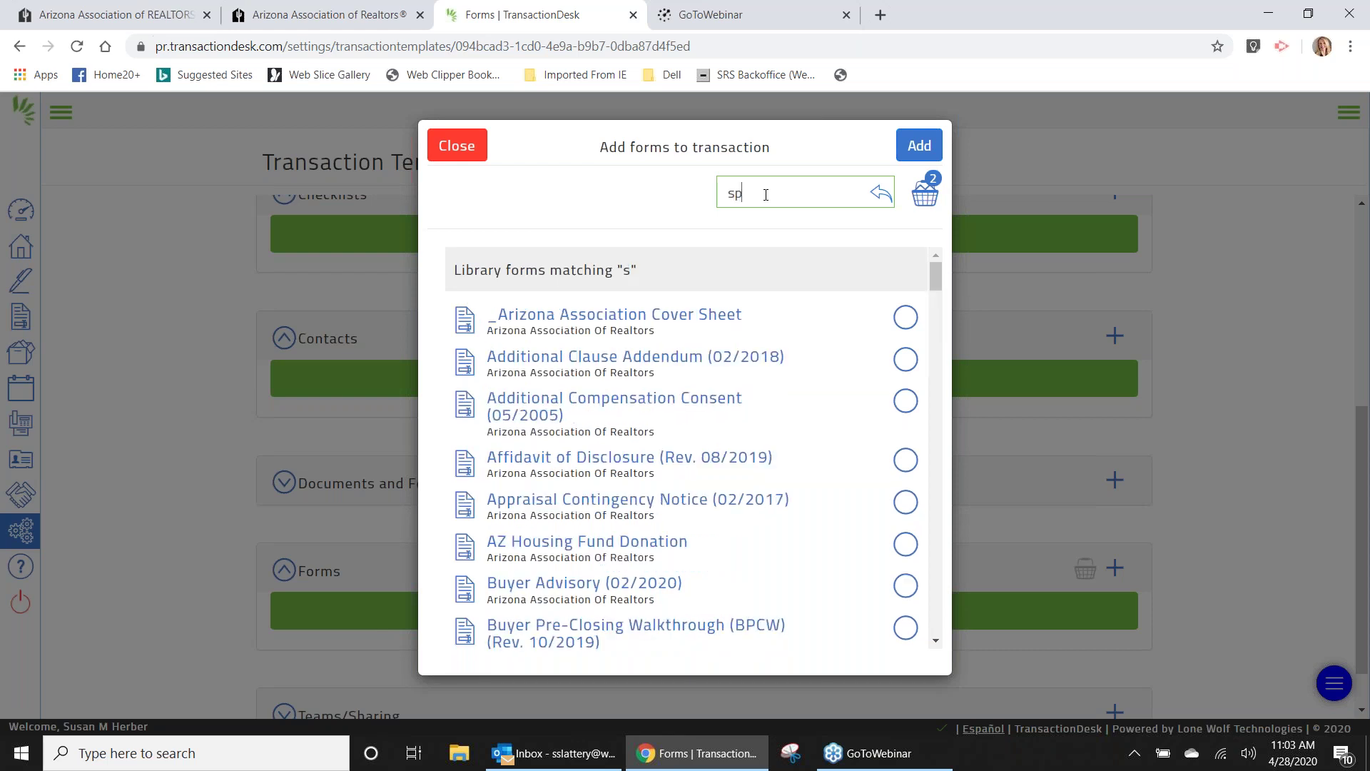
text(ds)
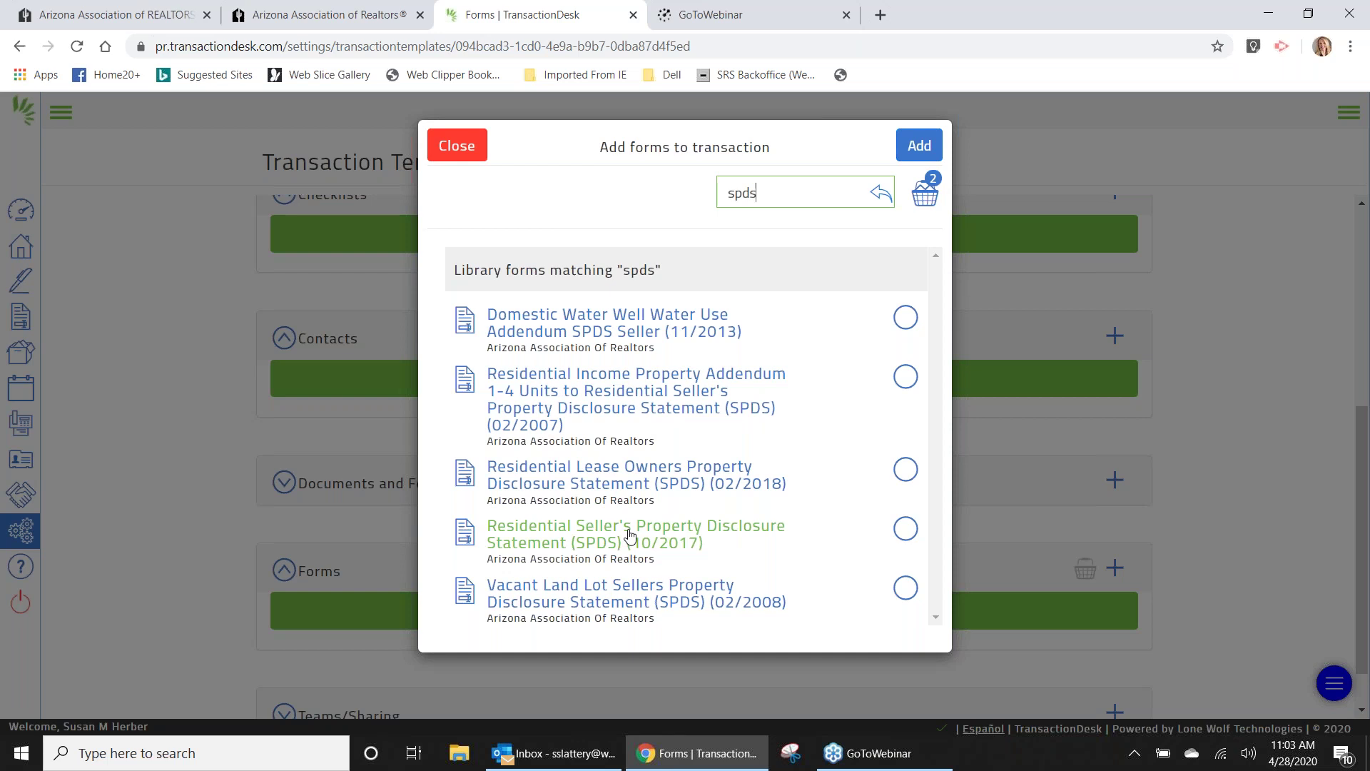
click(906, 529)
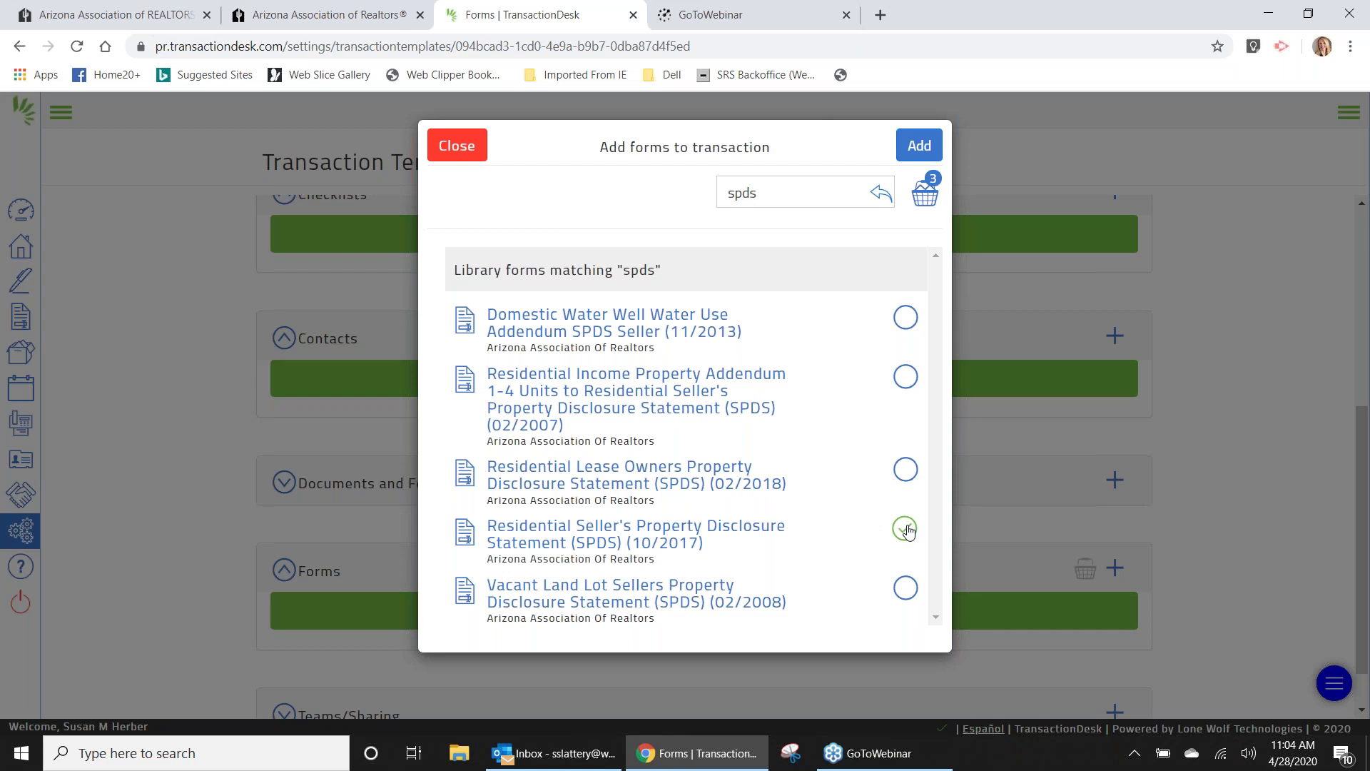
click(775, 194)
key(BackSpace)
key(BackSpace)
key(BackSpace)
key(BackSpace)
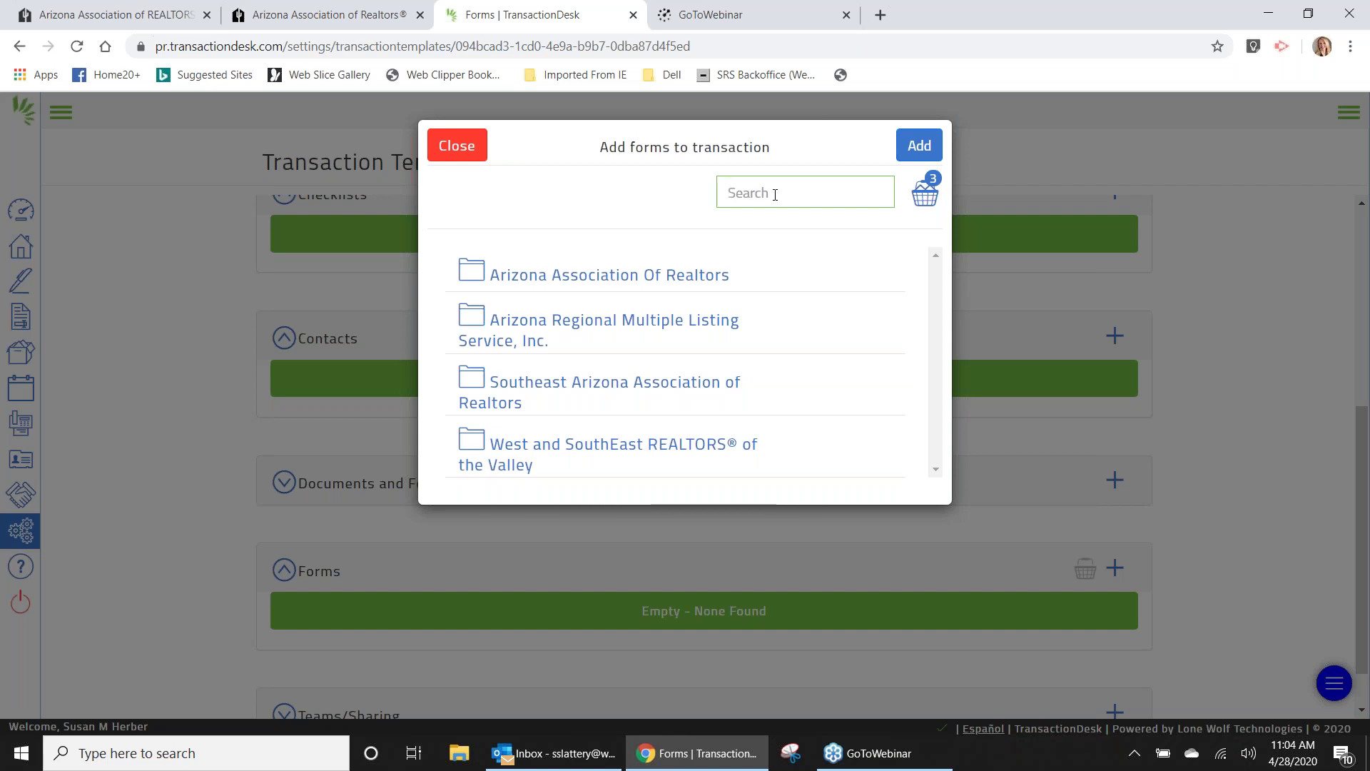
text(hoa)
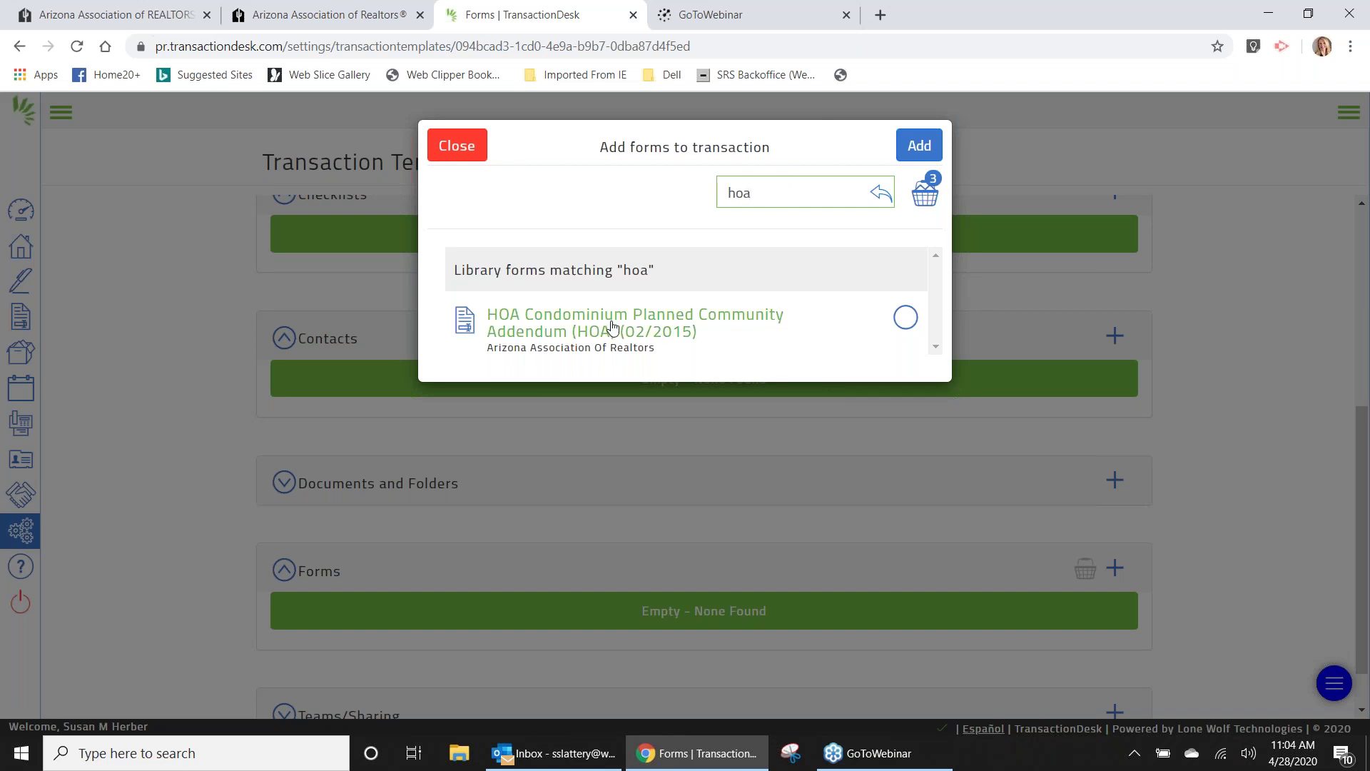
Add the HOA Condominium Planned Community Addendum and clear the 'hoa' search.
click(904, 323)
click(904, 323)
click(785, 188)
key(BackSpace)
key(BackSpace)
key(BackSpace)
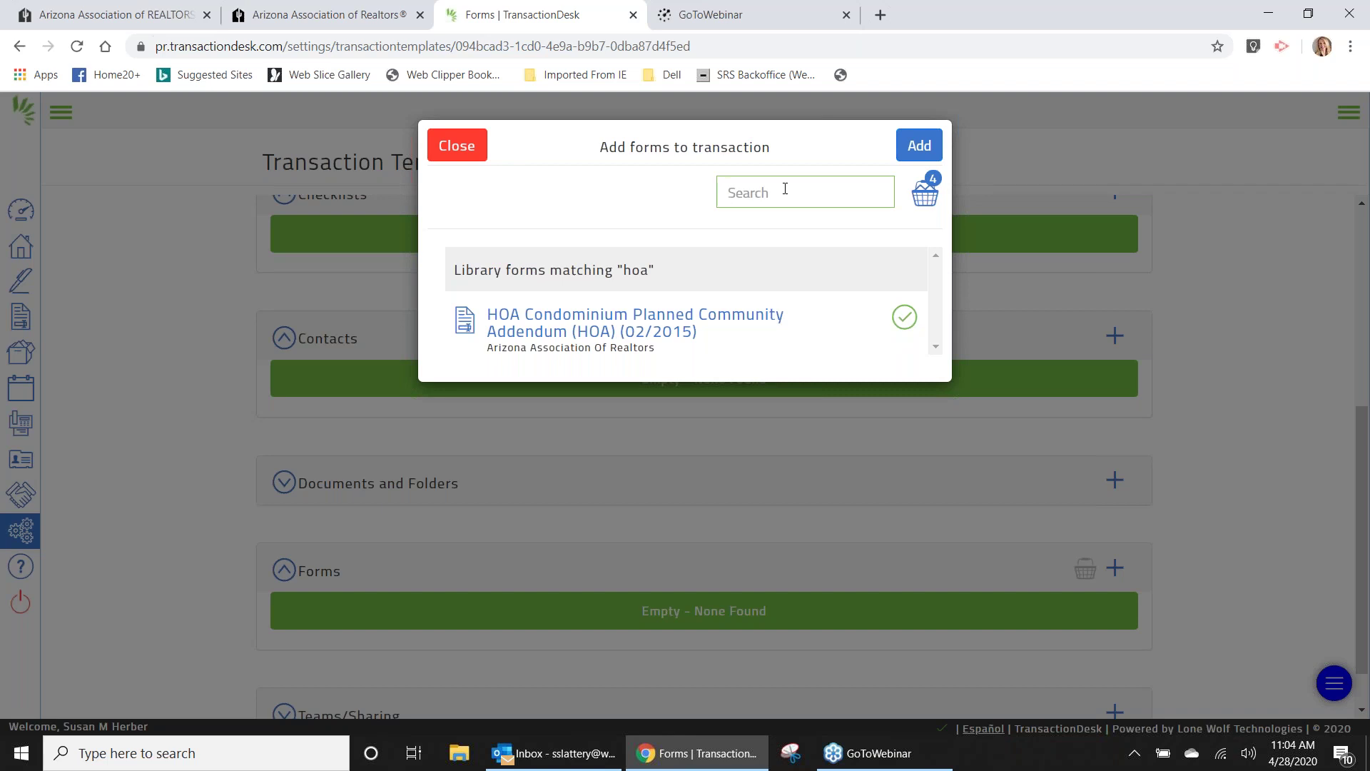
Search 'agency', add Real Estate Agency Disclosure and Election Seller (01/2009), and clear the search.
text(rede)
key(BackSpace)
key(BackSpace)
text(ade)
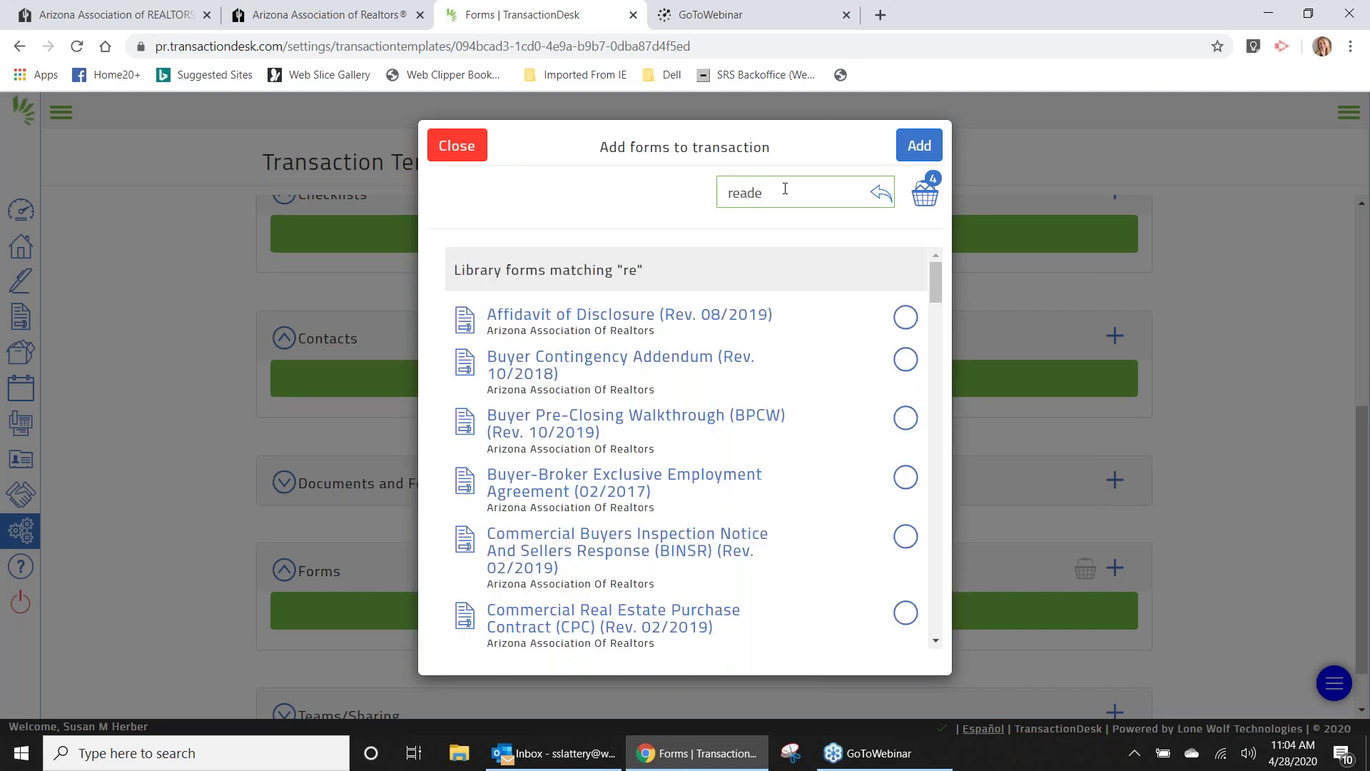
key(BackSpace)
key(BackSpace)
key(BackSpace)
key(BackSpace)
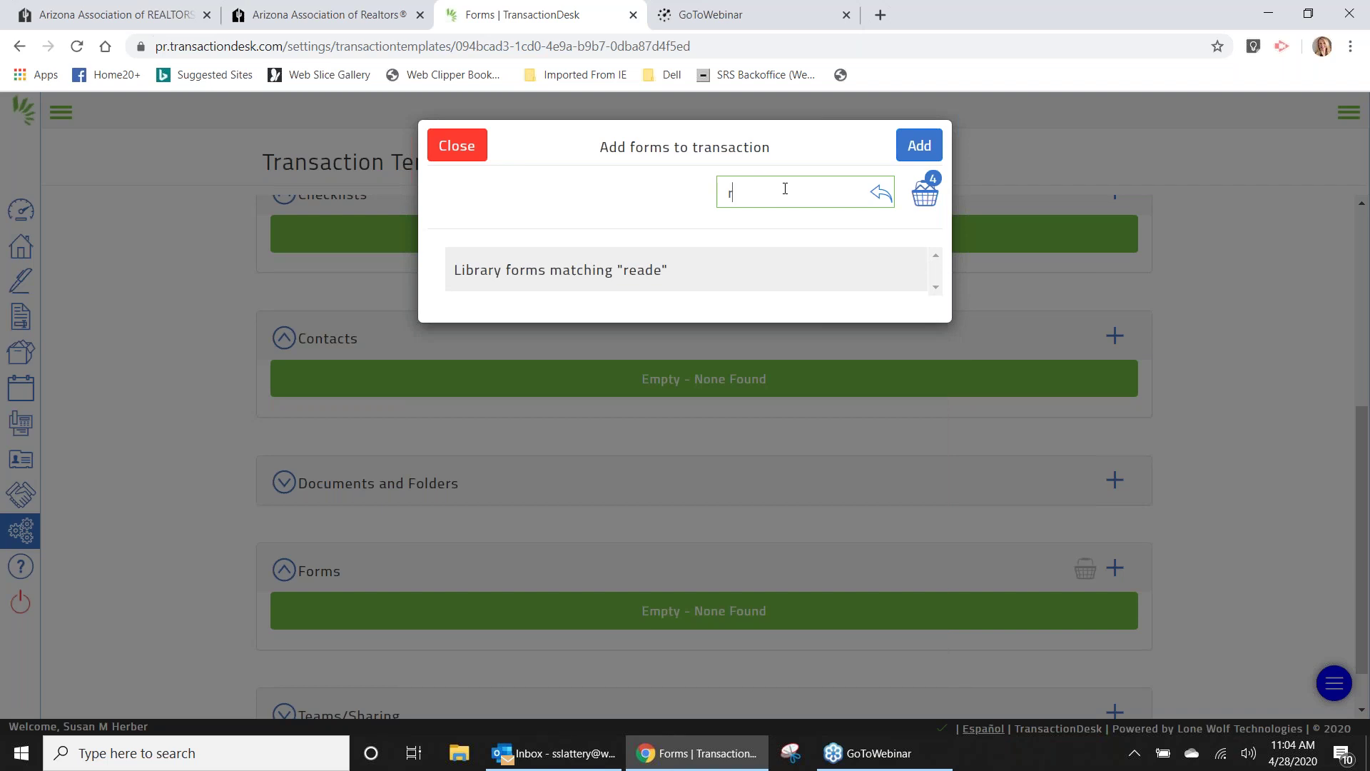
key(BackSpace)
text(agency)
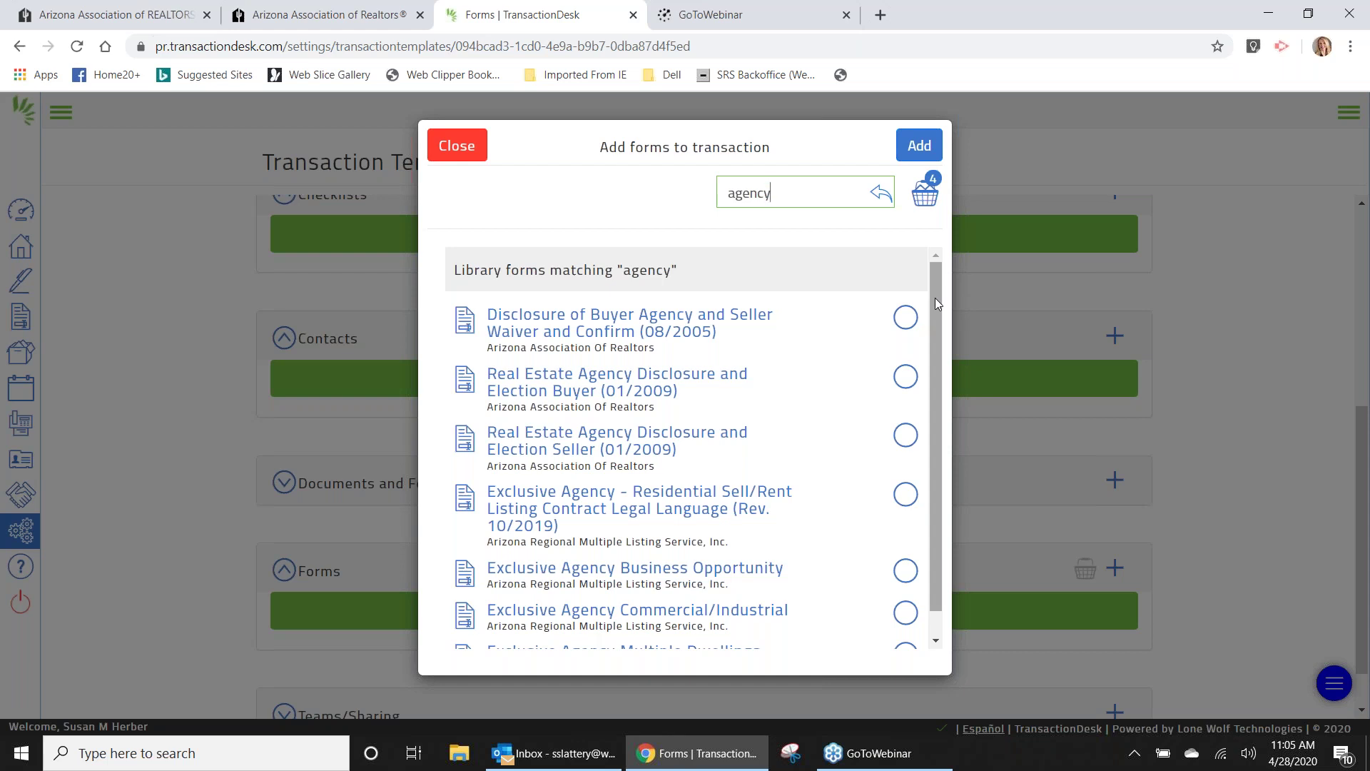
click(907, 437)
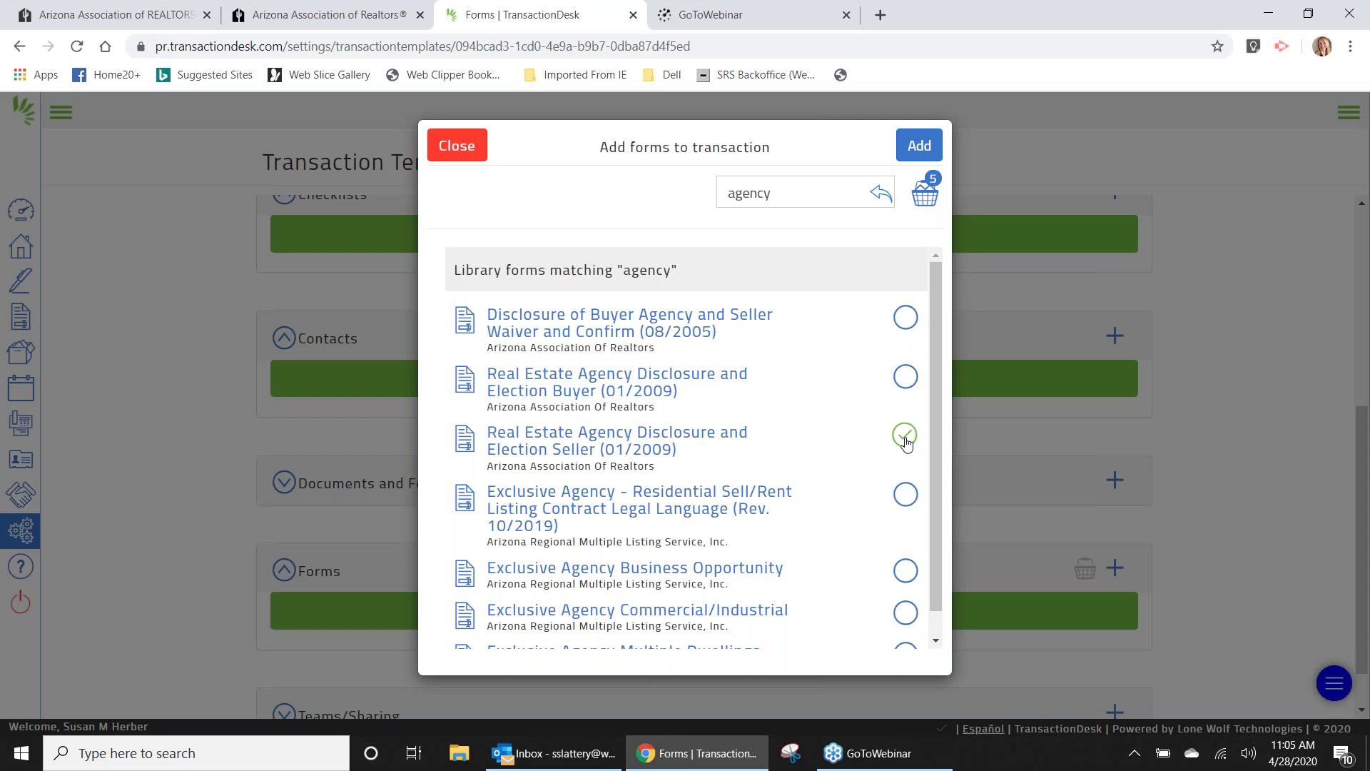
click(824, 191)
key(BackSpace)
key(BackSpace)
key(BackSpace)
key(BackSpace)
key(BackSpace)
key(BackSpace)
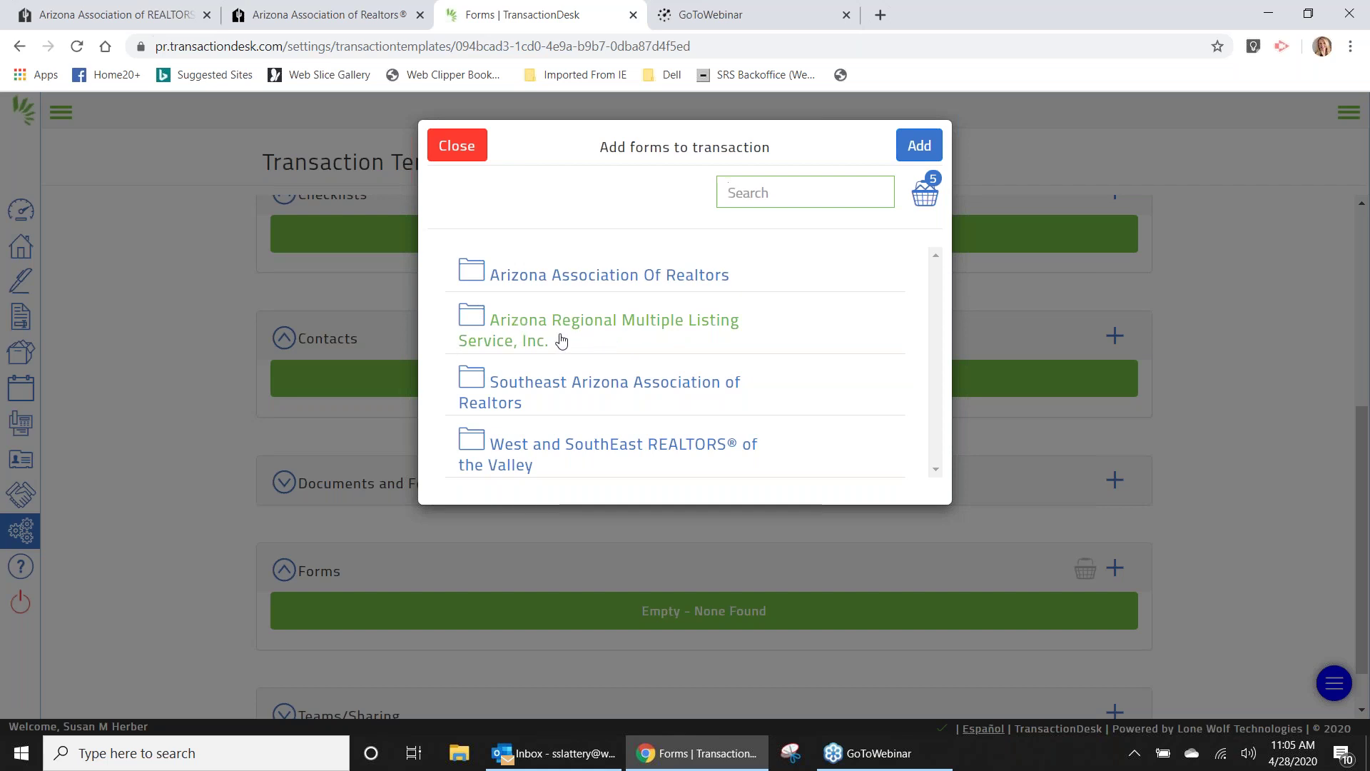
Open the Arizona Association Of Realtors folder to list its forms.
click(559, 279)
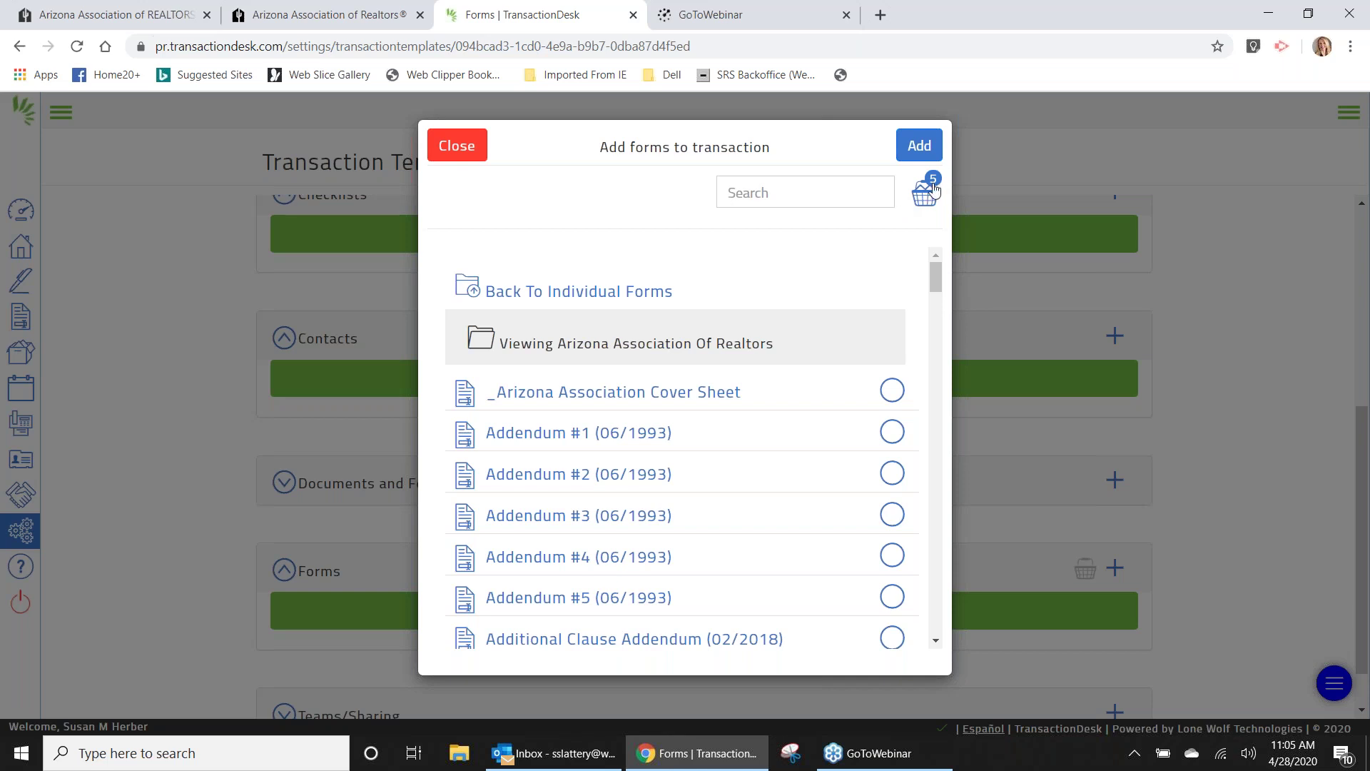
click(927, 191)
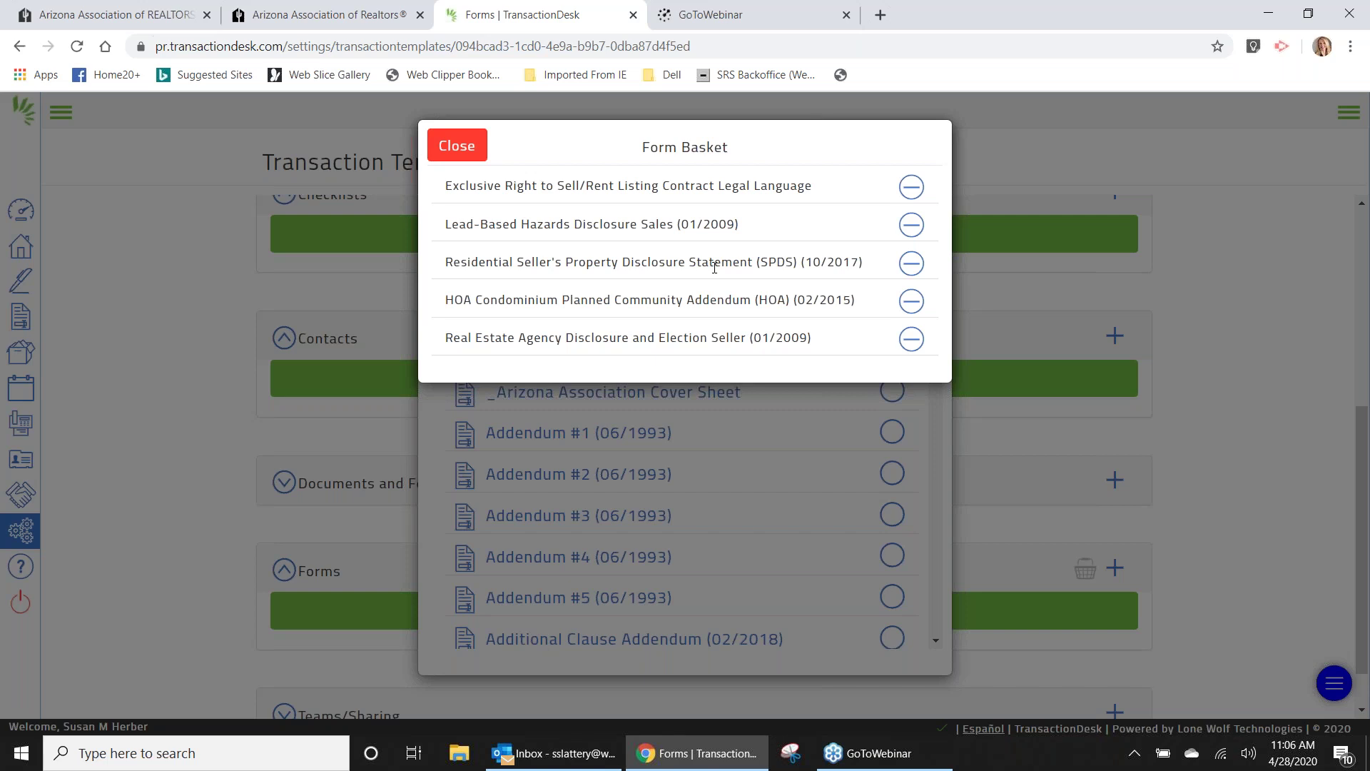
click(467, 145)
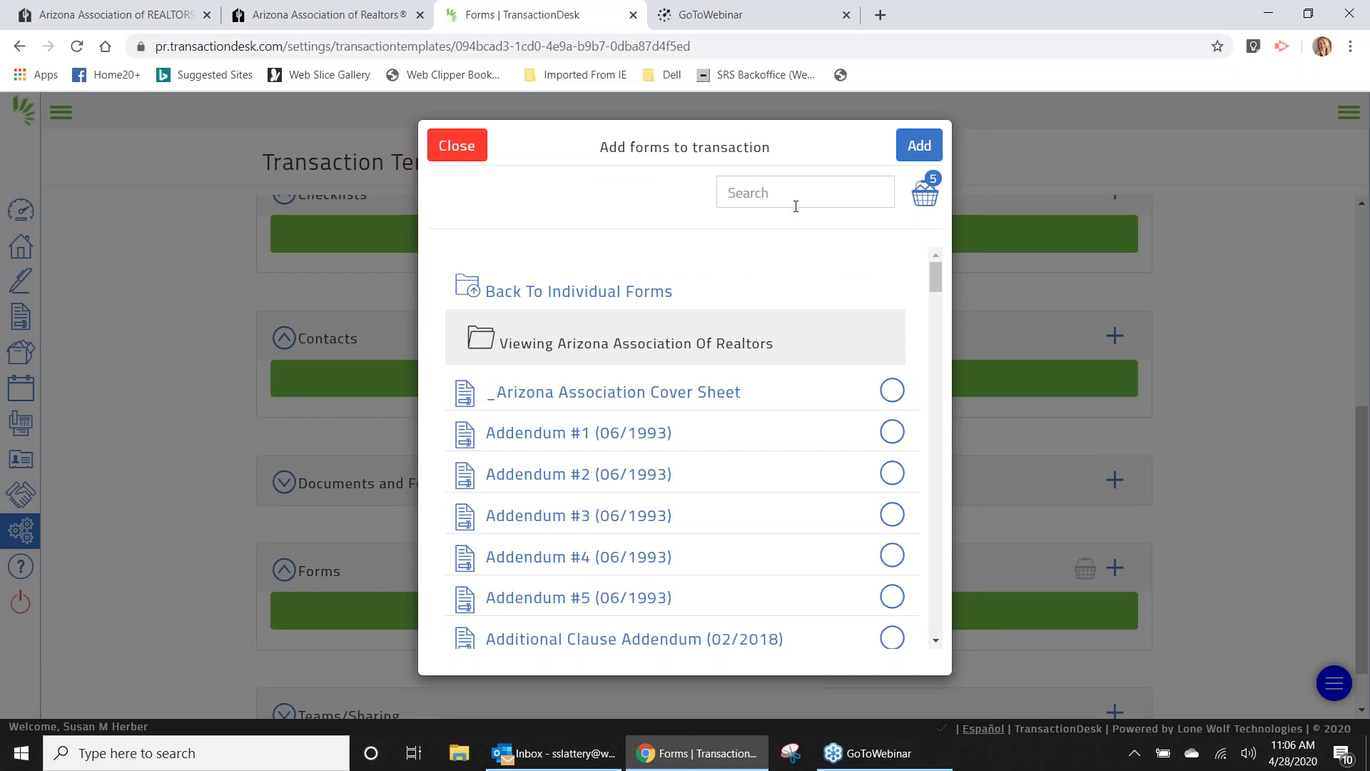
Search 'covi' and select then deselect the Coronavirus/COVID-19 Addendum, leaving it unqueued.
drag(935, 272, 941, 291)
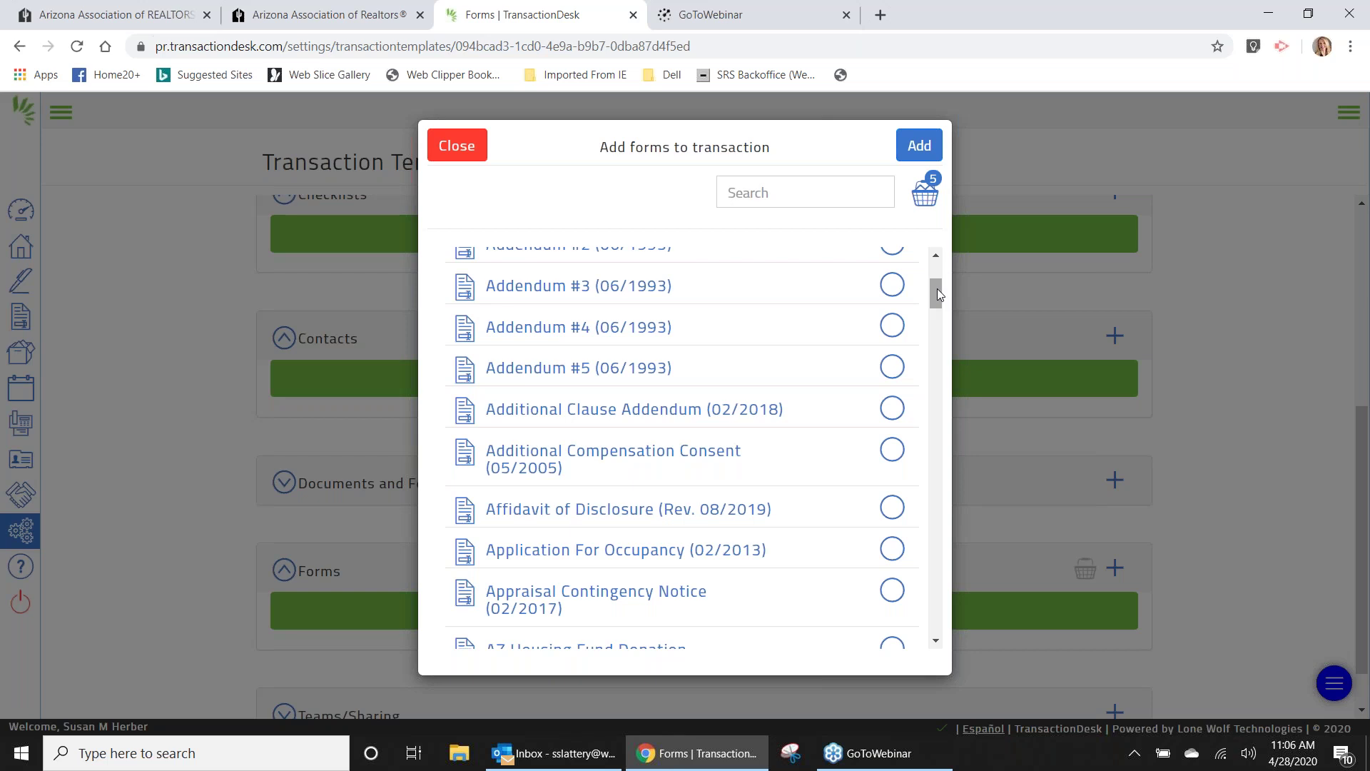
click(807, 192)
text(c)
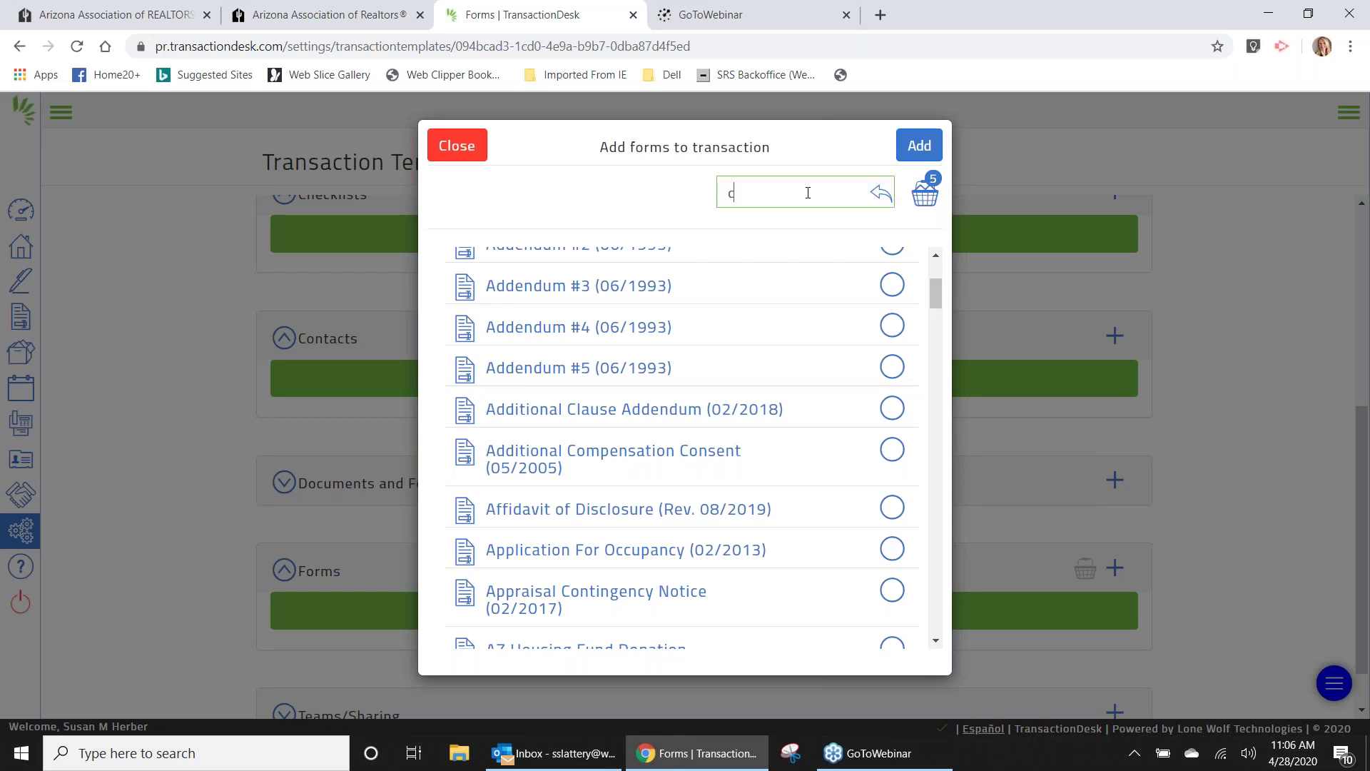
text(ov)
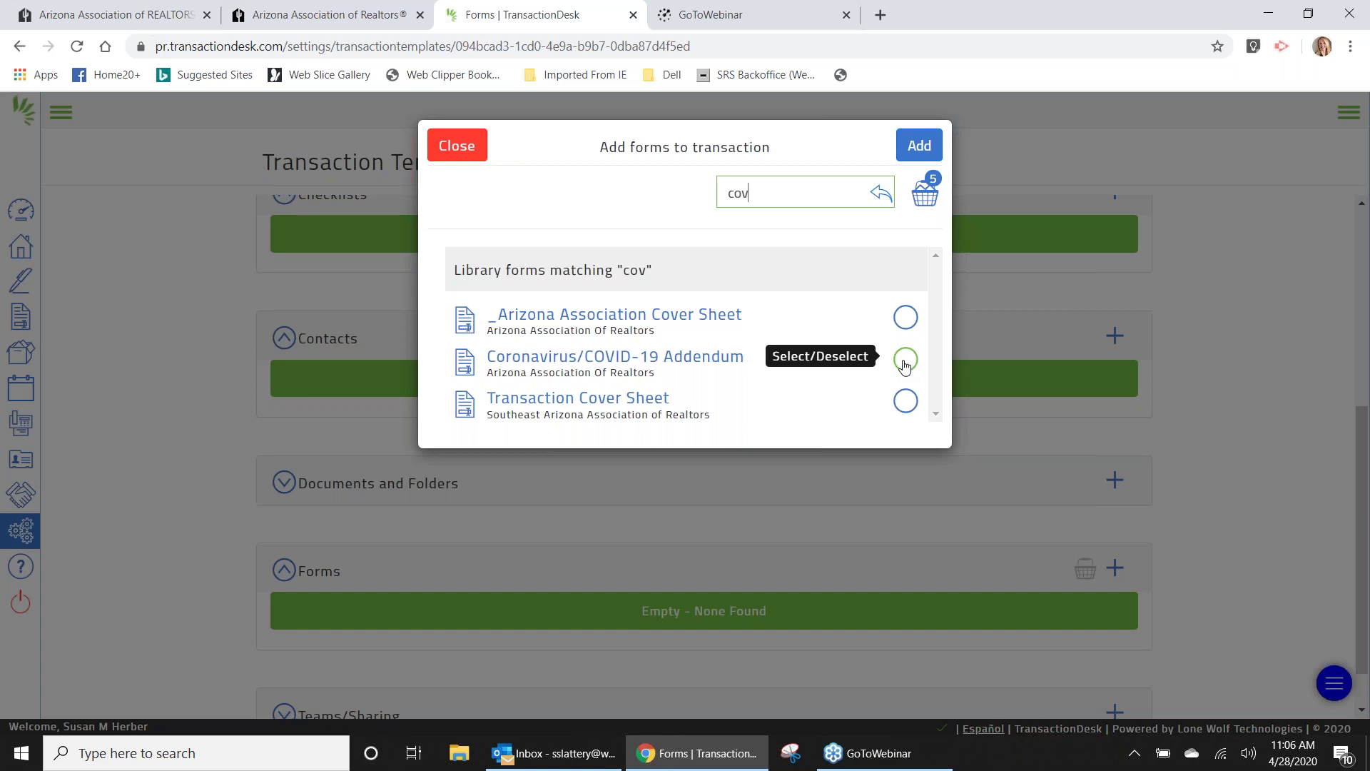
key(BackSpace)
key(BackSpace)
key(BackSpace)
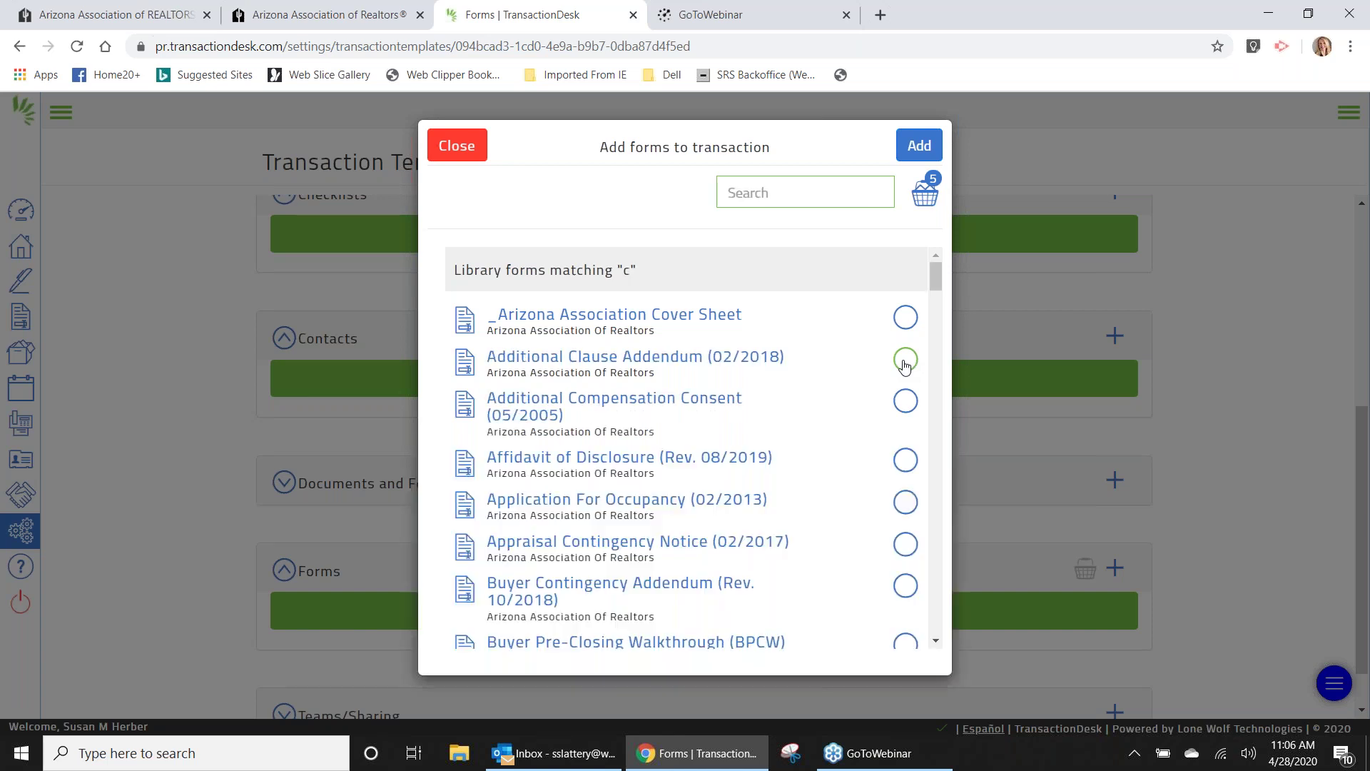
drag(905, 366, 850, 397)
click(850, 330)
click(769, 199)
text(covi)
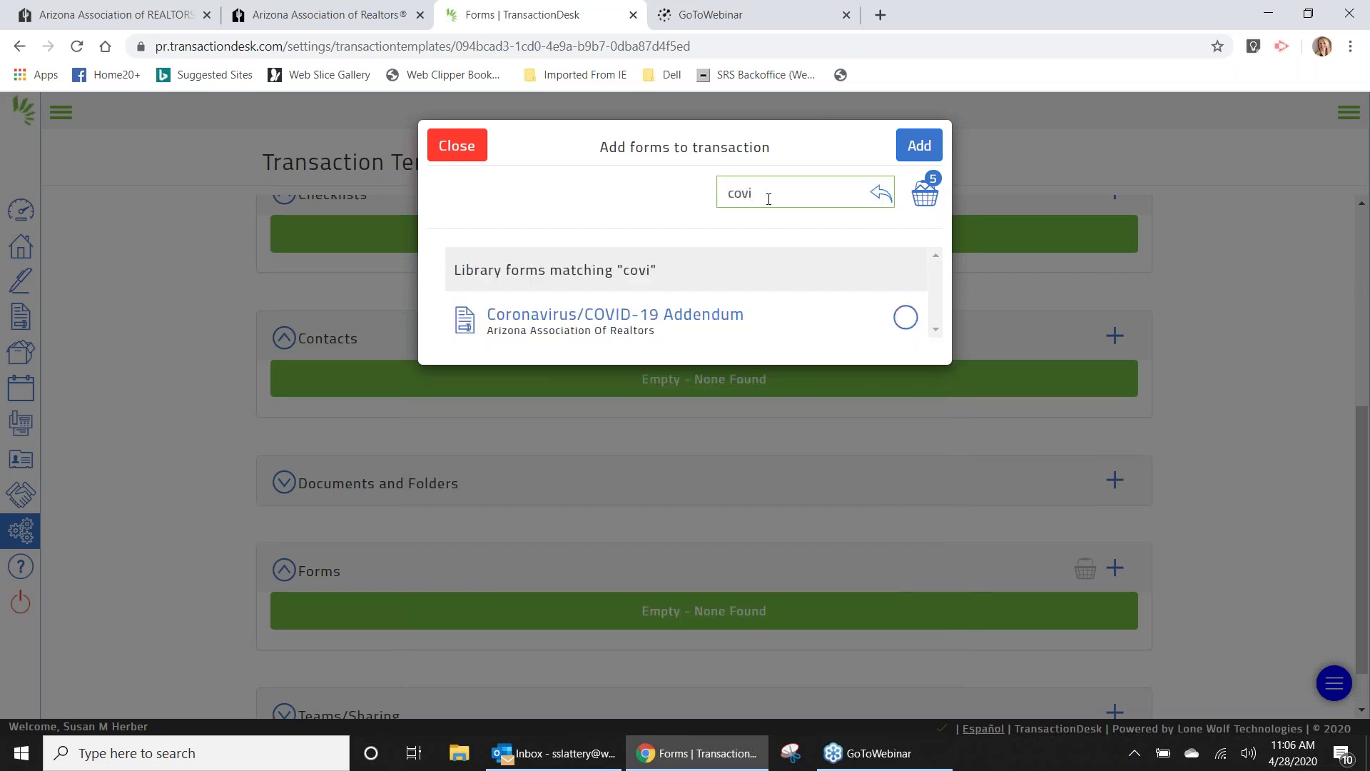
click(682, 321)
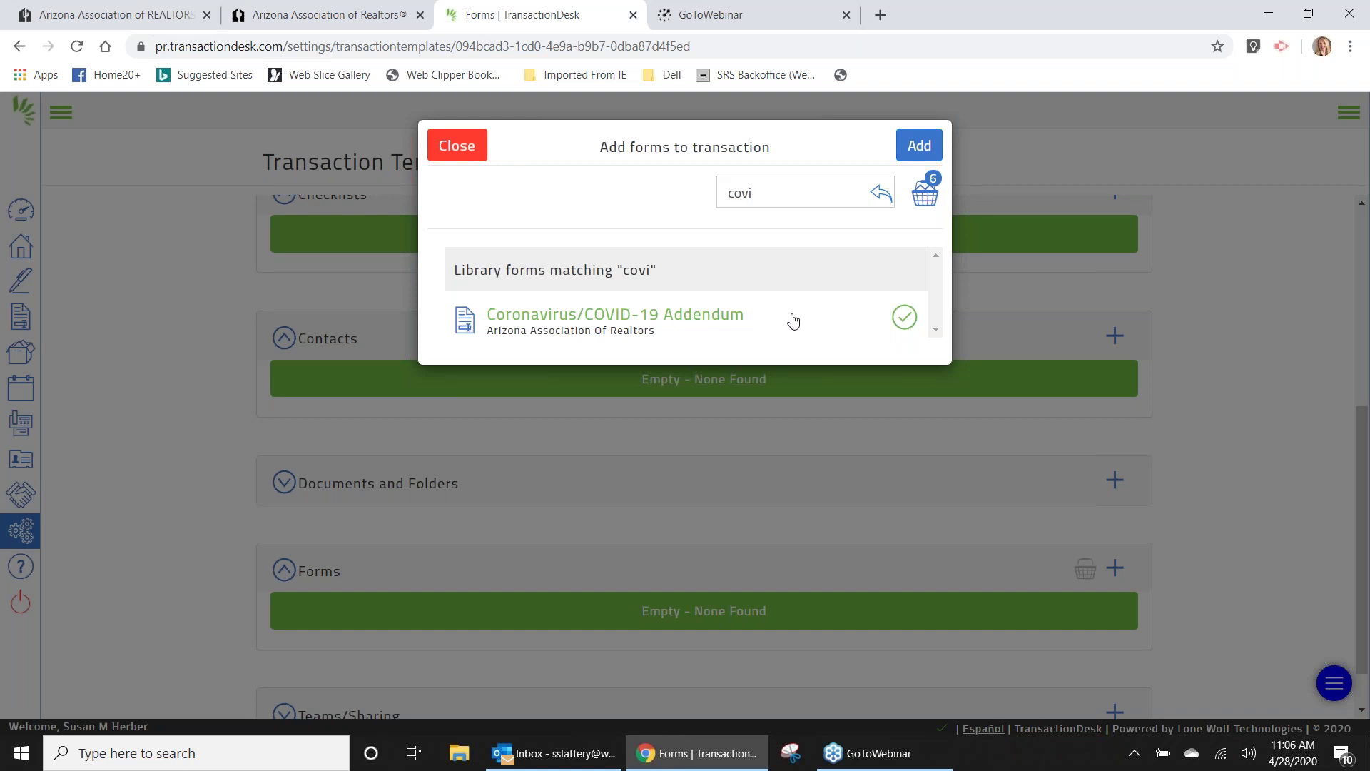
click(907, 323)
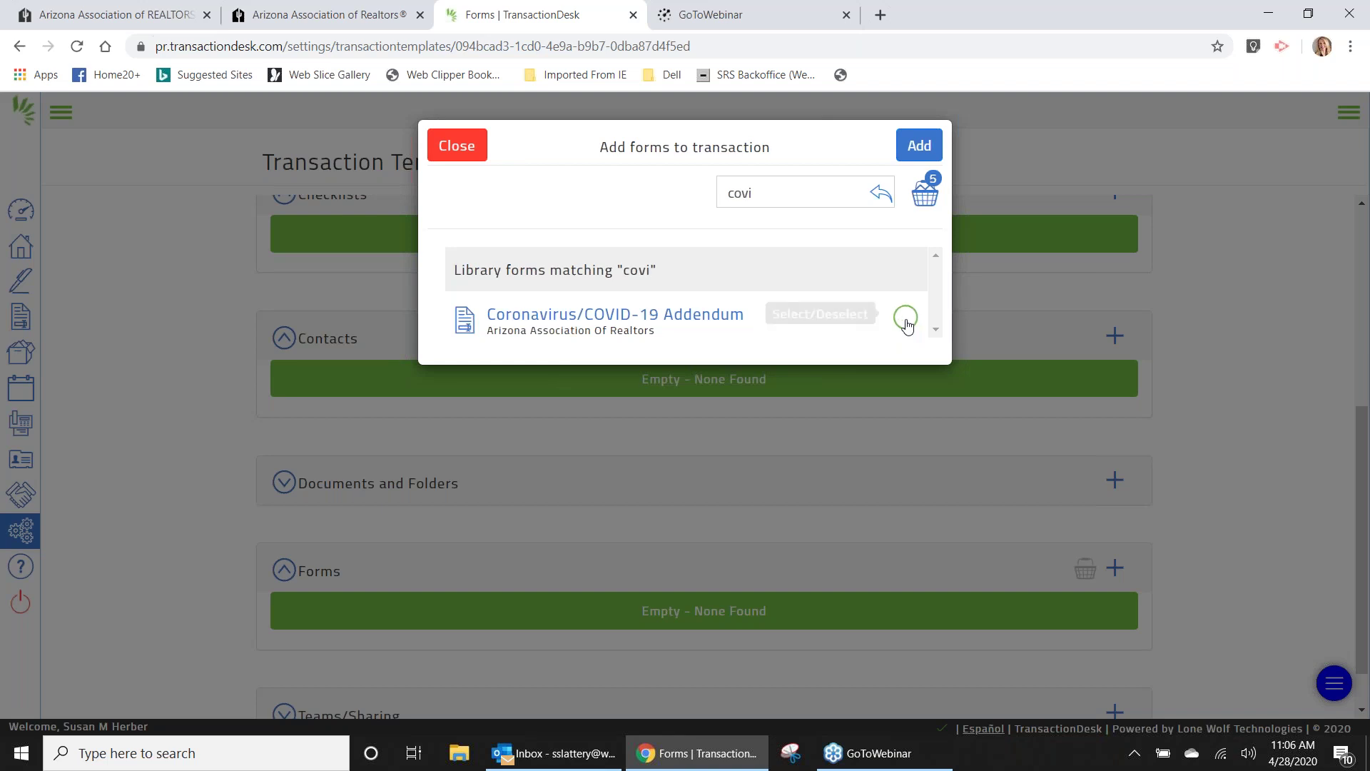
Scroll the library list and review the five forms in the basket before closing it.
drag(936, 297, 938, 311)
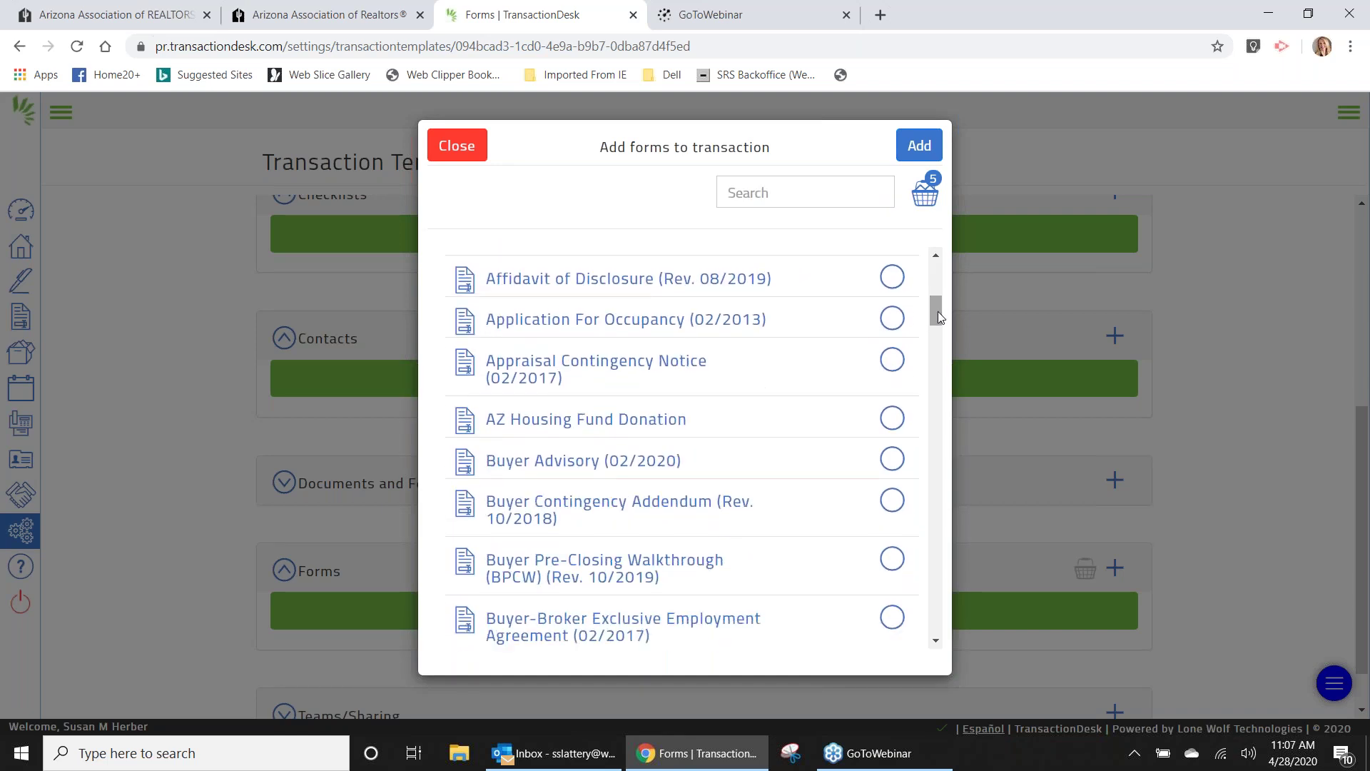
drag(938, 311, 941, 355)
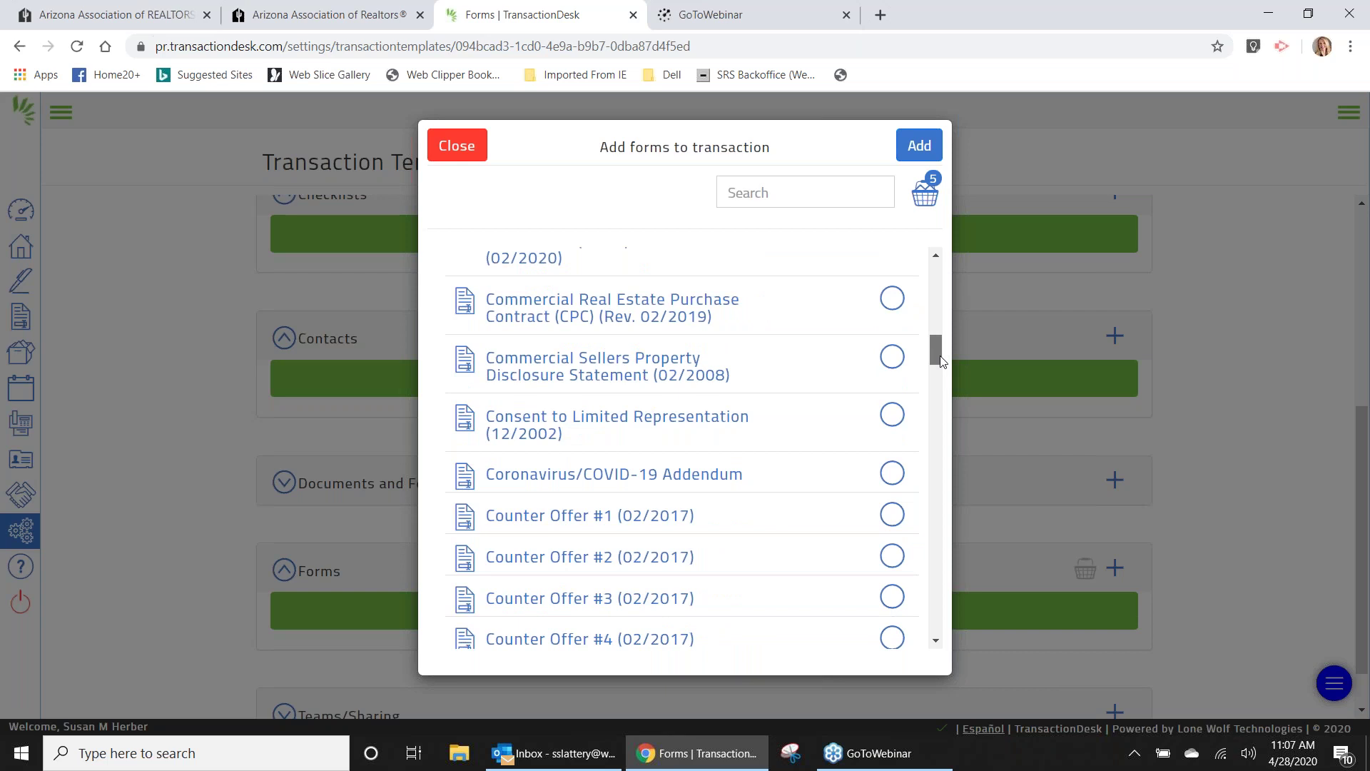
drag(941, 360, 943, 431)
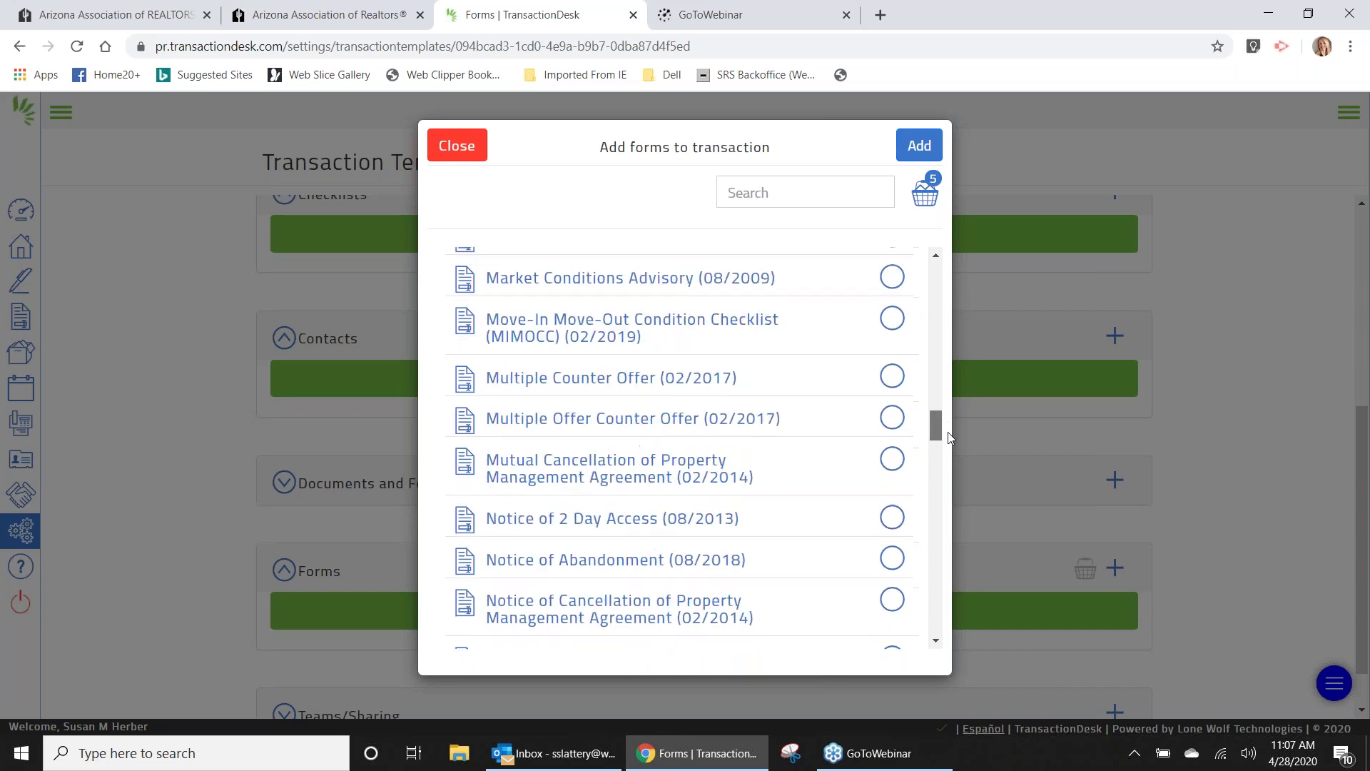
click(926, 203)
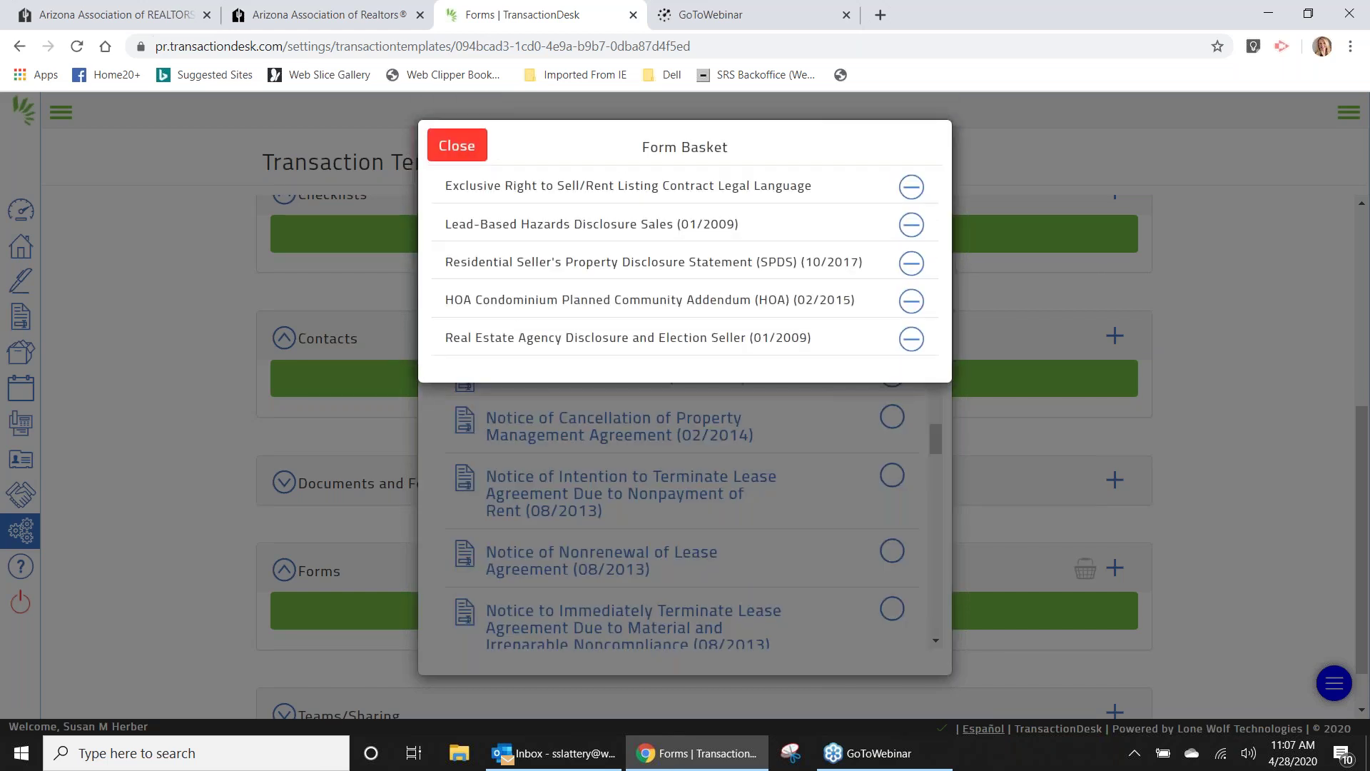
click(471, 148)
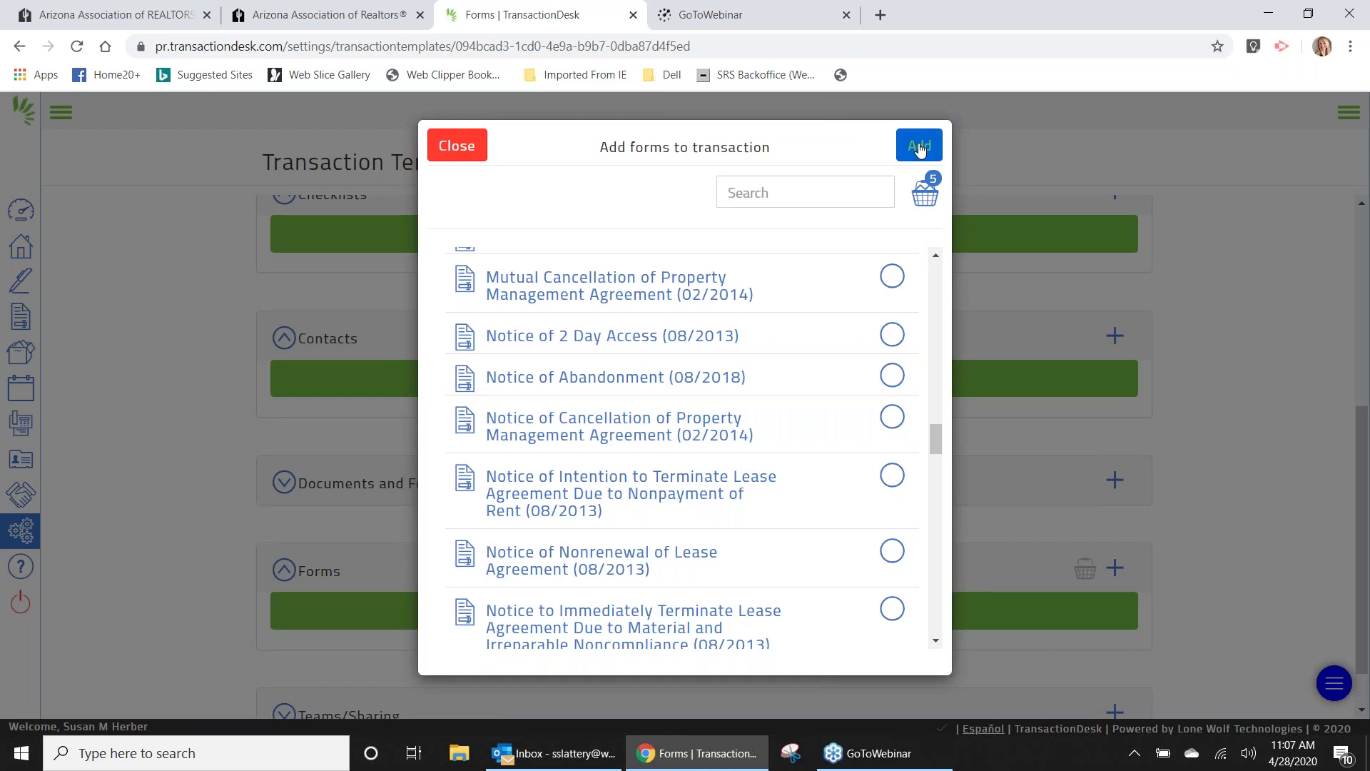
Add the five basket forms to the ABC Condos template and scroll to its Forms list.
click(921, 148)
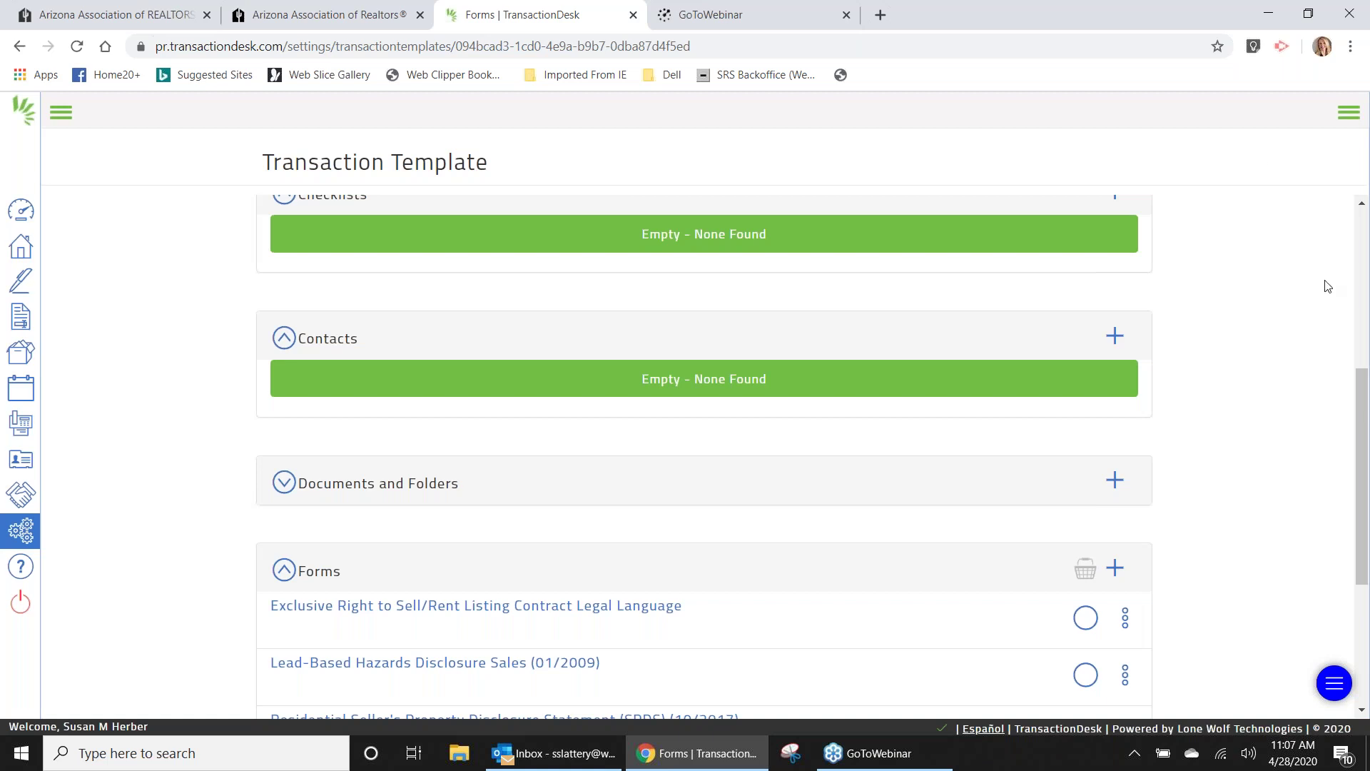
drag(1365, 448, 1337, 170)
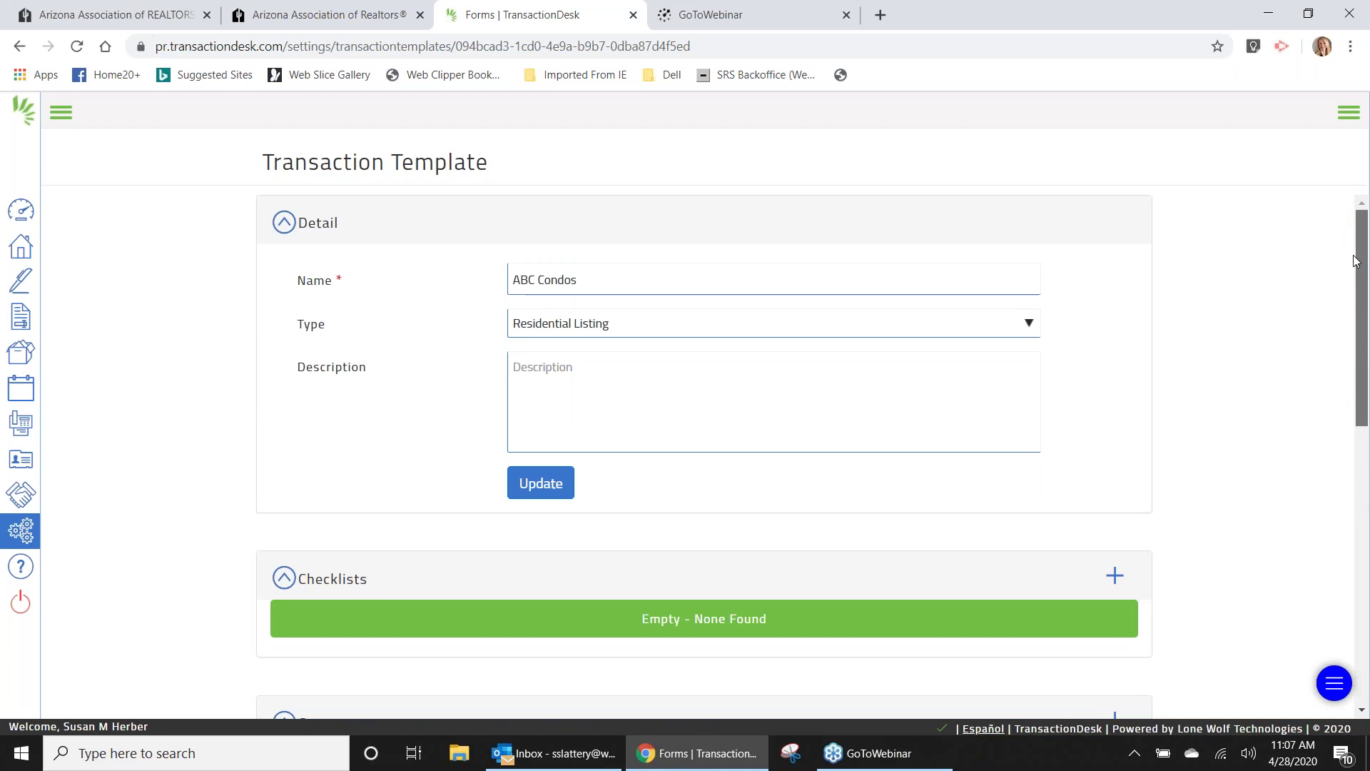
drag(1356, 261, 1357, 603)
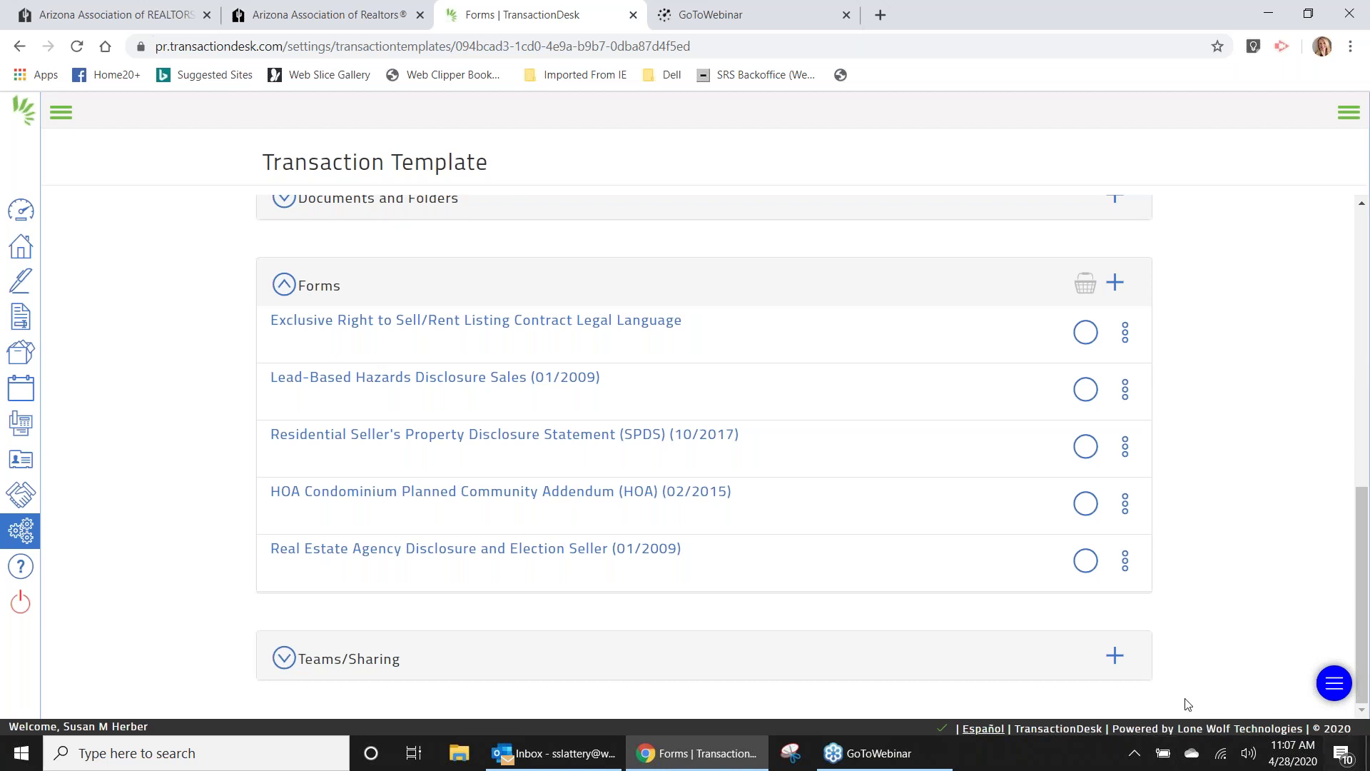
click(1114, 657)
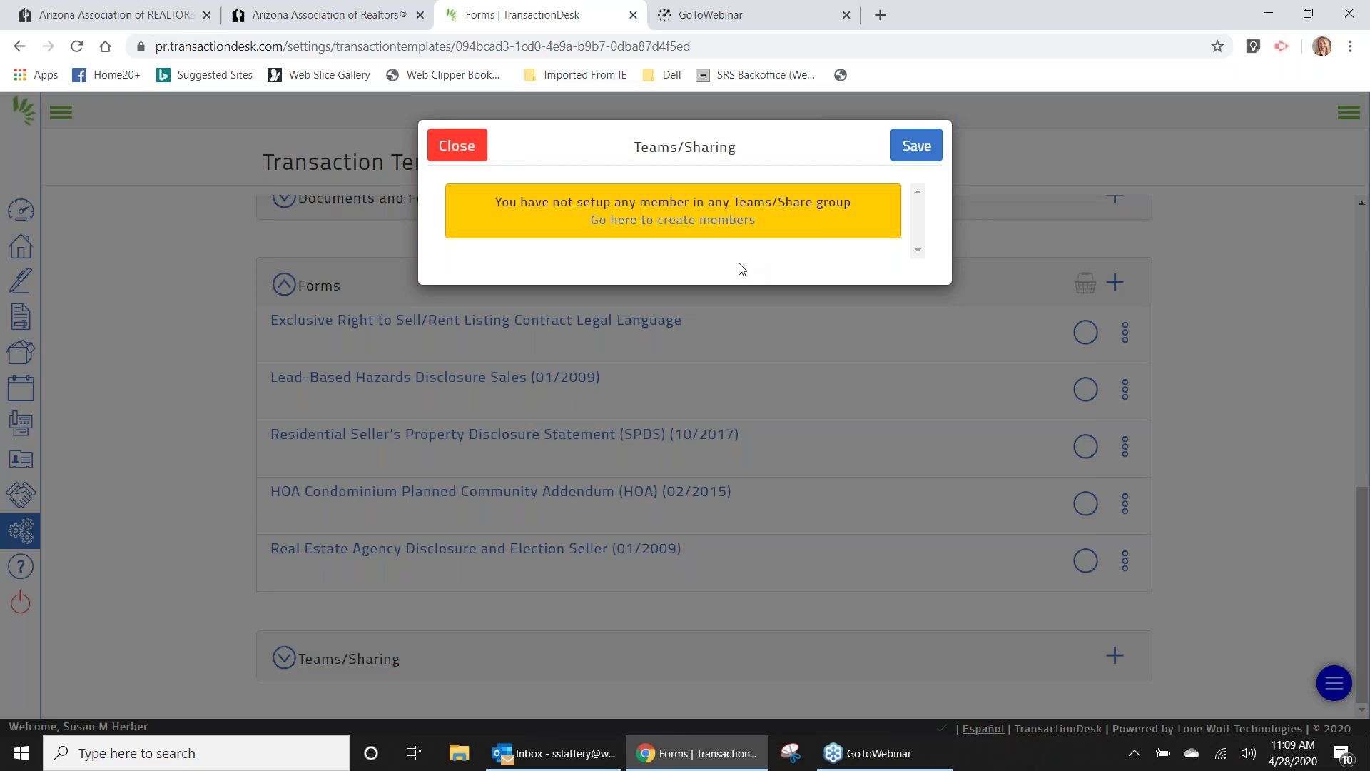
click(457, 146)
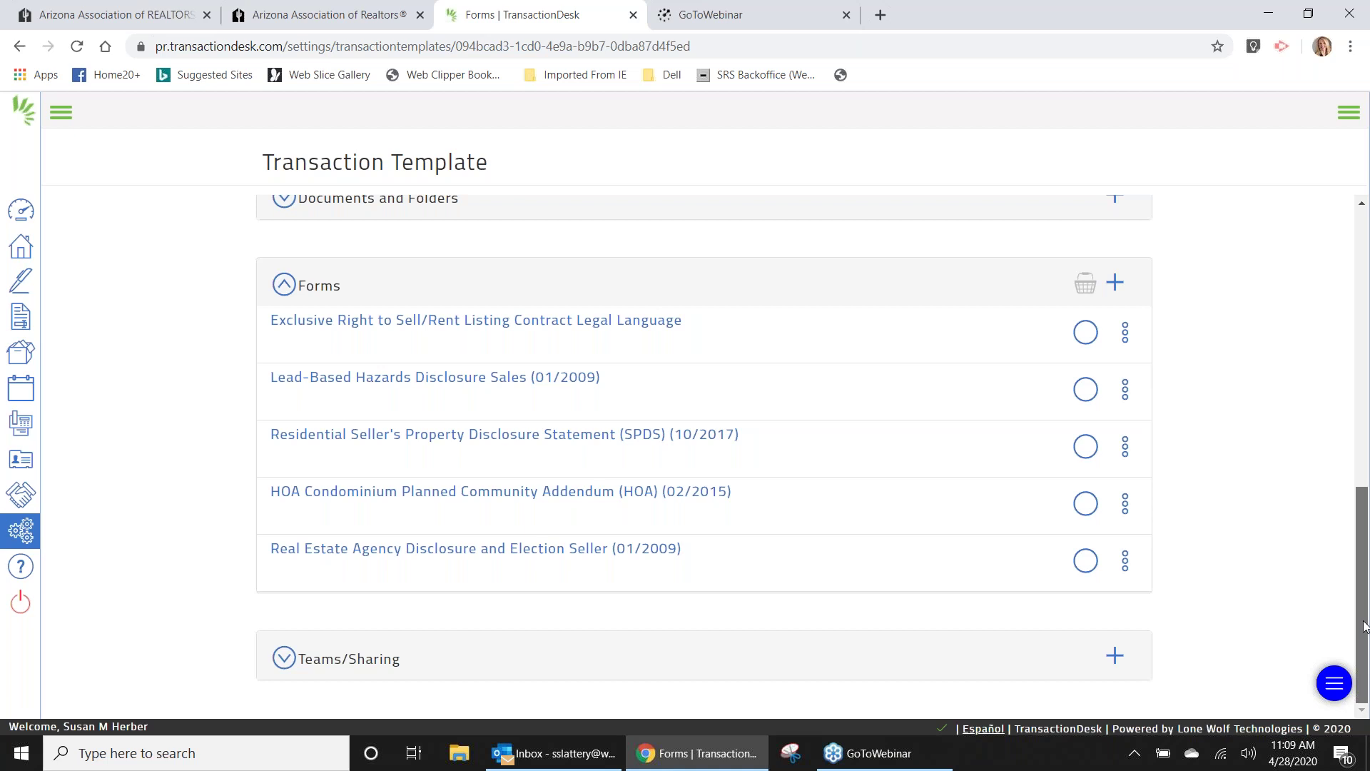
drag(1365, 626, 1335, 224)
scroll(1337, 474, down, 9)
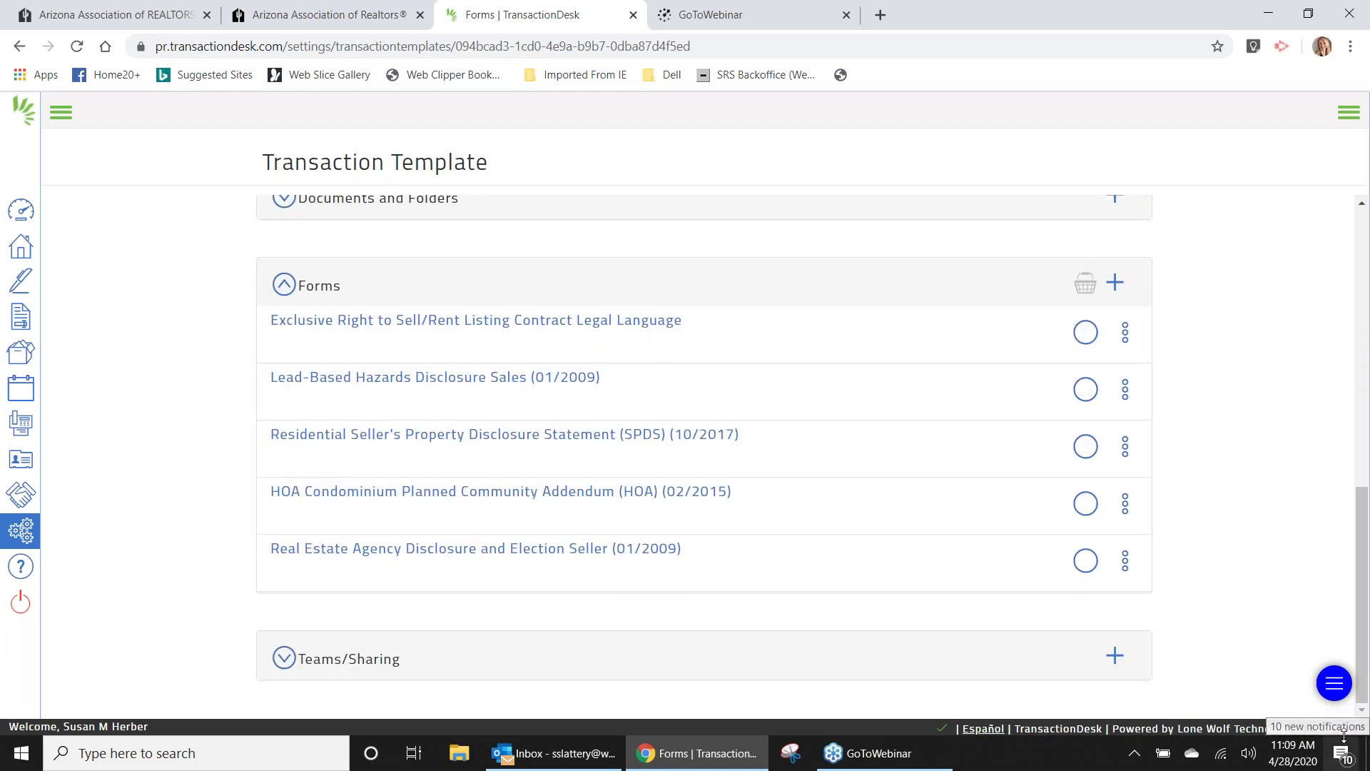
drag(1362, 659, 1361, 152)
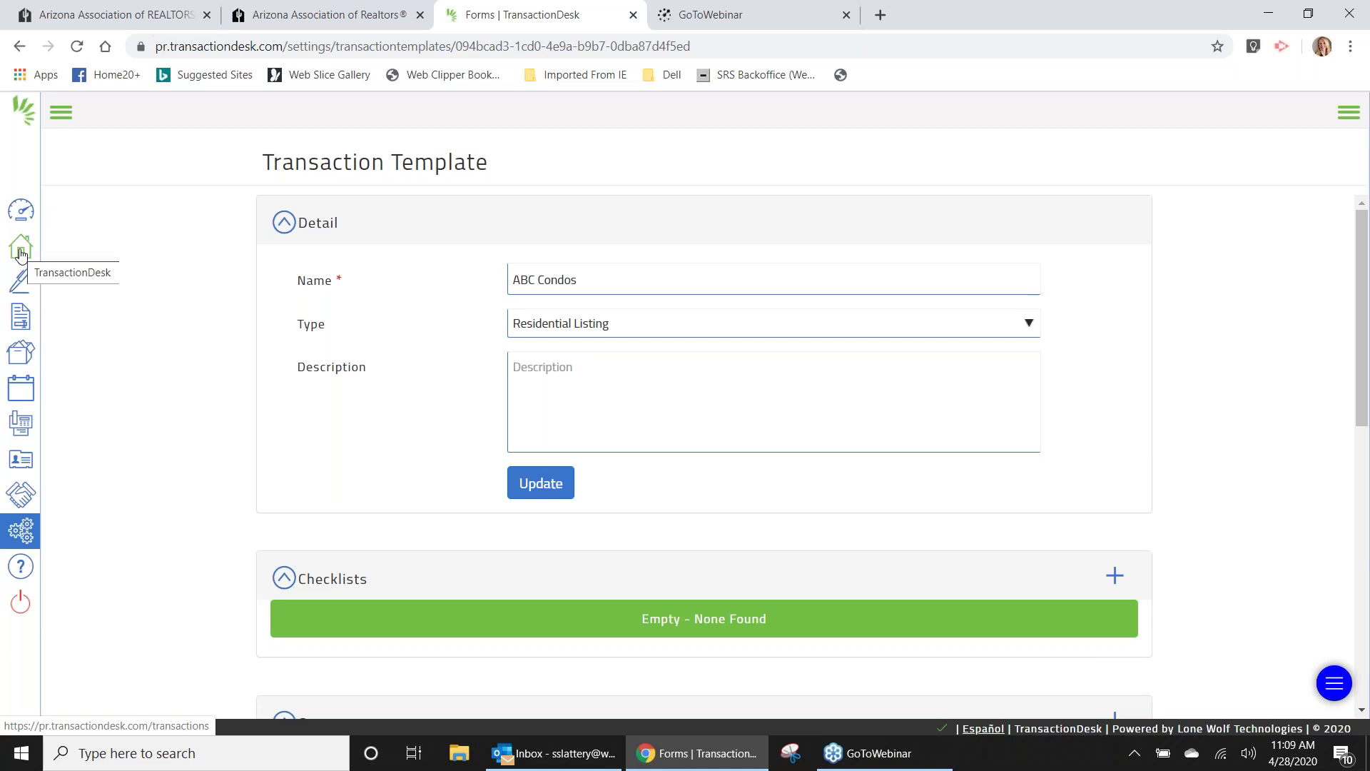
Return to the Transactions list, opening and cancelling the Create Transaction form.
click(20, 251)
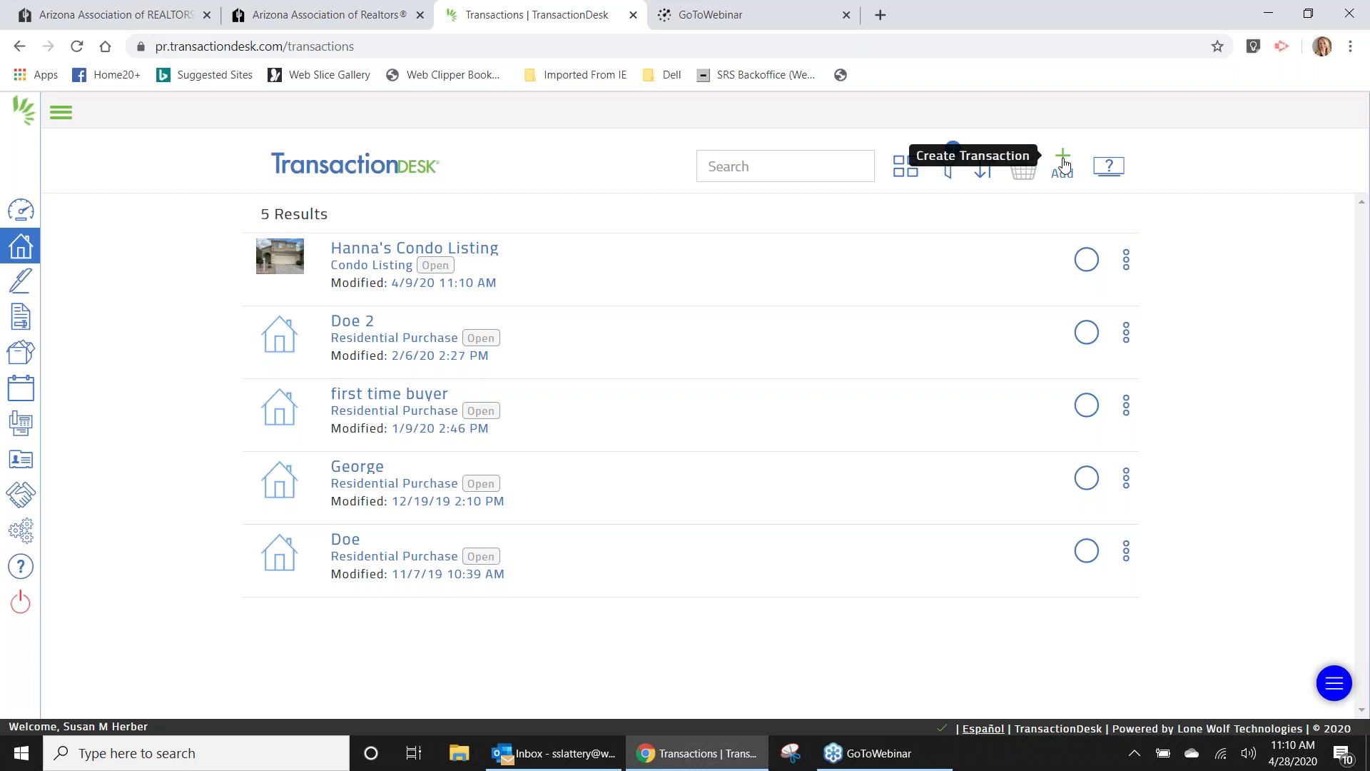
click(1064, 164)
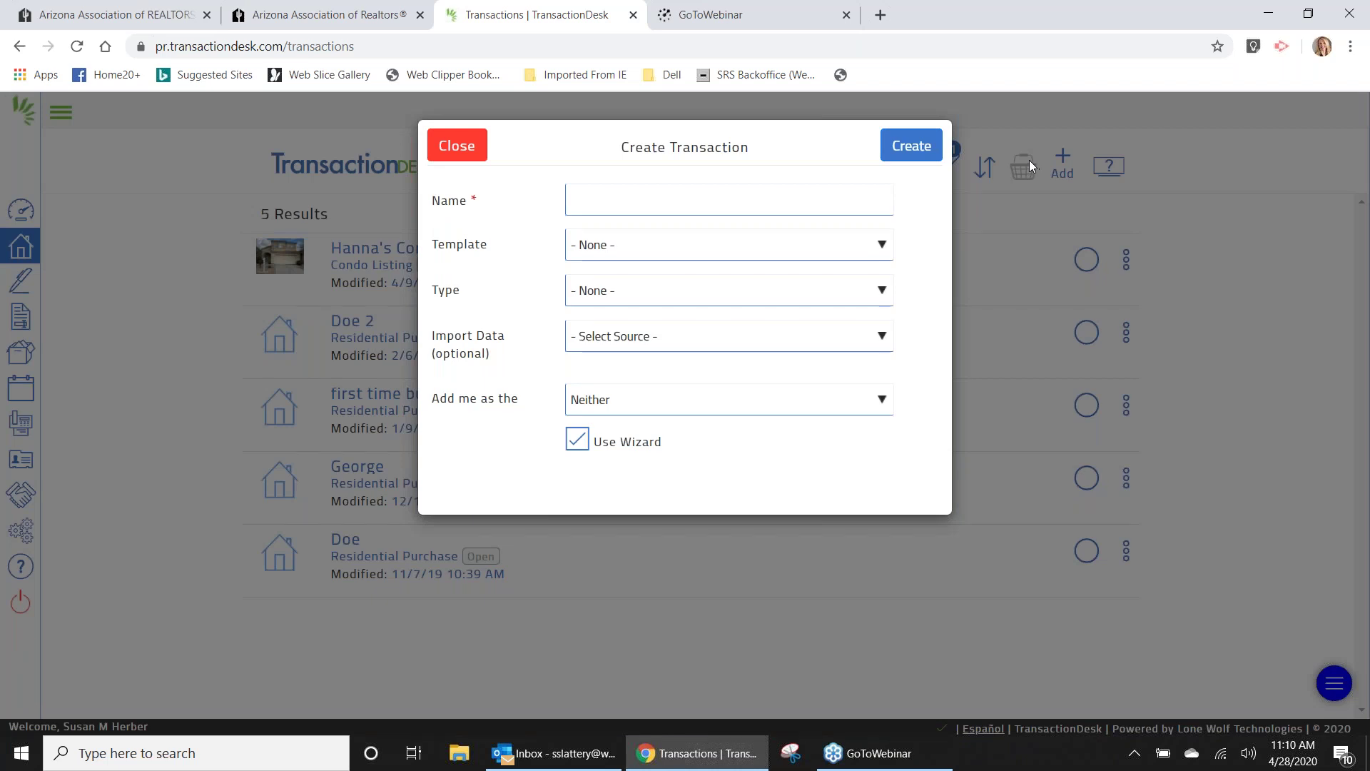
click(457, 146)
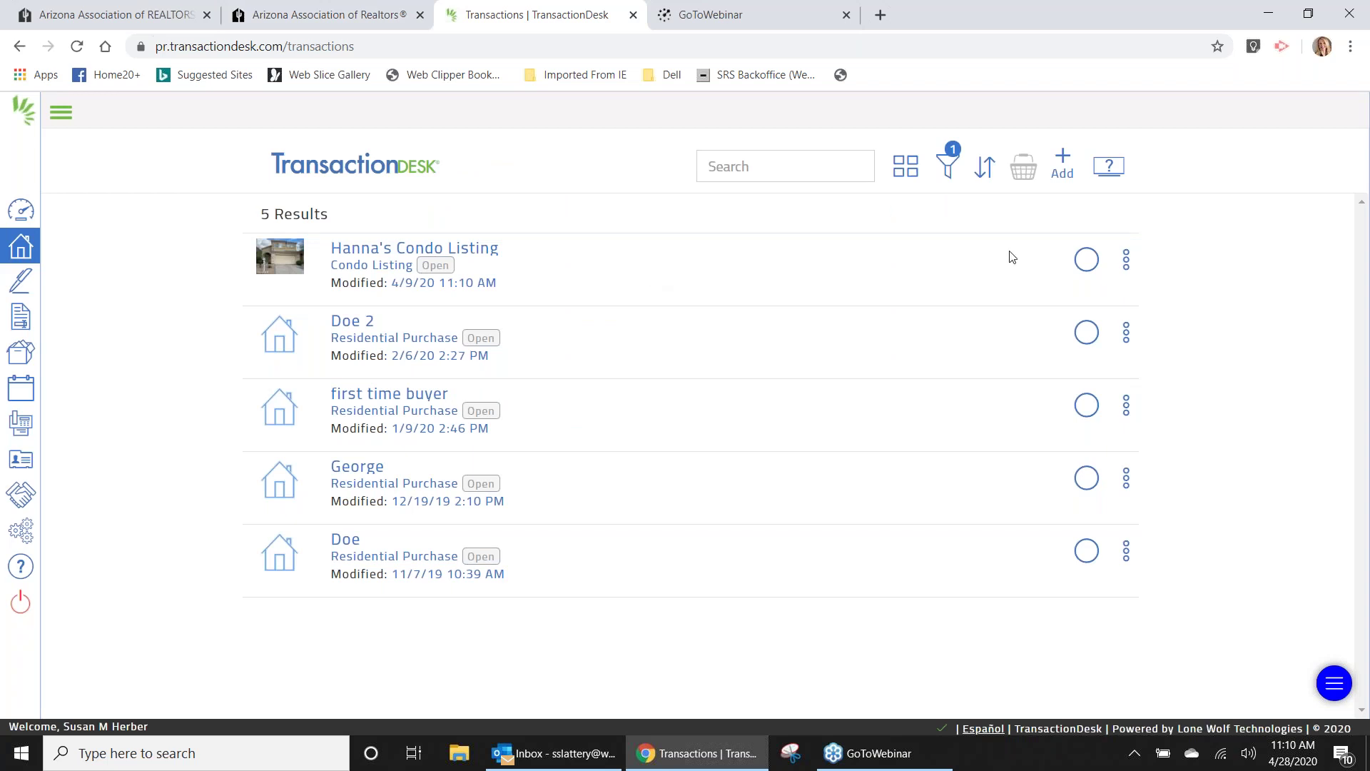
Toggle the transactions view between list and grid, ending on tiles.
click(905, 175)
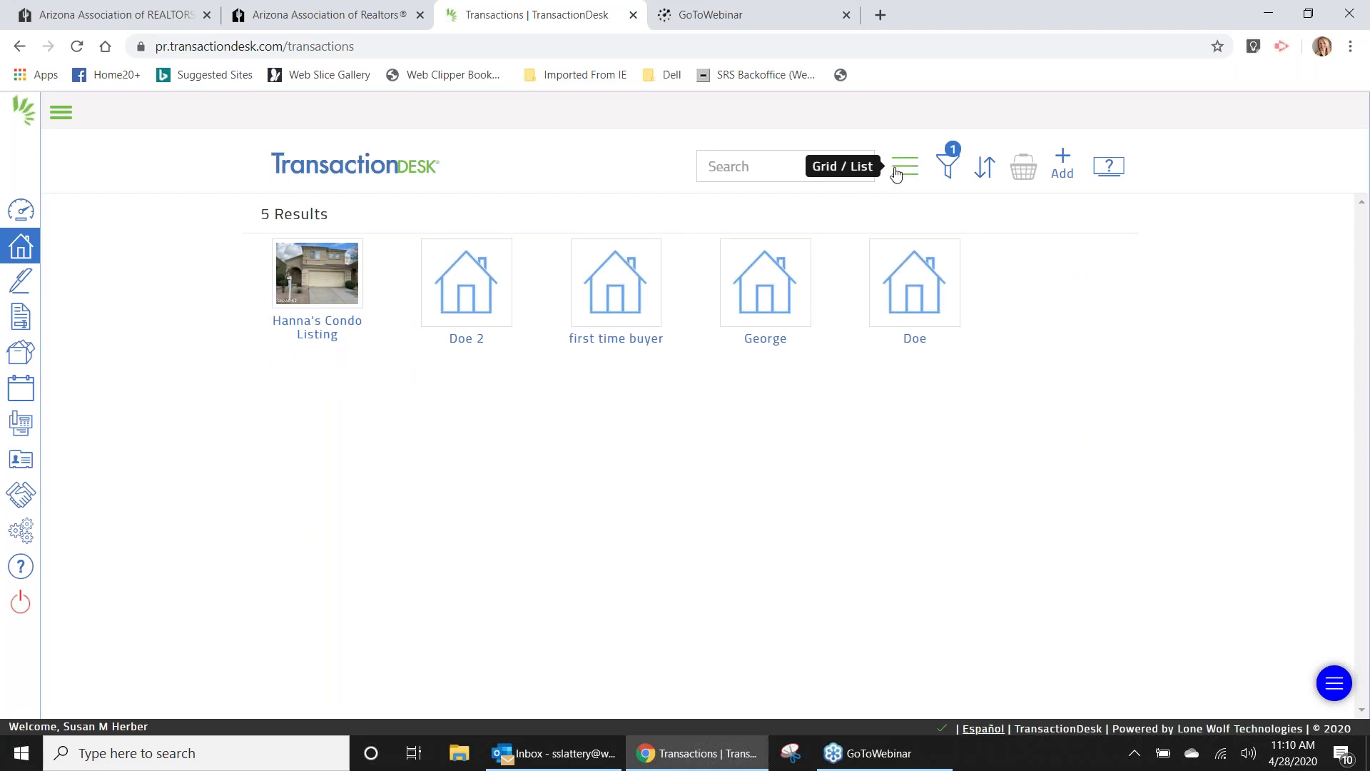
click(900, 173)
click(908, 173)
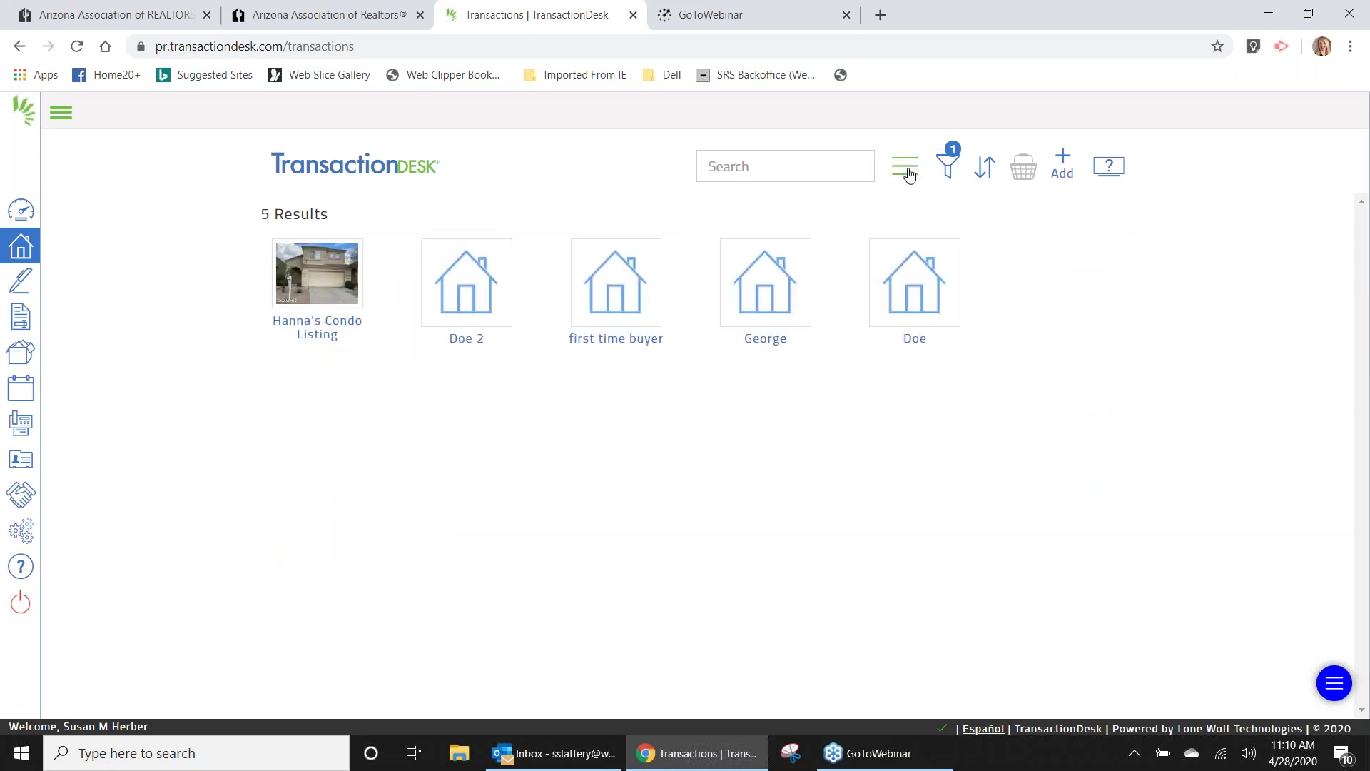
click(908, 173)
click(909, 173)
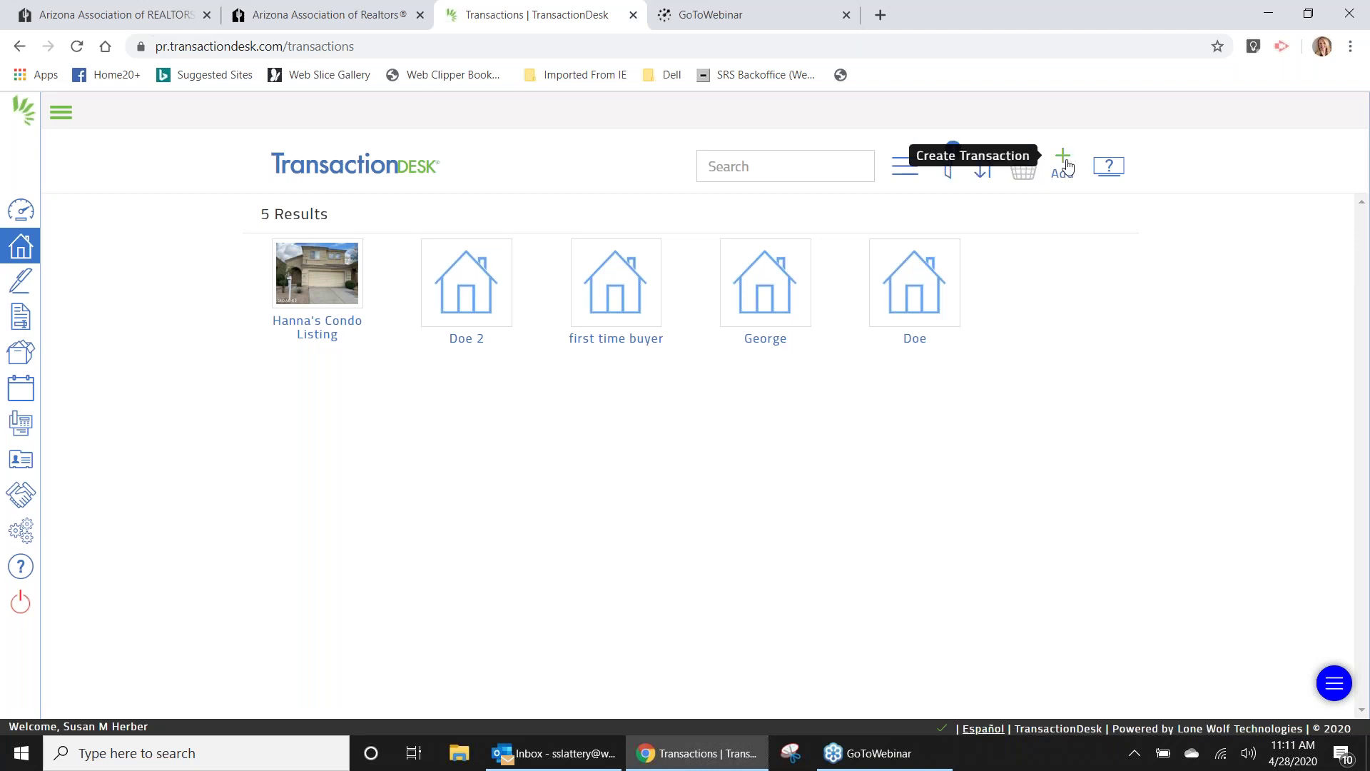
Create a new transaction named 'Hanna' from the Create Transaction form.
click(1063, 162)
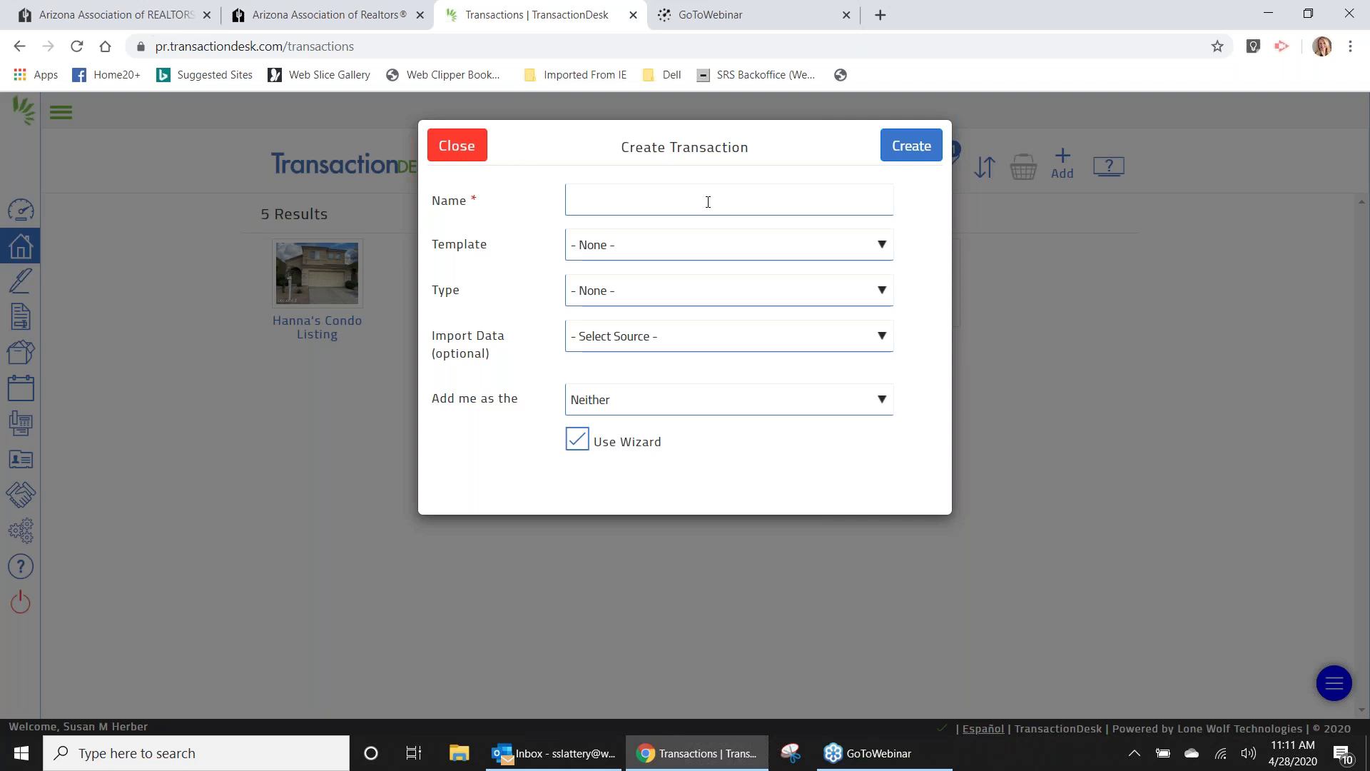
click(708, 202)
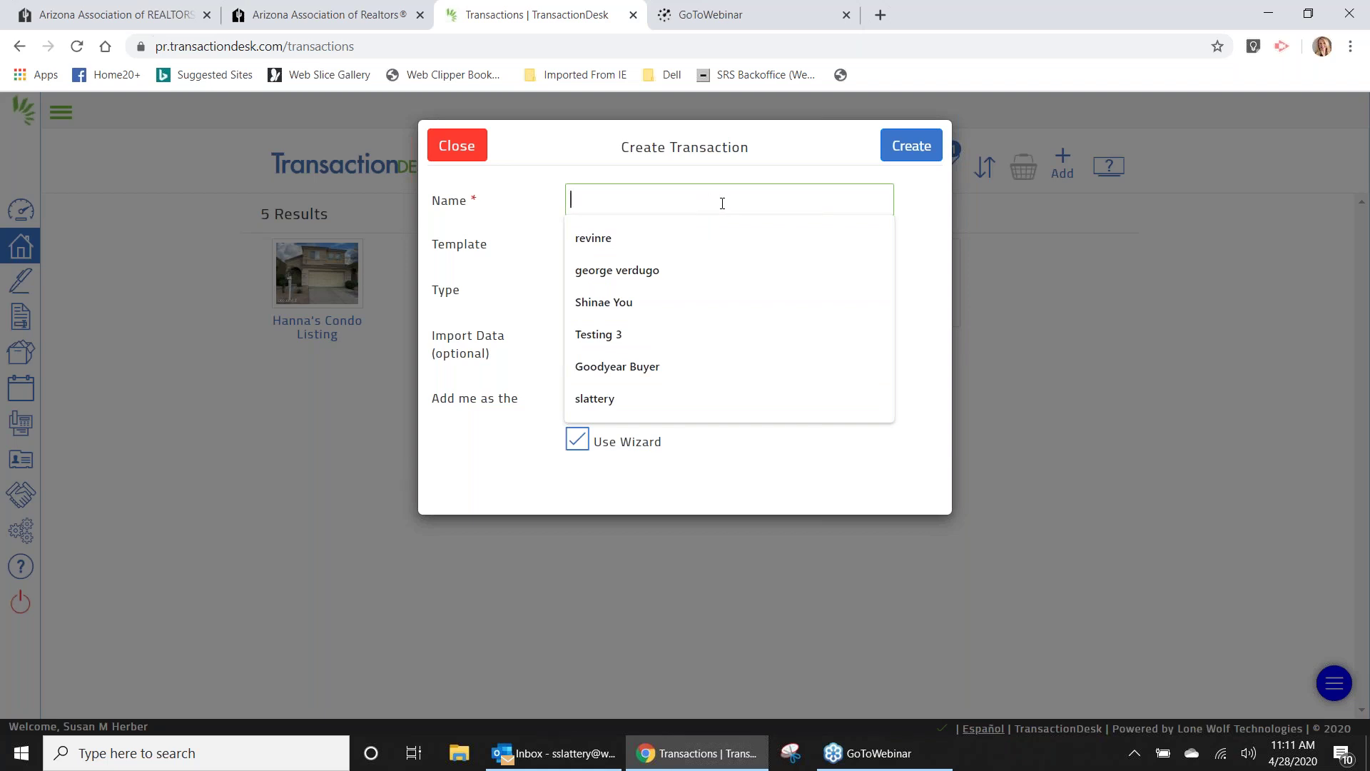
click(996, 287)
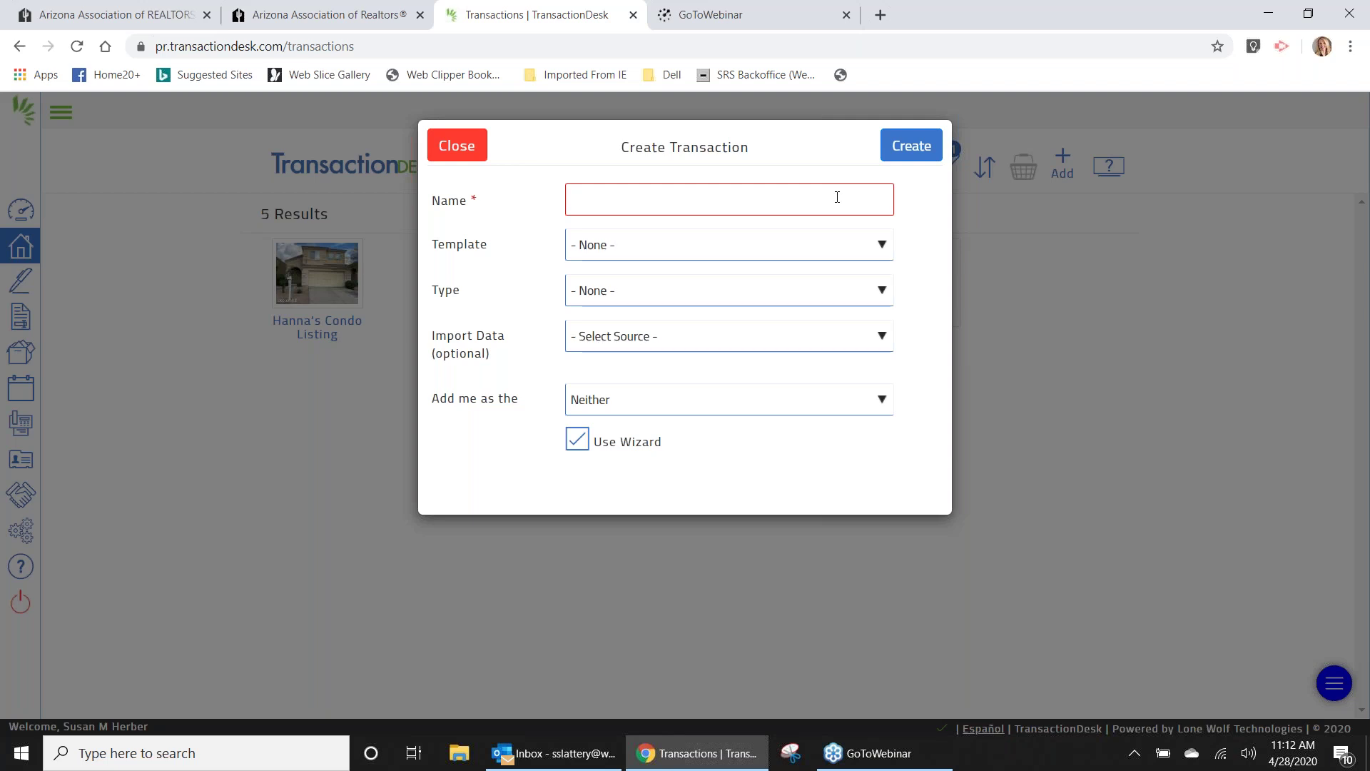
click(837, 197)
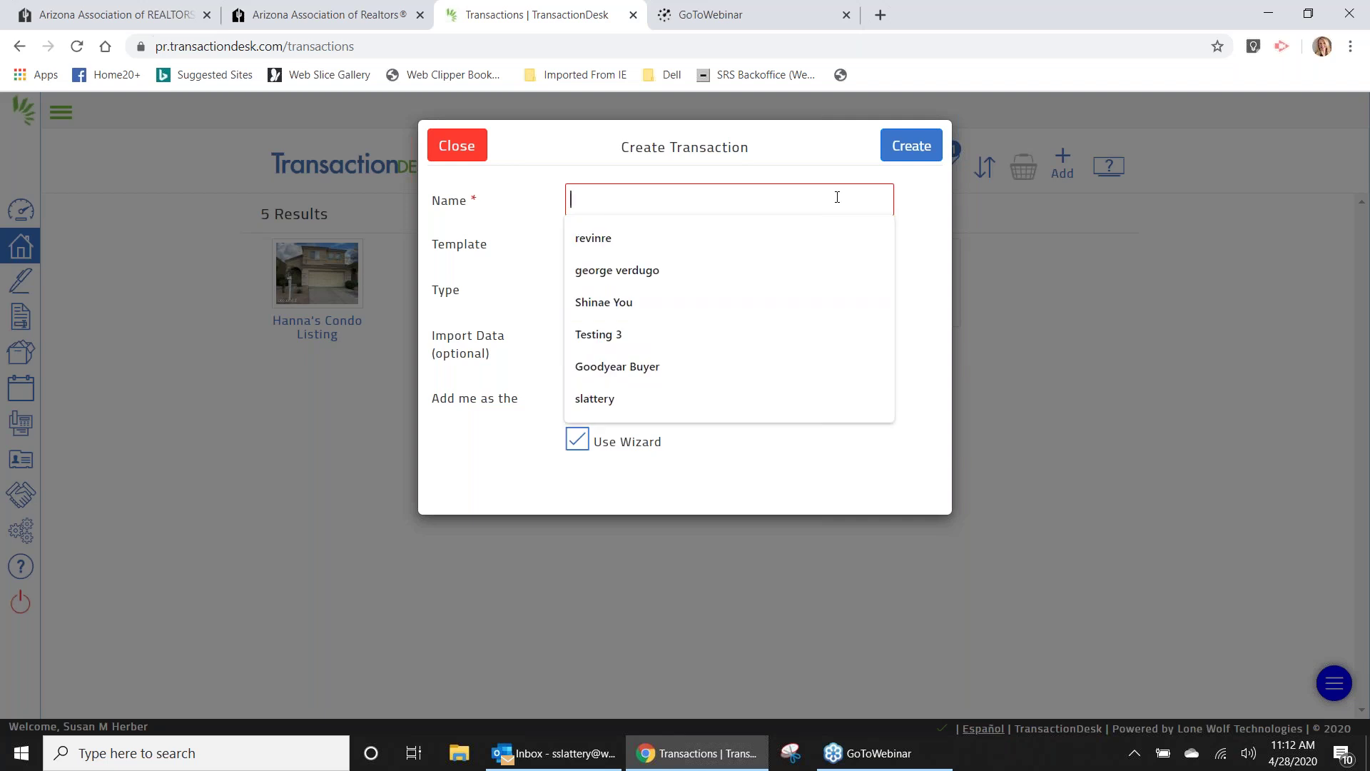
text(Hanna)
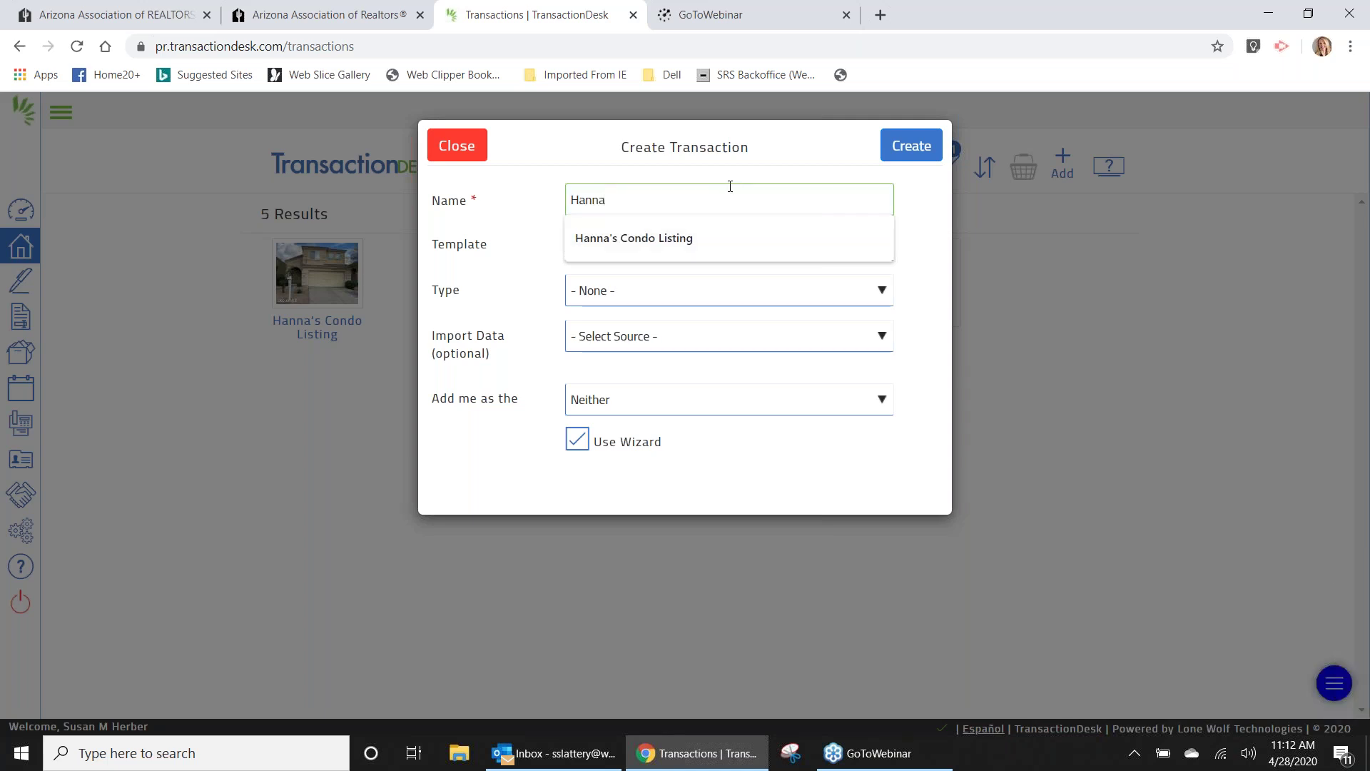
click(912, 146)
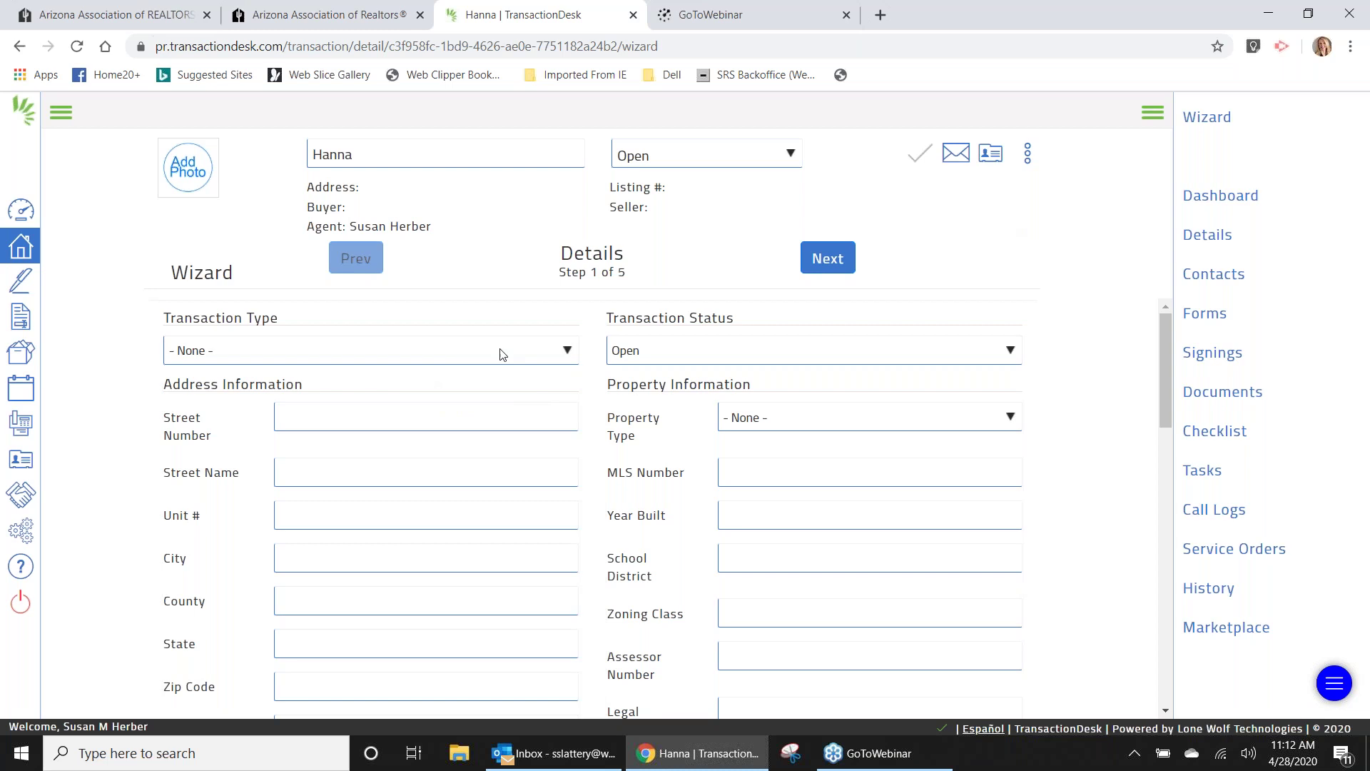
Set the transaction type to Residential Listing.
click(566, 351)
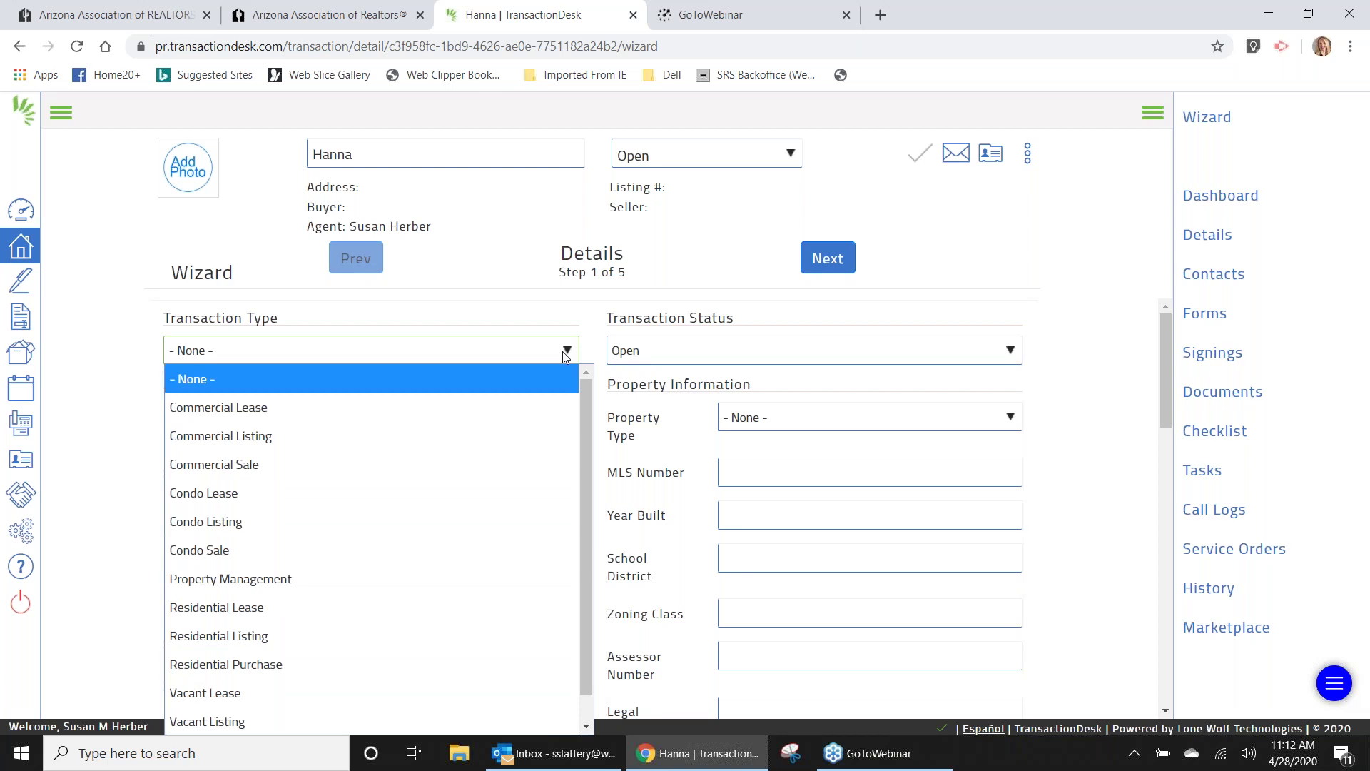
drag(588, 418, 588, 490)
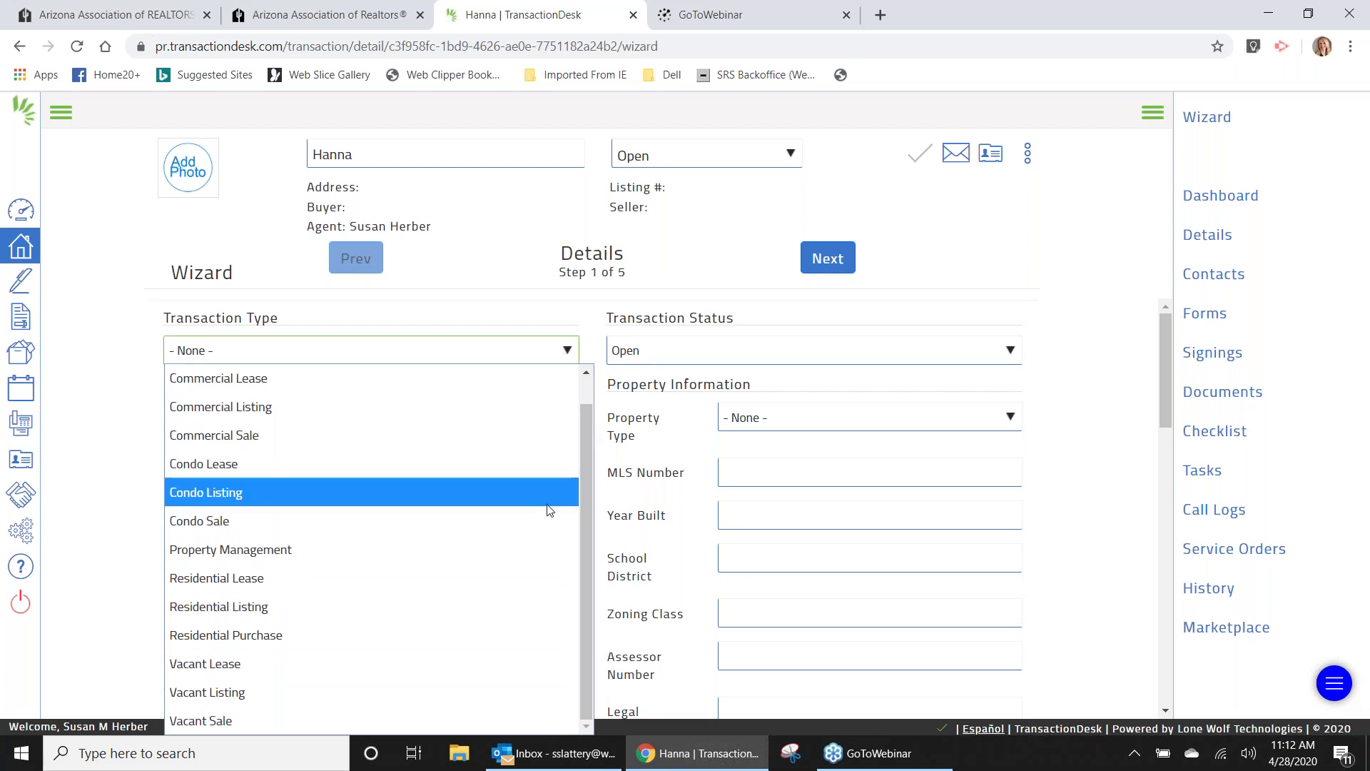
click(345, 606)
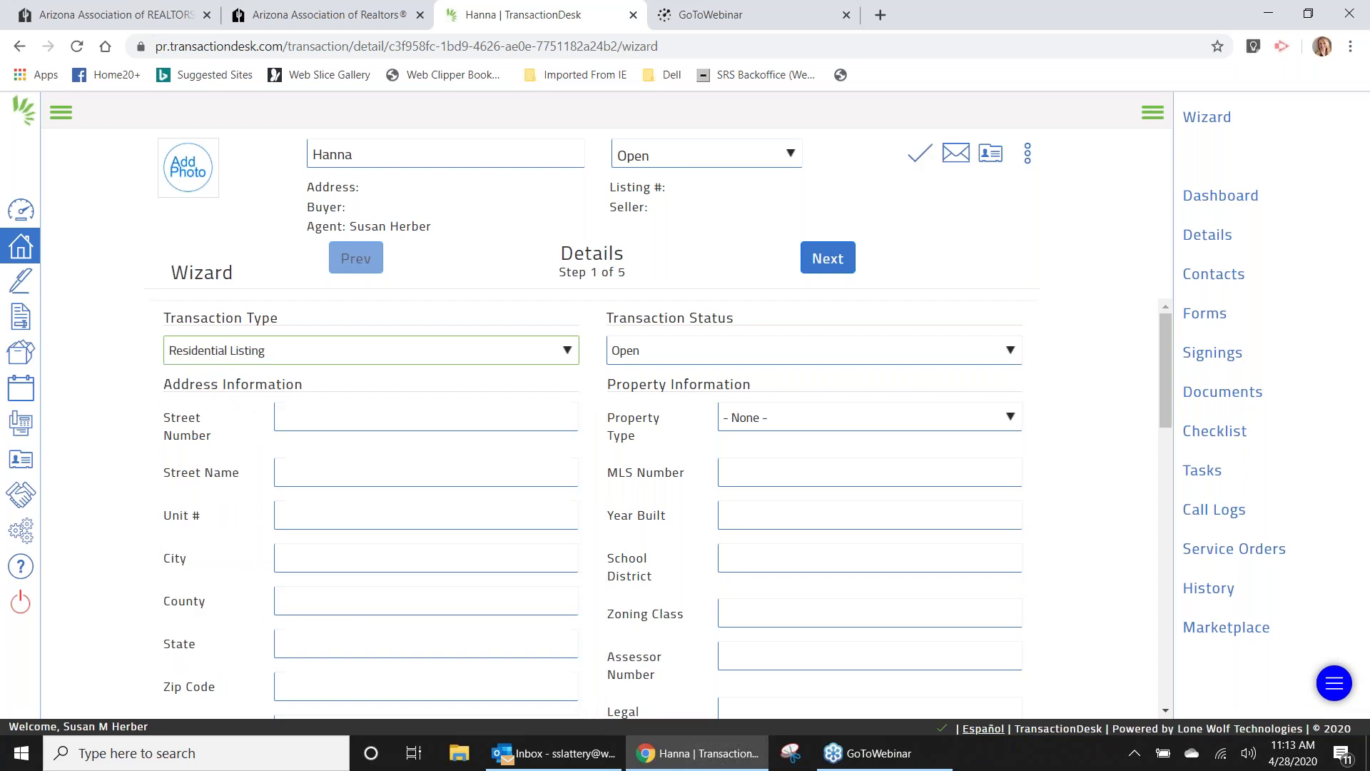
Enter the property's street number, street name and unit number.
click(411, 413)
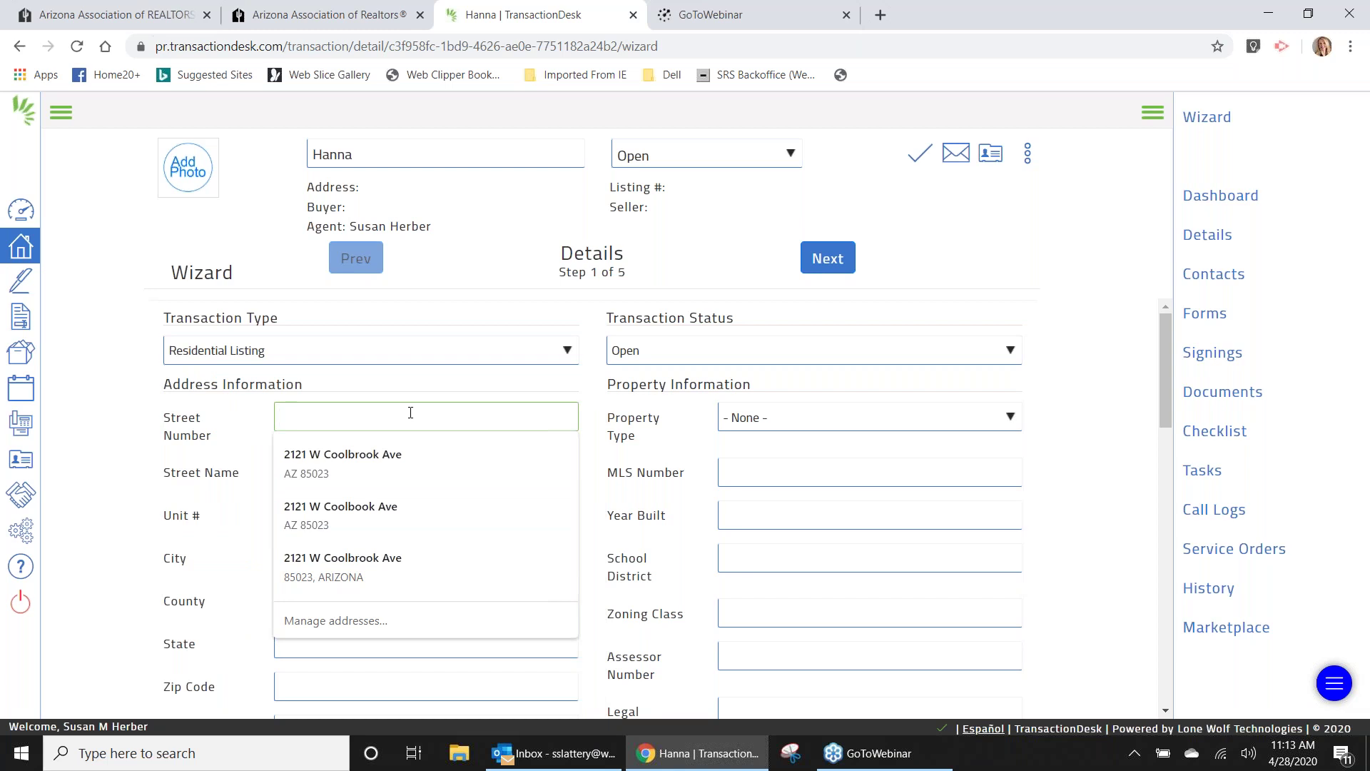
click(365, 460)
click(427, 473)
text(lb)
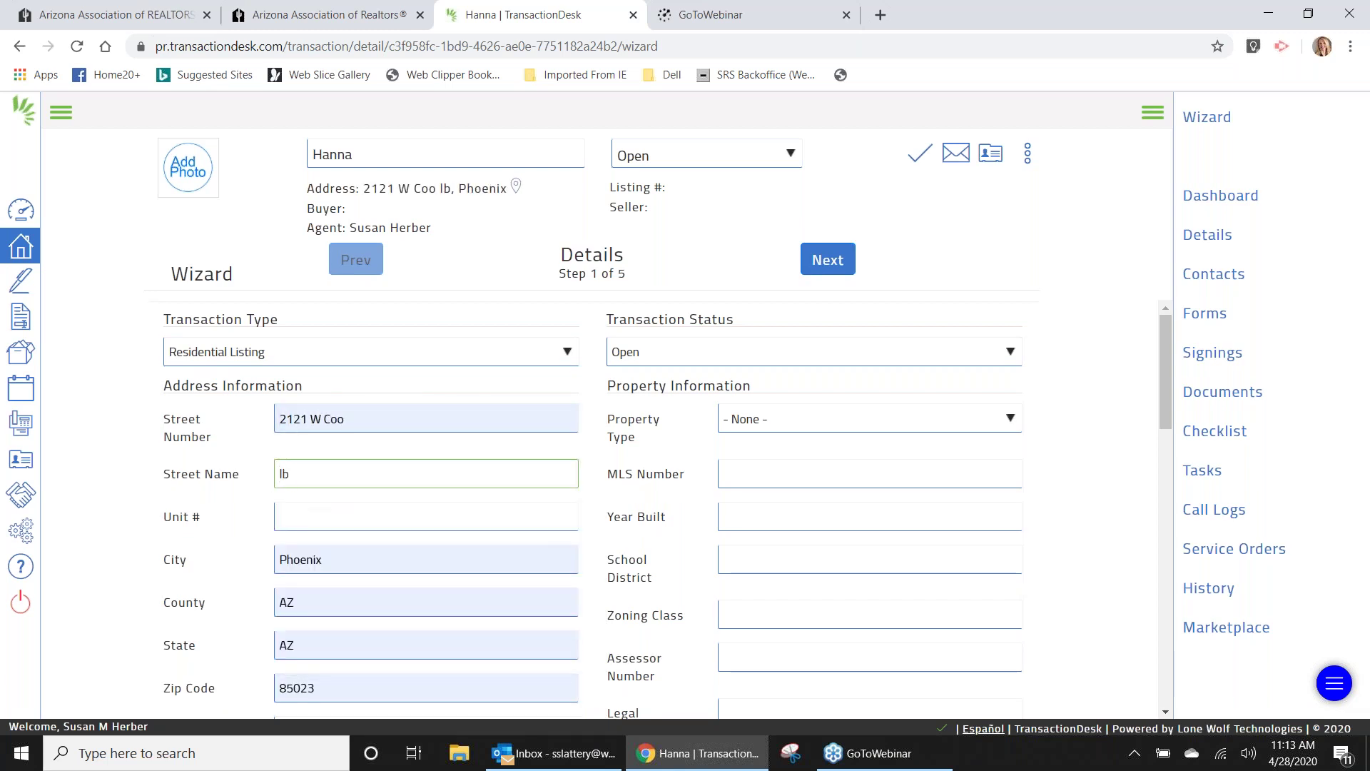
key(BackSpace)
key(BackSpace)
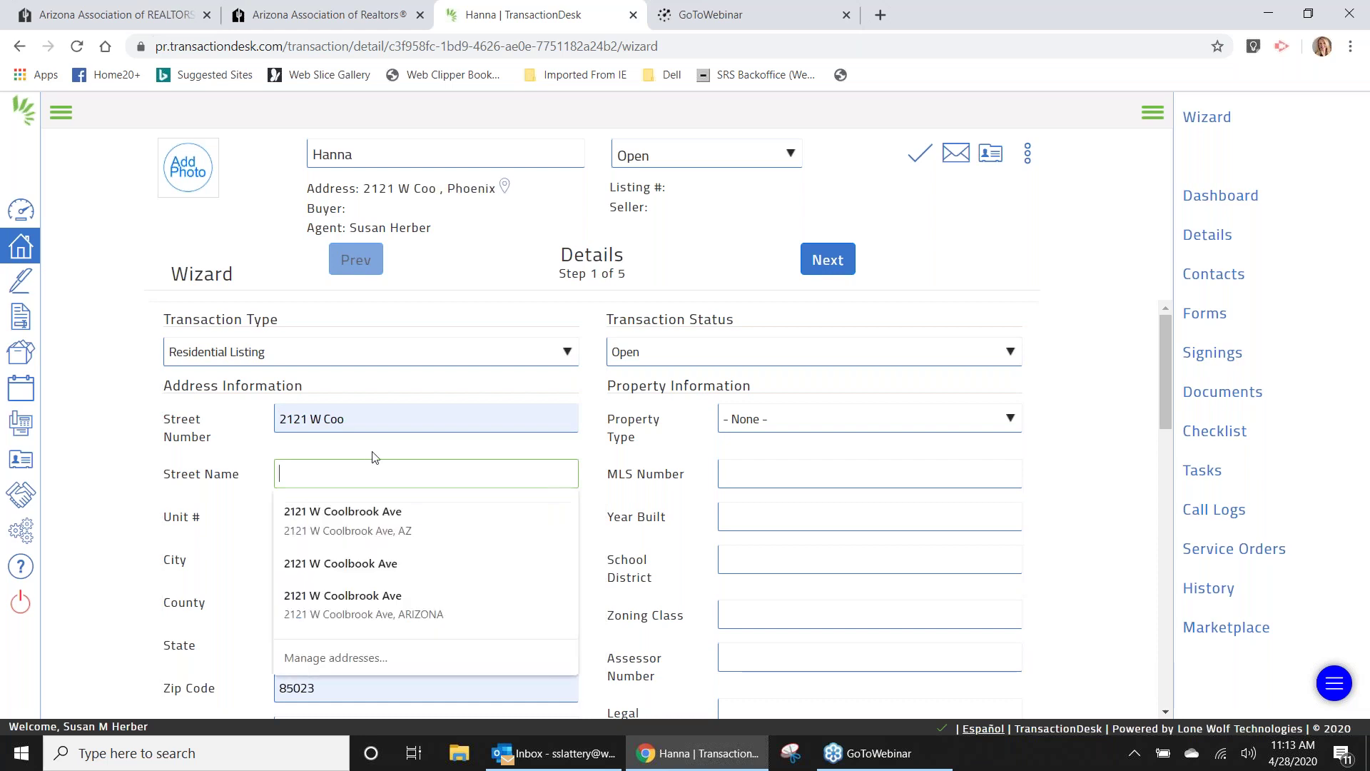
click(368, 421)
key(BackSpace)
key(BackSpace)
key(BackSpace)
key(BackSpace)
key(BackSpace)
key(BackSpace)
key(Tab)
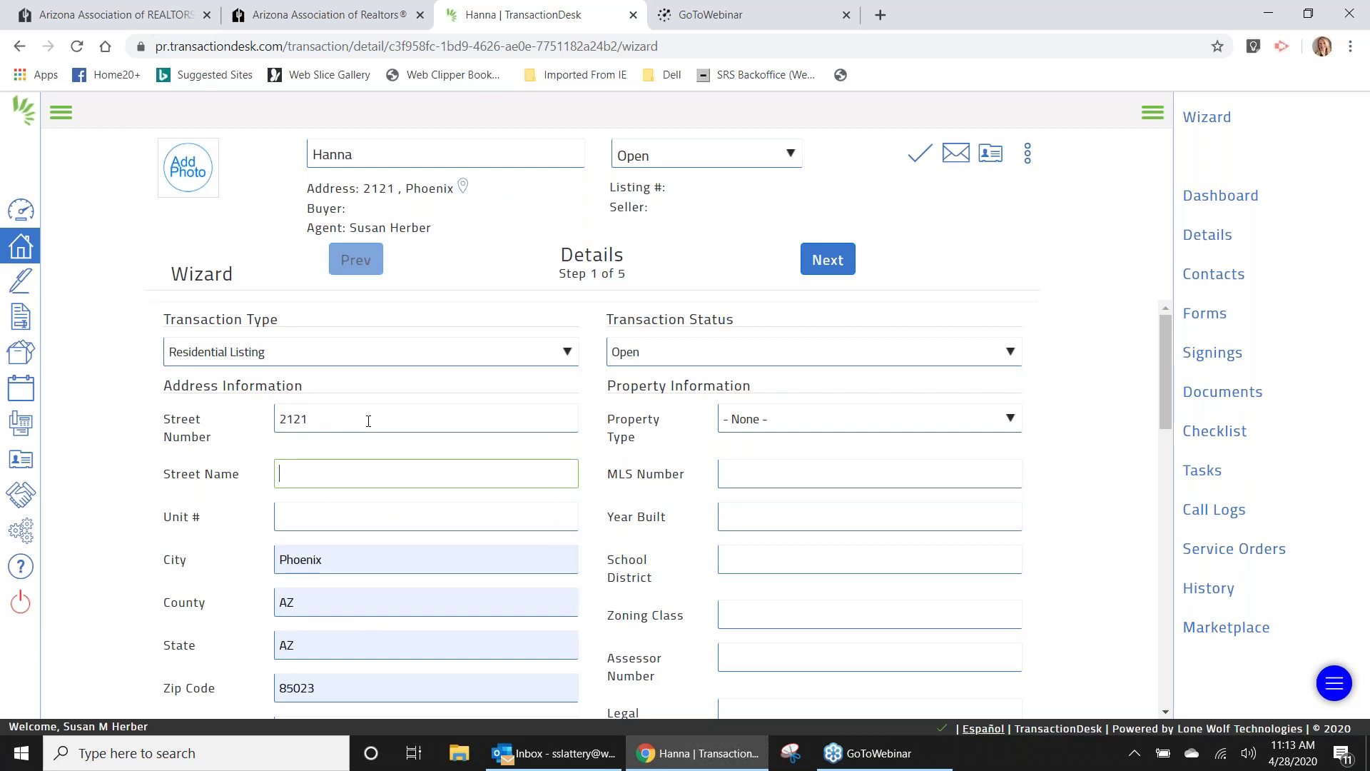
text(Coolbr)
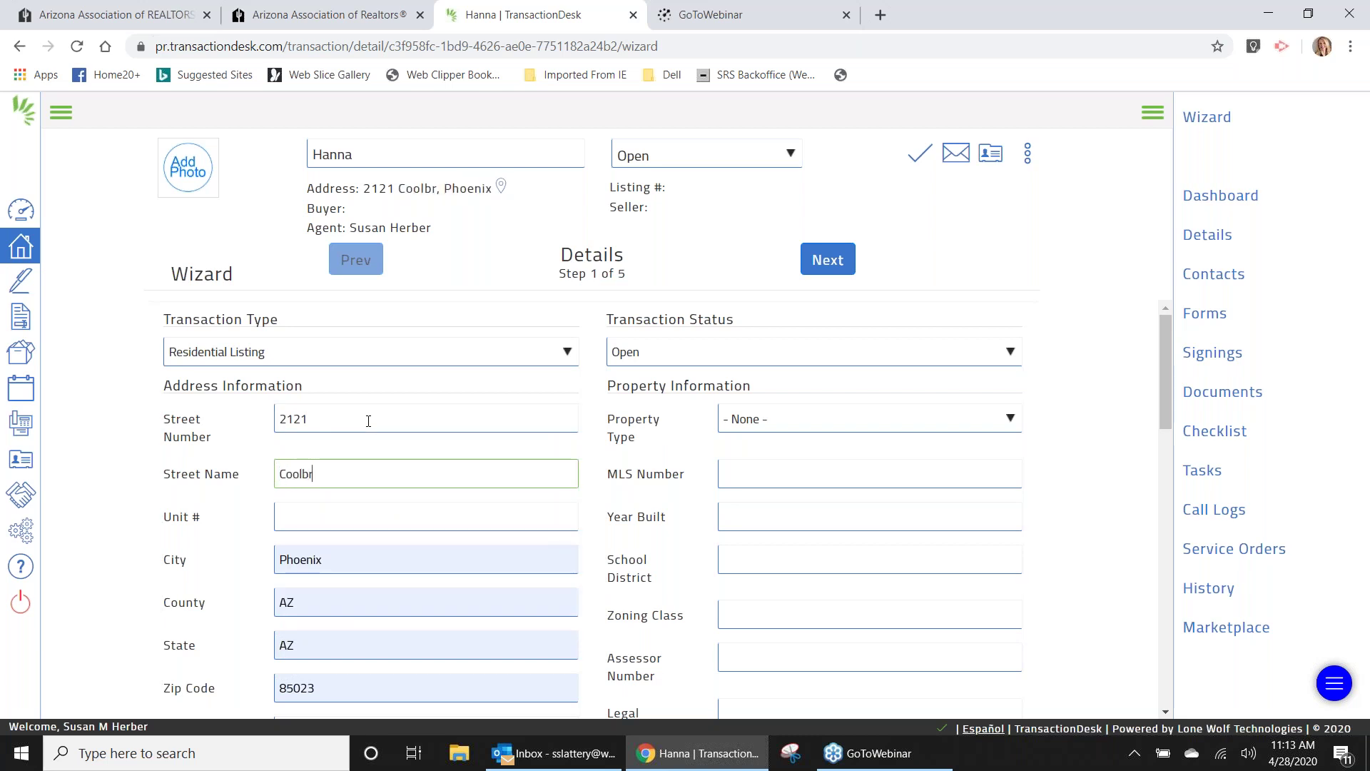
text(ook)
key(Tab)
text(32)
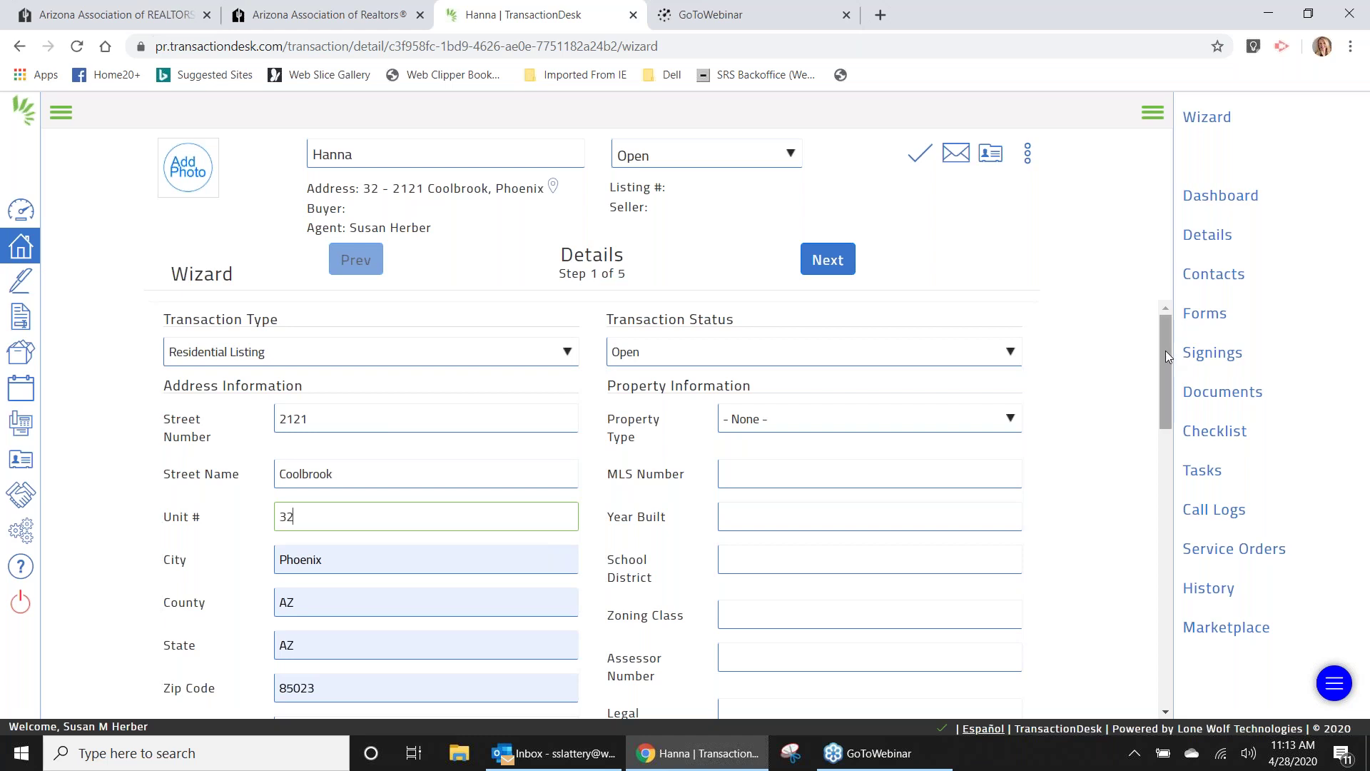
Begin entering ABC Condo as the subdivision.
drag(1167, 350, 1171, 408)
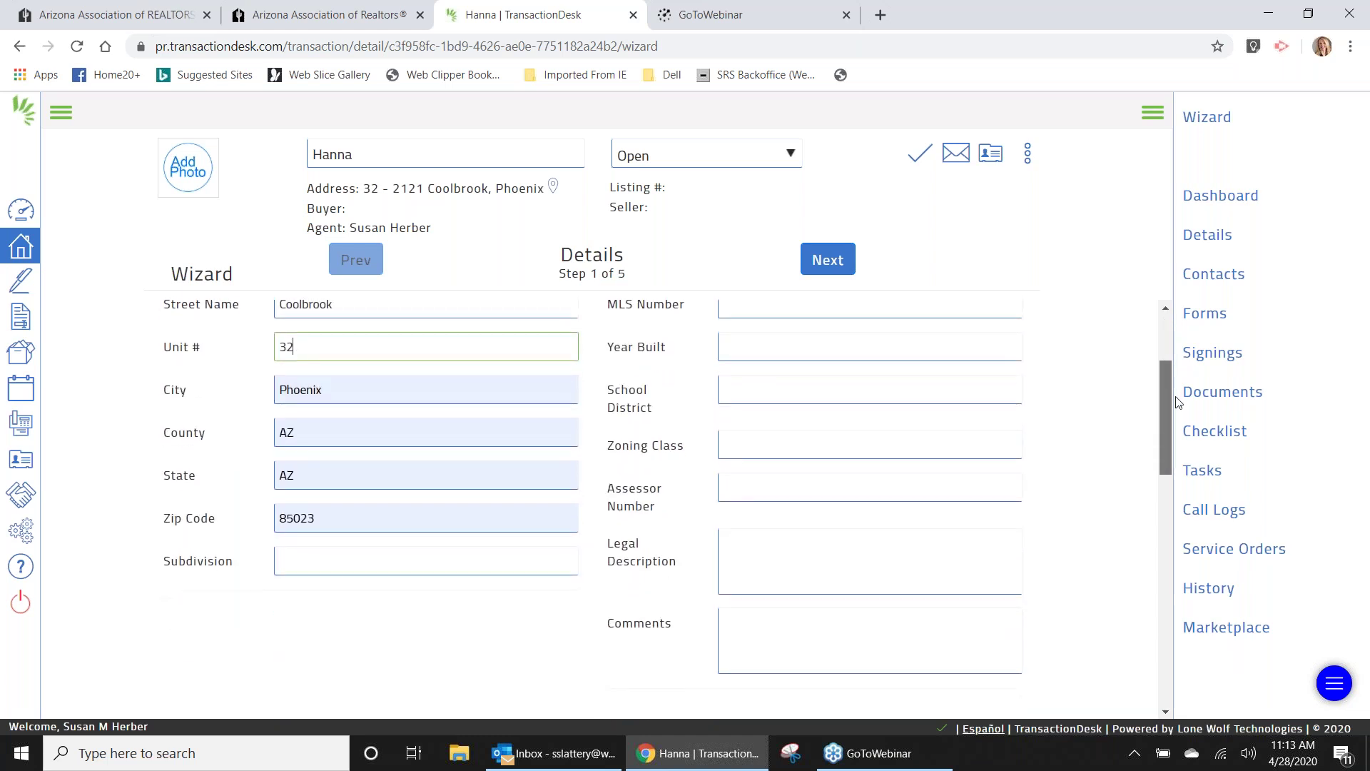
scroll(783, 464, up, 1)
click(520, 633)
text(ABC)
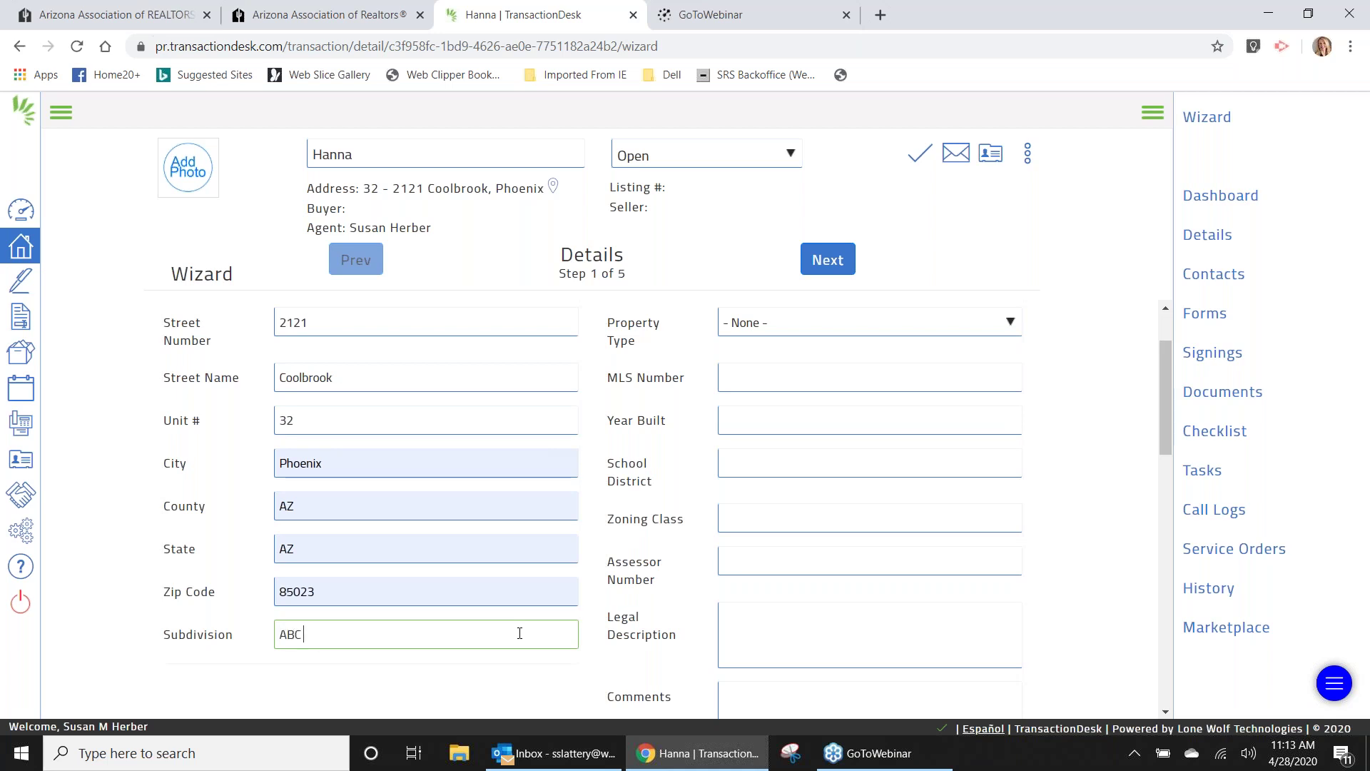
text( C Condo)
Look over the Property Type options without choosing one, then bring up the transaction's More actions menu.
click(1013, 326)
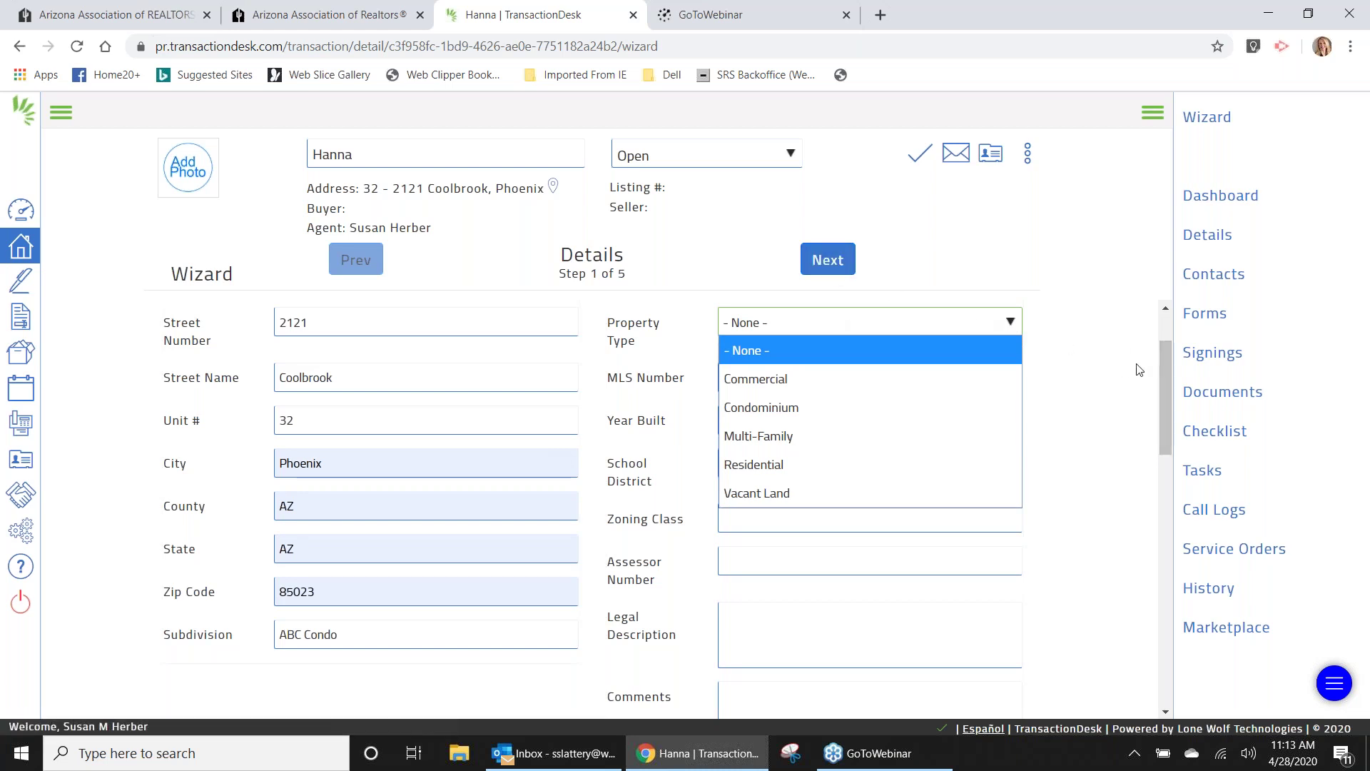
drag(1166, 393, 1157, 314)
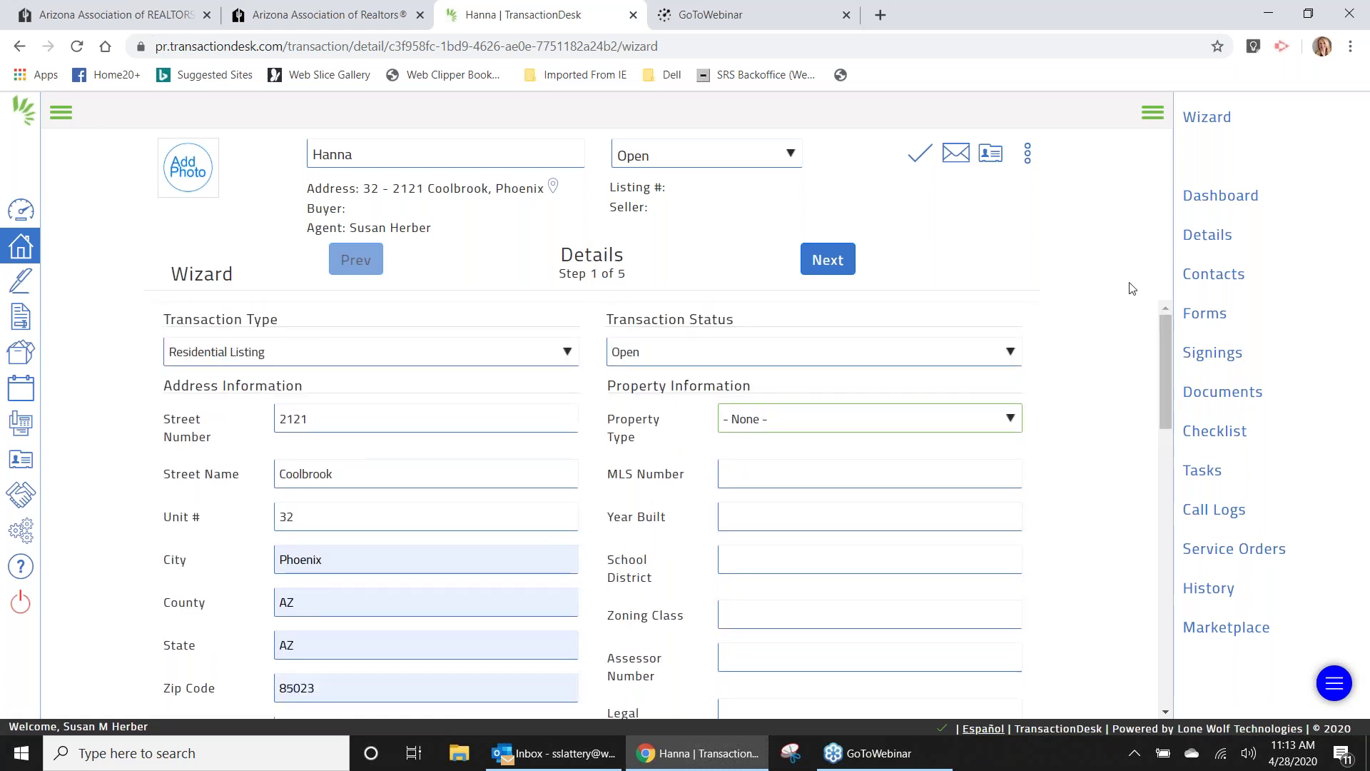
click(1028, 157)
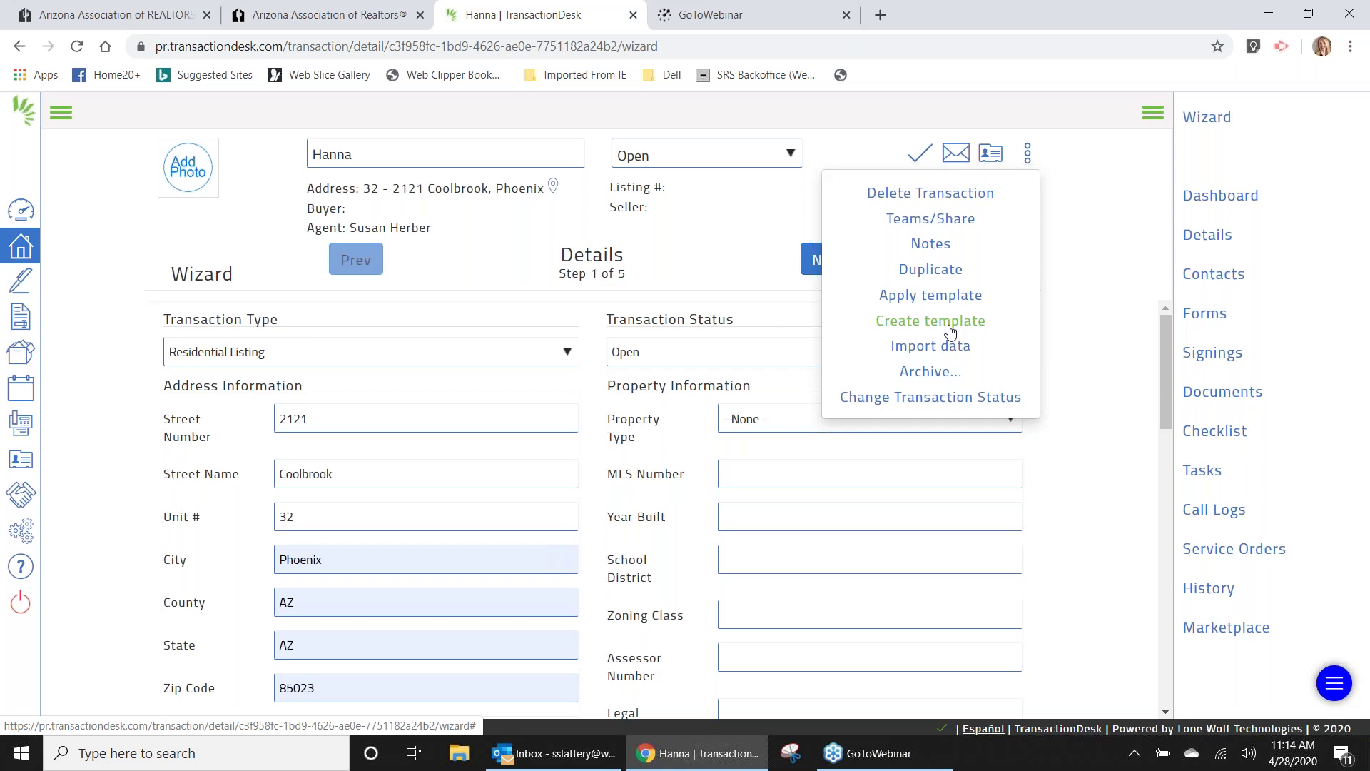
Apply the ABC Condos template to the transaction and confirm saving the property details.
click(940, 298)
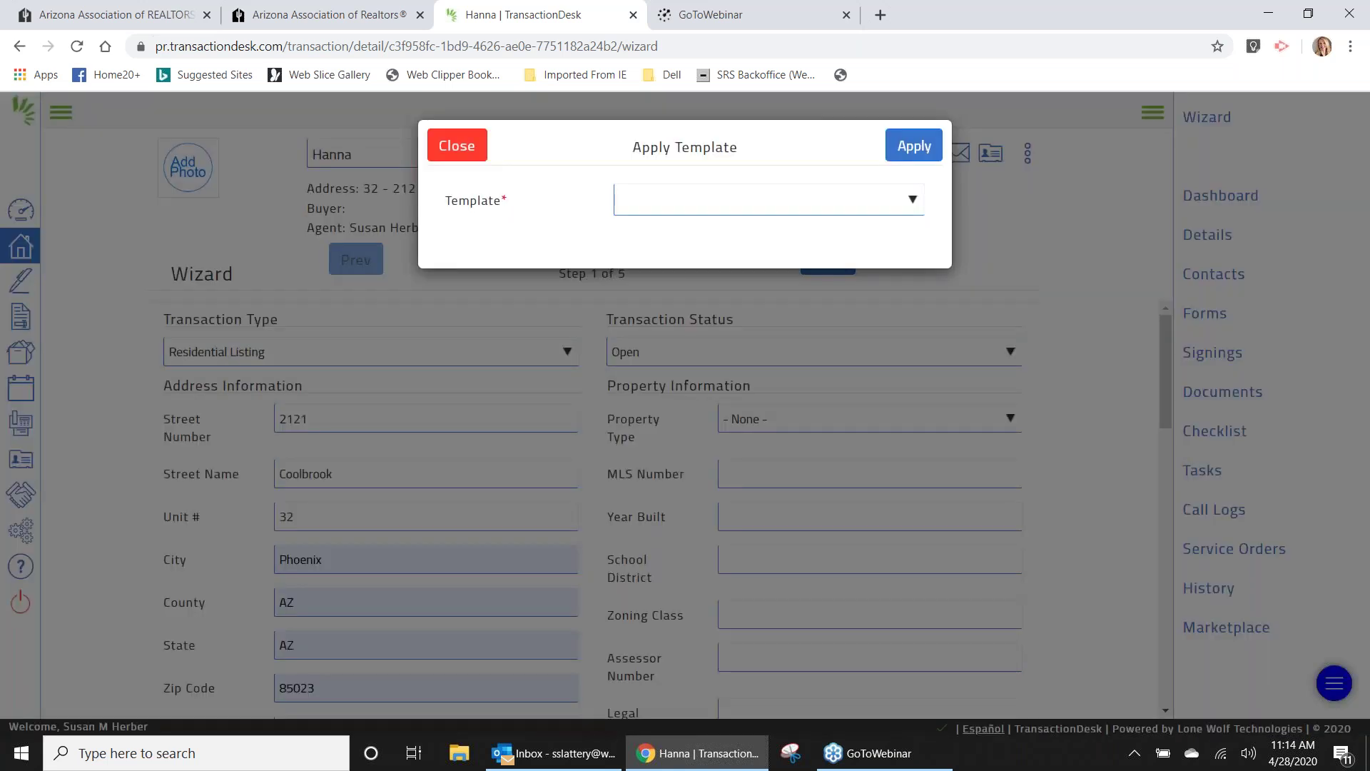
click(911, 205)
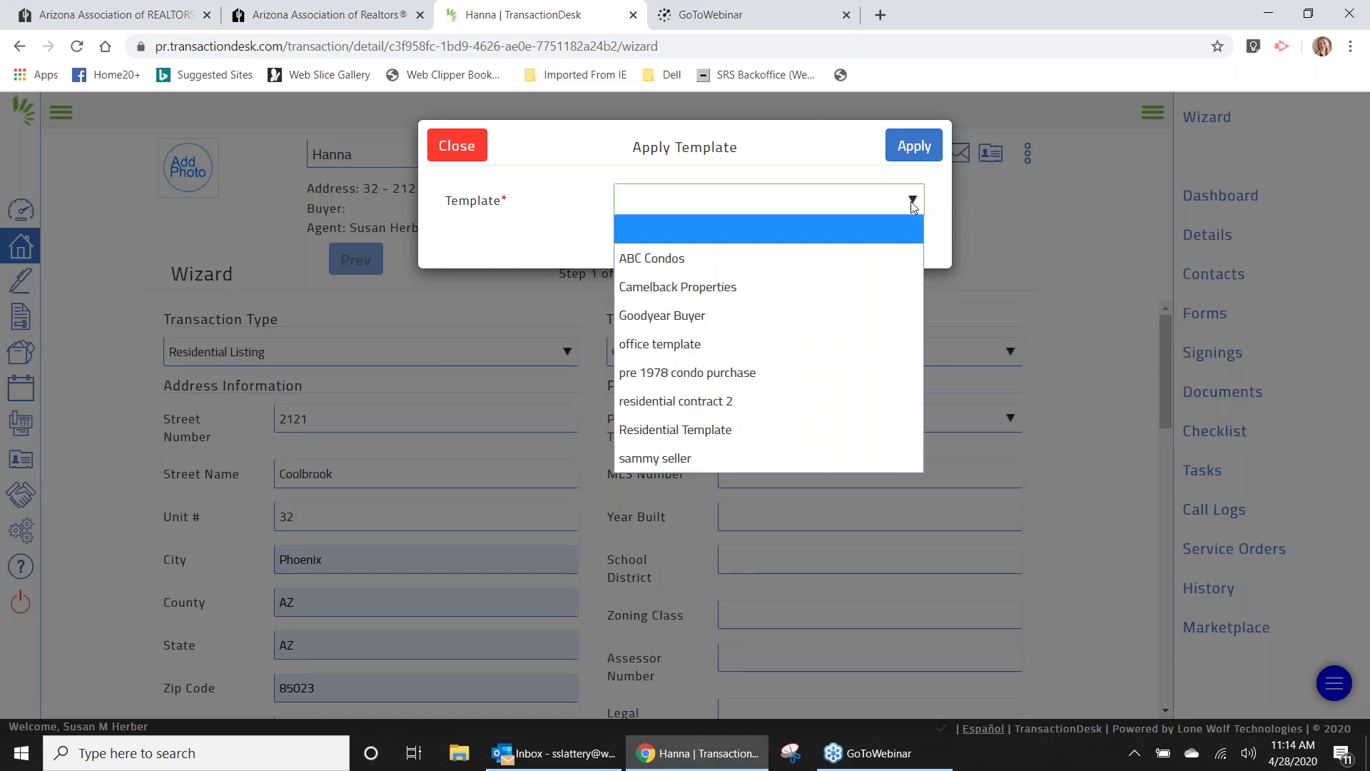
click(765, 261)
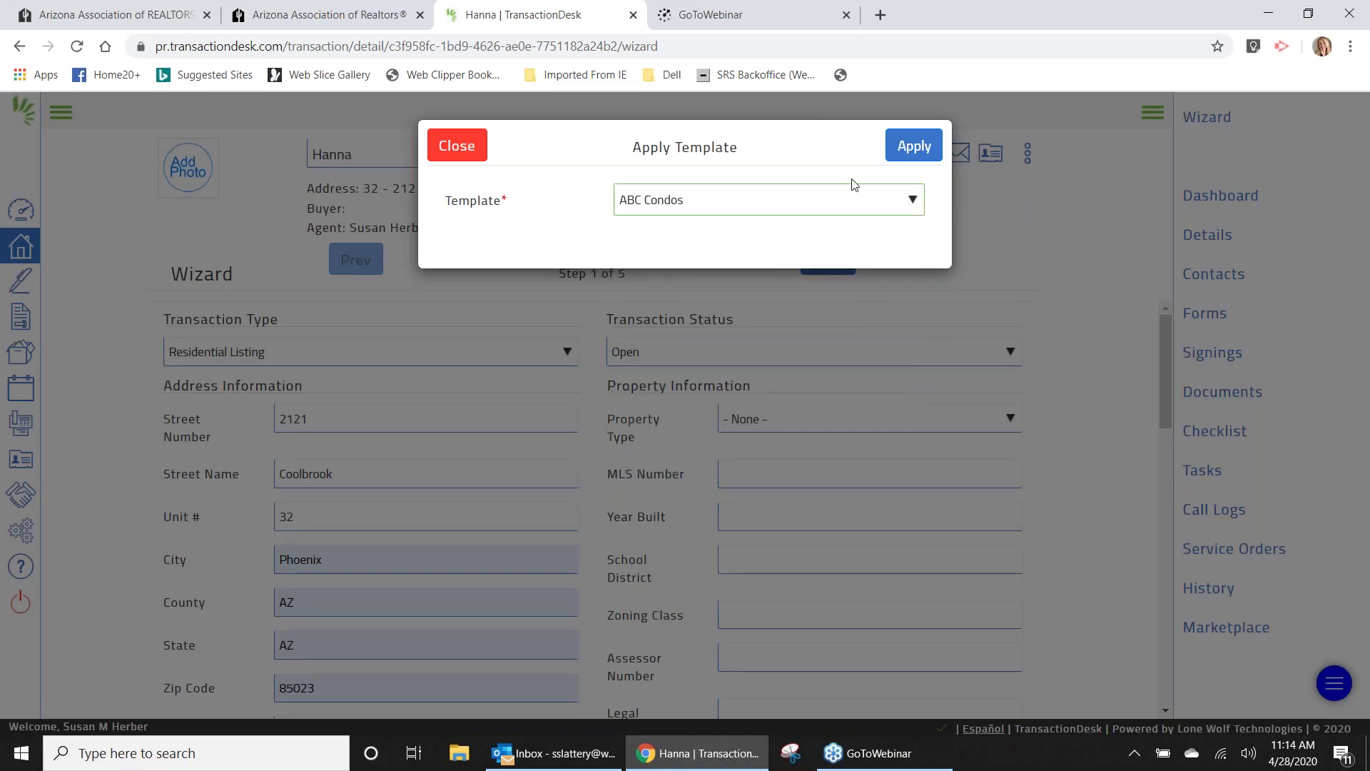
click(912, 147)
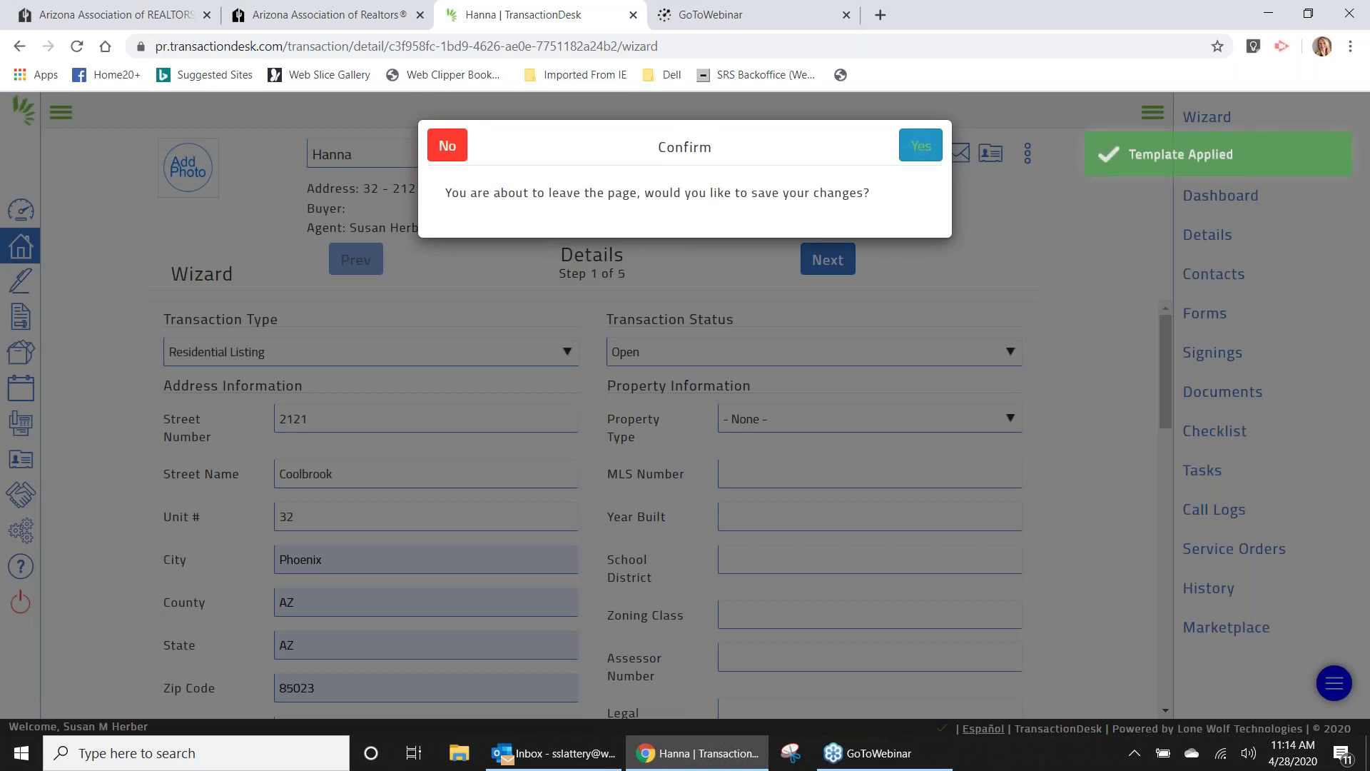
click(925, 148)
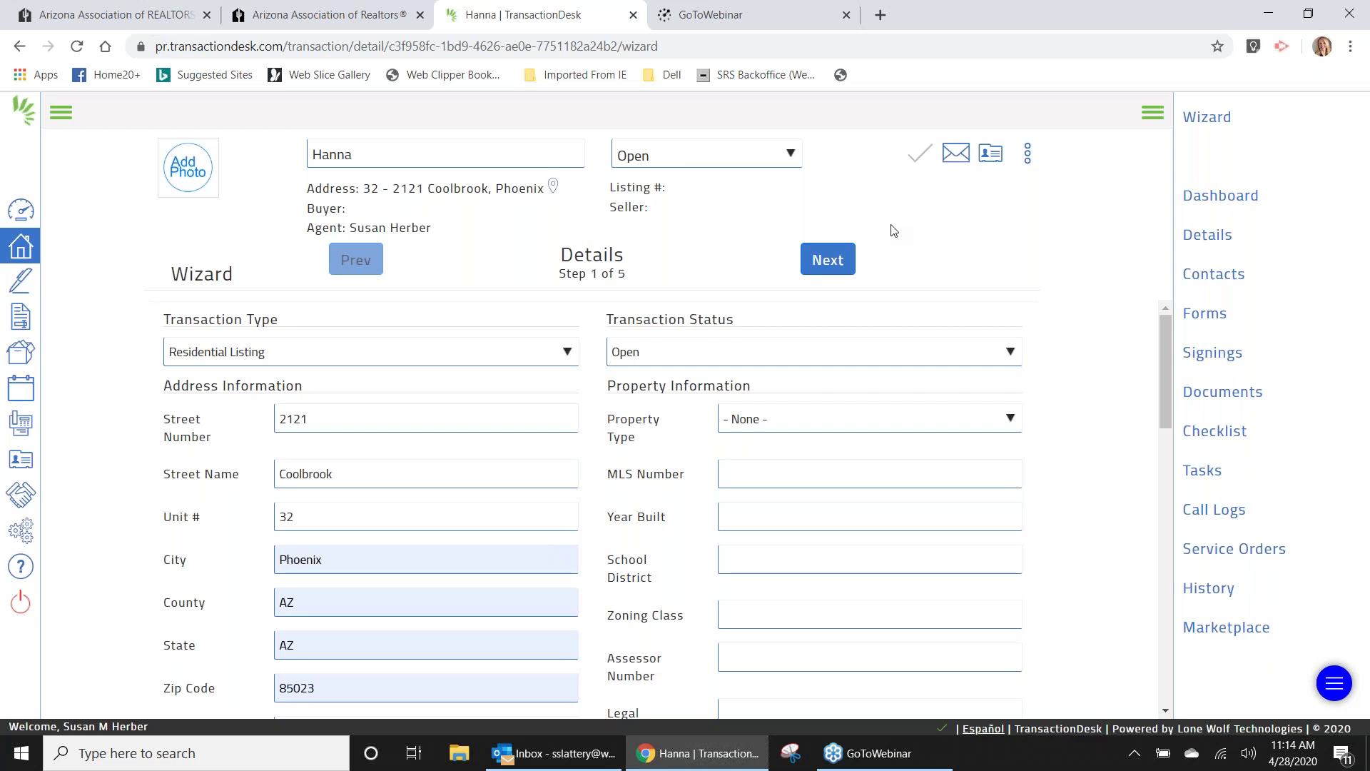
Change the street name from Coolbrook to W Coolbrook Ave.
click(280, 469)
text(W)
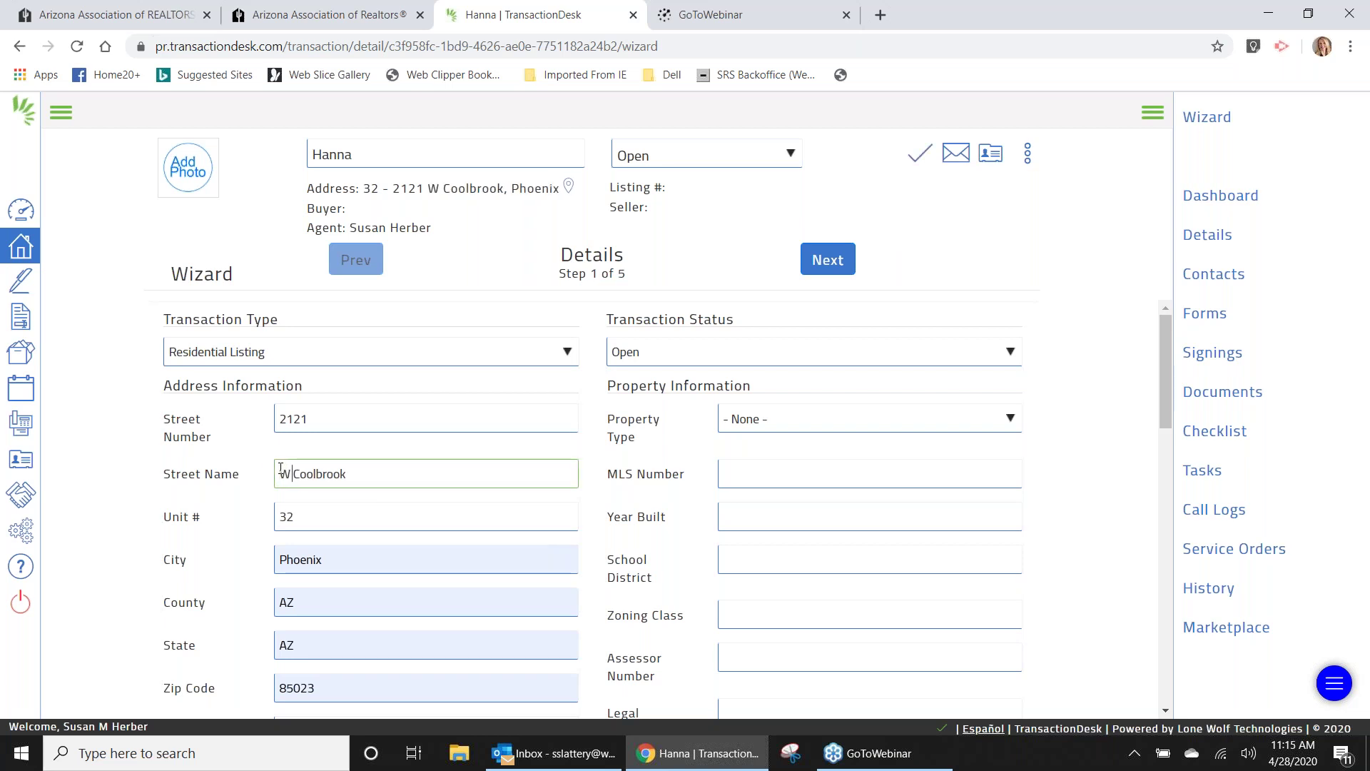
click(399, 473)
text(Ave)
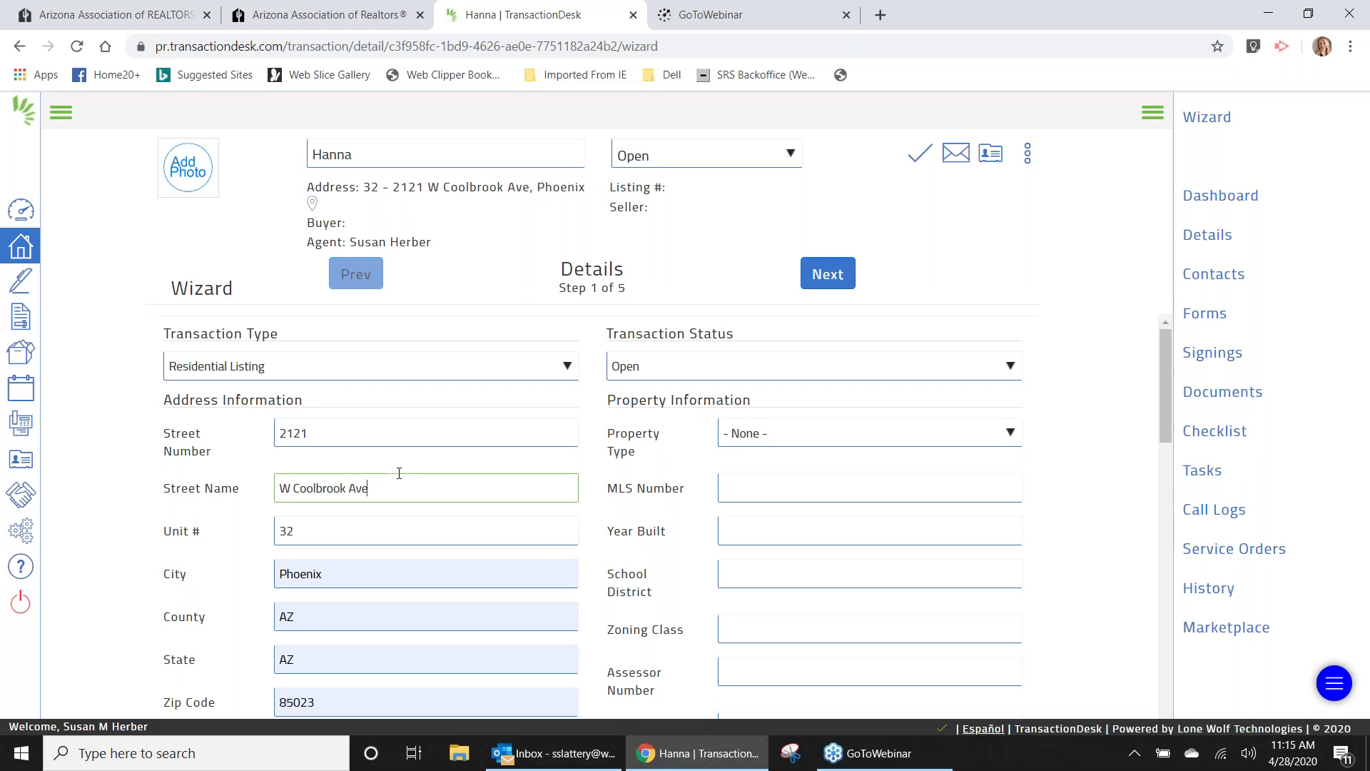
key(BackSpace)
key(BackSpace)
key(BackSpace)
key(BackSpace)
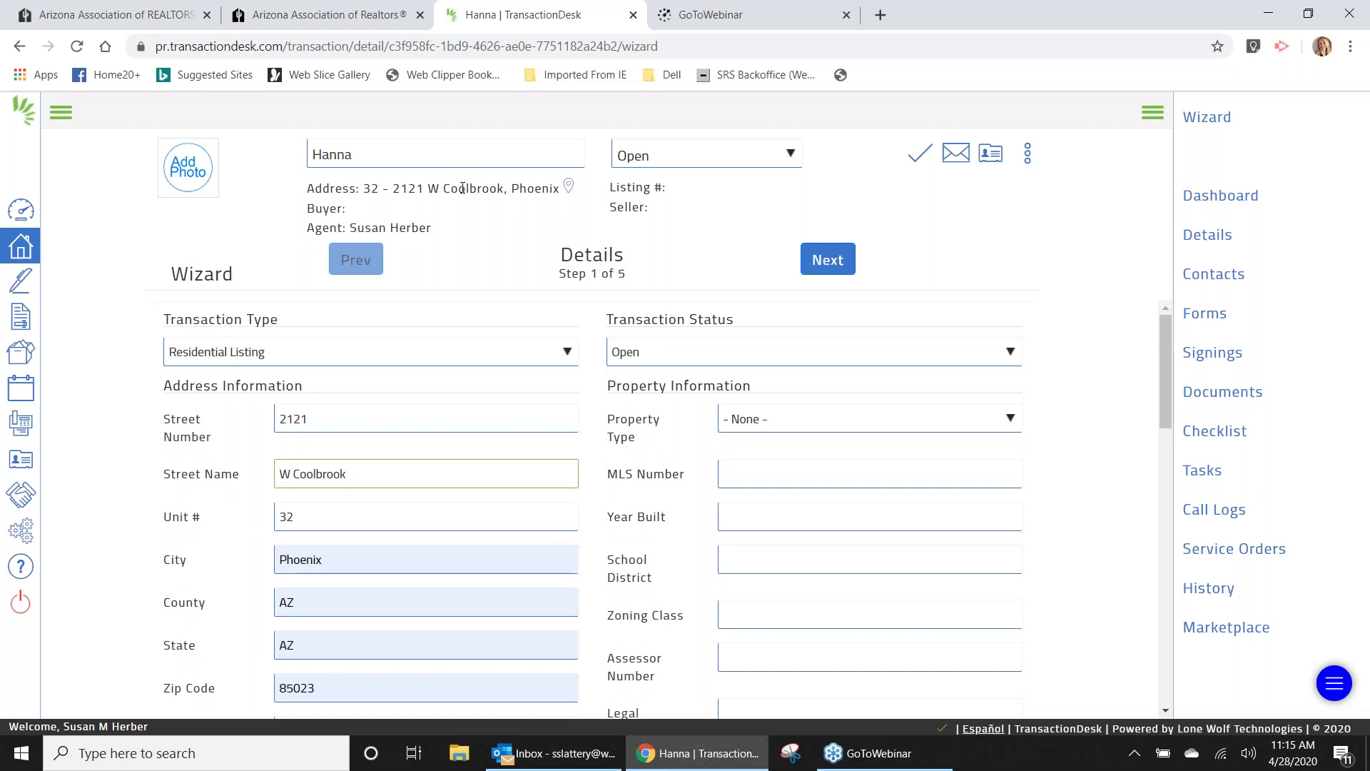
text(A)
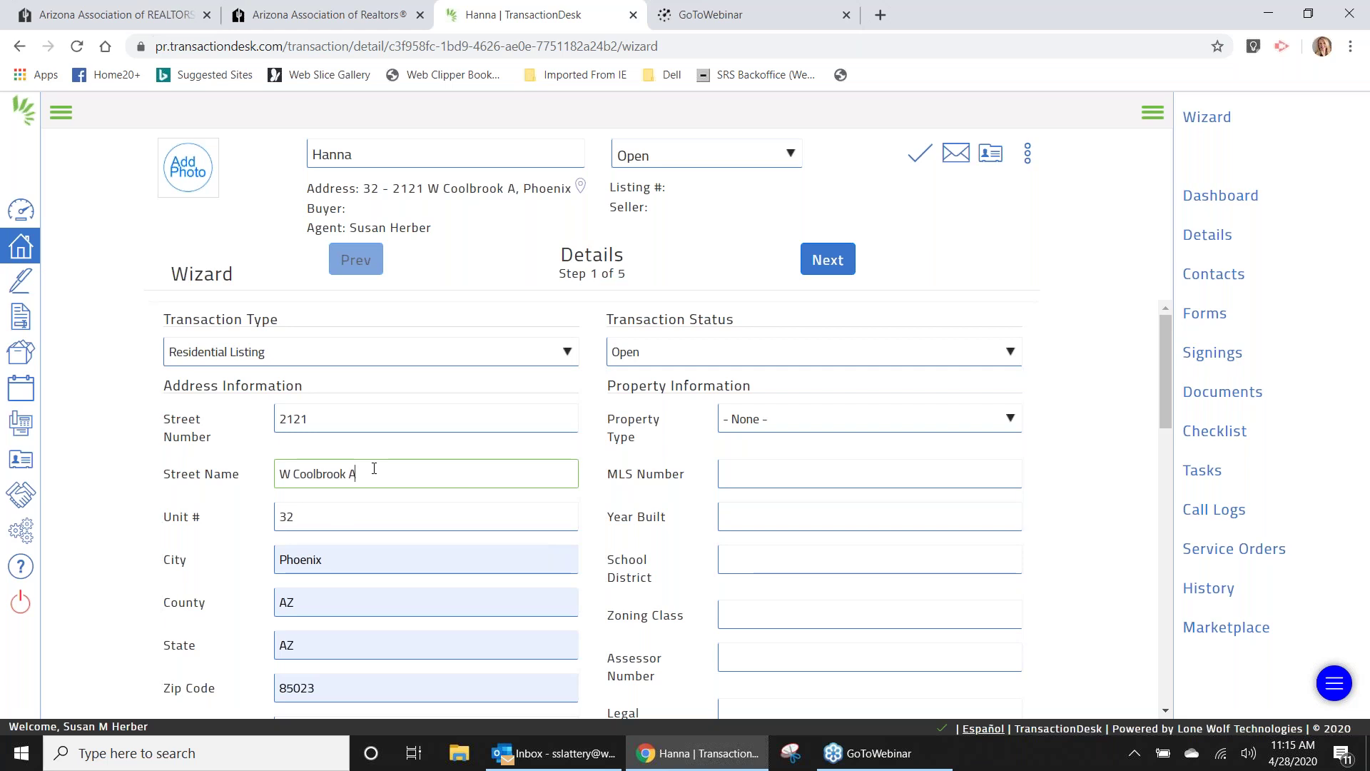
text(ve)
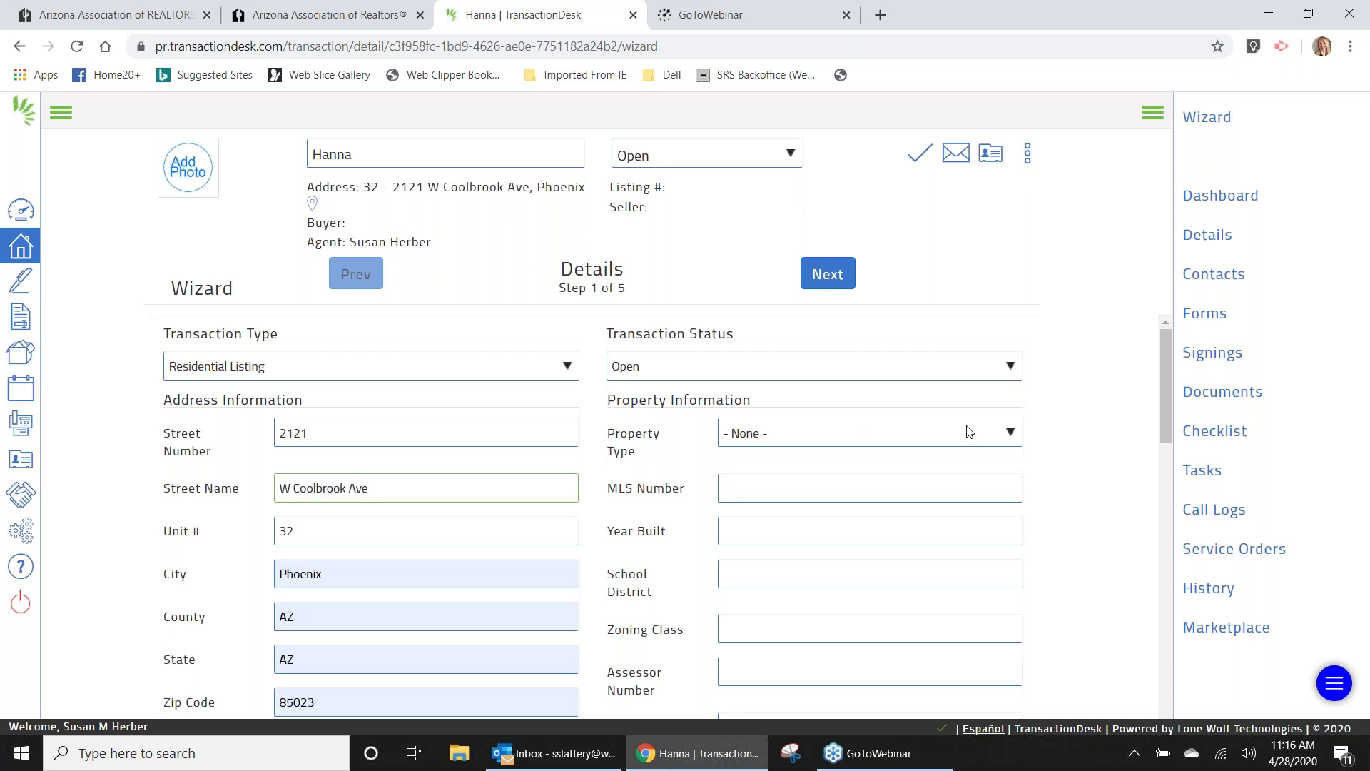
Set Property Type to Condominium and Year Built to 1950.
click(1011, 434)
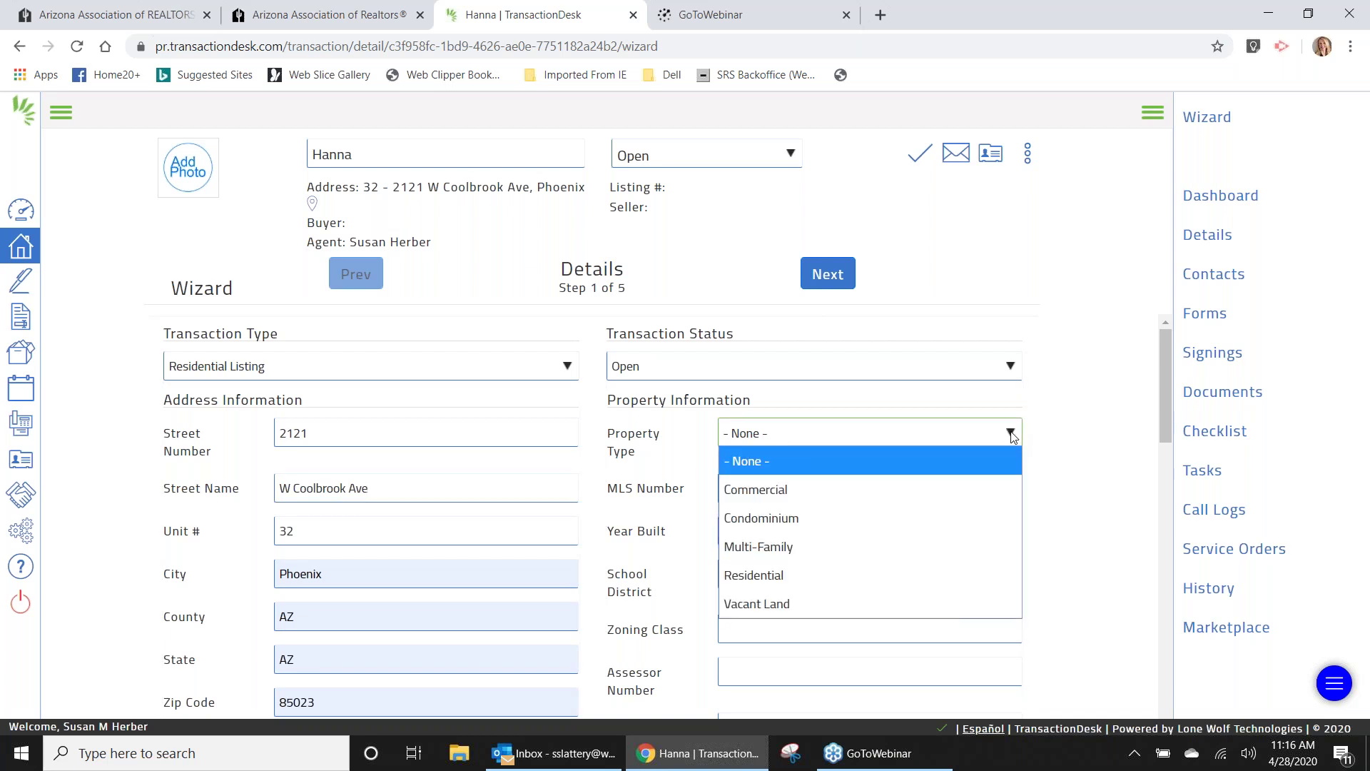
click(954, 515)
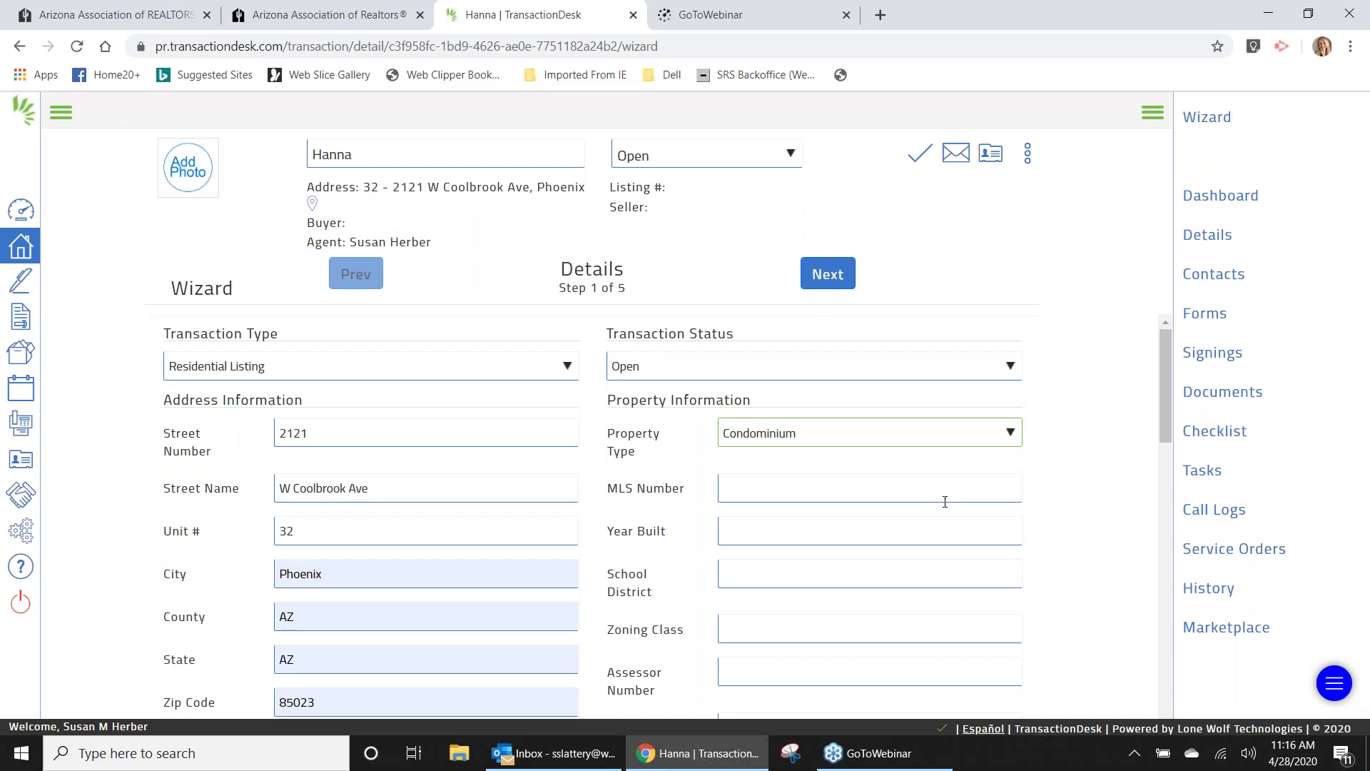
click(911, 532)
text(1950)
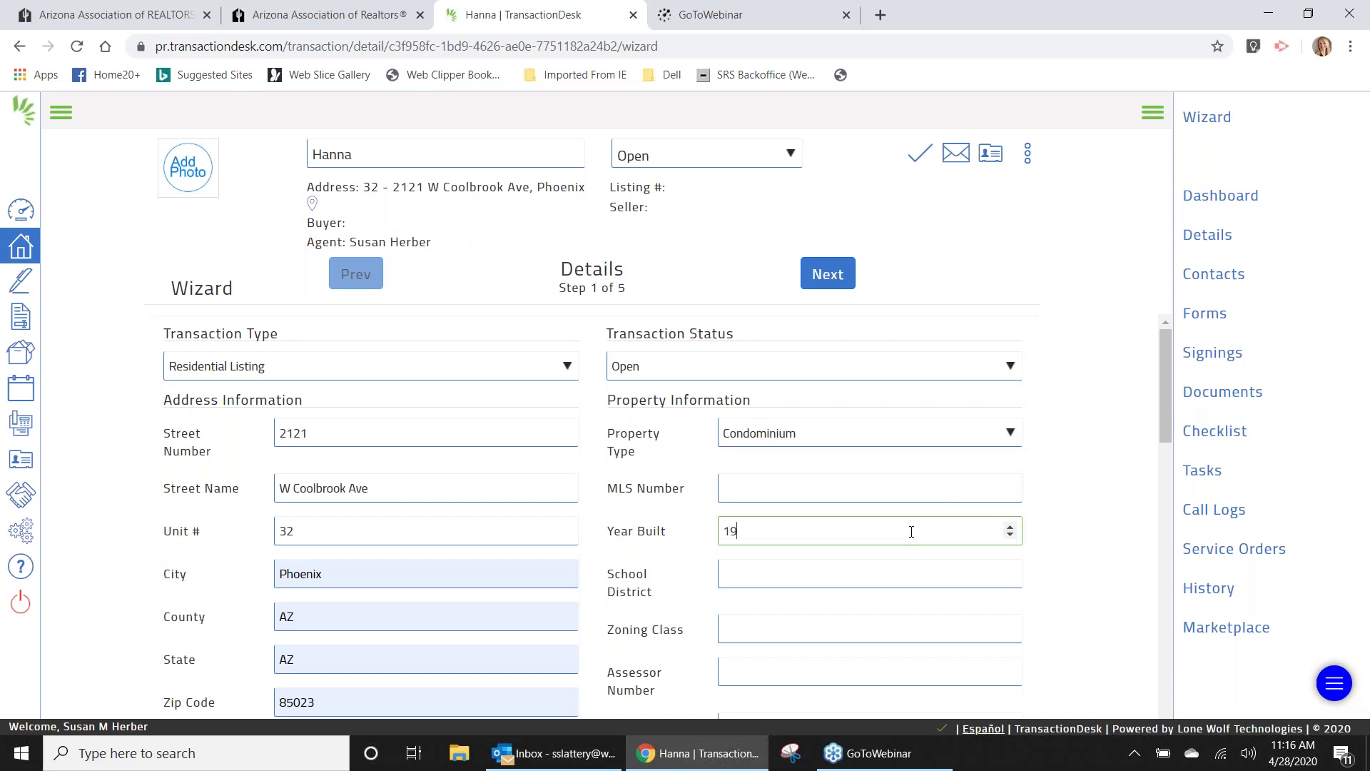
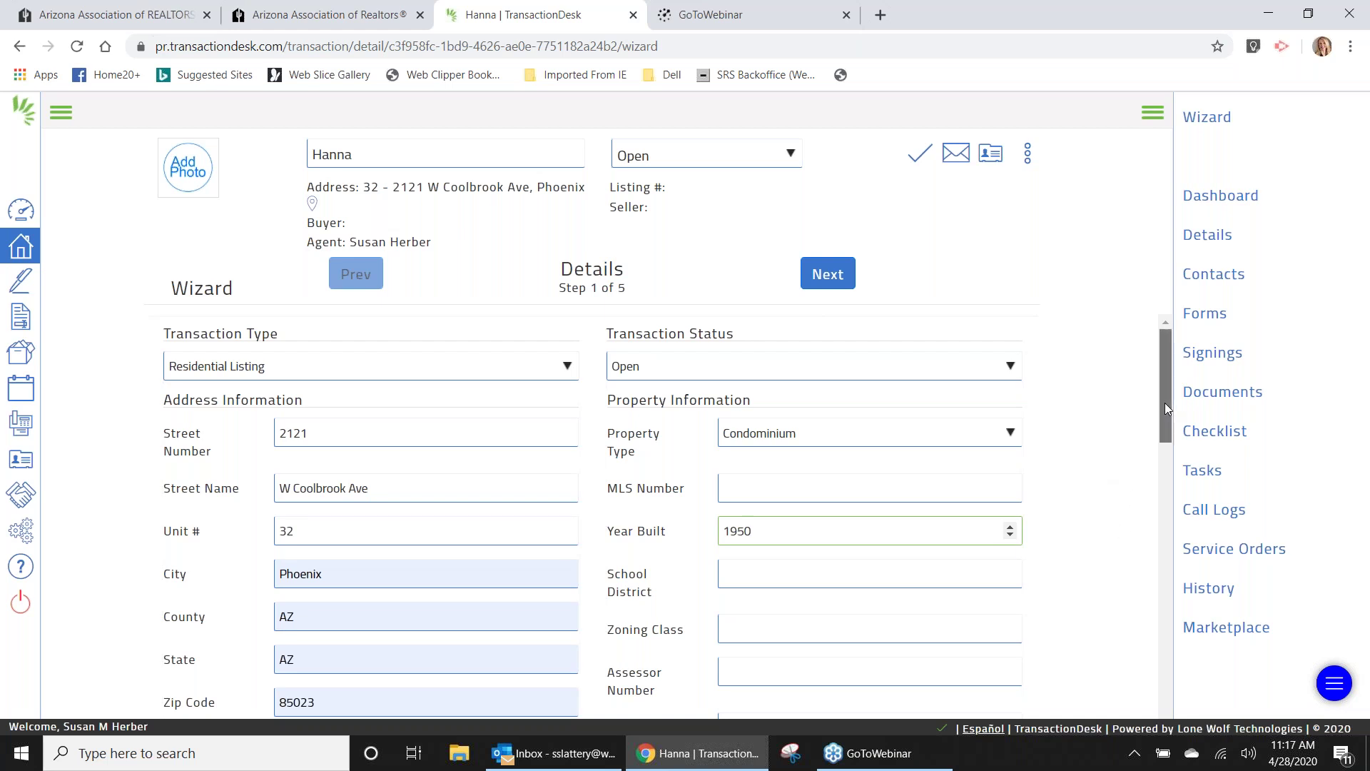
Replace the County value AZ with Maricopa on Hanna's Details step, then move to State.
drag(1165, 413, 1167, 441)
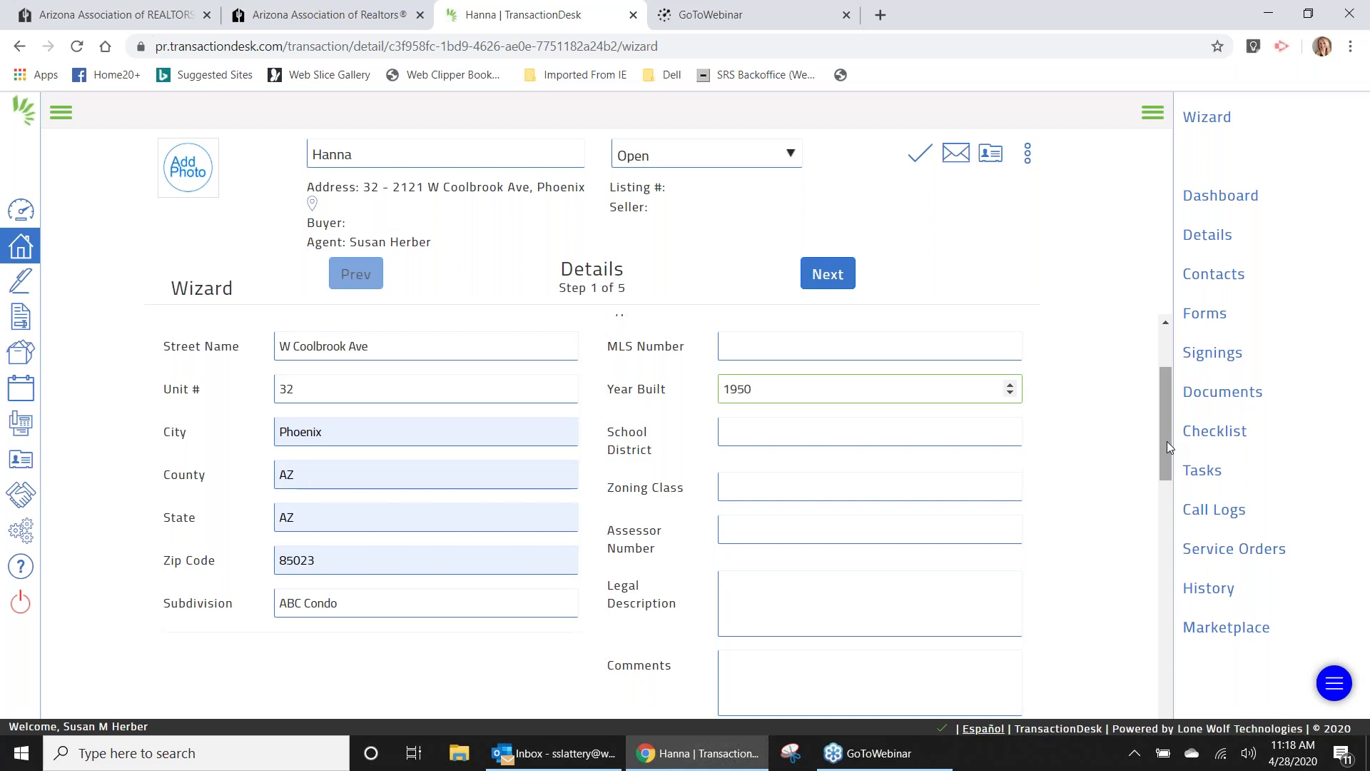
click(424, 474)
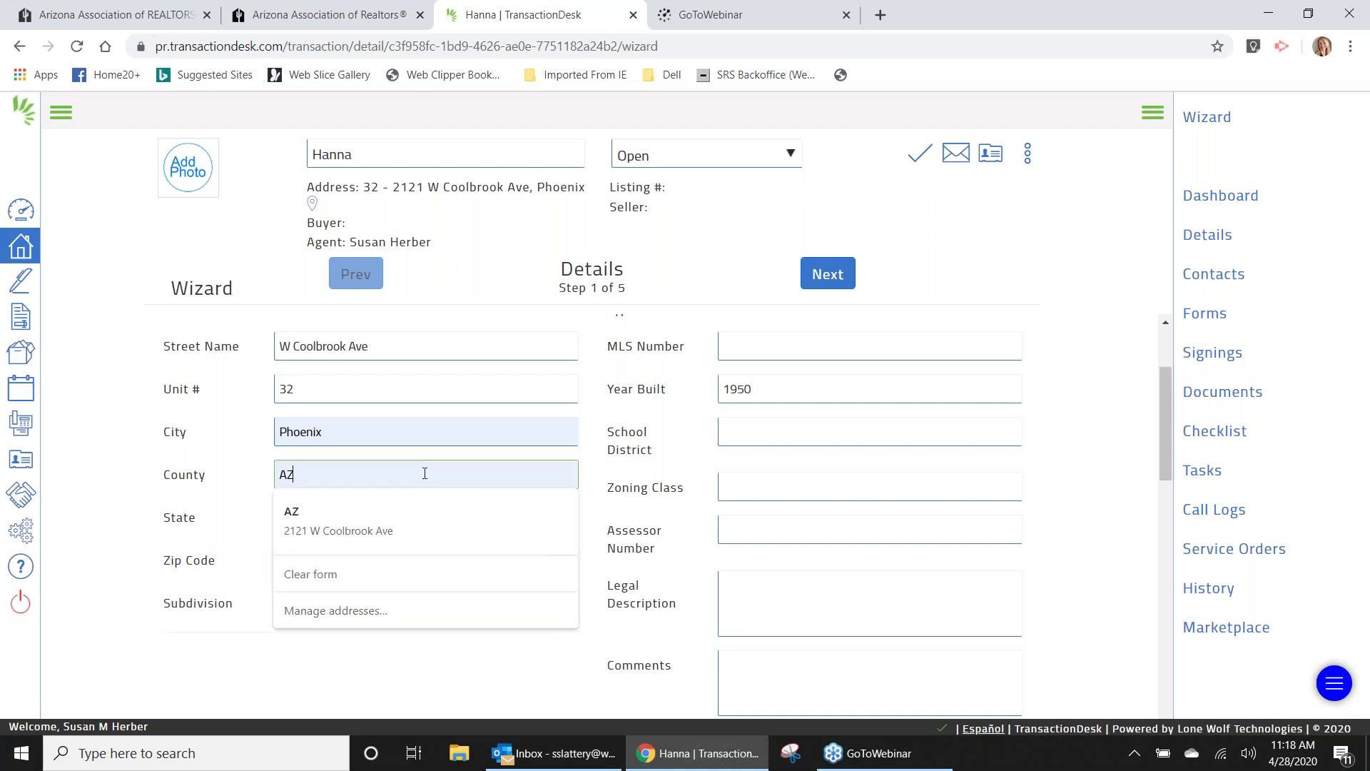
key(Return)
text(Ma)
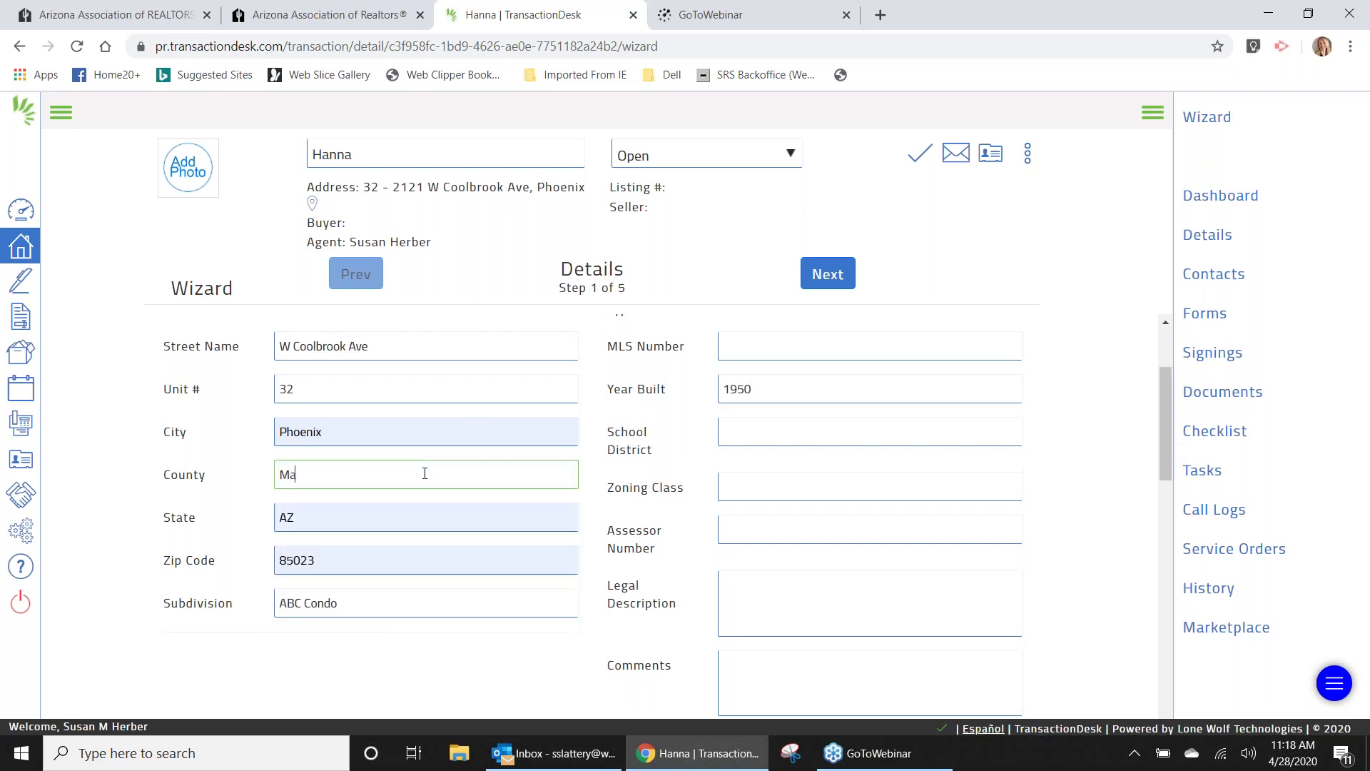
text(ricopa)
key(Tab)
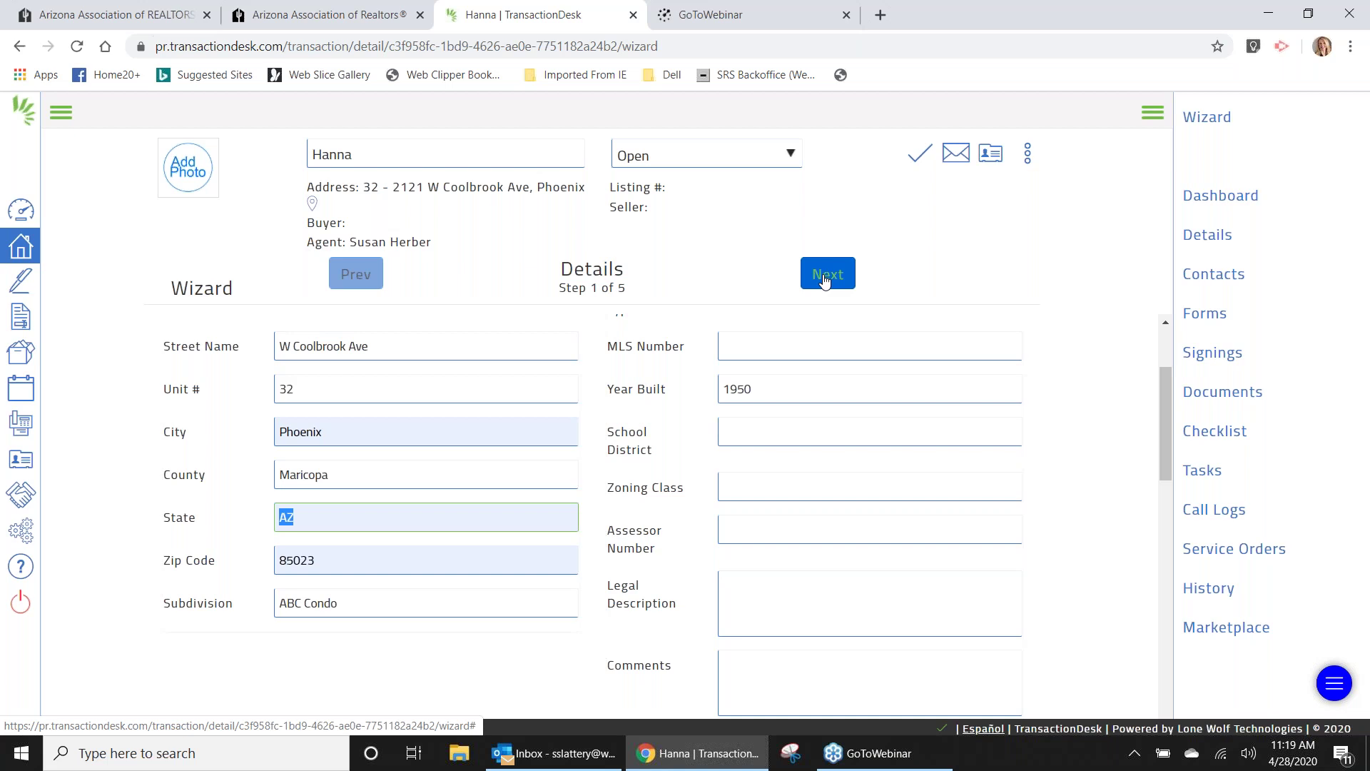
Advance Hanna's wizard to Step 2, Transaction Dates, and review its empty date fields.
click(824, 280)
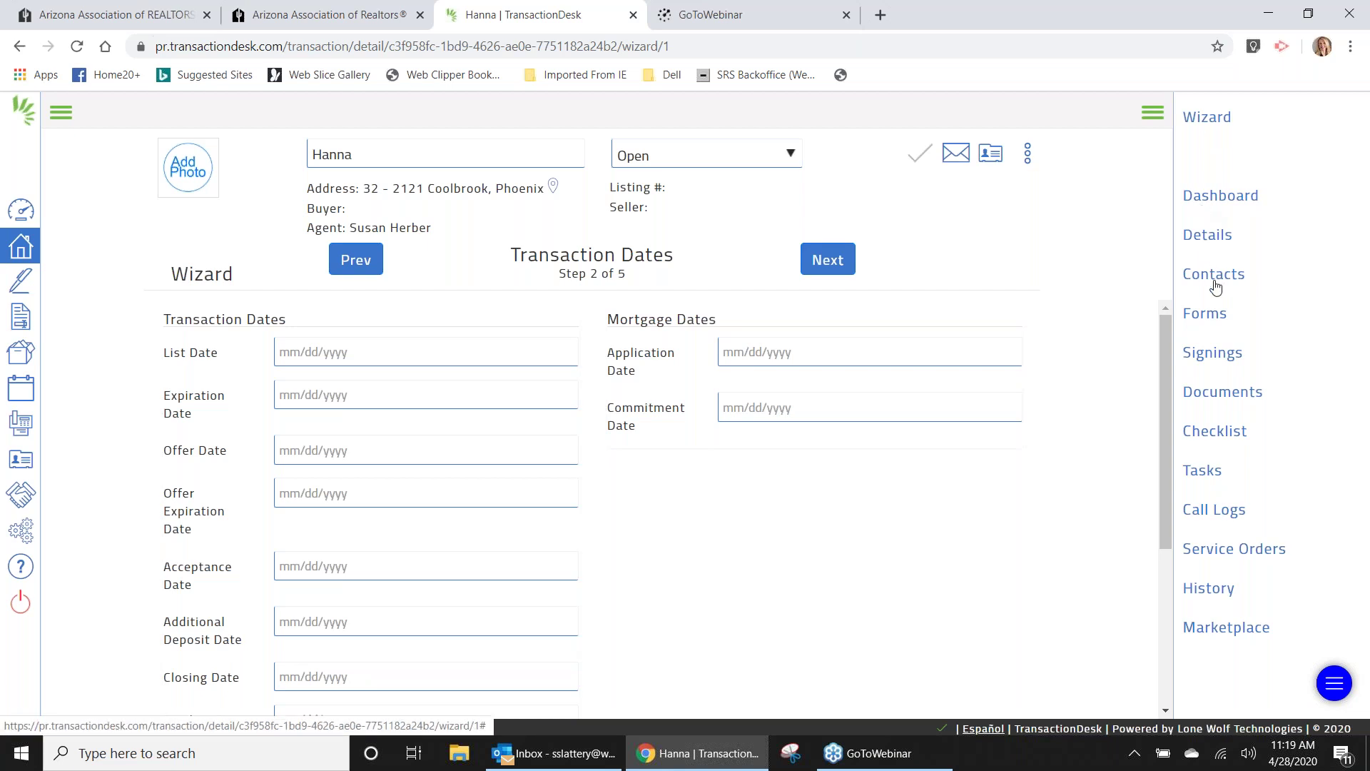
drag(1235, 589, 1270, 318)
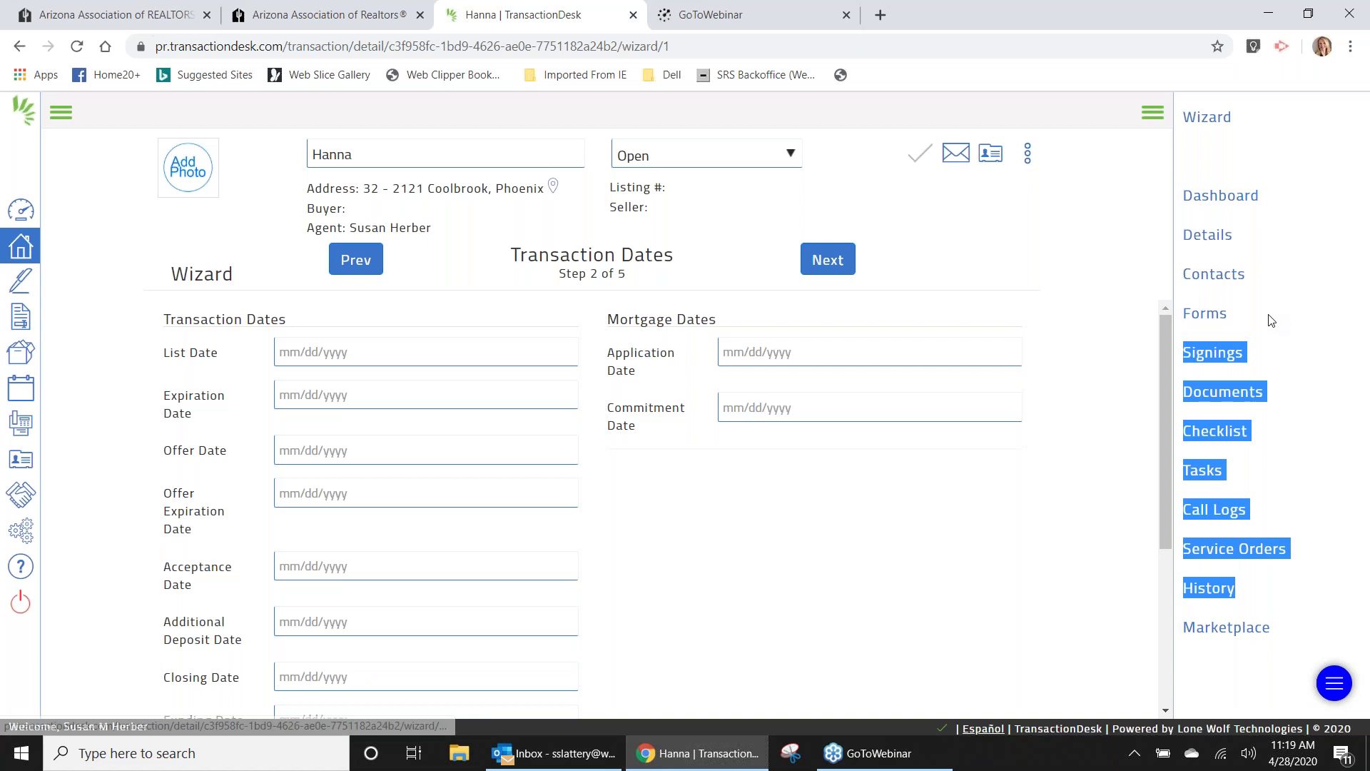
click(1210, 139)
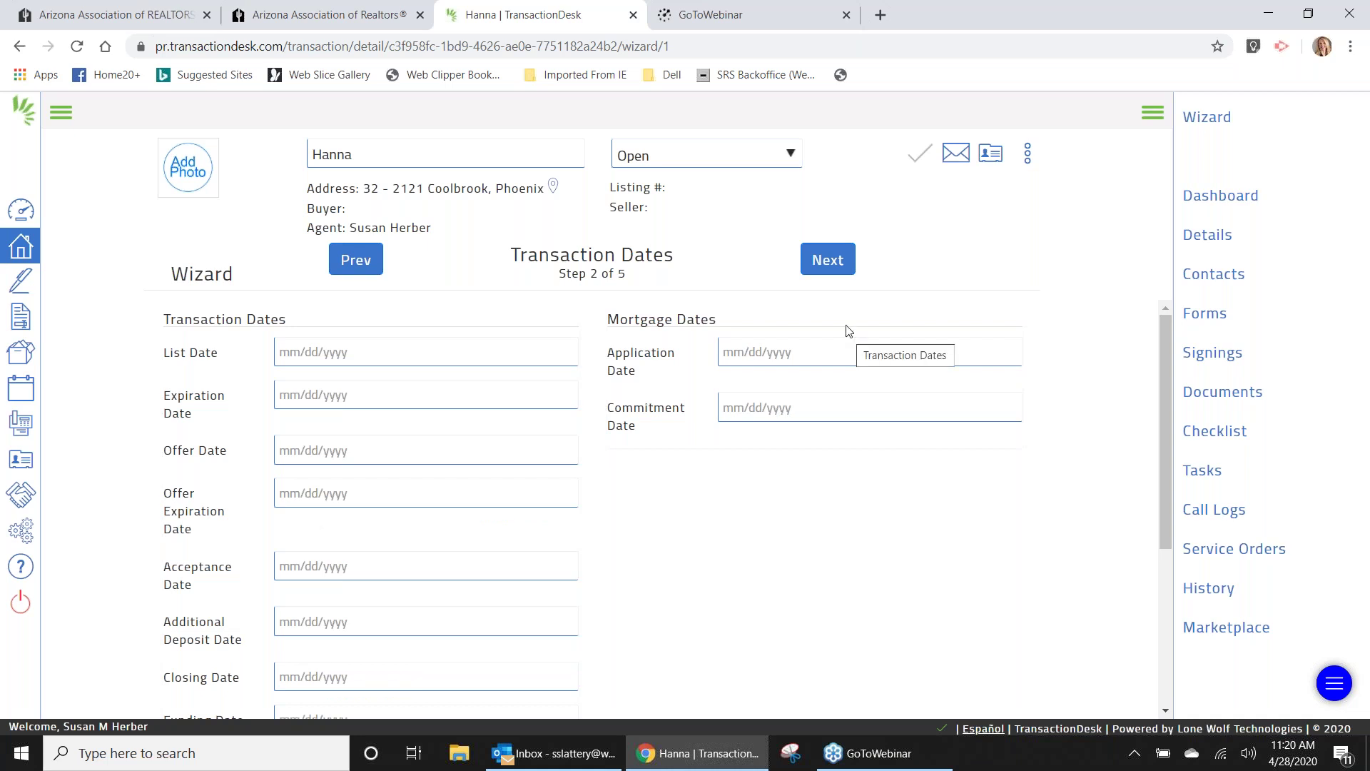
Move to the Contacts step and apply the ABC Condos template to the transaction.
click(826, 265)
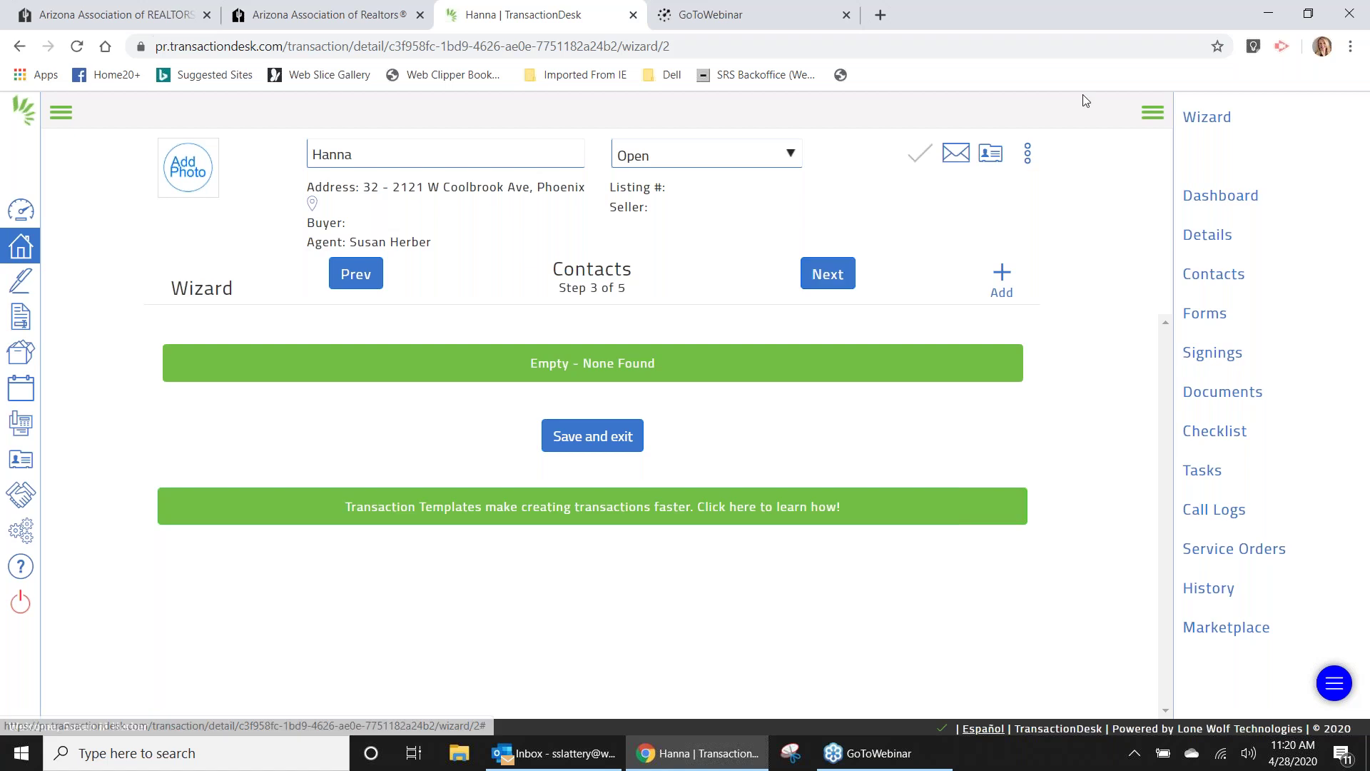
click(1026, 153)
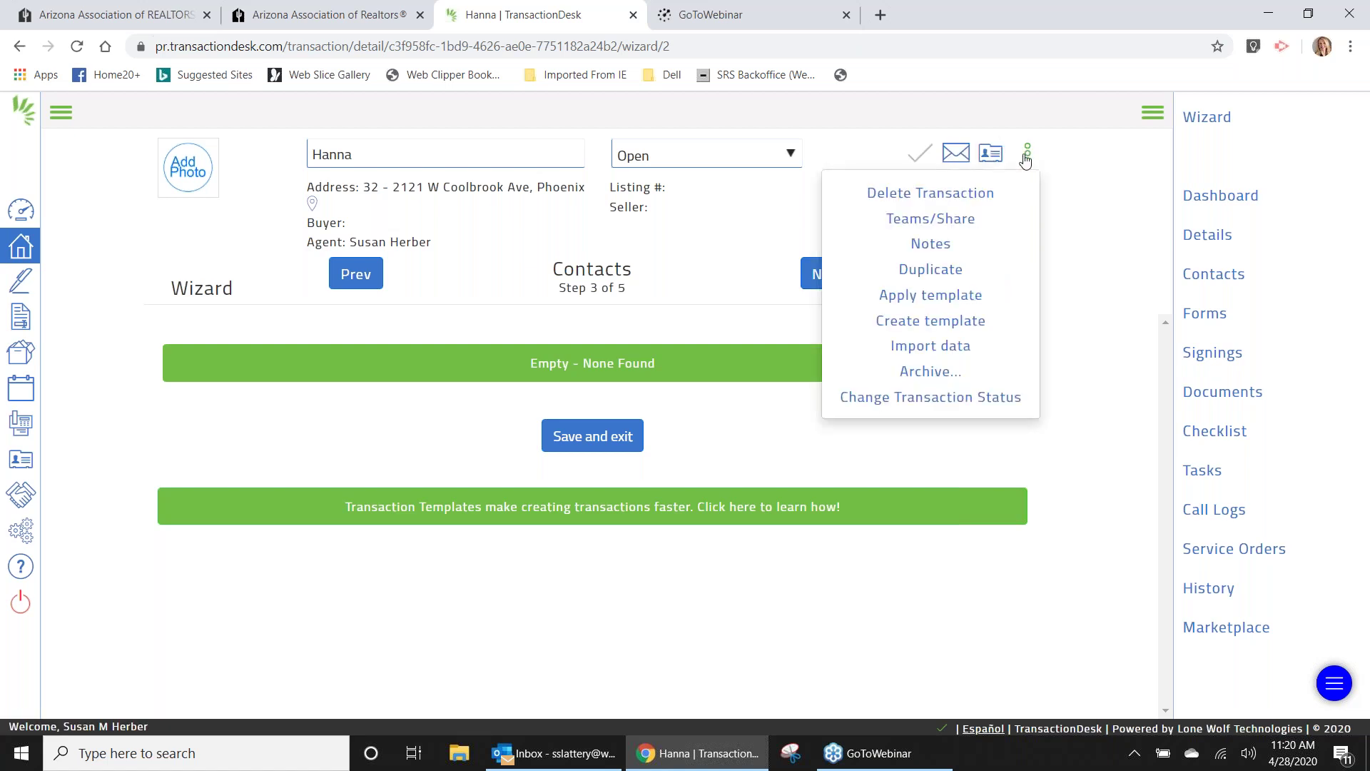
click(957, 296)
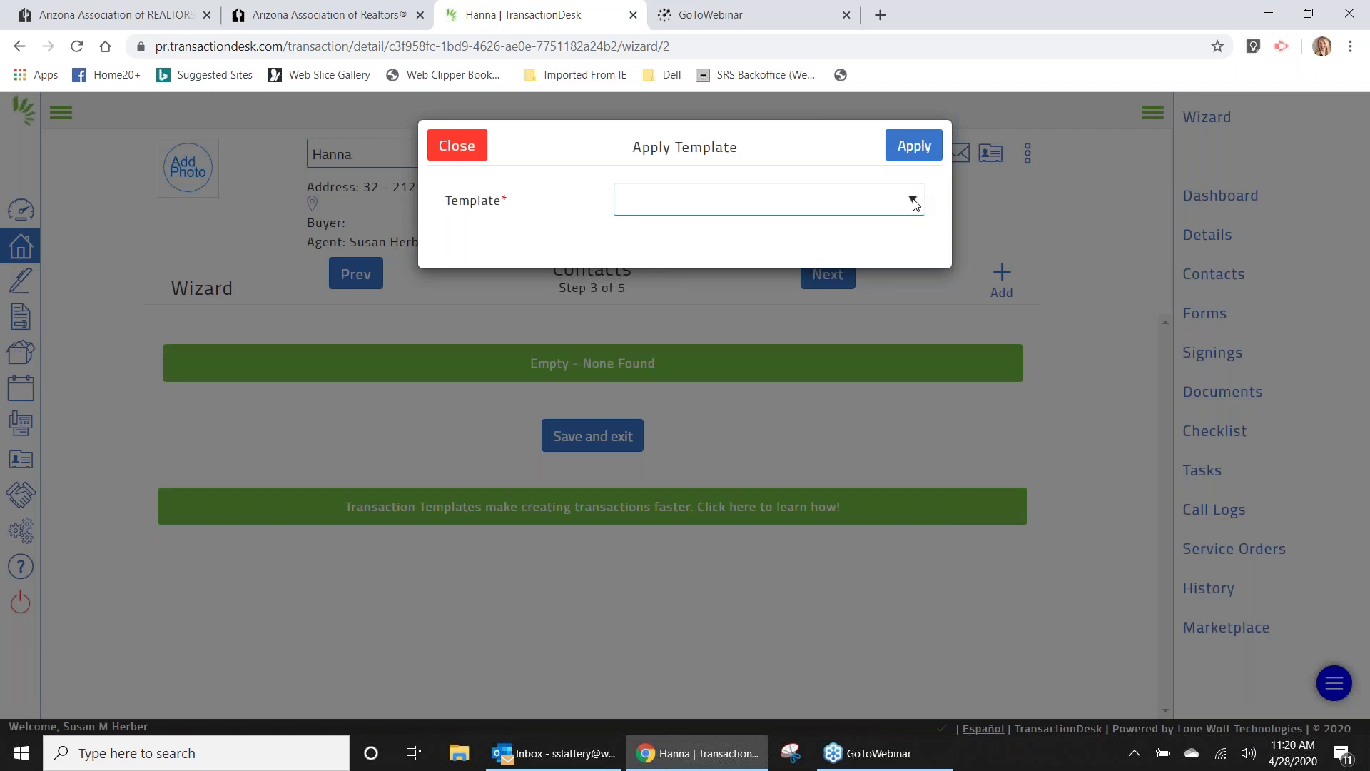
click(914, 203)
click(684, 256)
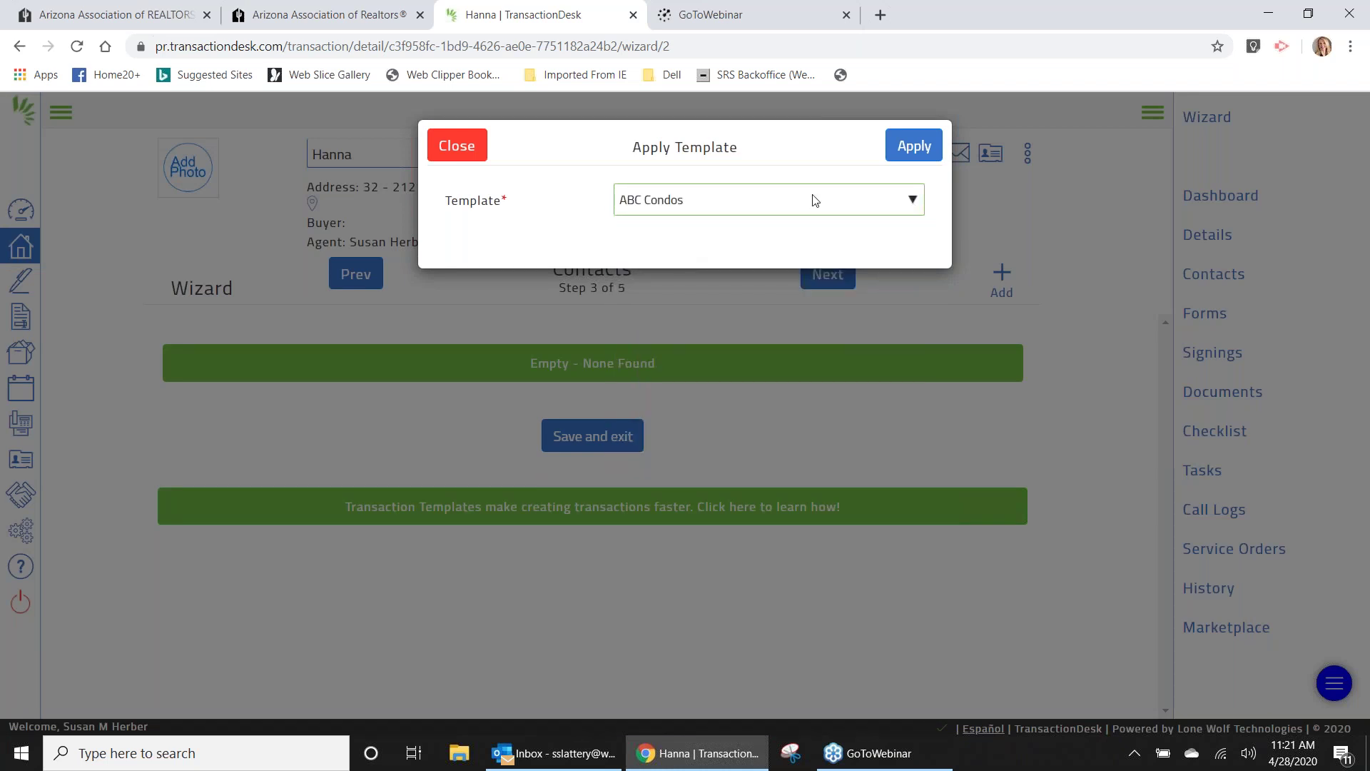
click(910, 145)
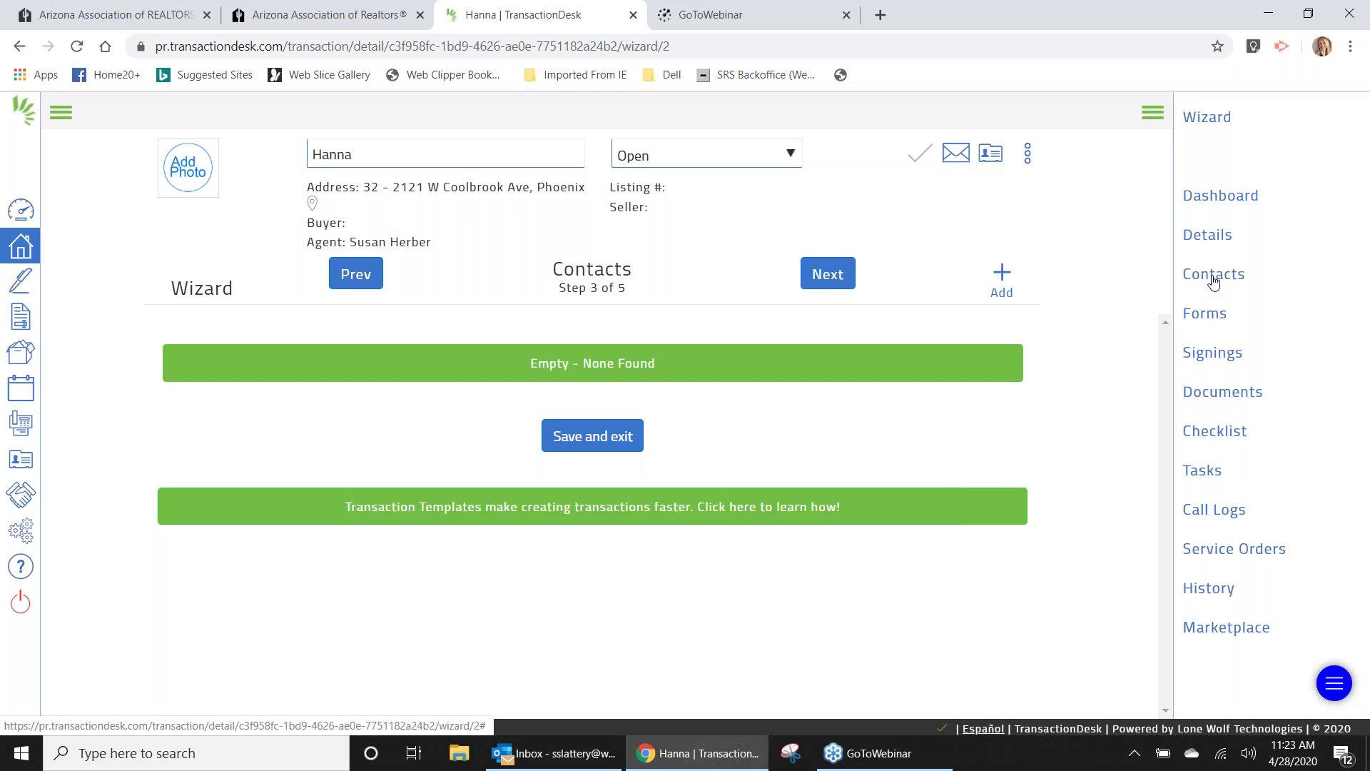
click(996, 165)
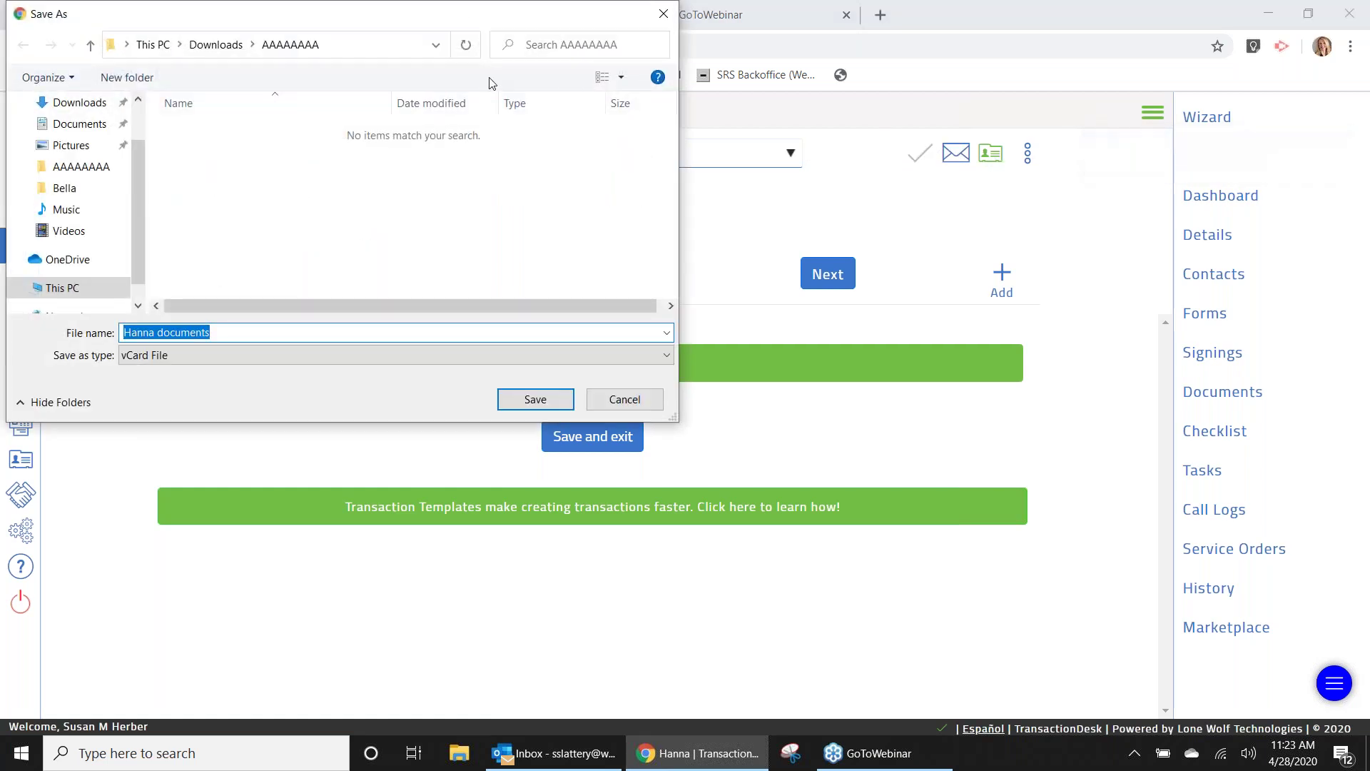
click(628, 404)
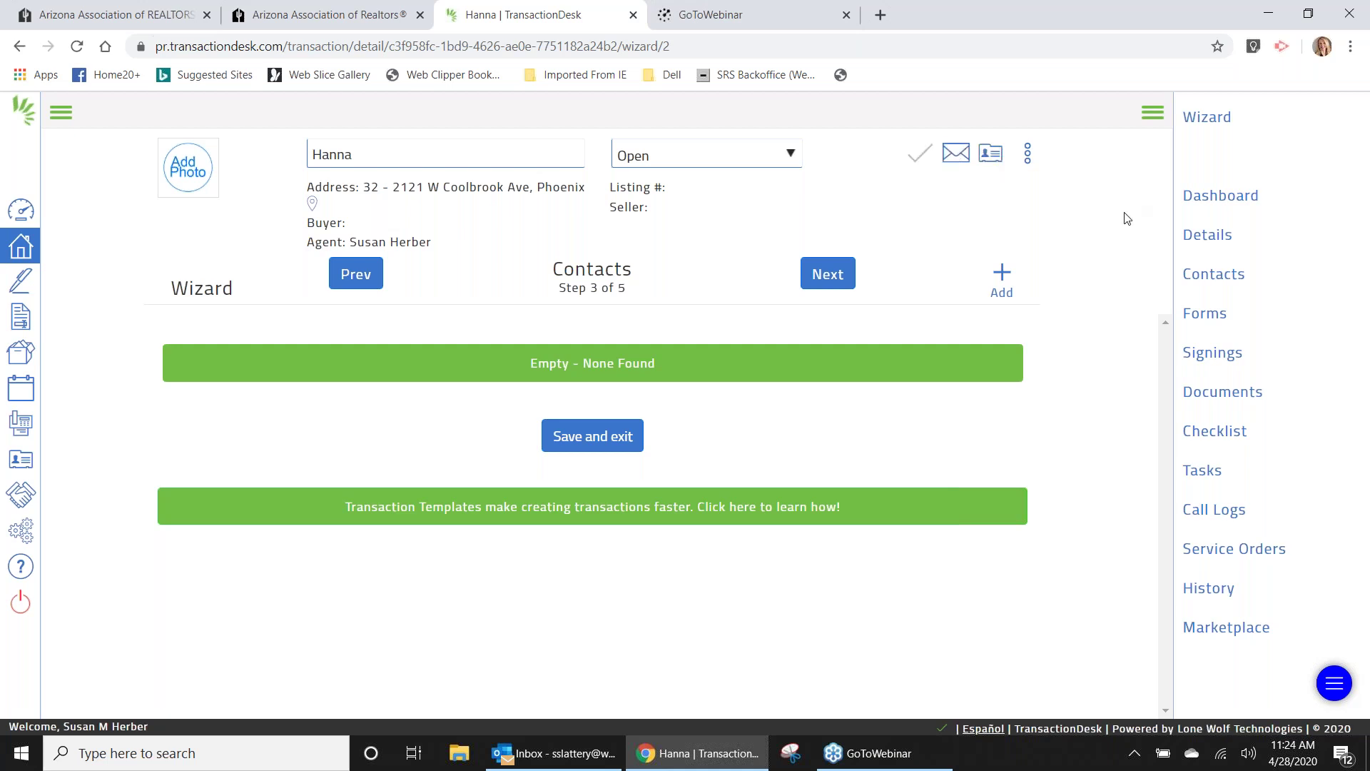
Leave the wizard for Hanna's standalone Contacts page via the right-hand sidebar.
click(1214, 275)
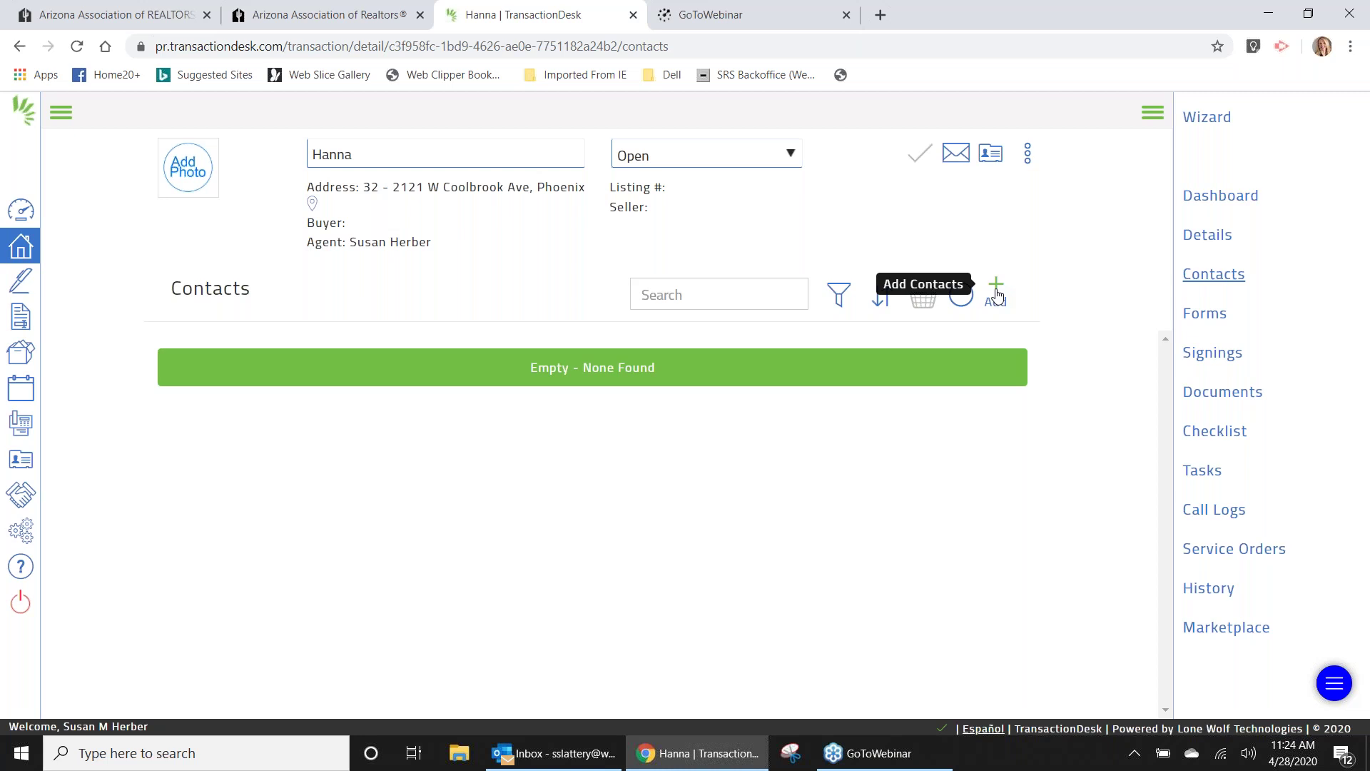
Open the Add existing contact dialog from the Contacts page's Add menu.
click(996, 294)
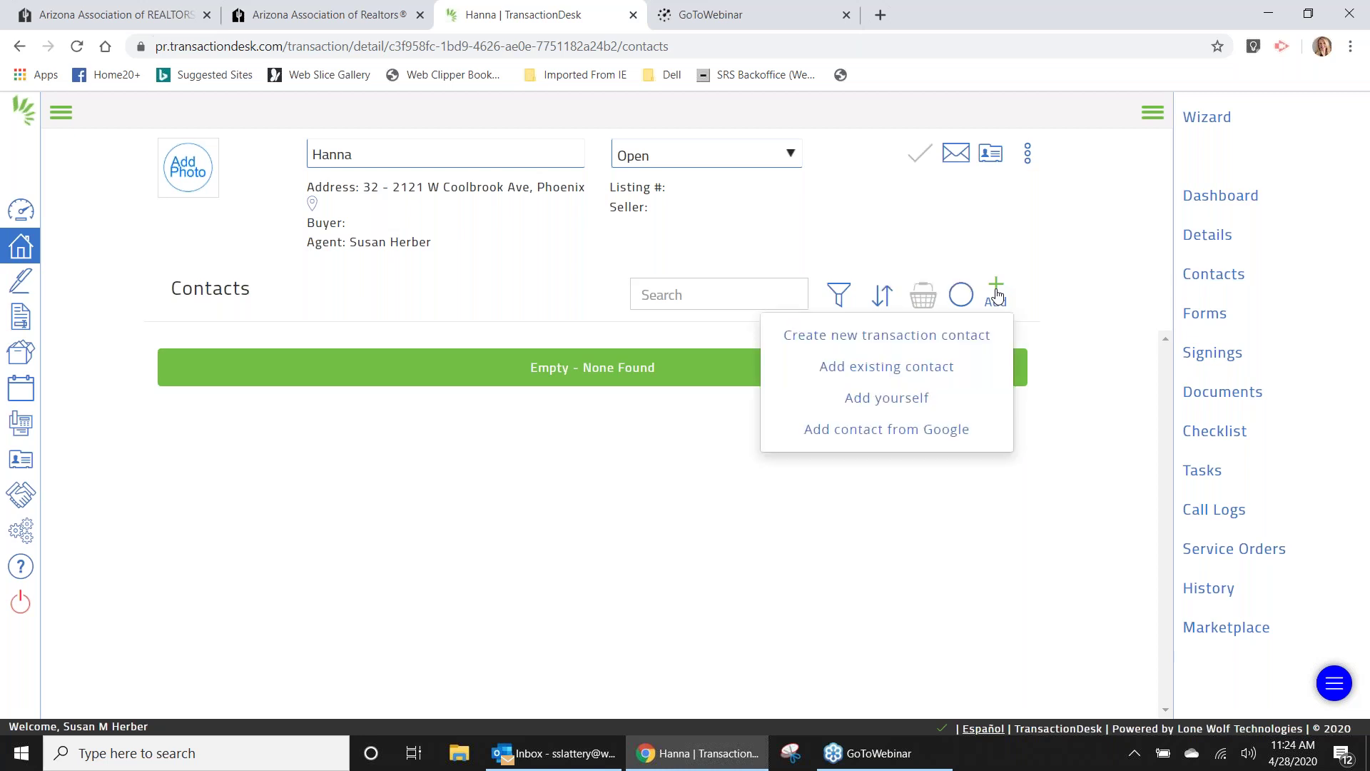
click(942, 373)
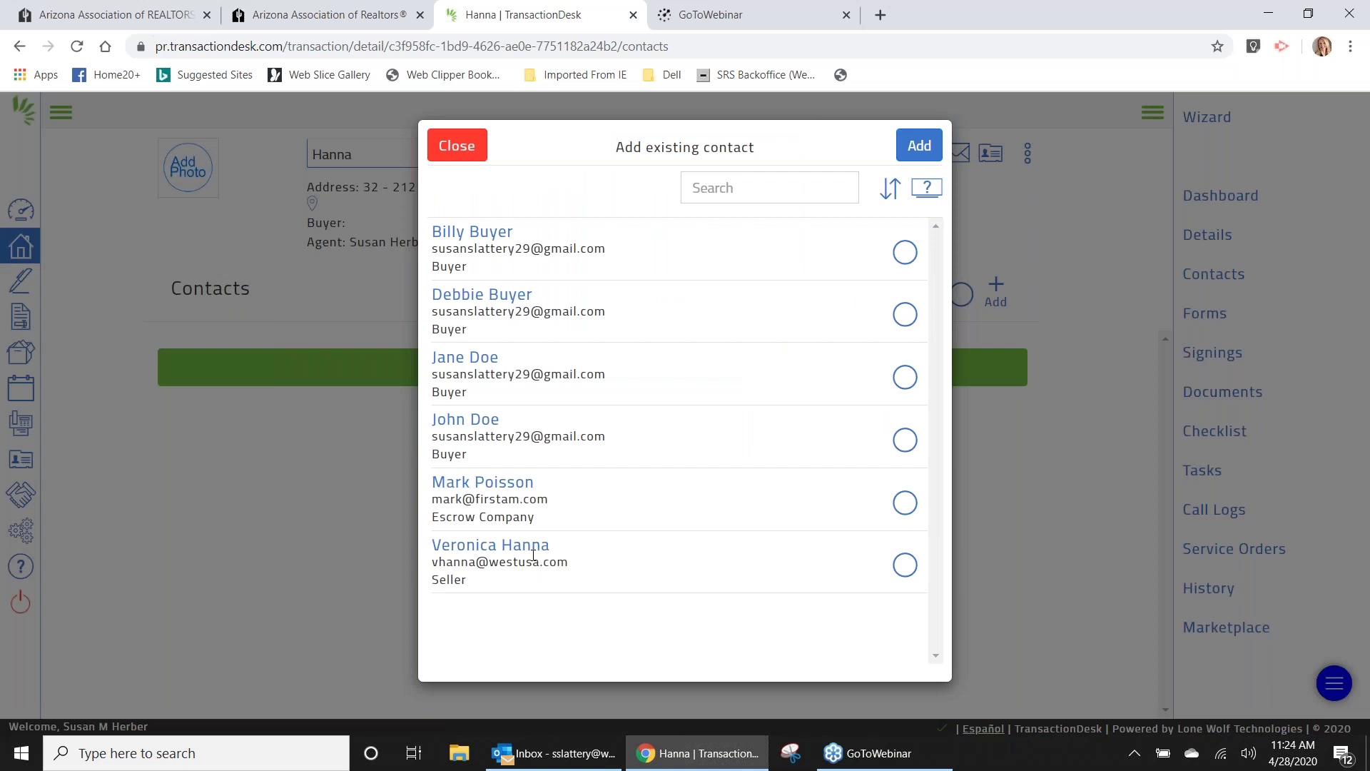
Add the saved seller contact, opening a prefilled Seller contact form.
click(905, 565)
click(919, 145)
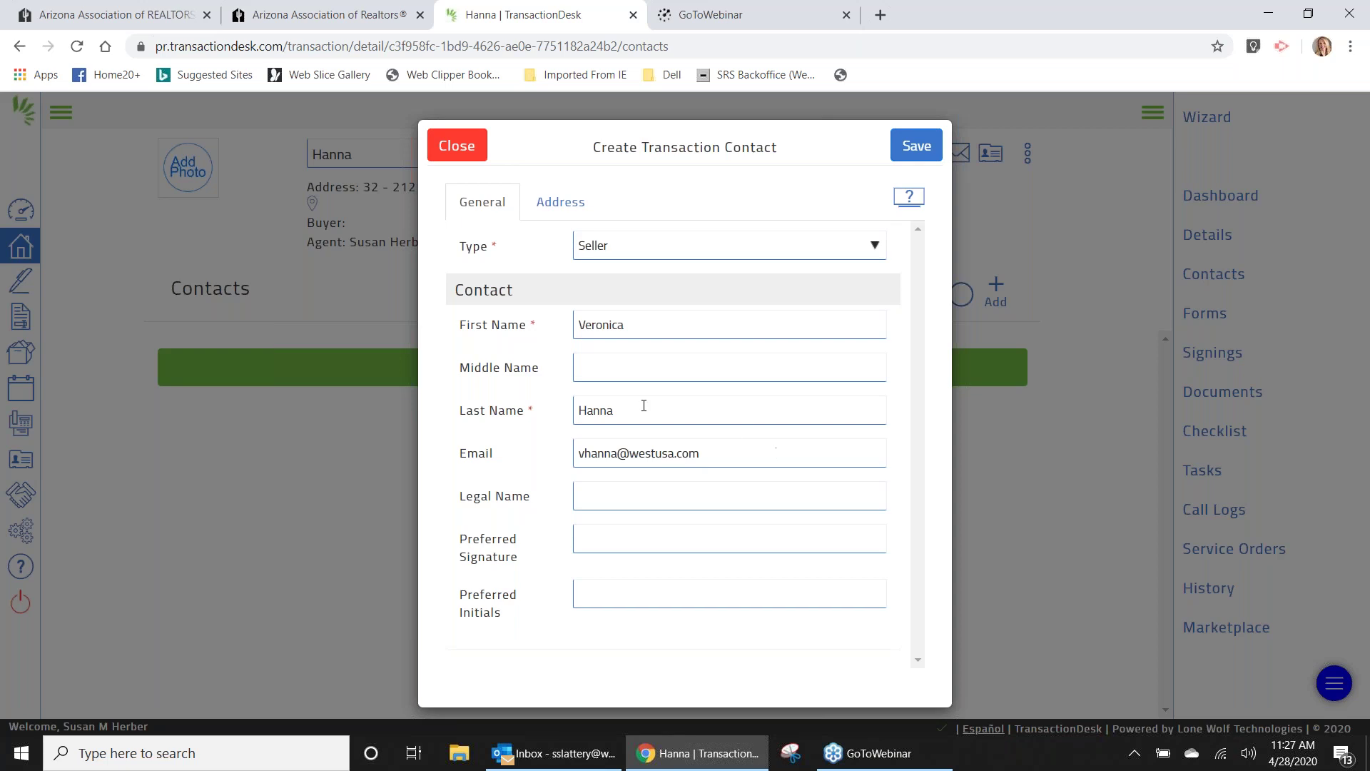
Enter Hanna LLC as the legal name and a preferred signature as signer for Hanna LLC.
click(604, 499)
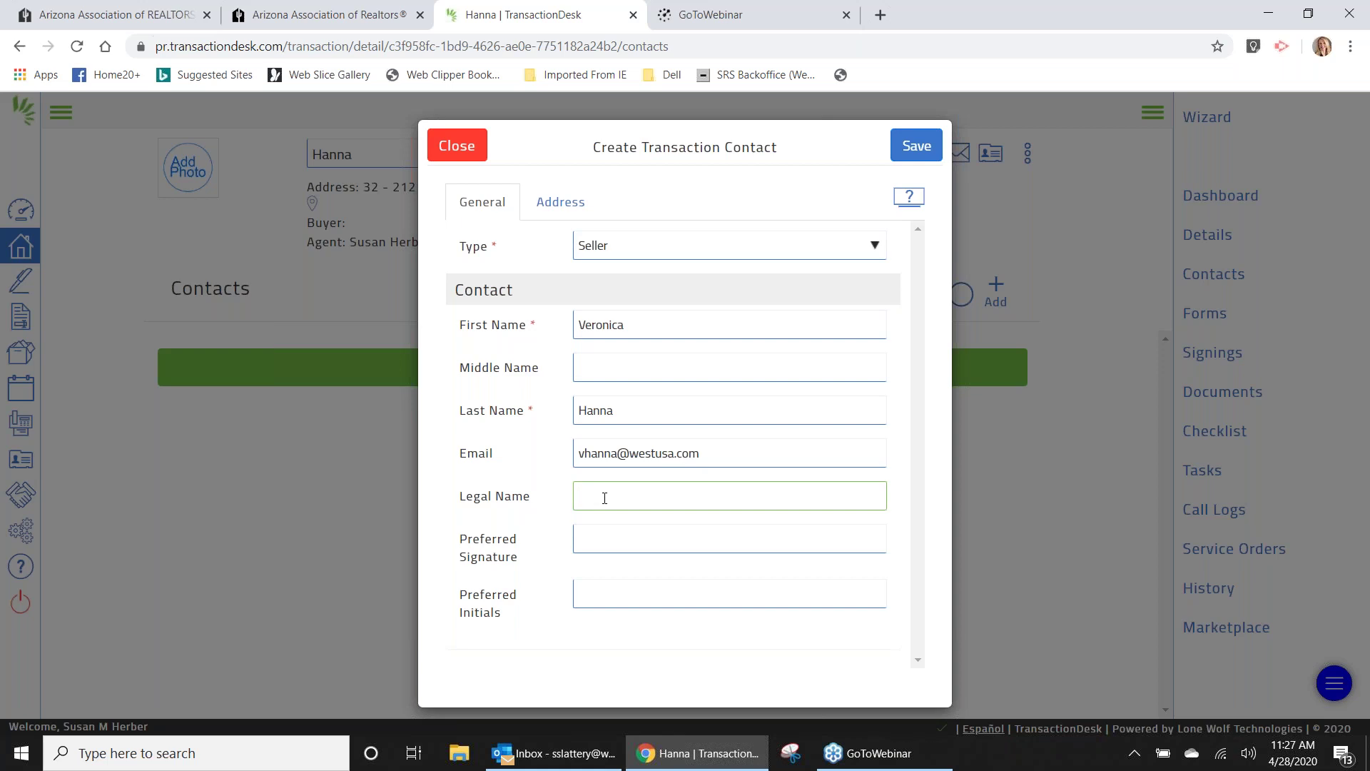
text(Hanna LLC)
key(Tab)
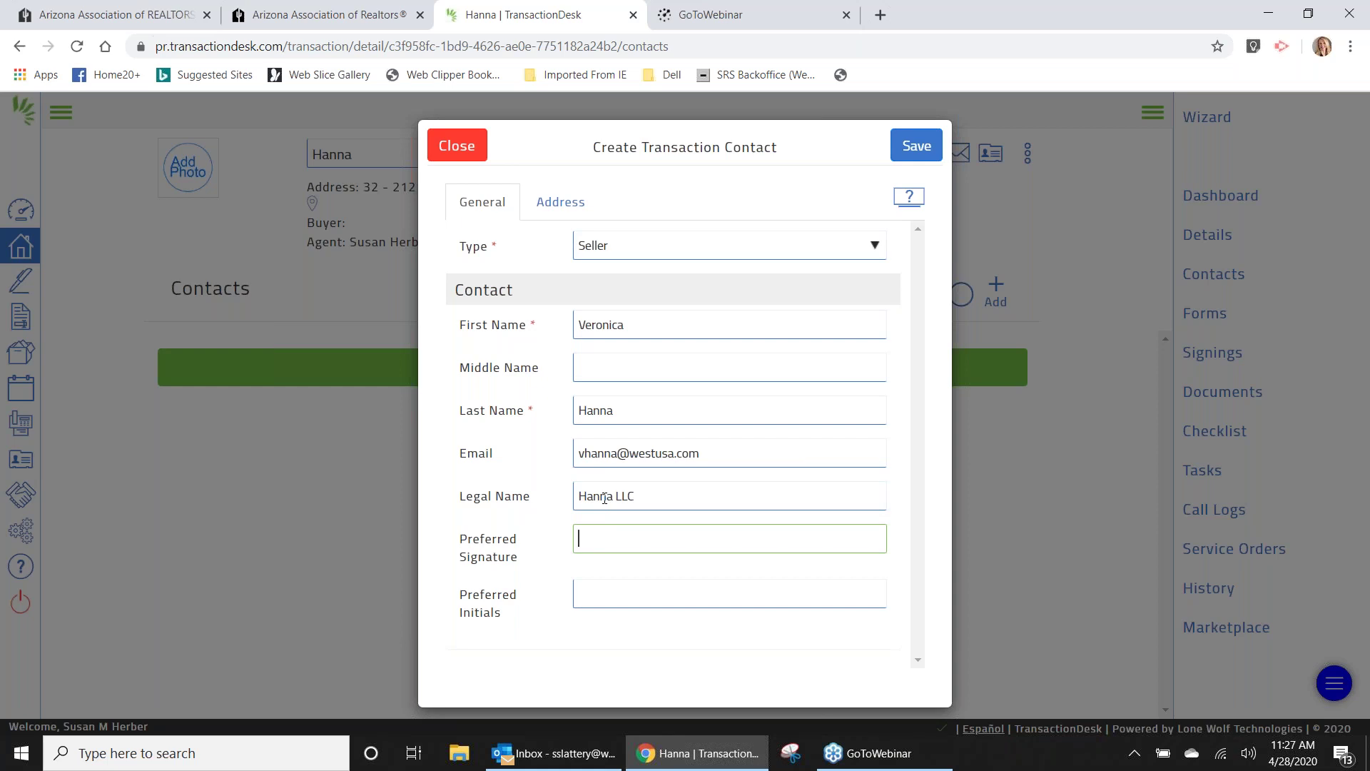
text( Esqu)
text(ire)
key(BackSpace)
key(BackSpace)
key(BackSpace)
key(BackSpace)
key(BackSpace)
key(BackSpace)
text(Signer for)
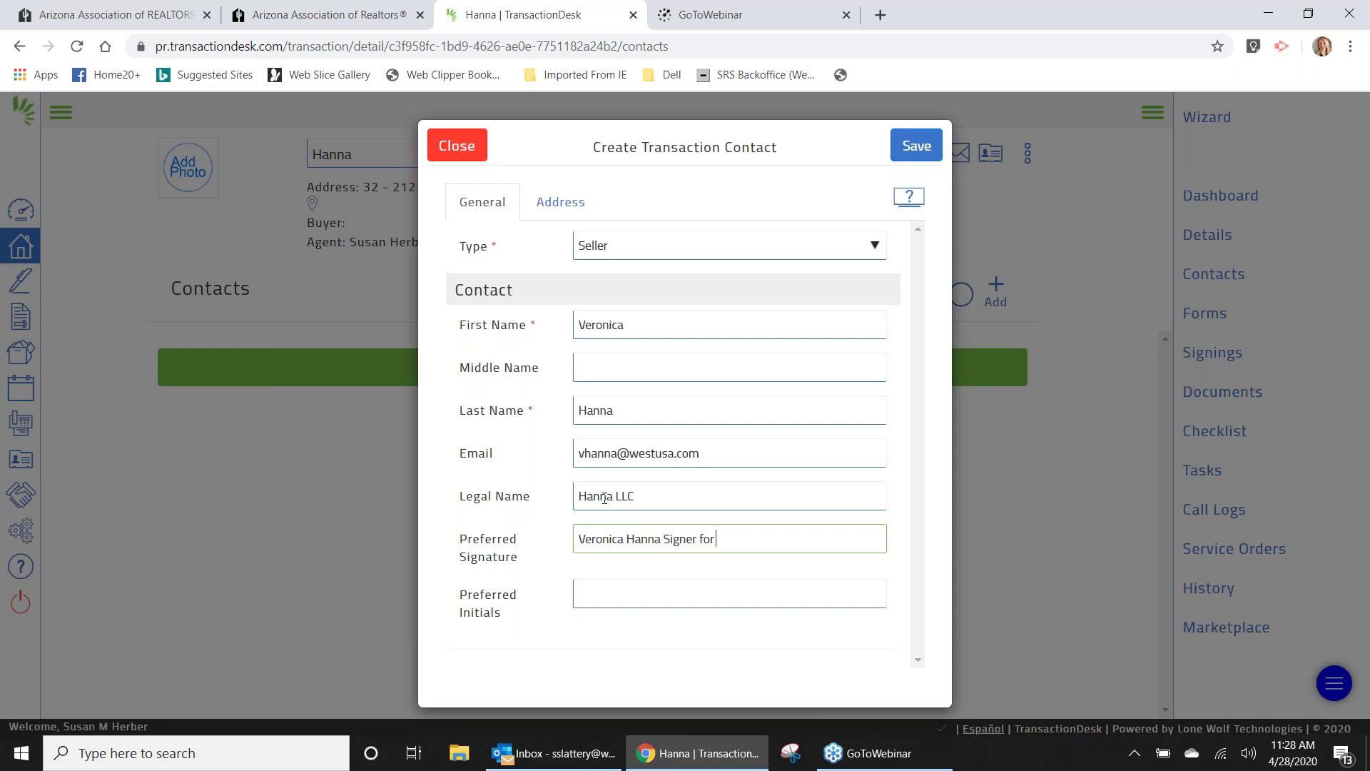
text( Hanna LLC)
Fill in the seller's preferred initials, correcting the mistyped letters.
click(605, 590)
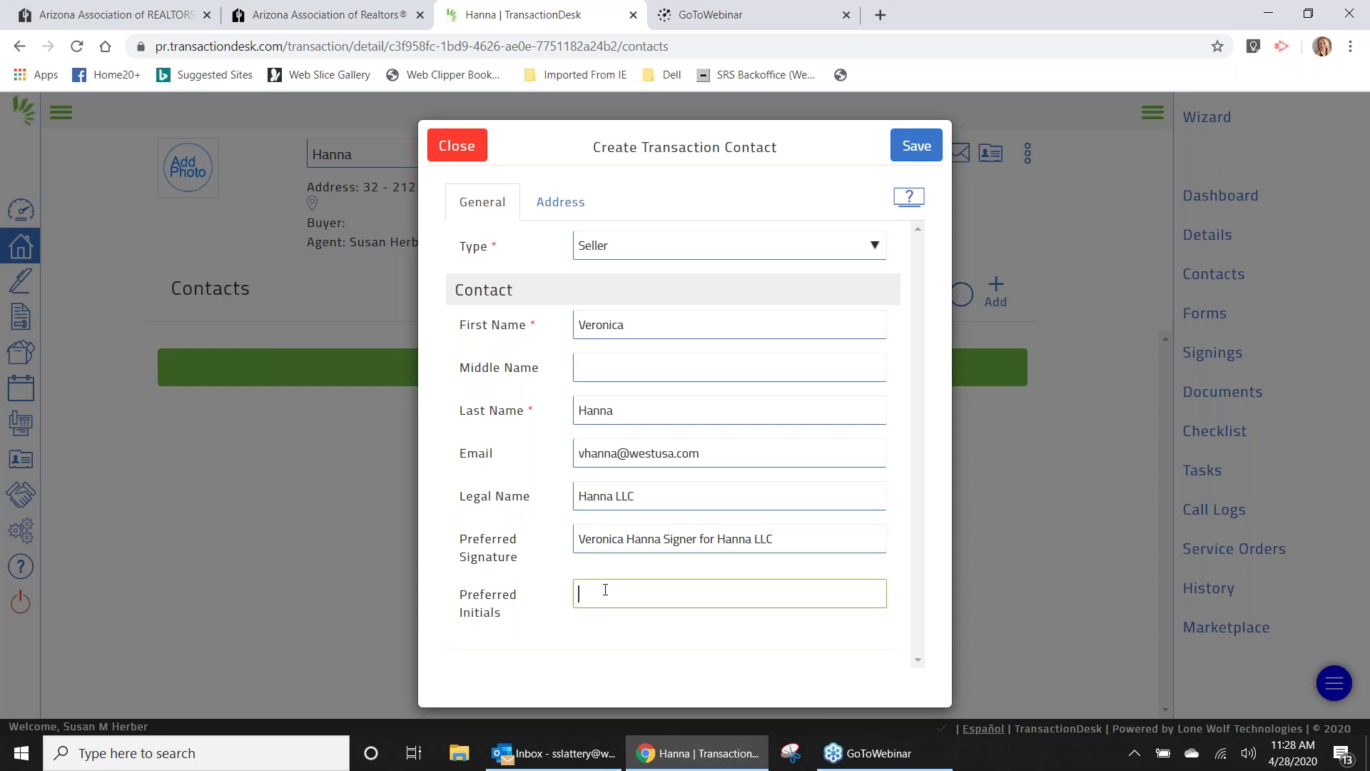
text(V)
text(A)
text(C)
key(BackSpace)
key(BackSpace)
text(CH)
Copy the property address into the Hanna LLC contact and save it.
click(555, 212)
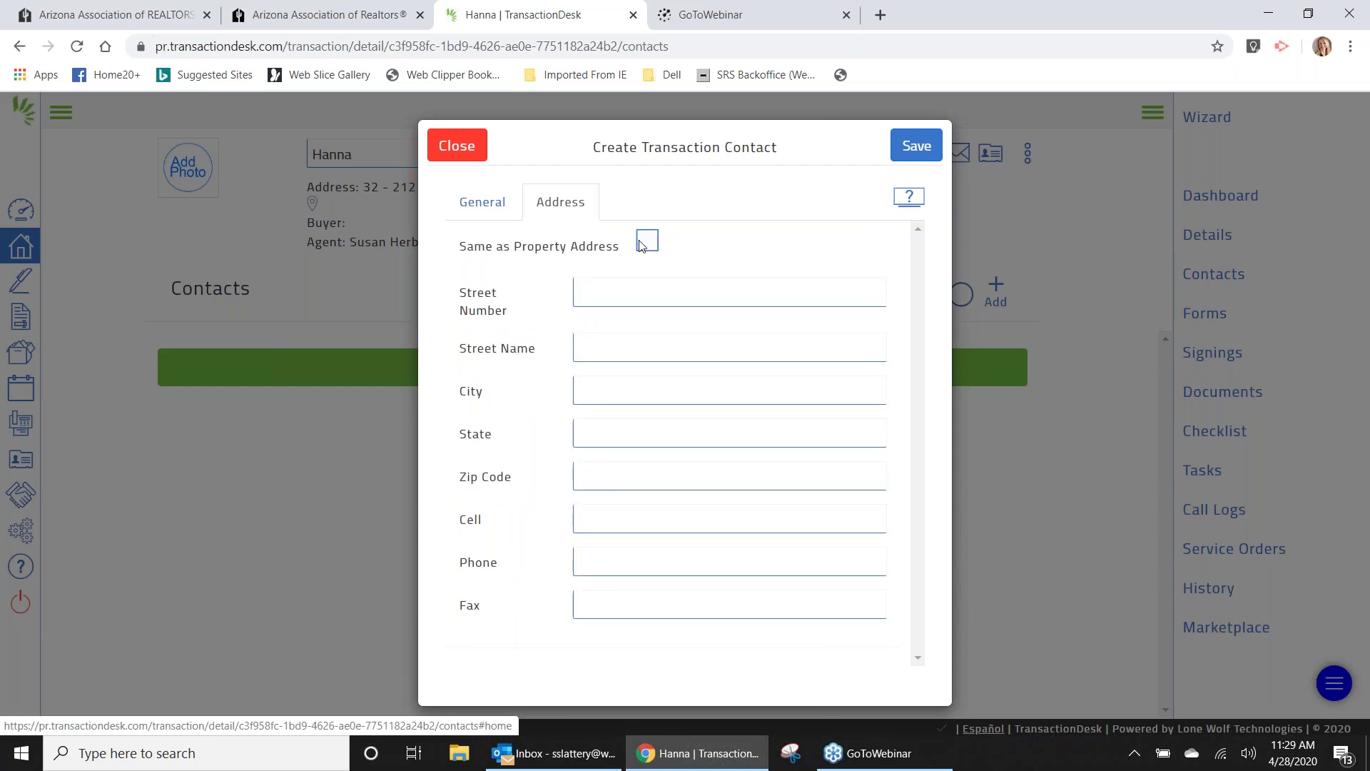
click(648, 242)
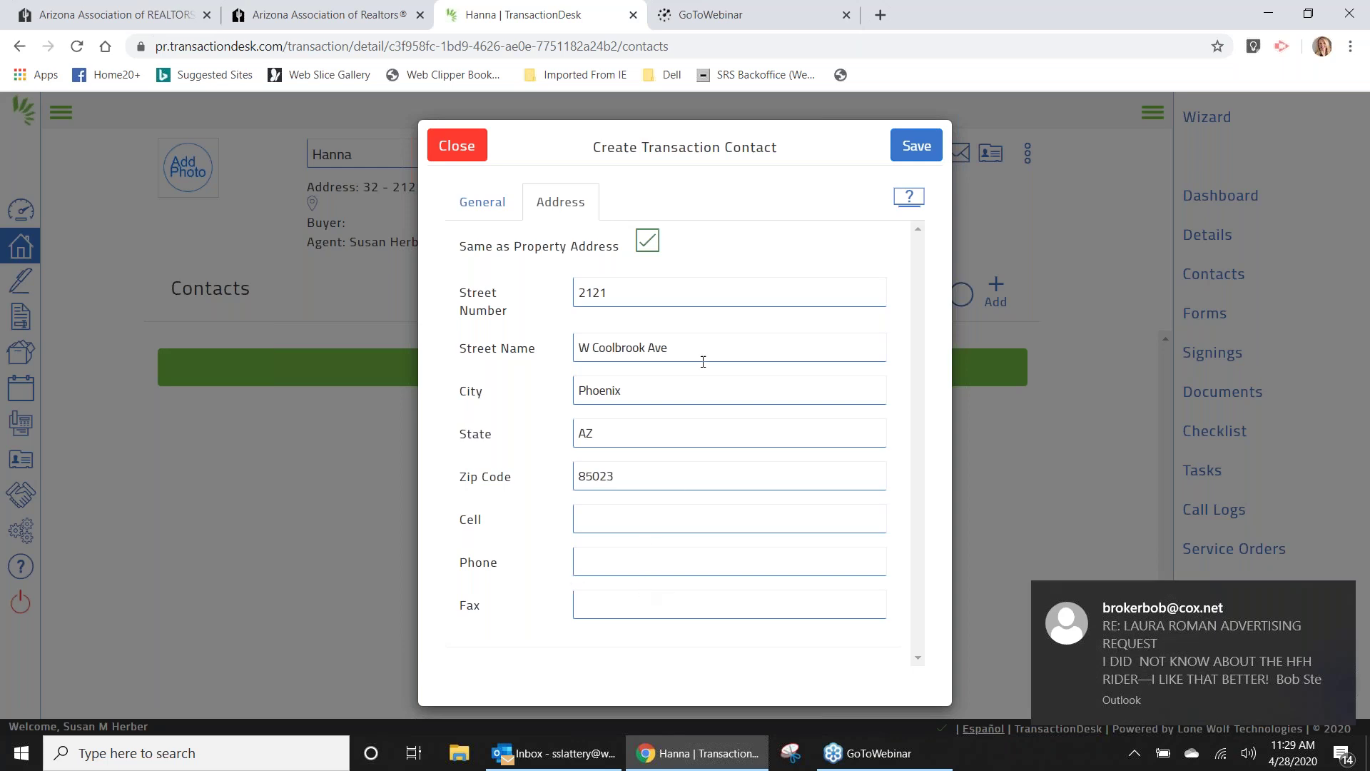
click(915, 145)
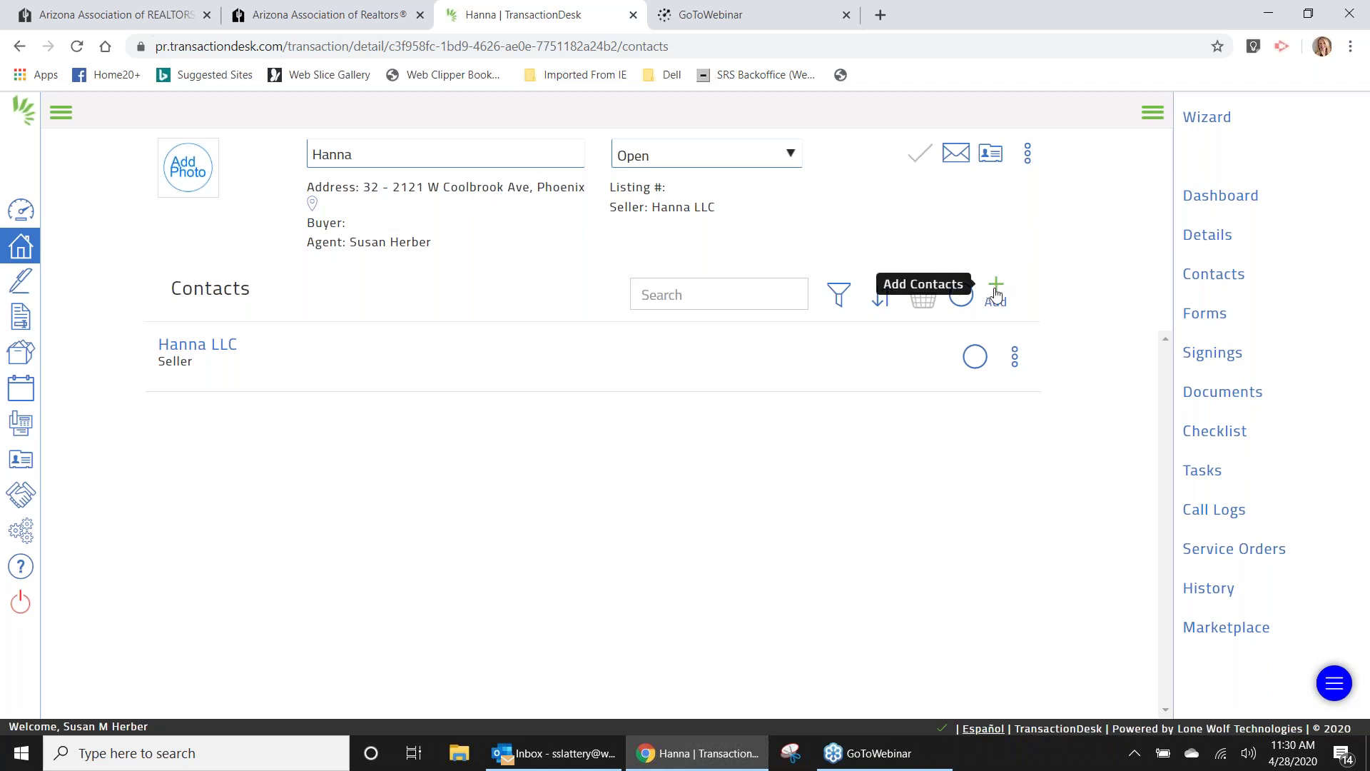
click(997, 293)
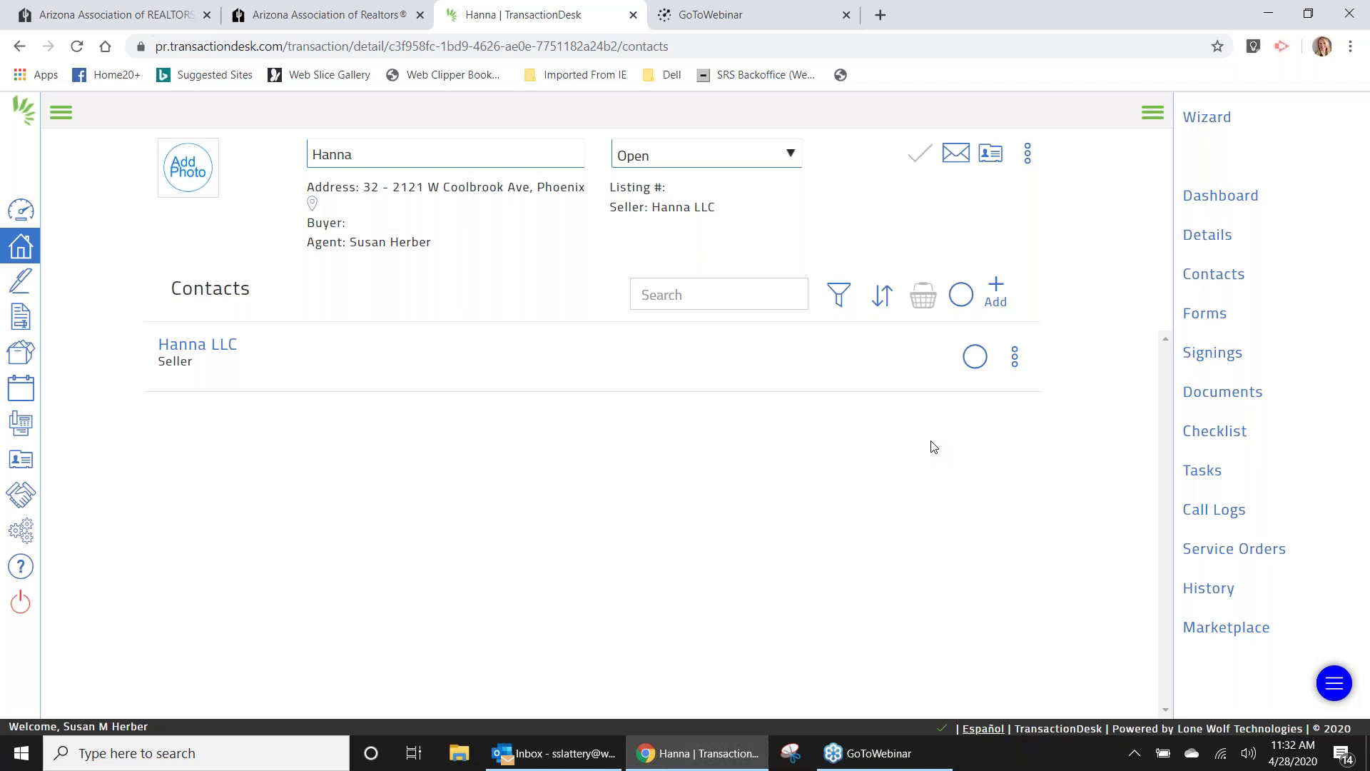
Check the Hanna LLC row into the basket, briefly viewing the Add and actions menus.
click(976, 357)
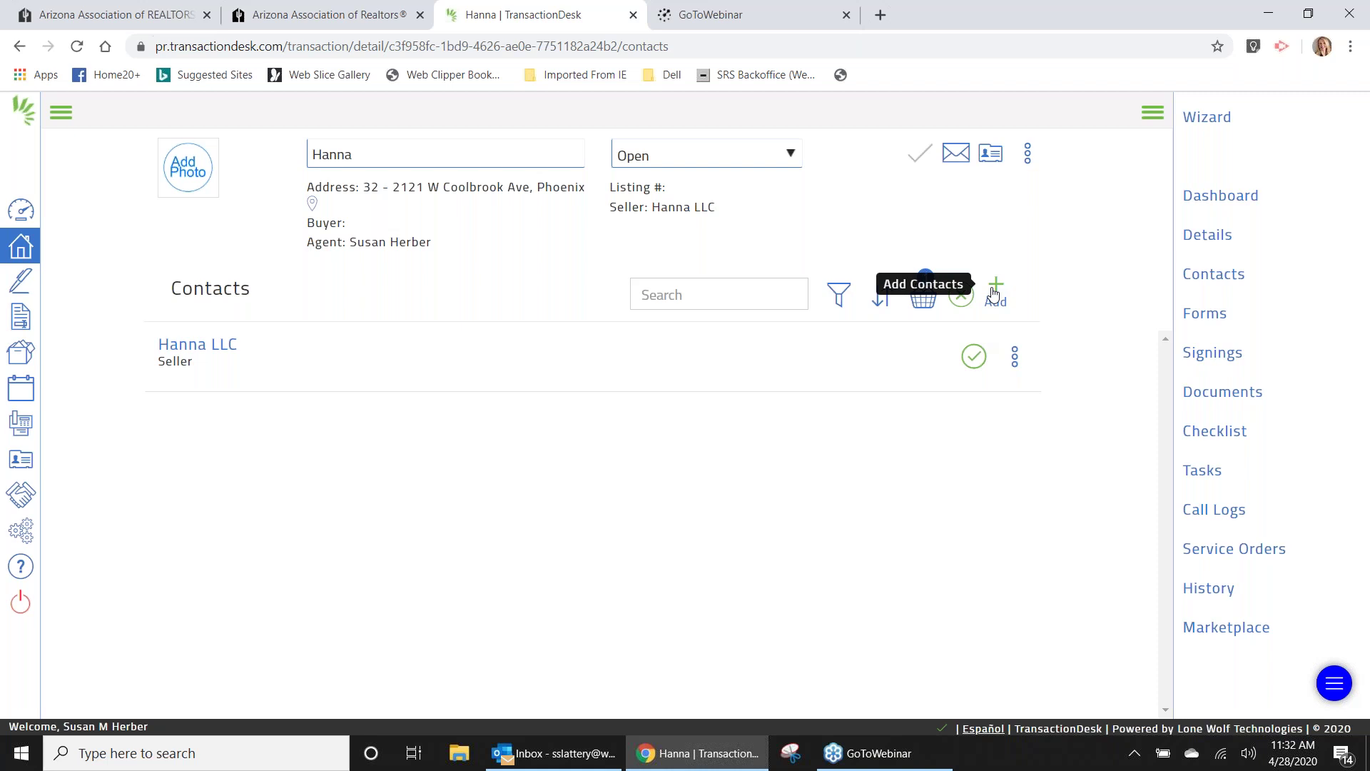
click(994, 293)
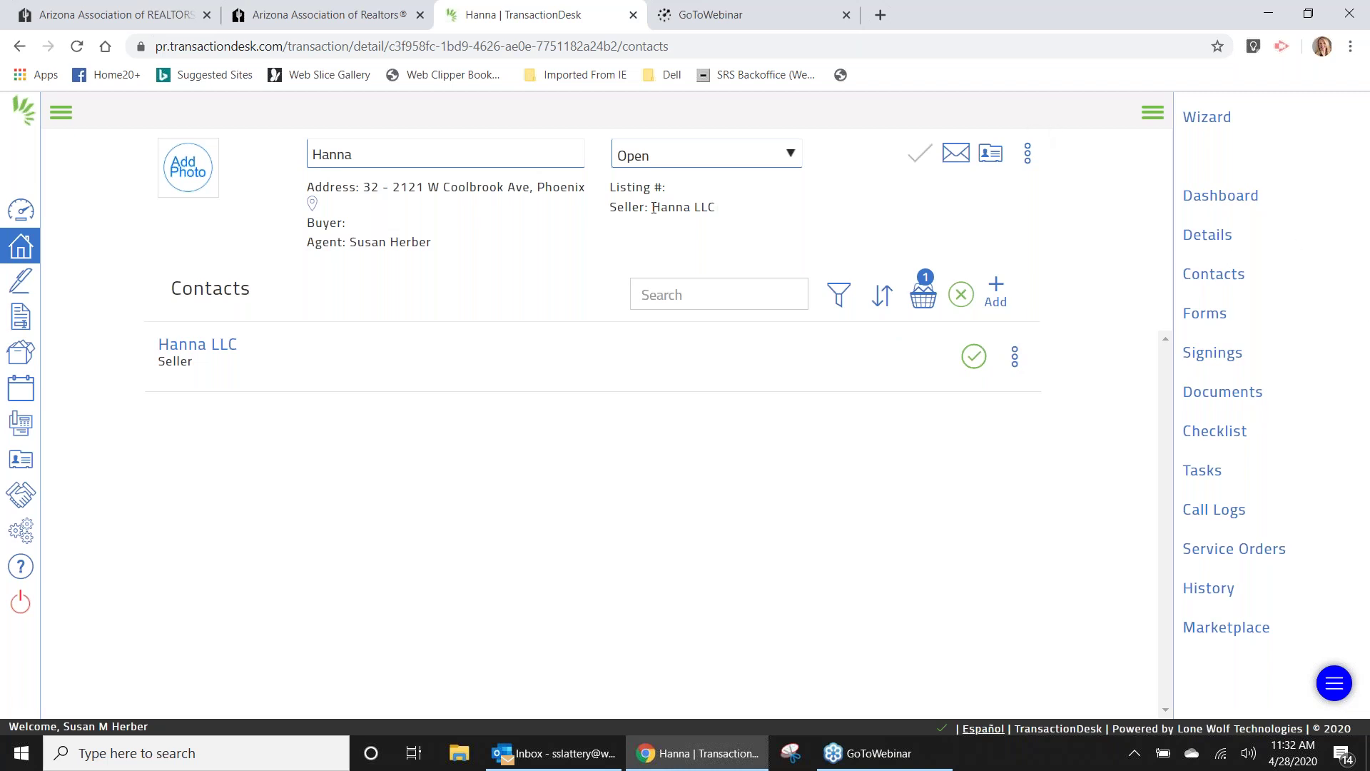
click(1027, 155)
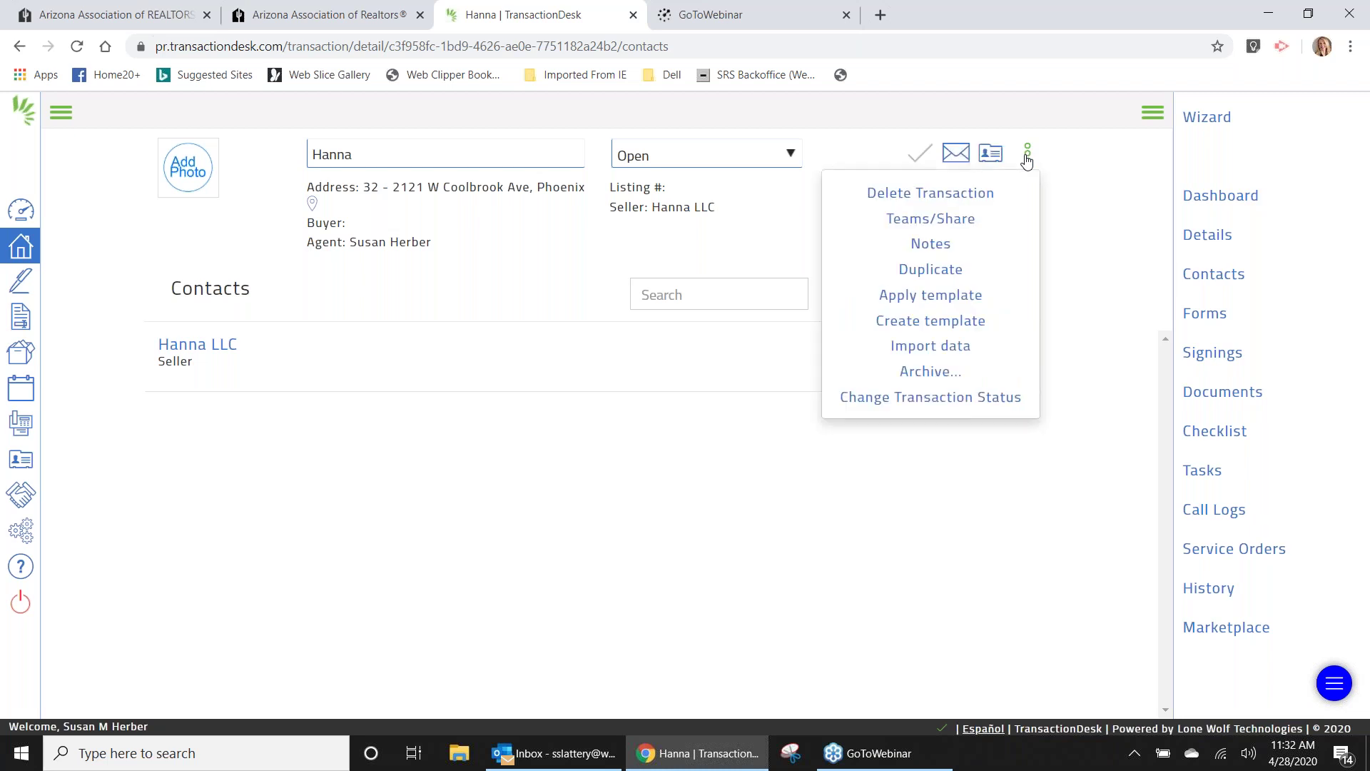
click(1106, 161)
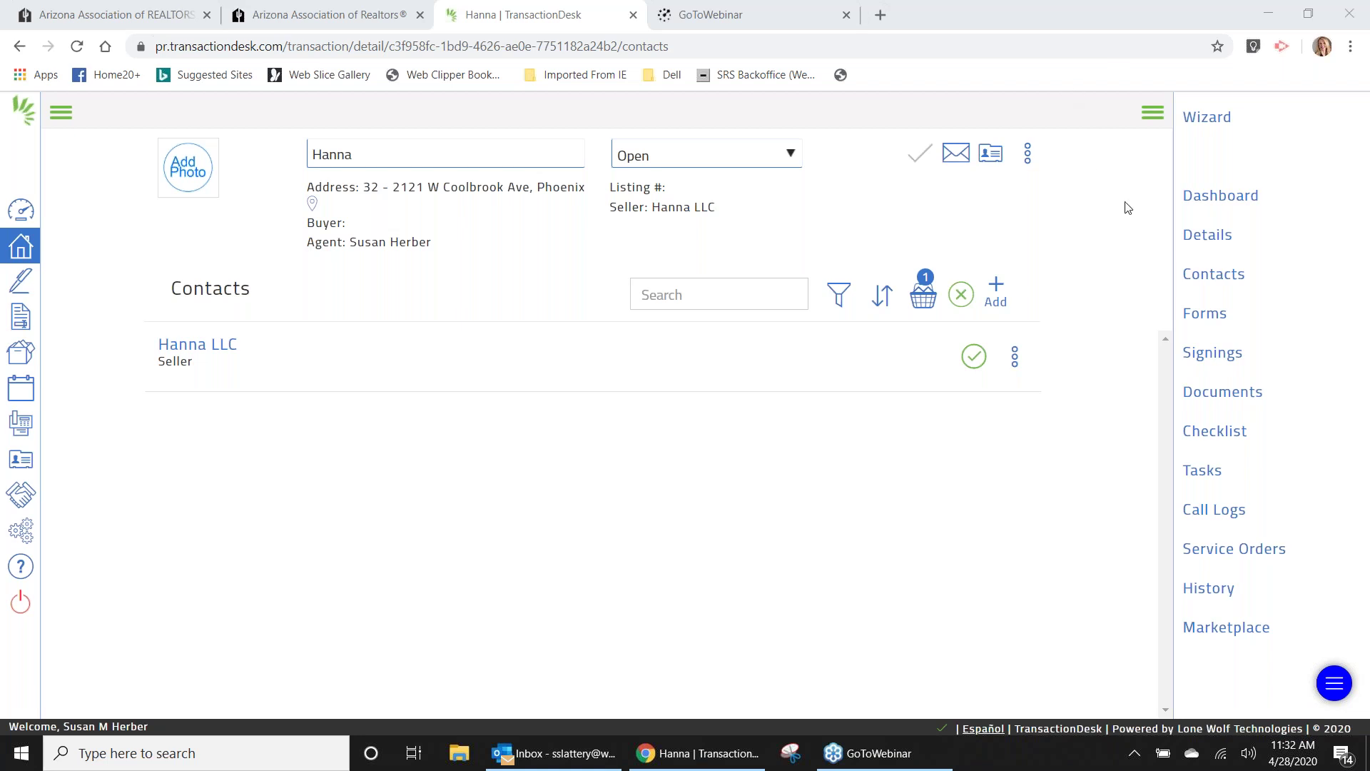
click(924, 295)
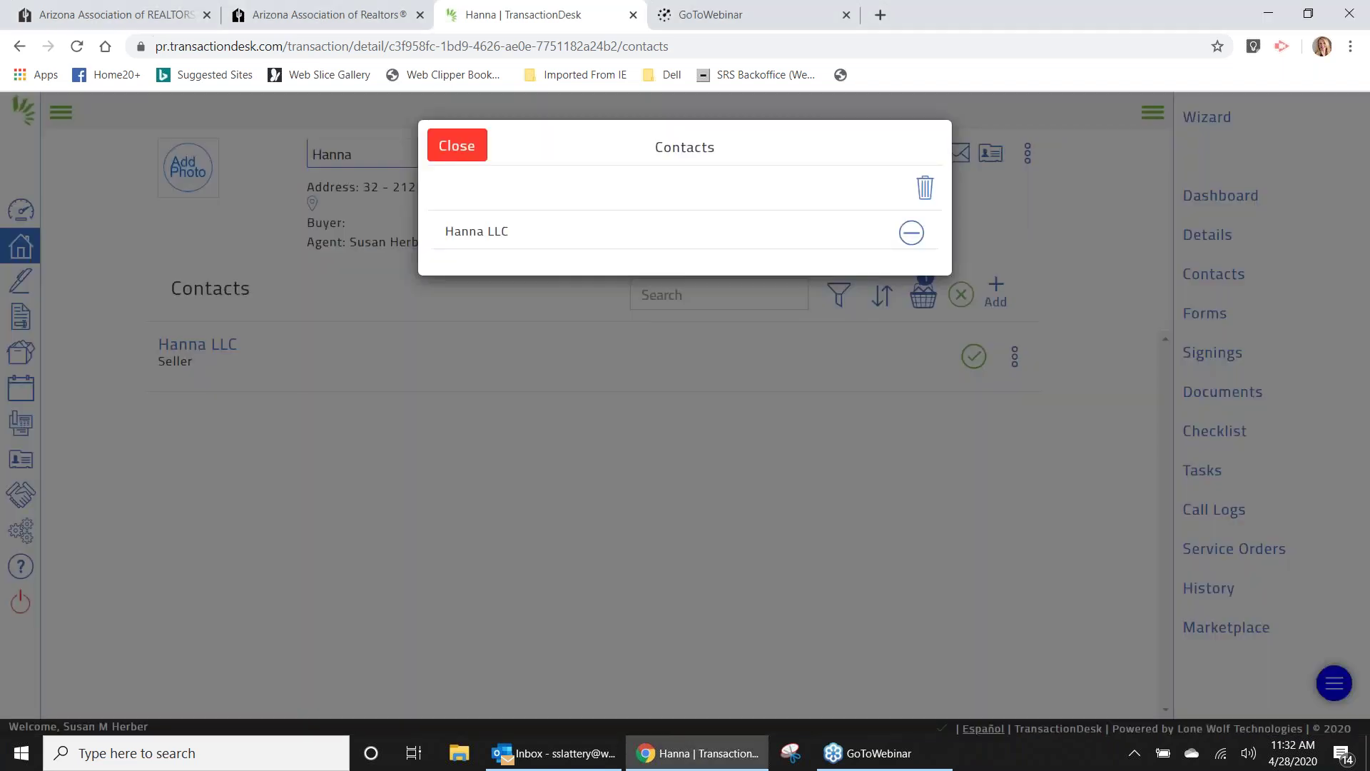
click(456, 145)
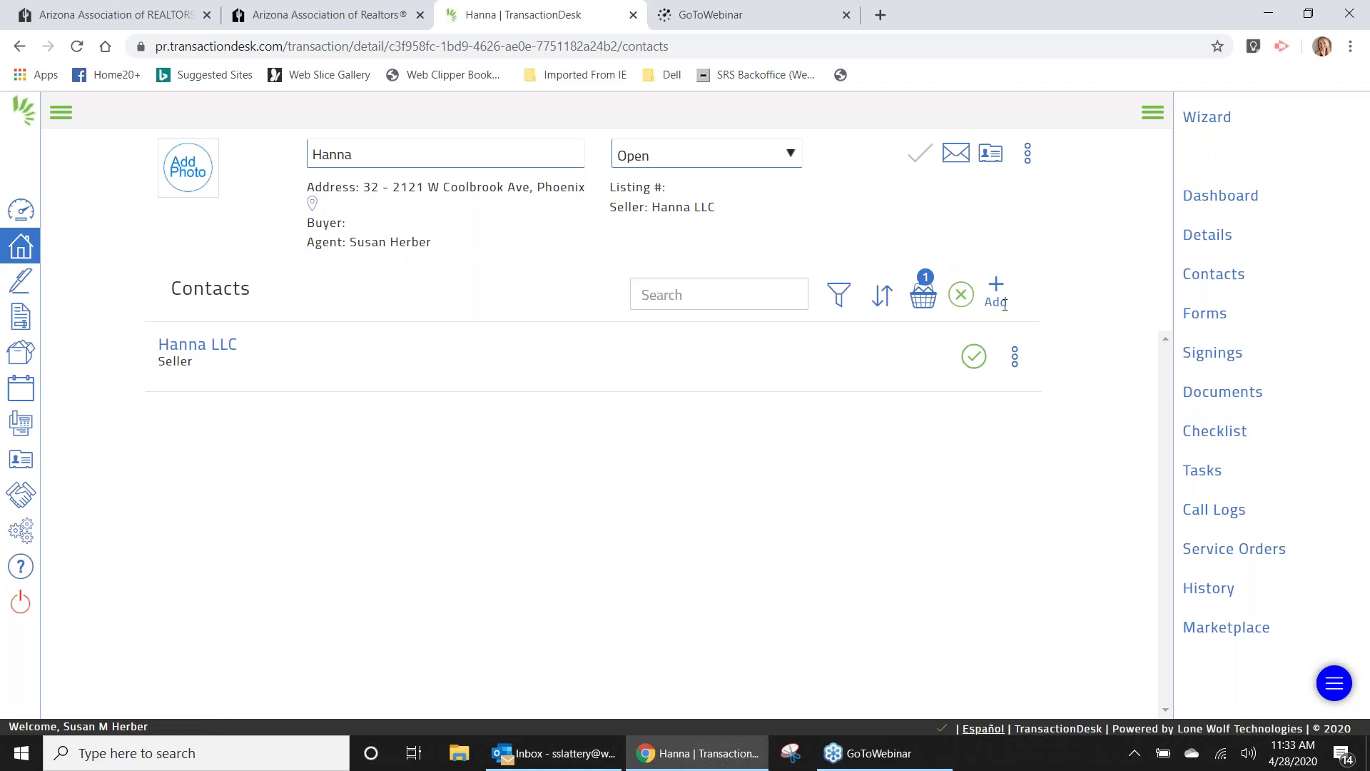
click(1015, 358)
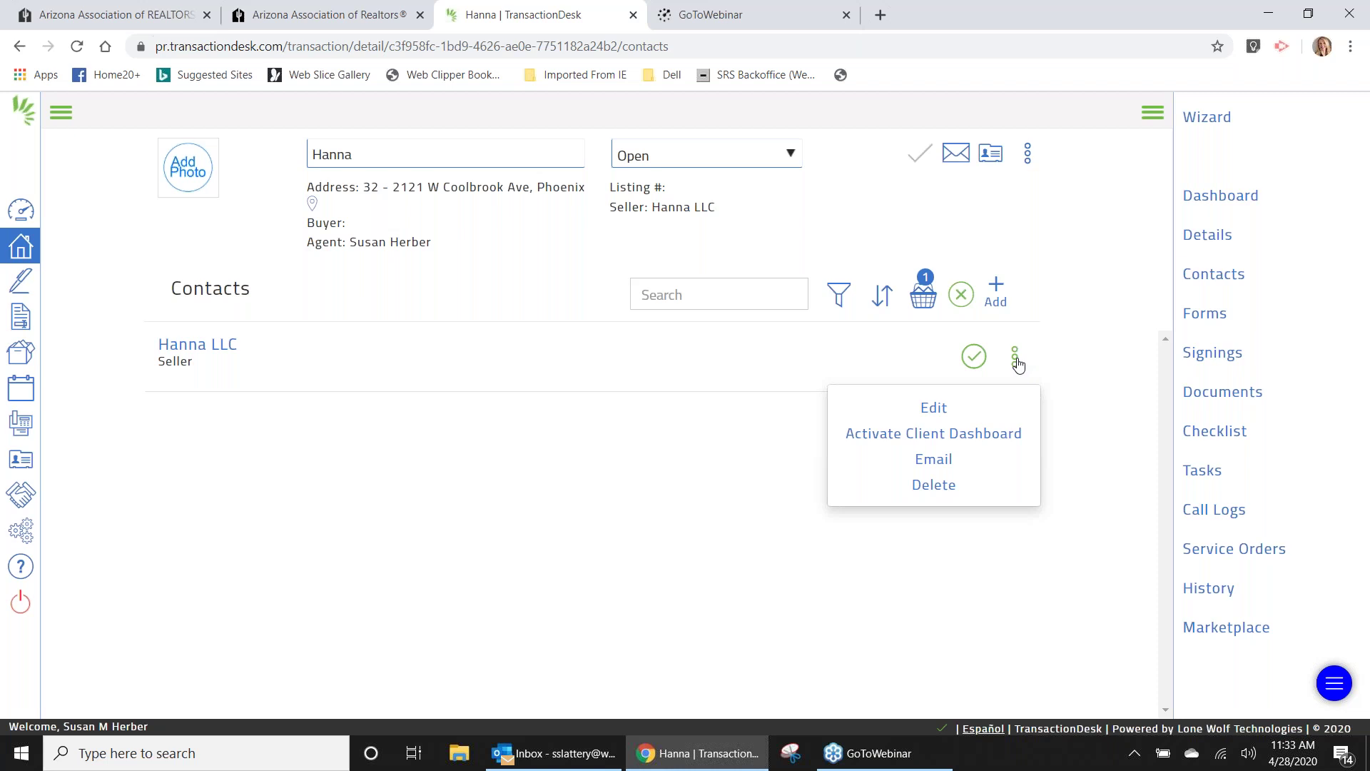
click(1102, 194)
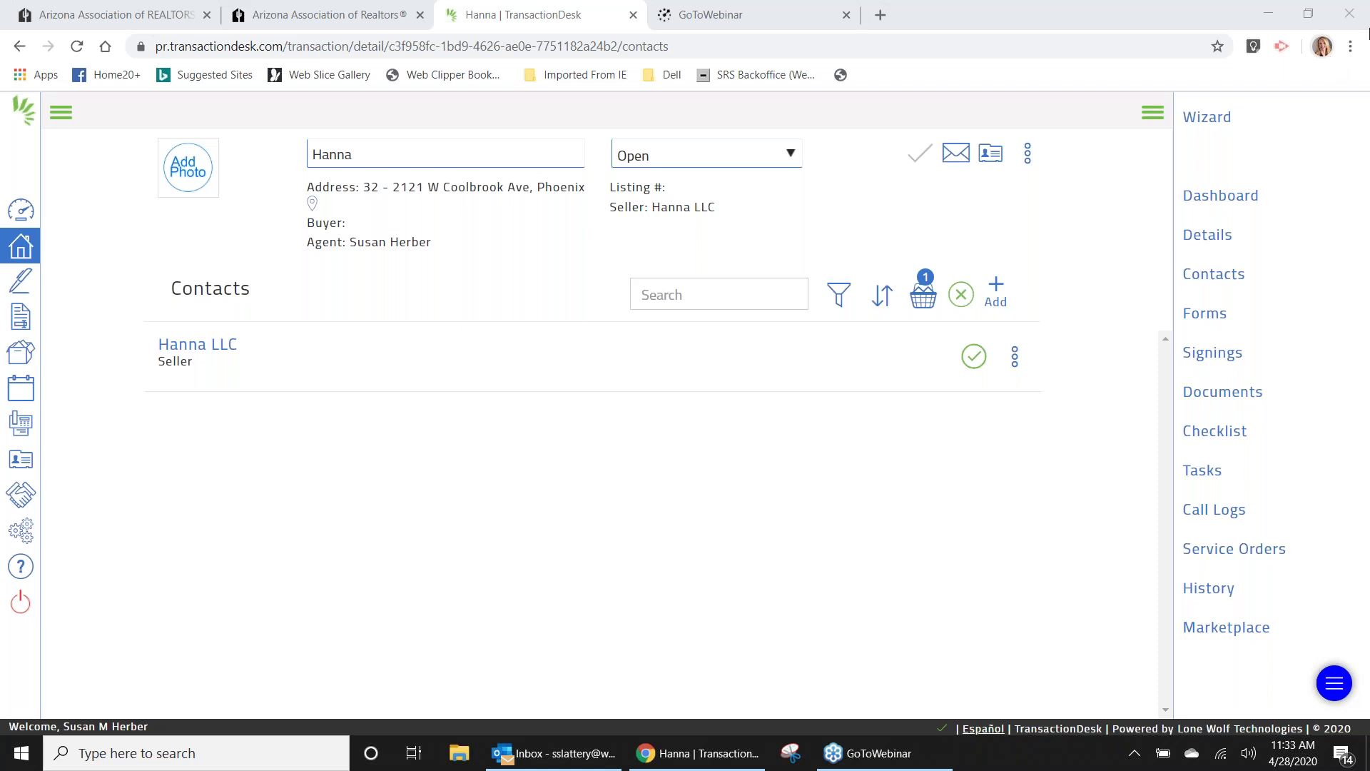
click(1210, 283)
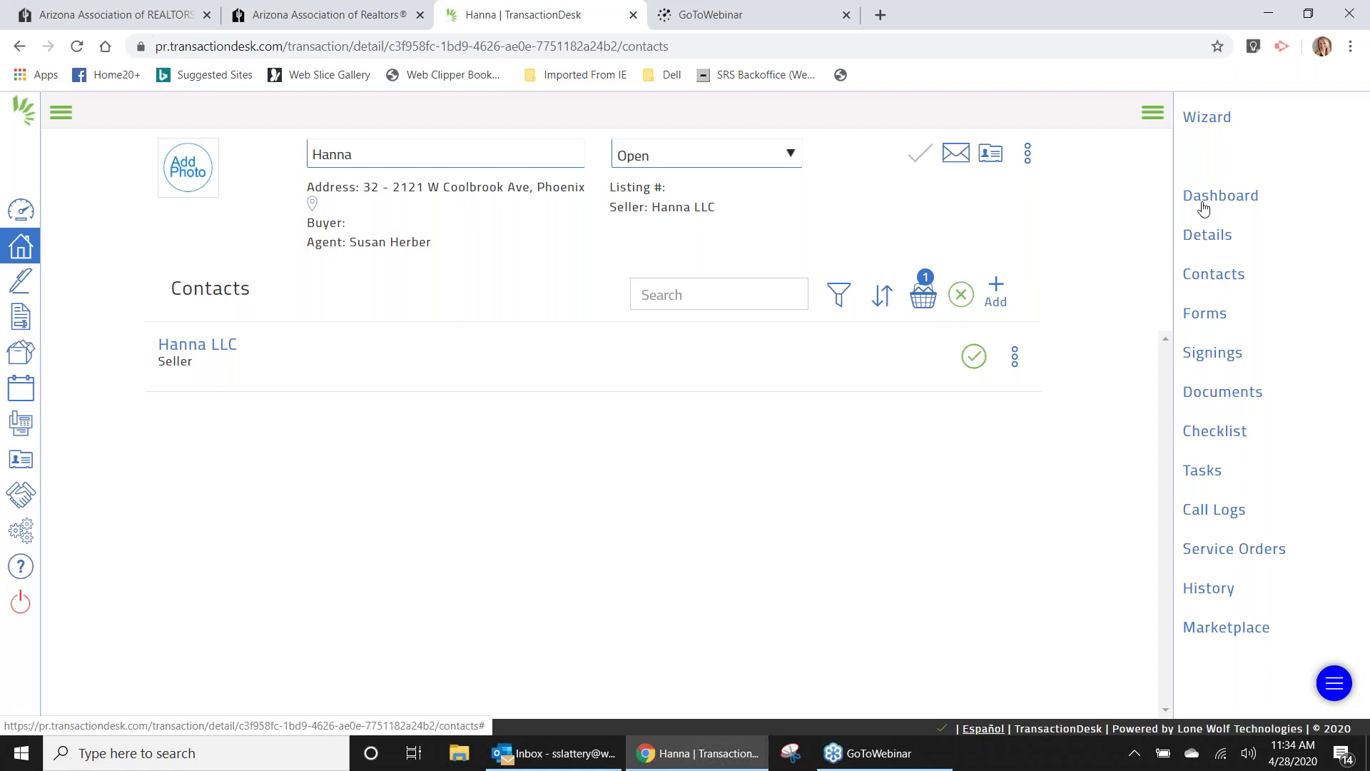
click(1153, 115)
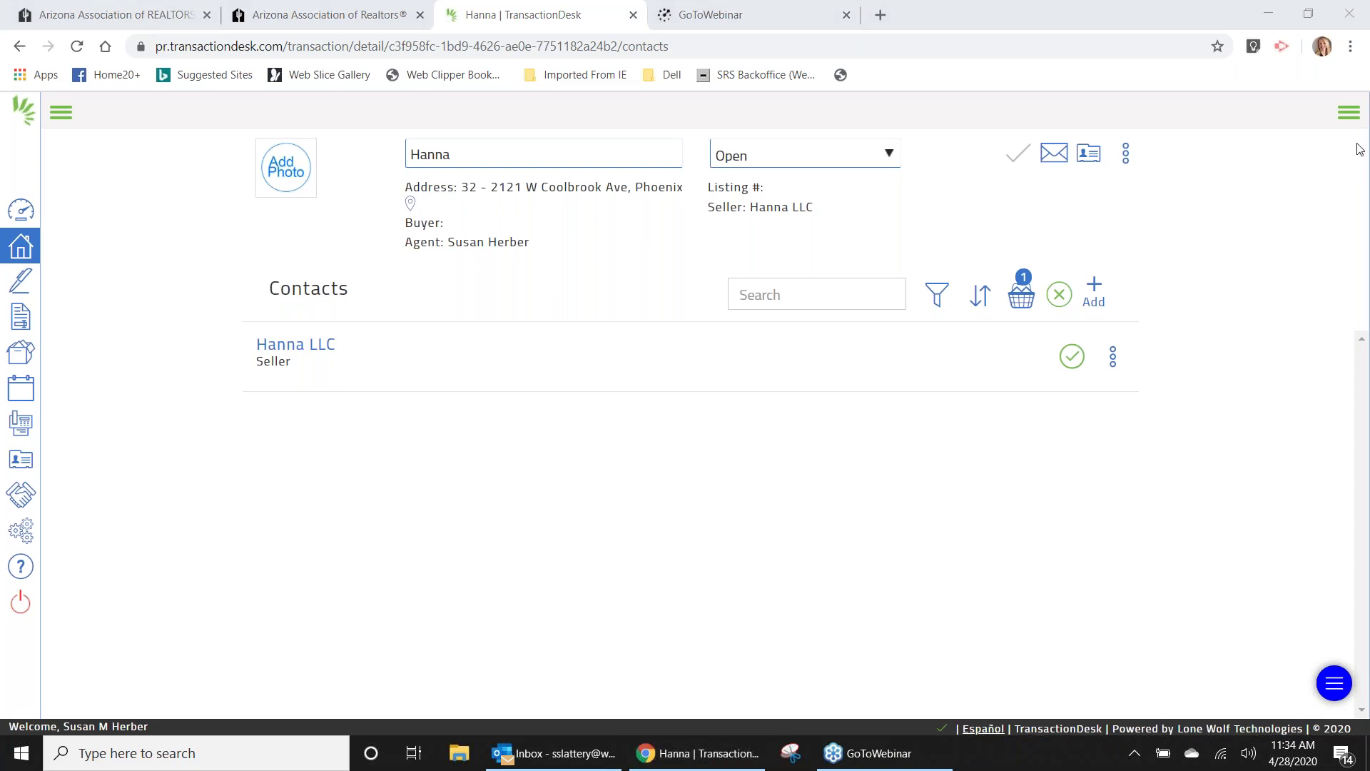
click(1349, 112)
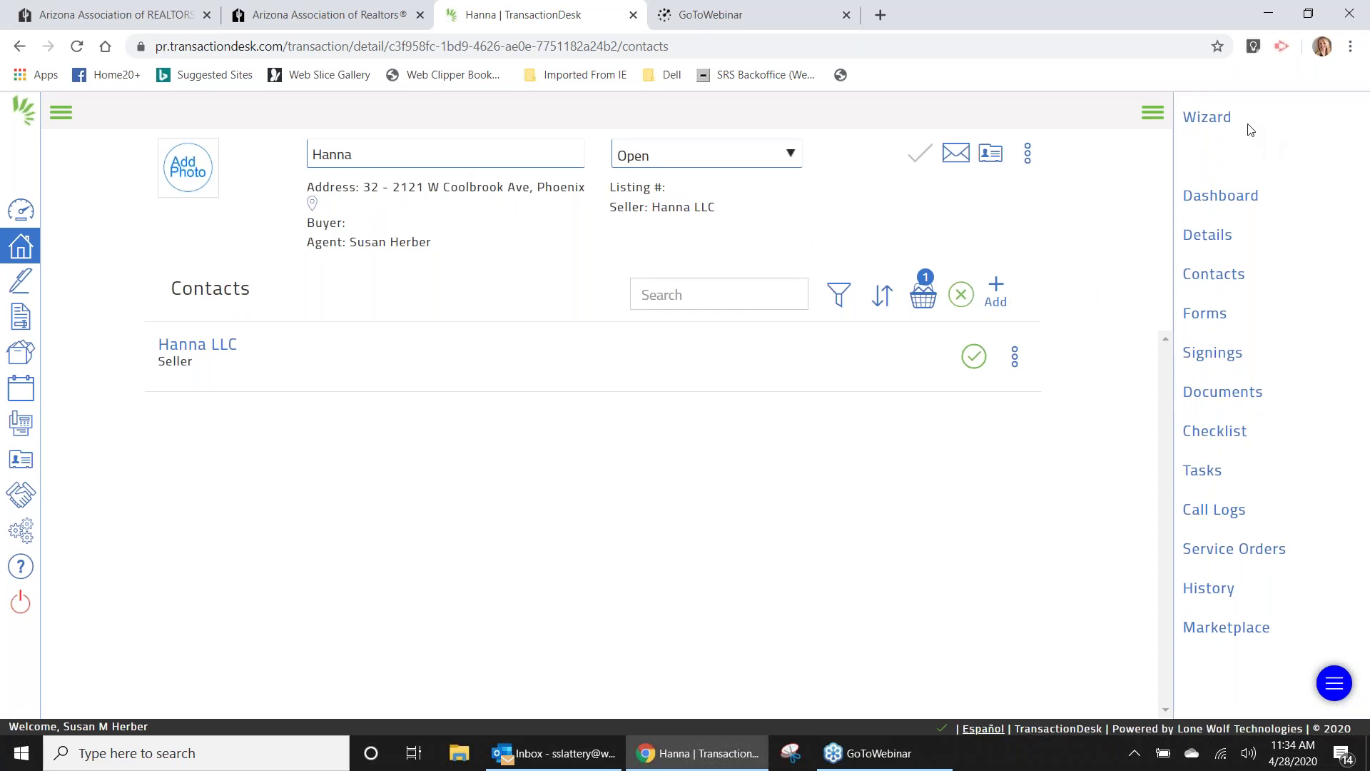
click(1208, 118)
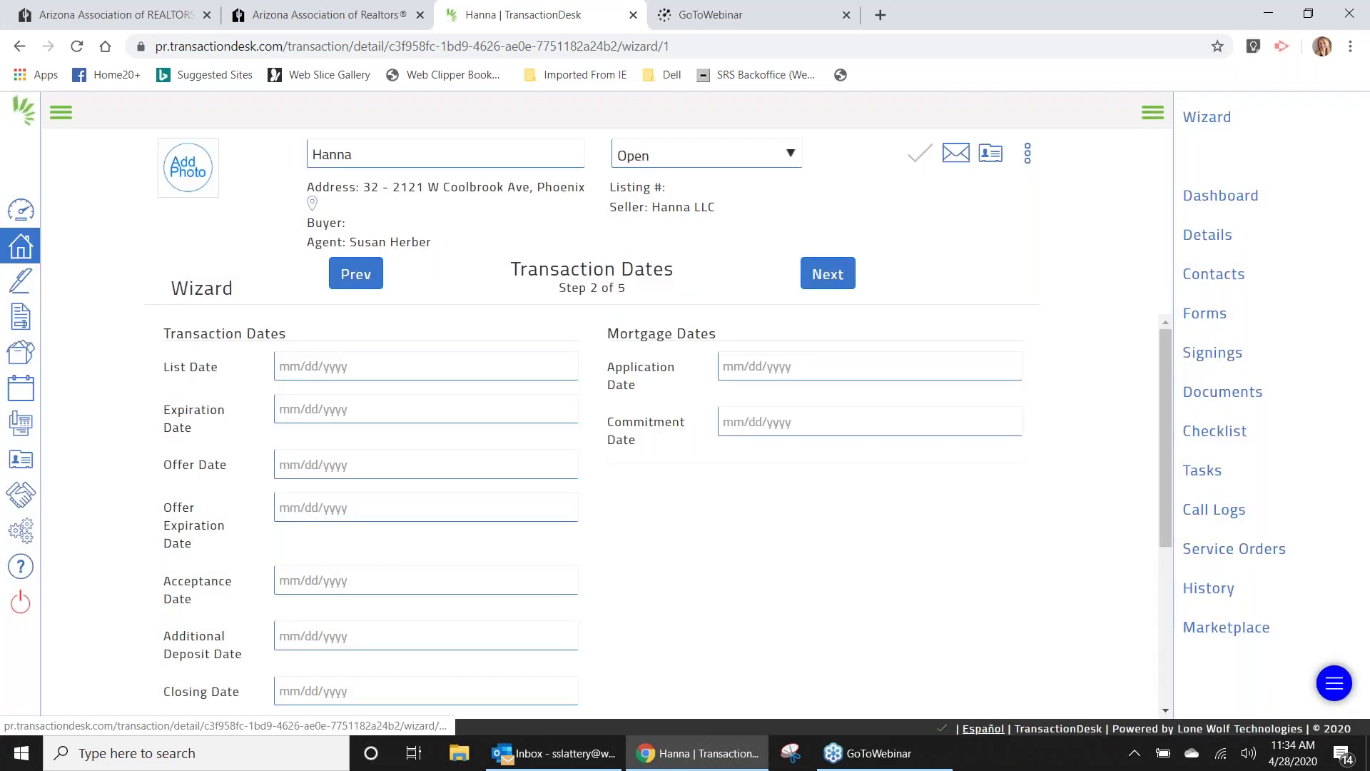
Advance the wizard to step 3, Contacts, listing Hanna LLC as Seller, and show the add-contact options.
click(828, 274)
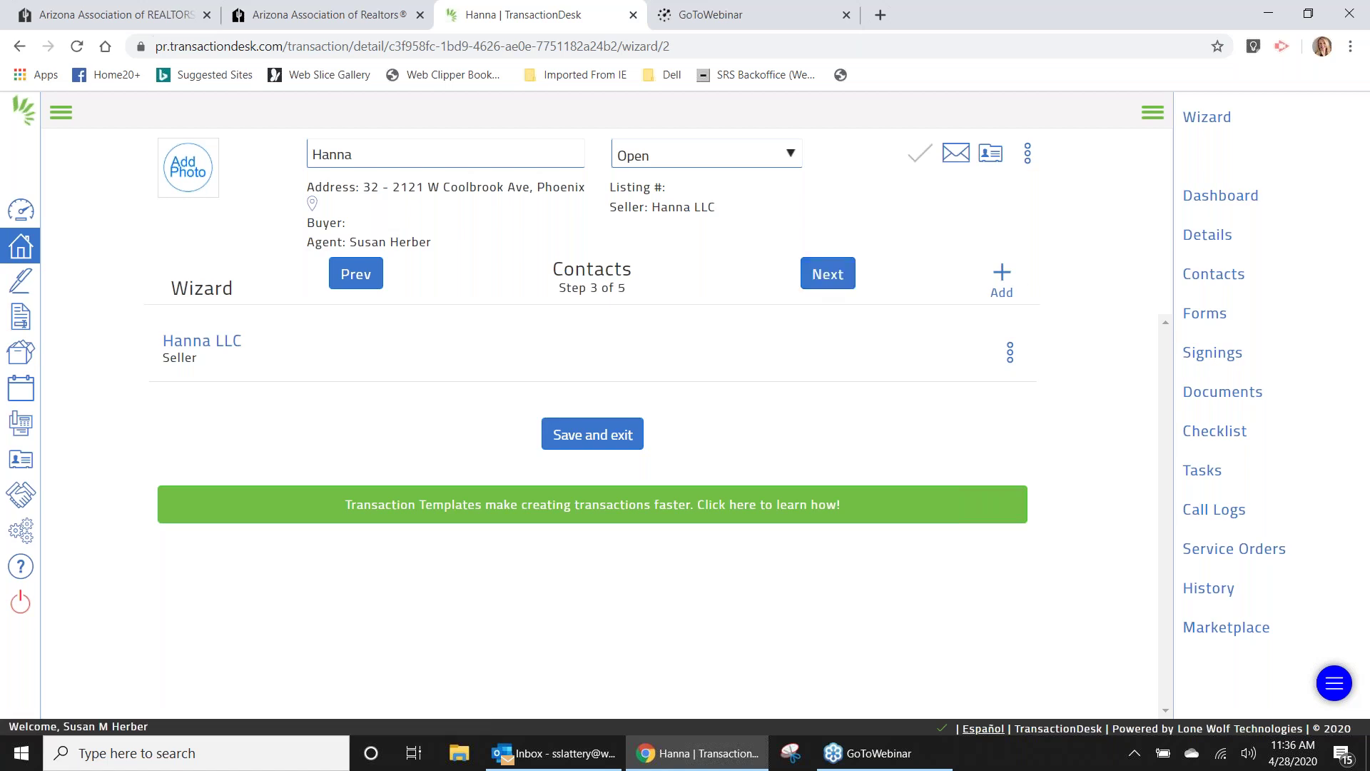
click(1002, 278)
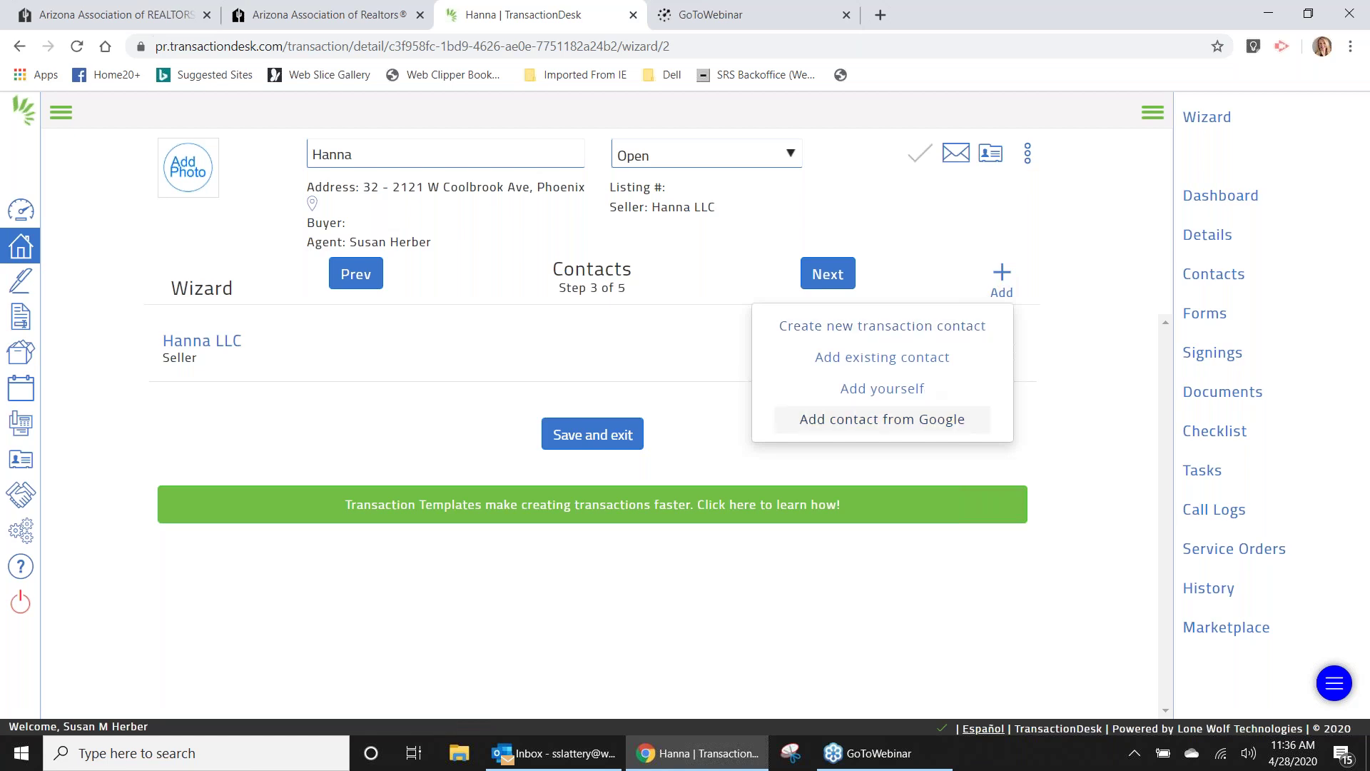
click(882, 419)
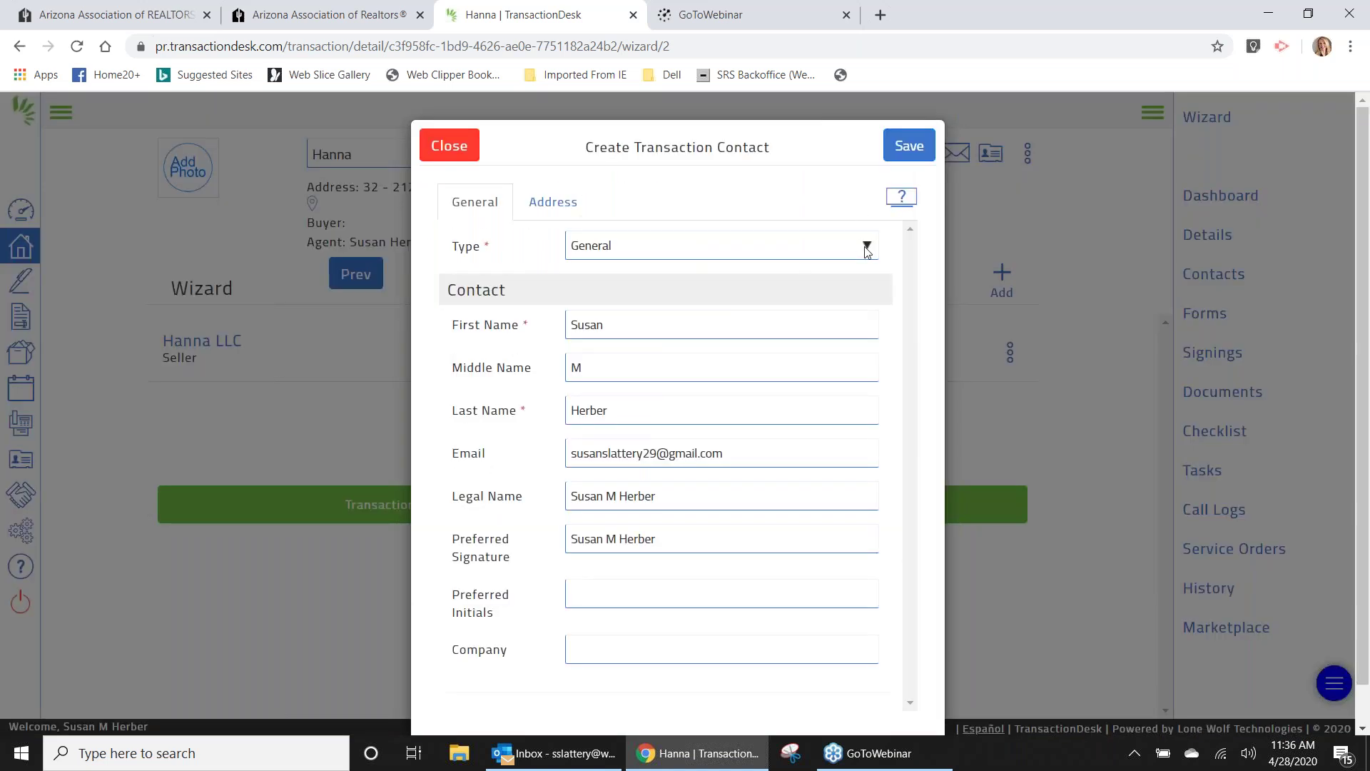
click(867, 247)
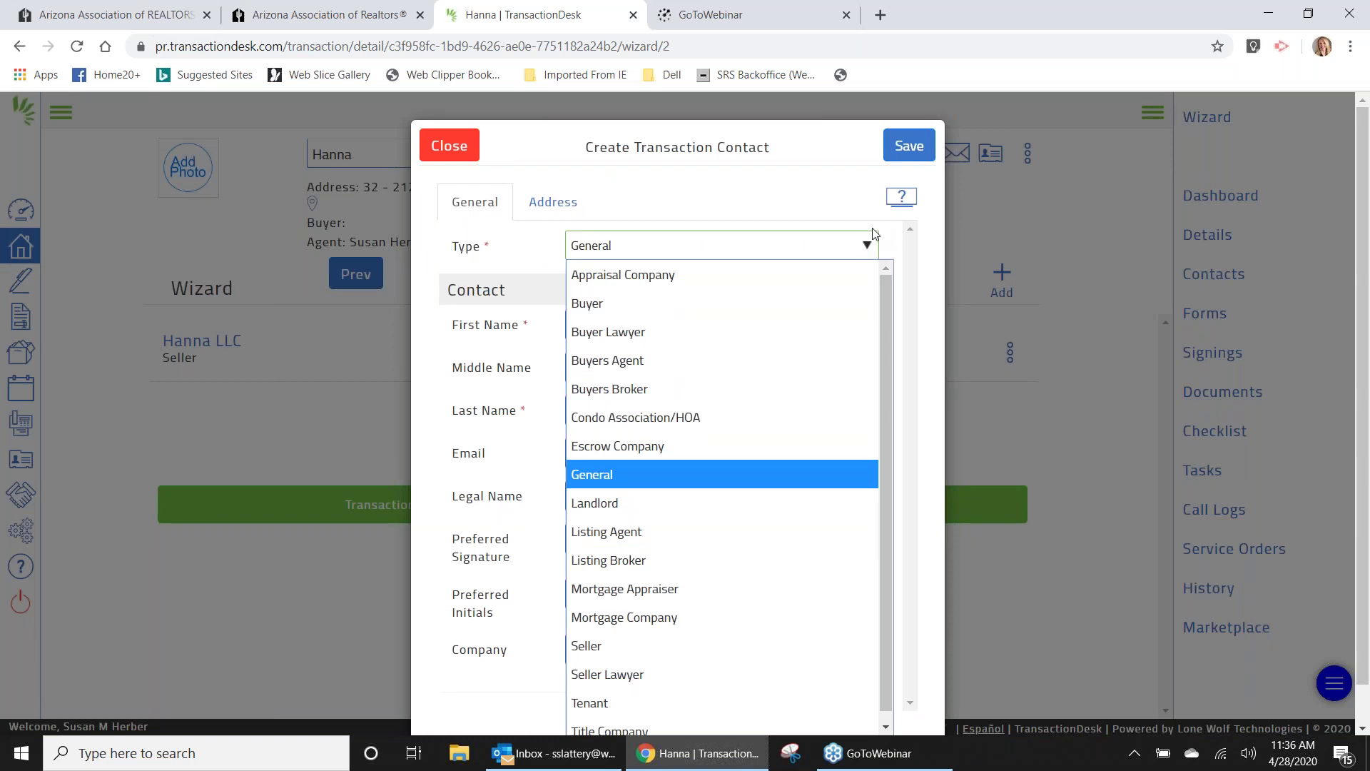
click(450, 146)
click(451, 147)
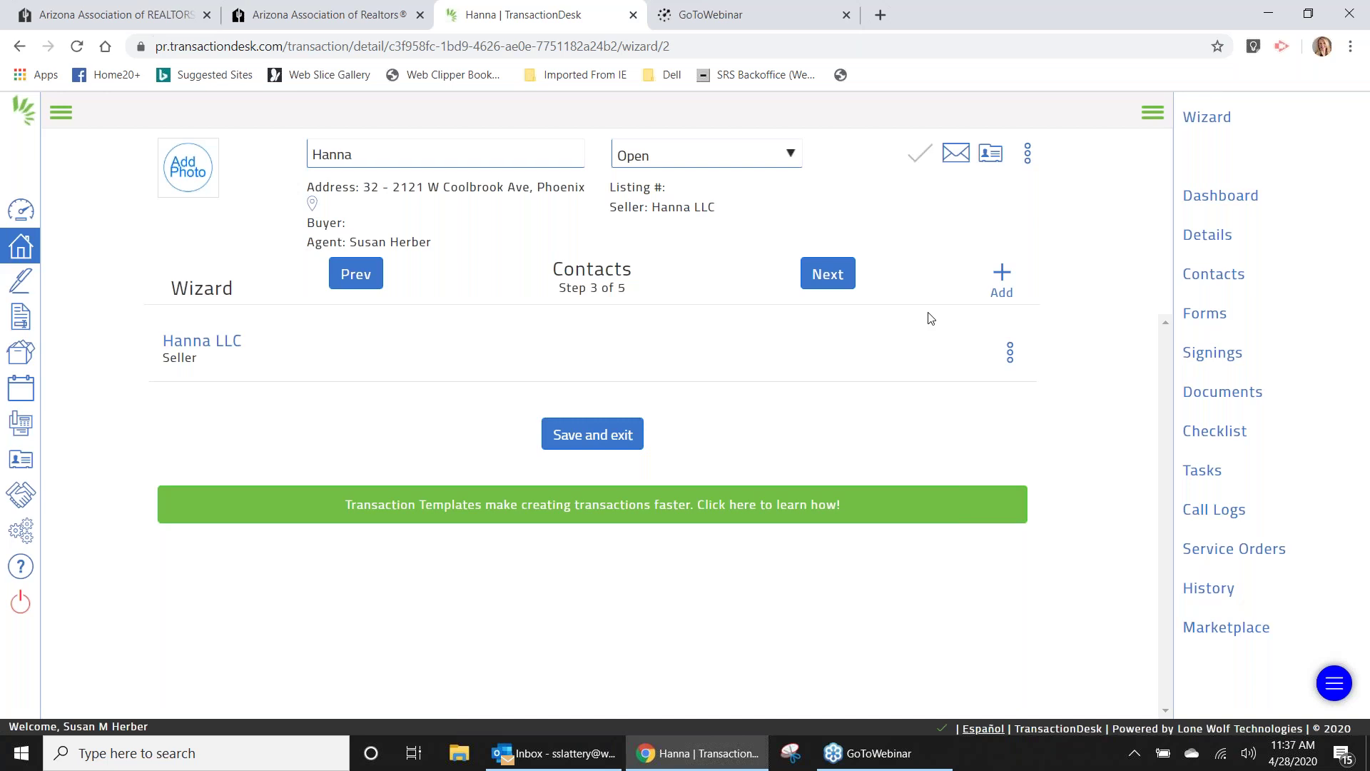
Add yourself to the Hanna transaction with contact type Listing Agent and save.
click(1001, 277)
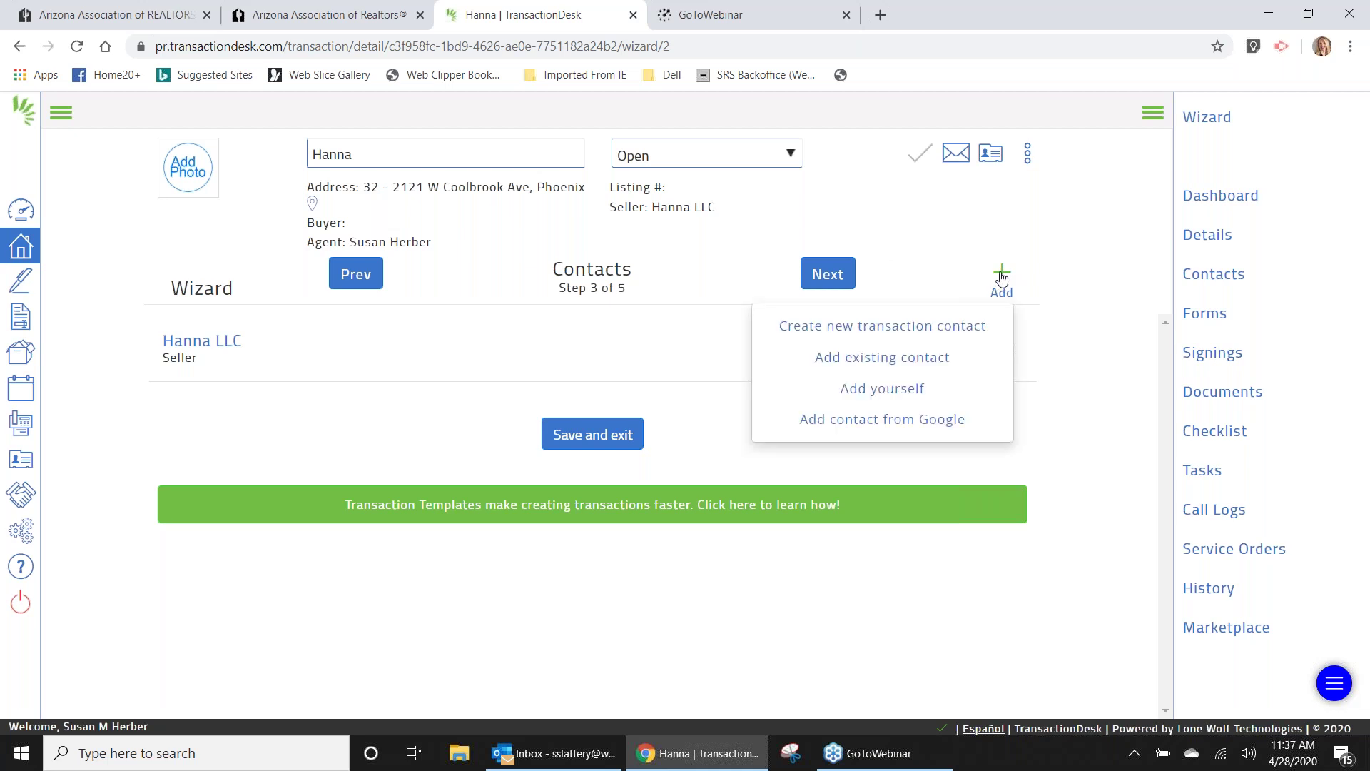
click(885, 390)
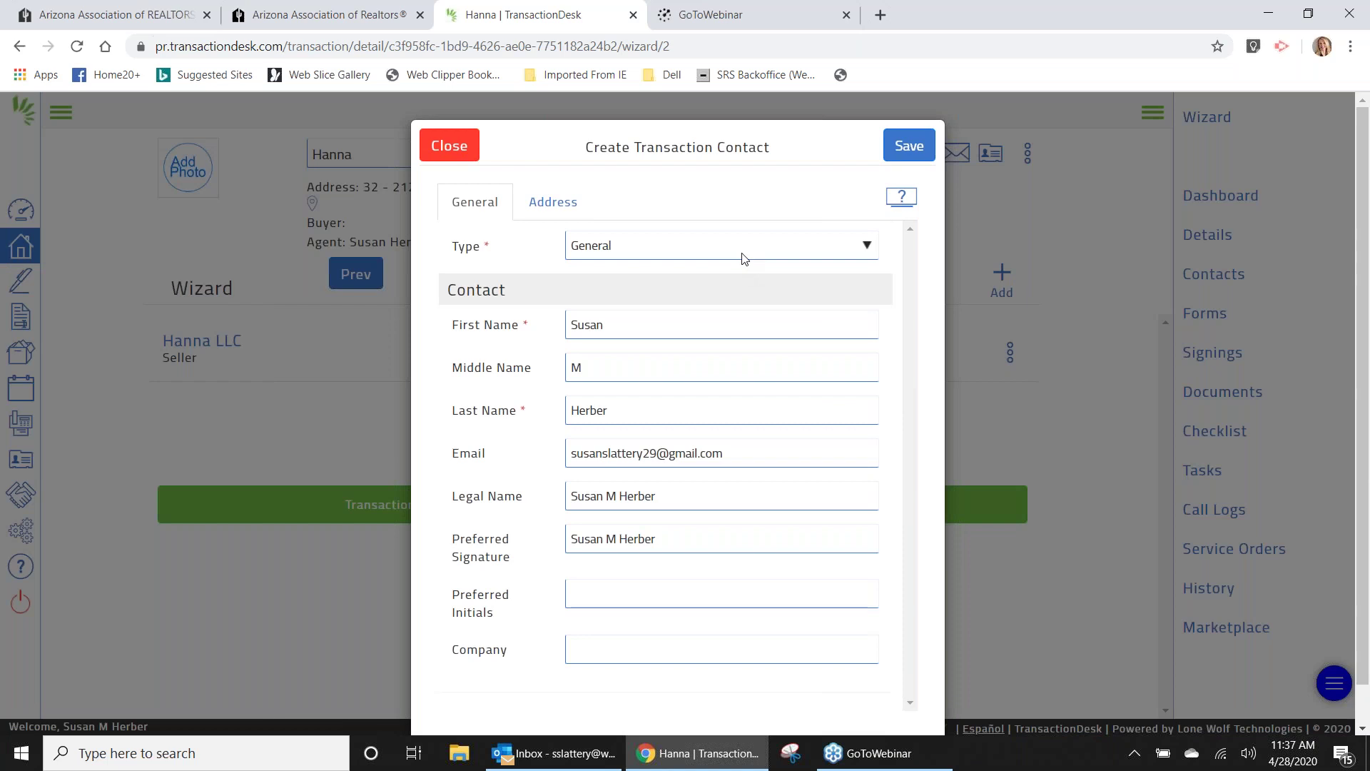
click(871, 253)
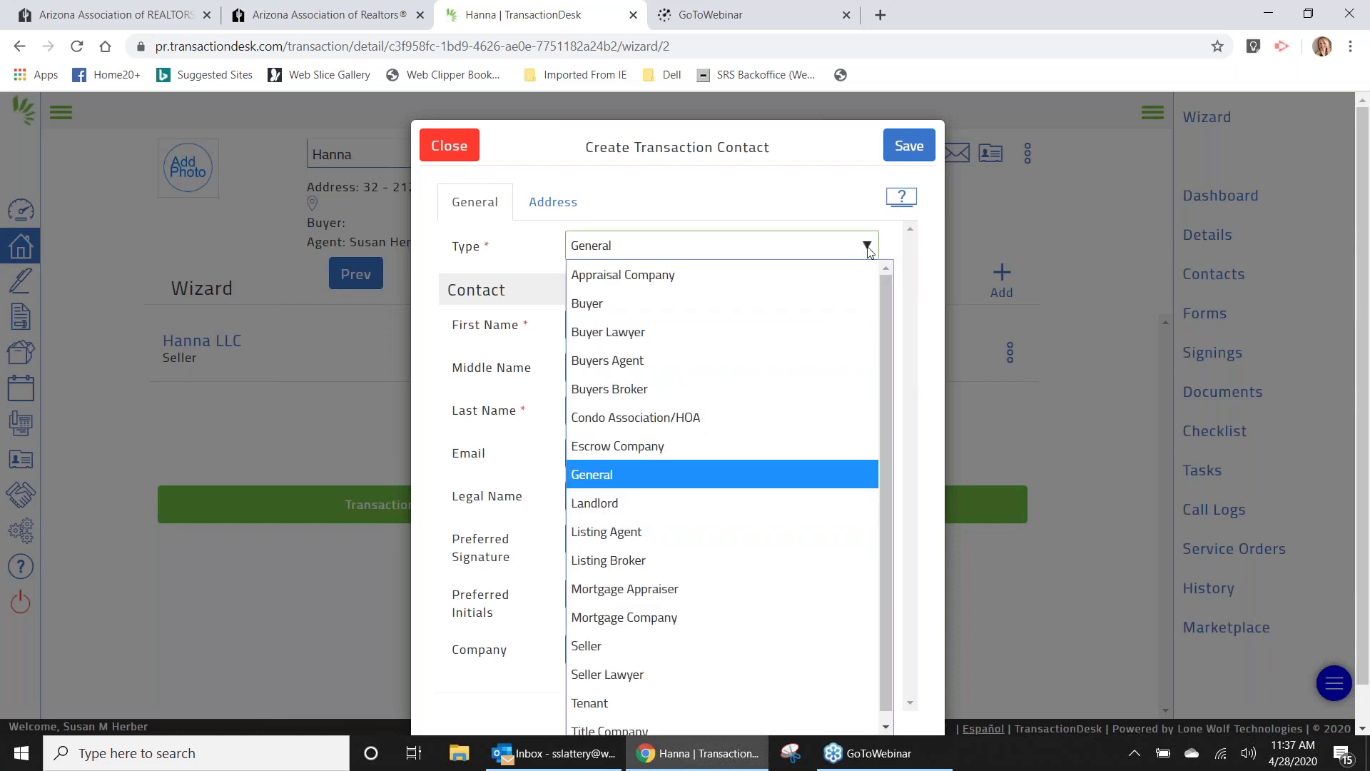
click(684, 533)
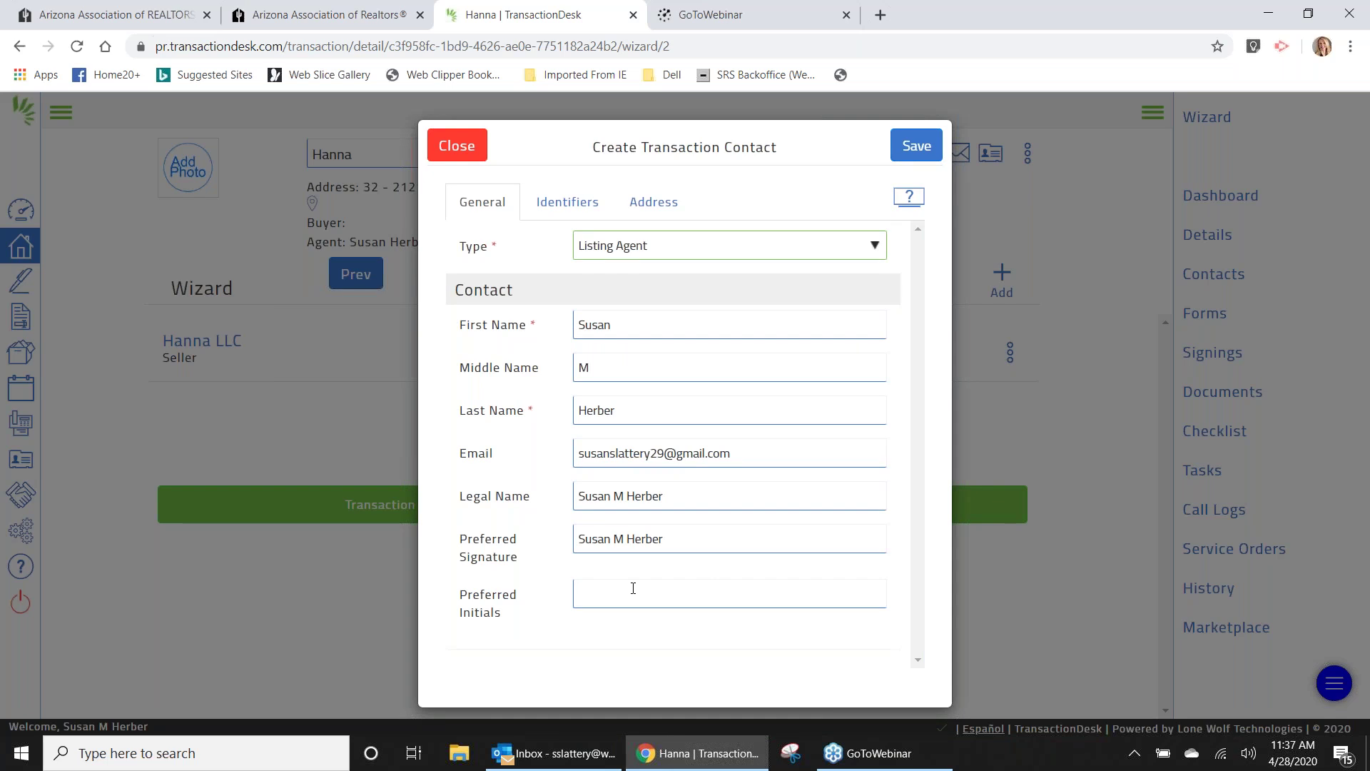
click(564, 208)
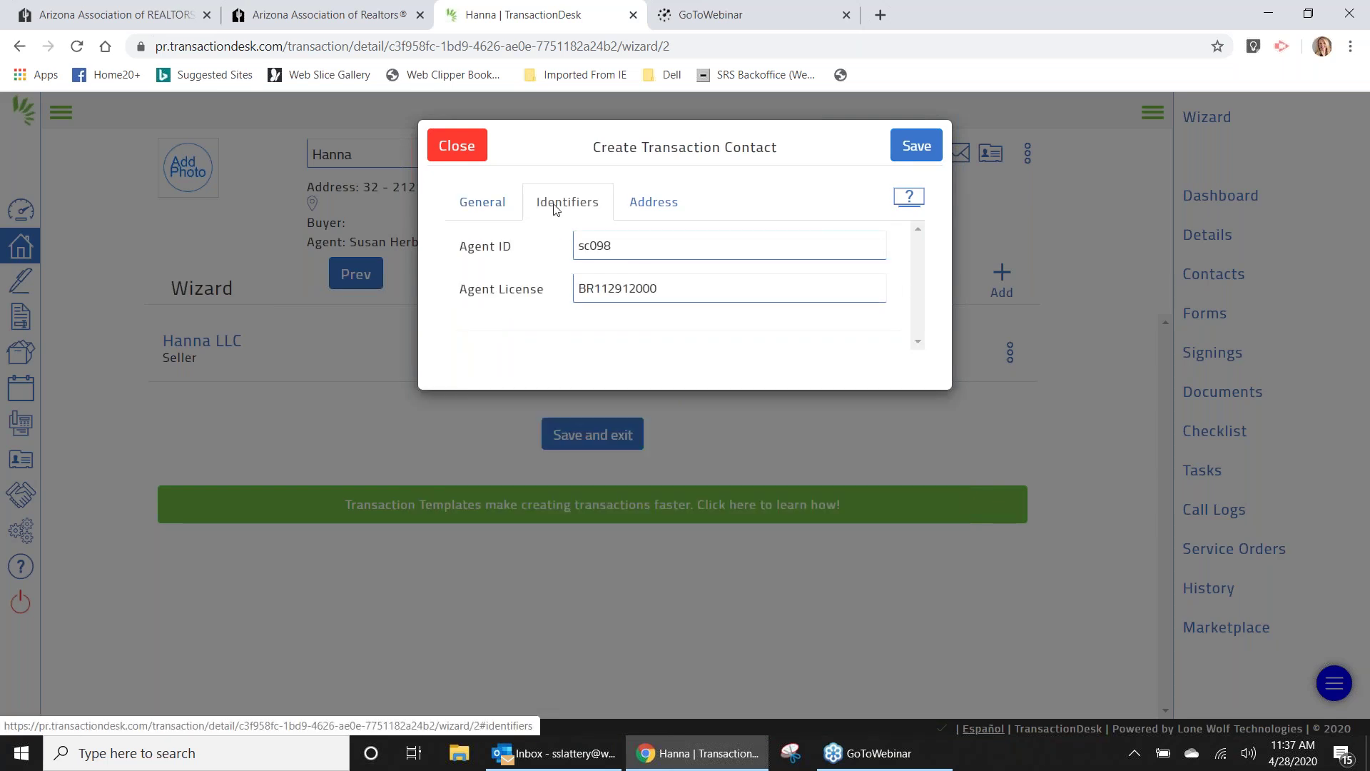
click(474, 207)
click(921, 145)
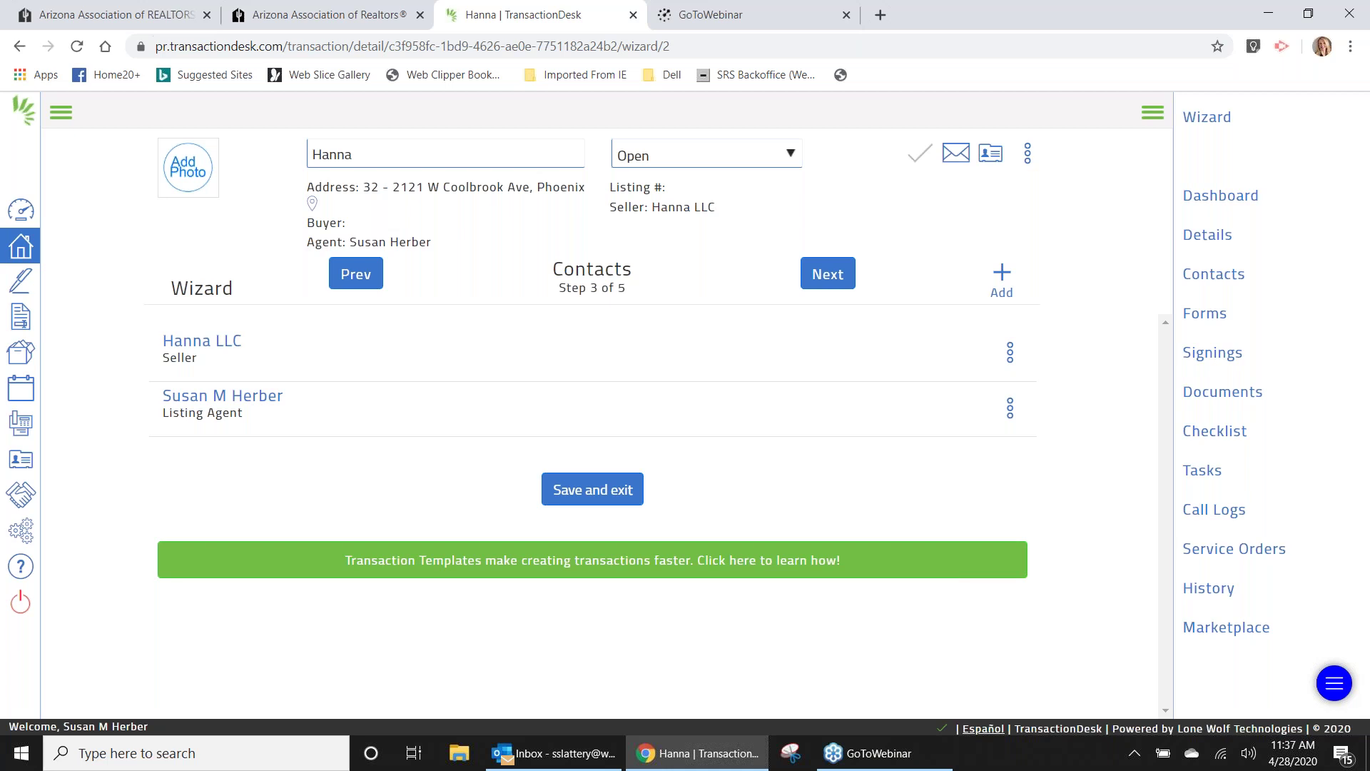
Advance Hanna's wizard to Forms, step 4 of 5, and scroll through the form list.
click(828, 280)
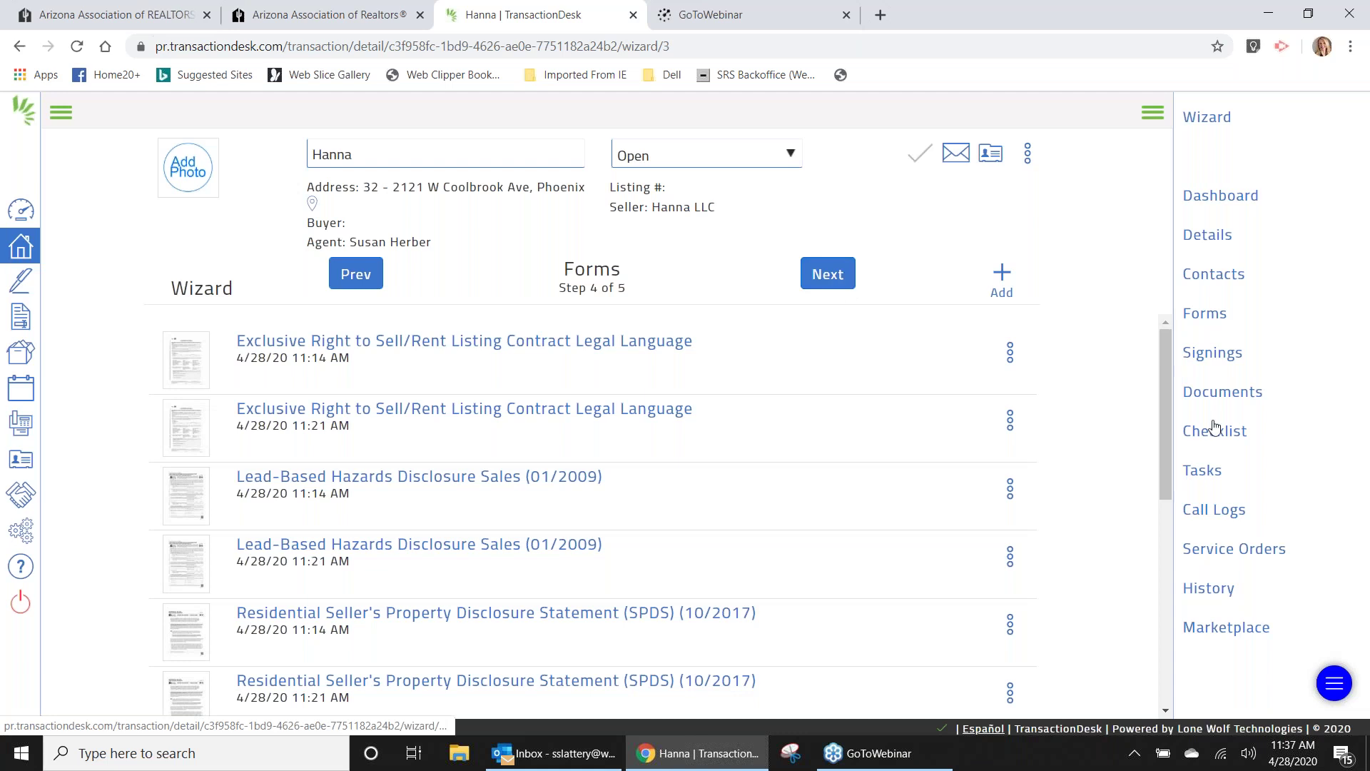
drag(1166, 412, 1179, 557)
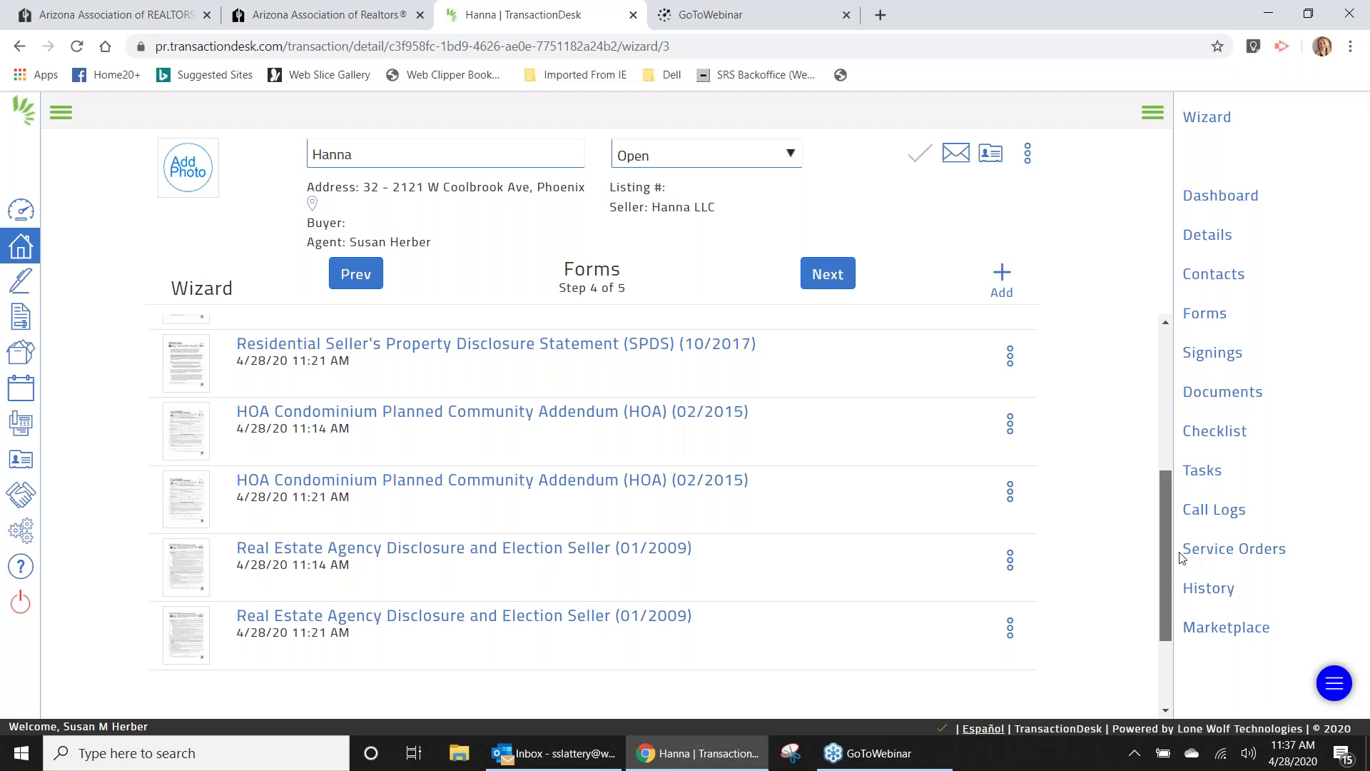
drag(1181, 555, 1177, 347)
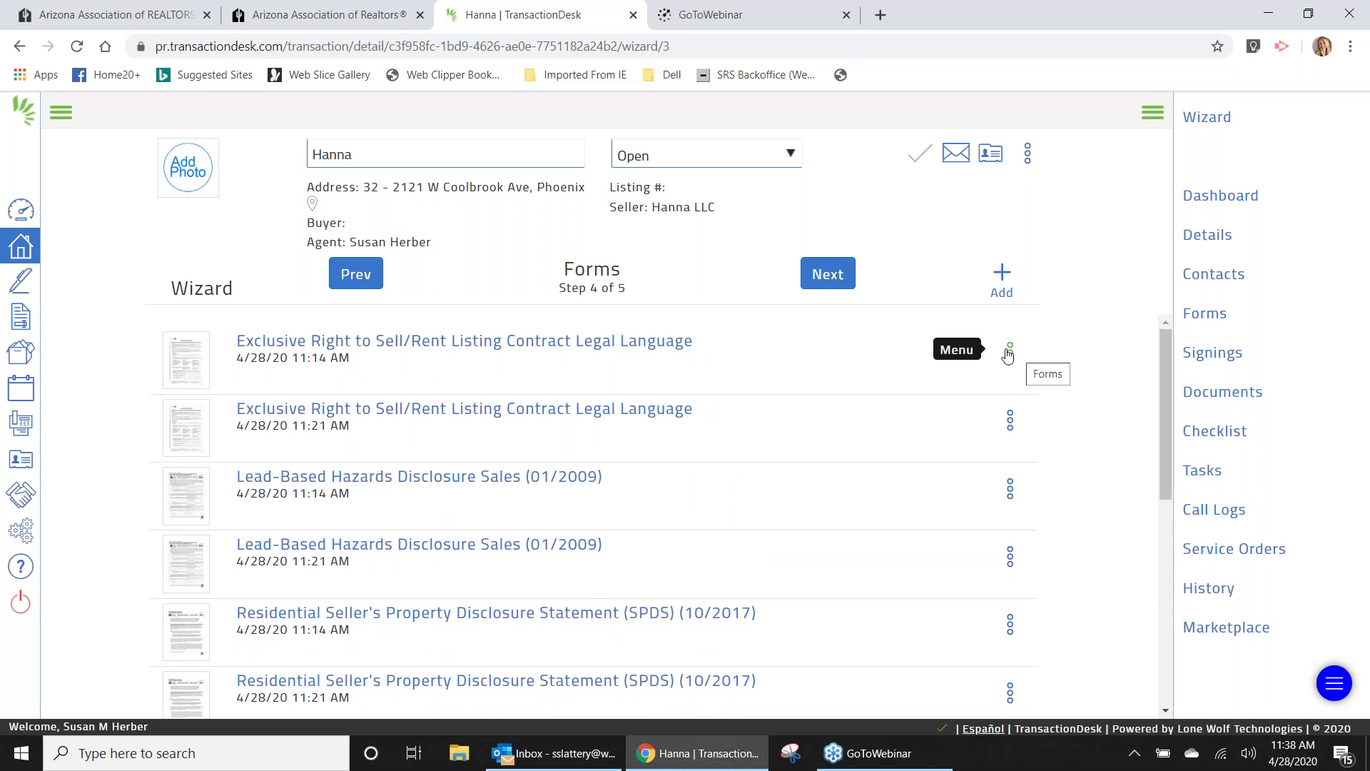
Delete the duplicate listing contract and Lead-Based Hazards forms.
click(1009, 350)
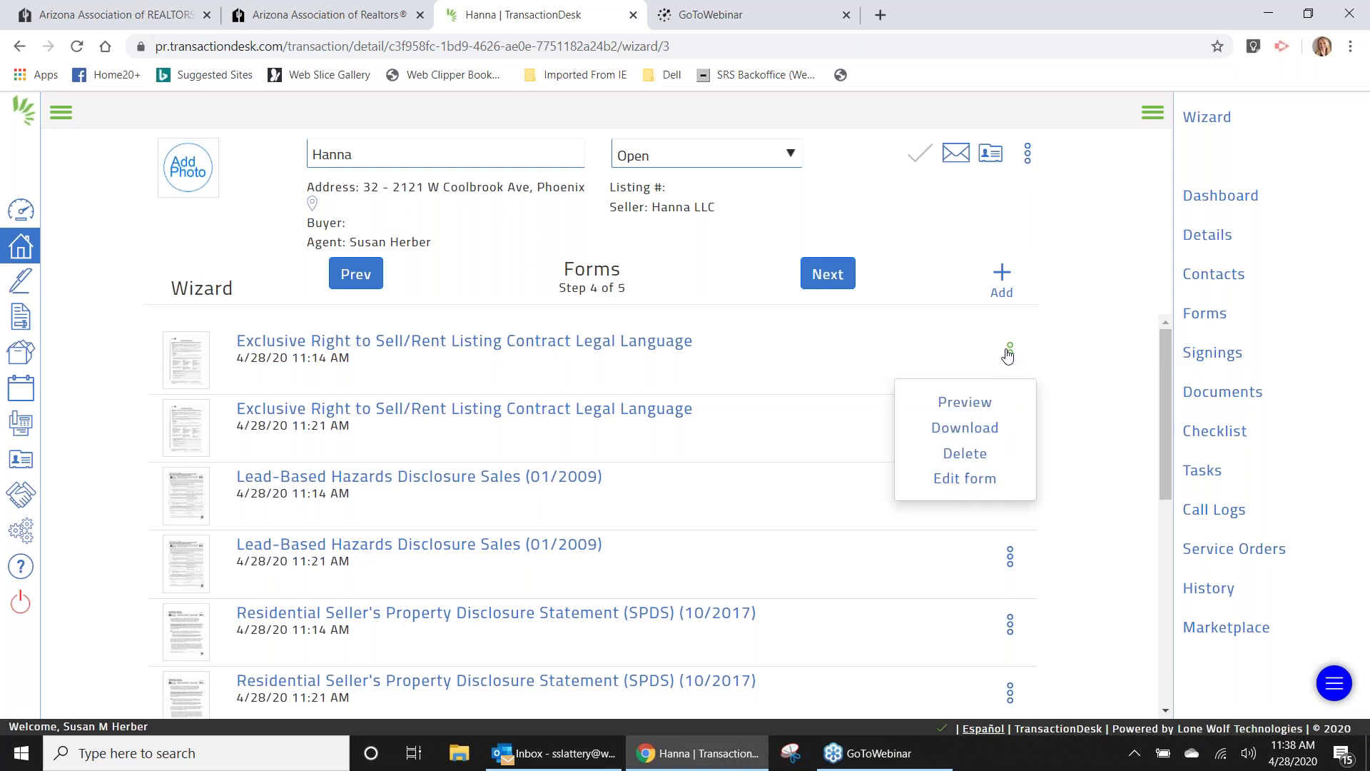
click(965, 454)
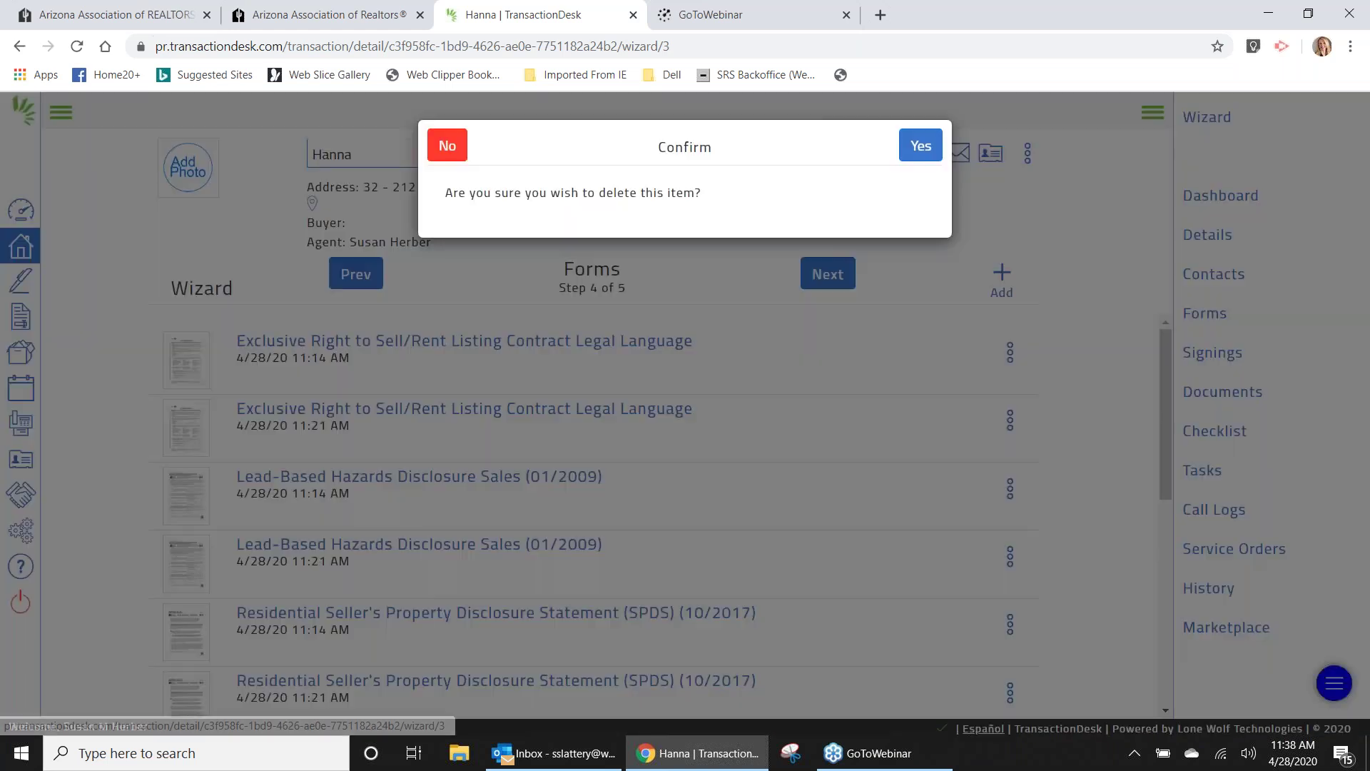
click(921, 147)
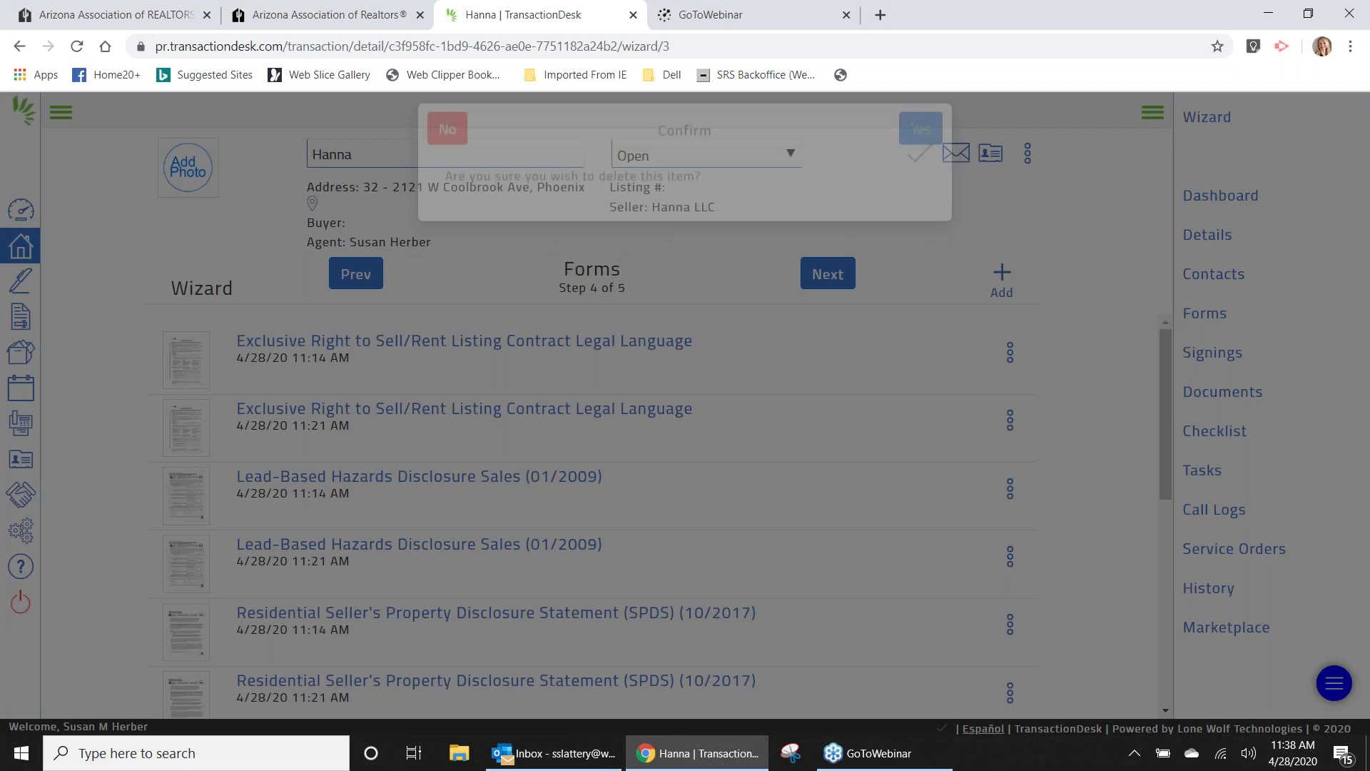
click(1011, 421)
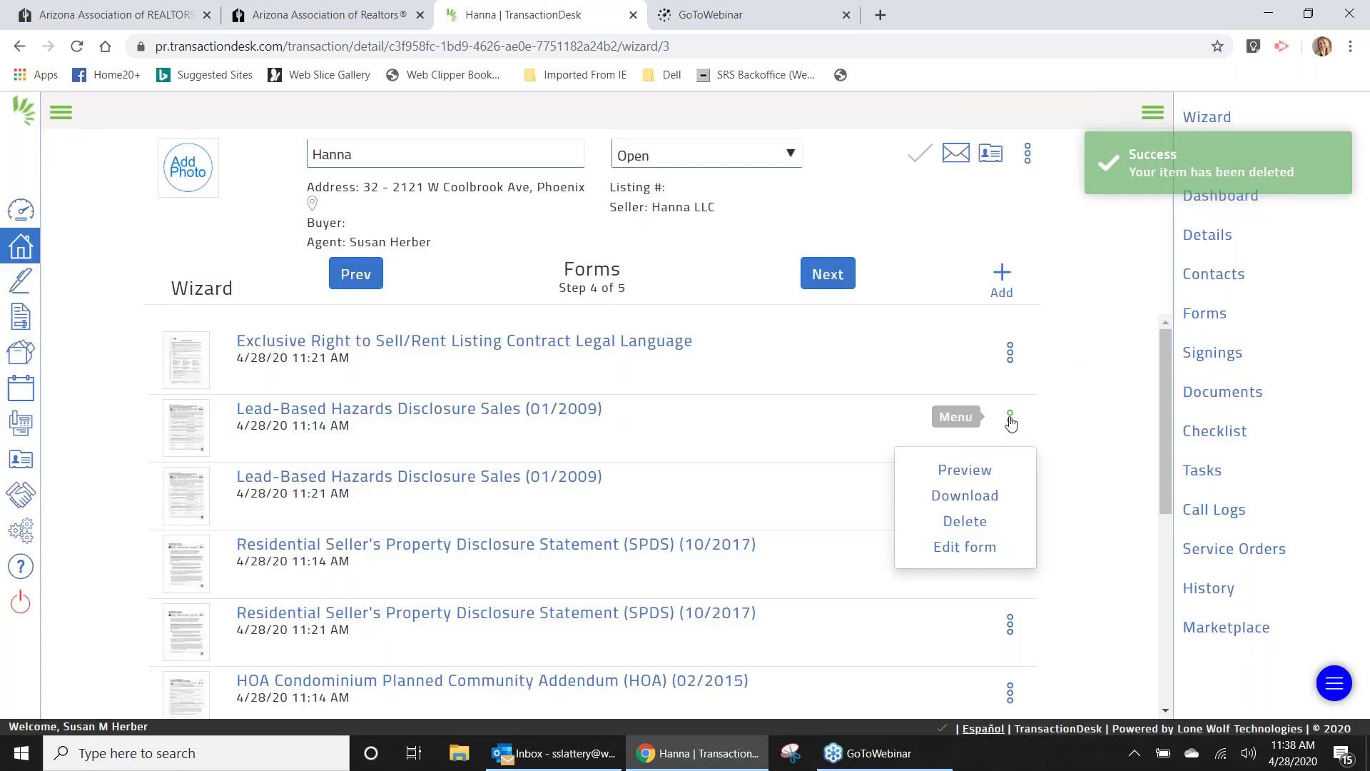
click(965, 522)
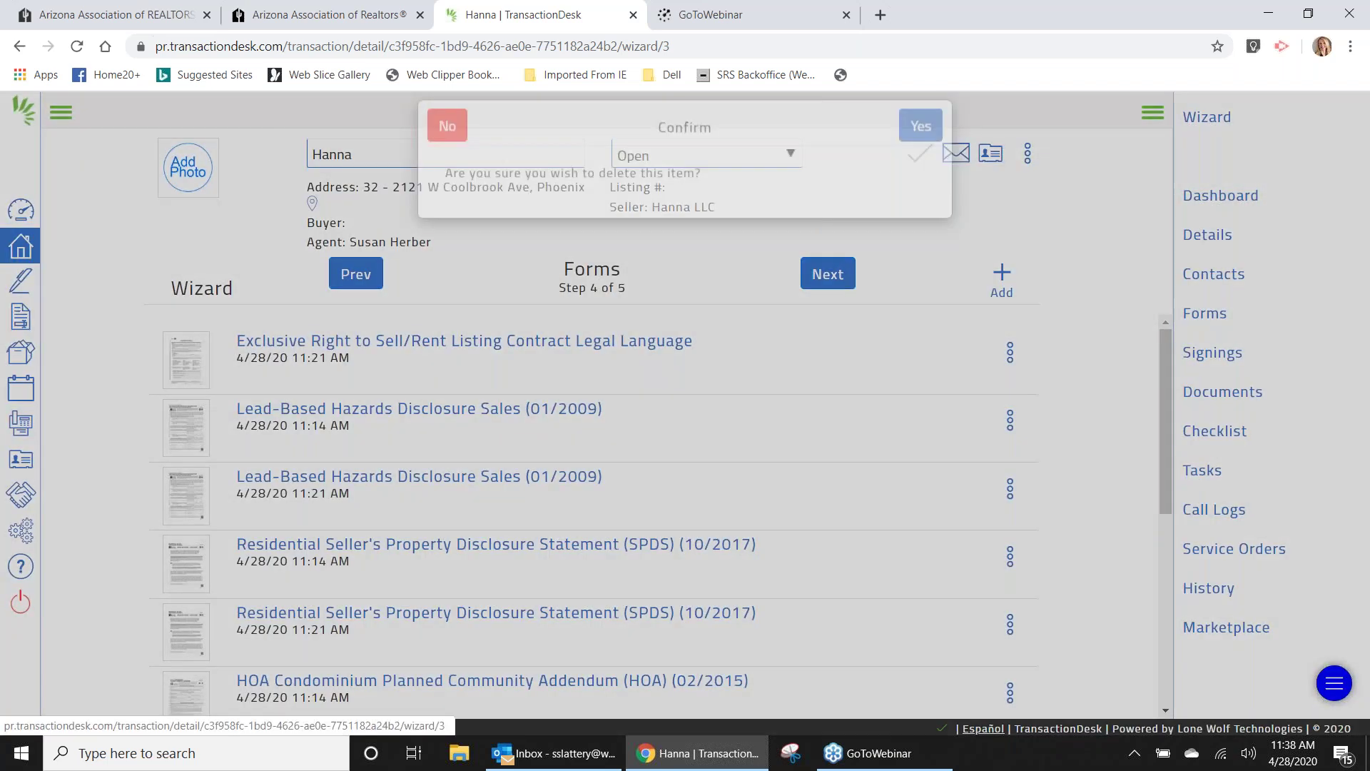
click(918, 145)
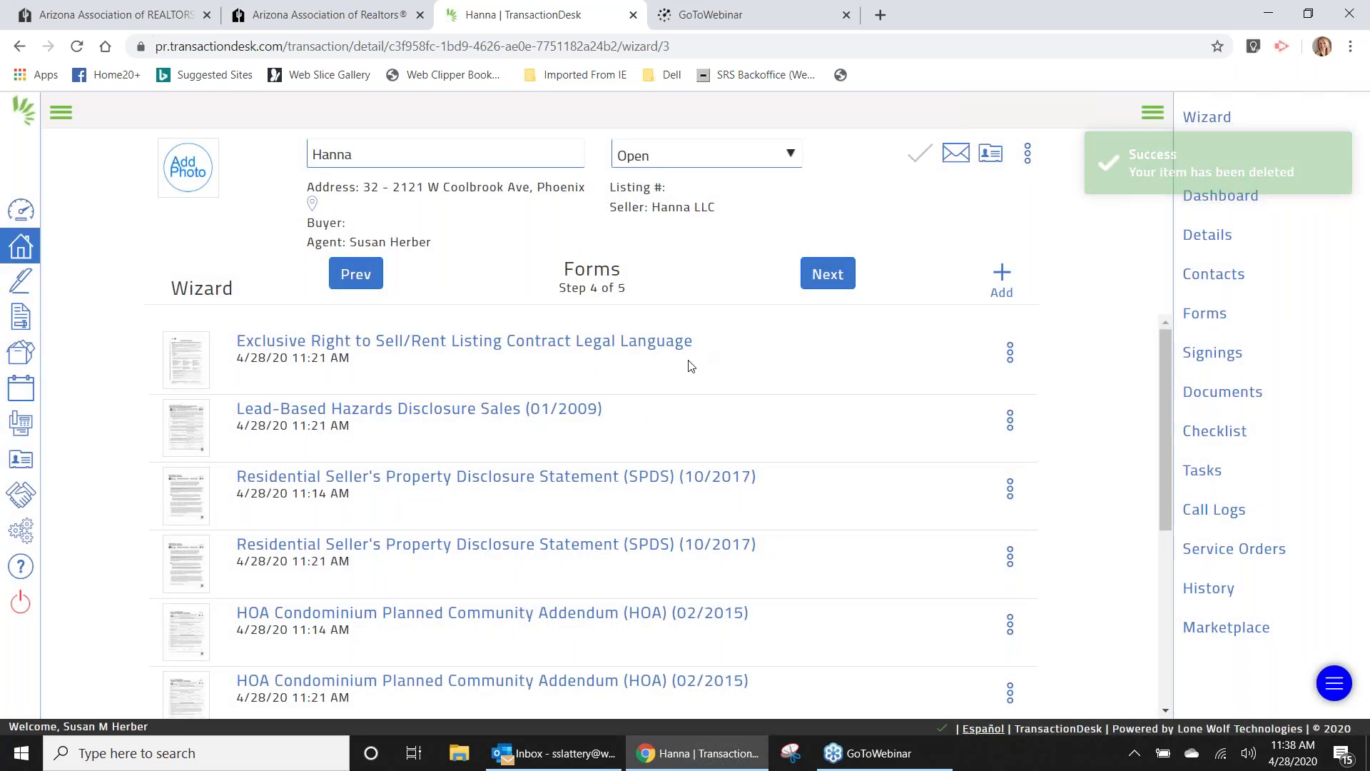
Keep the later SPDS form by cancelling its deletion, and delete the duplicate HOA form.
click(1011, 560)
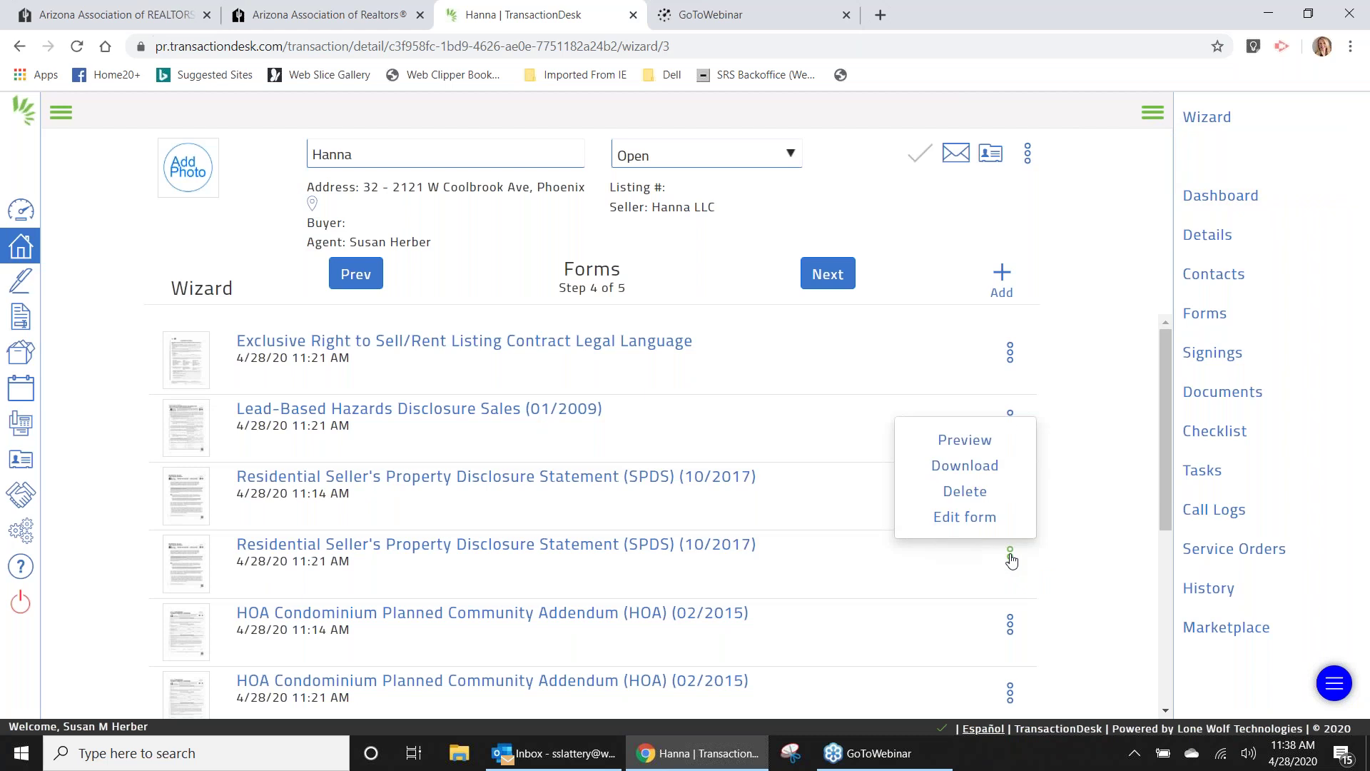
click(965, 492)
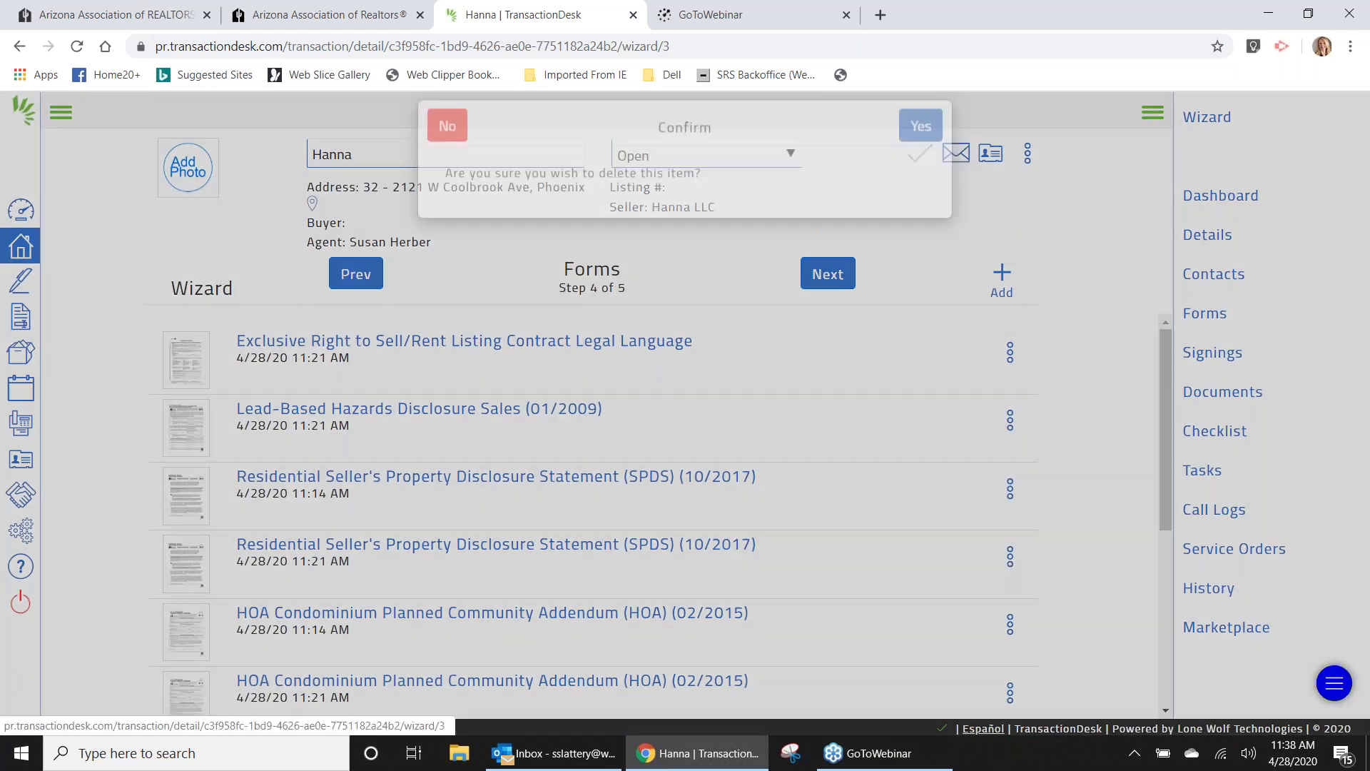
click(448, 145)
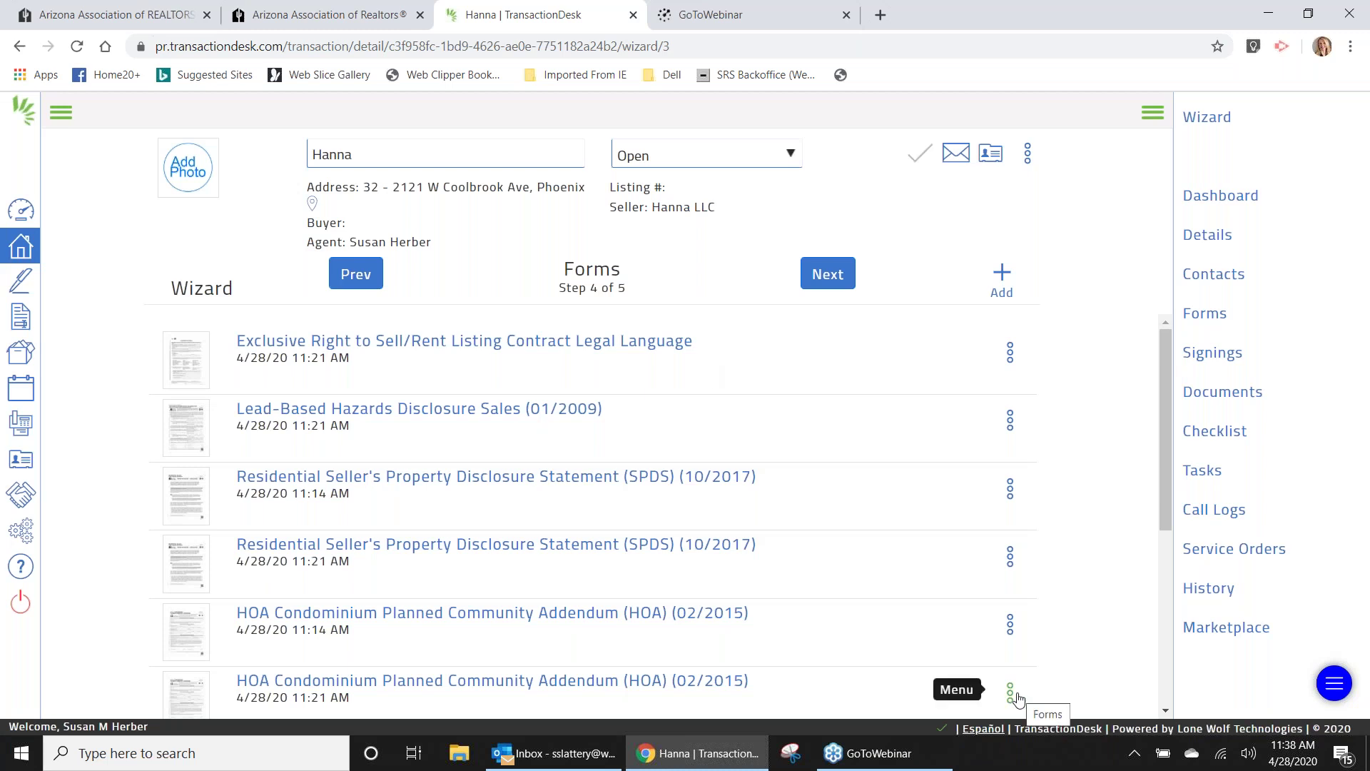
click(1011, 692)
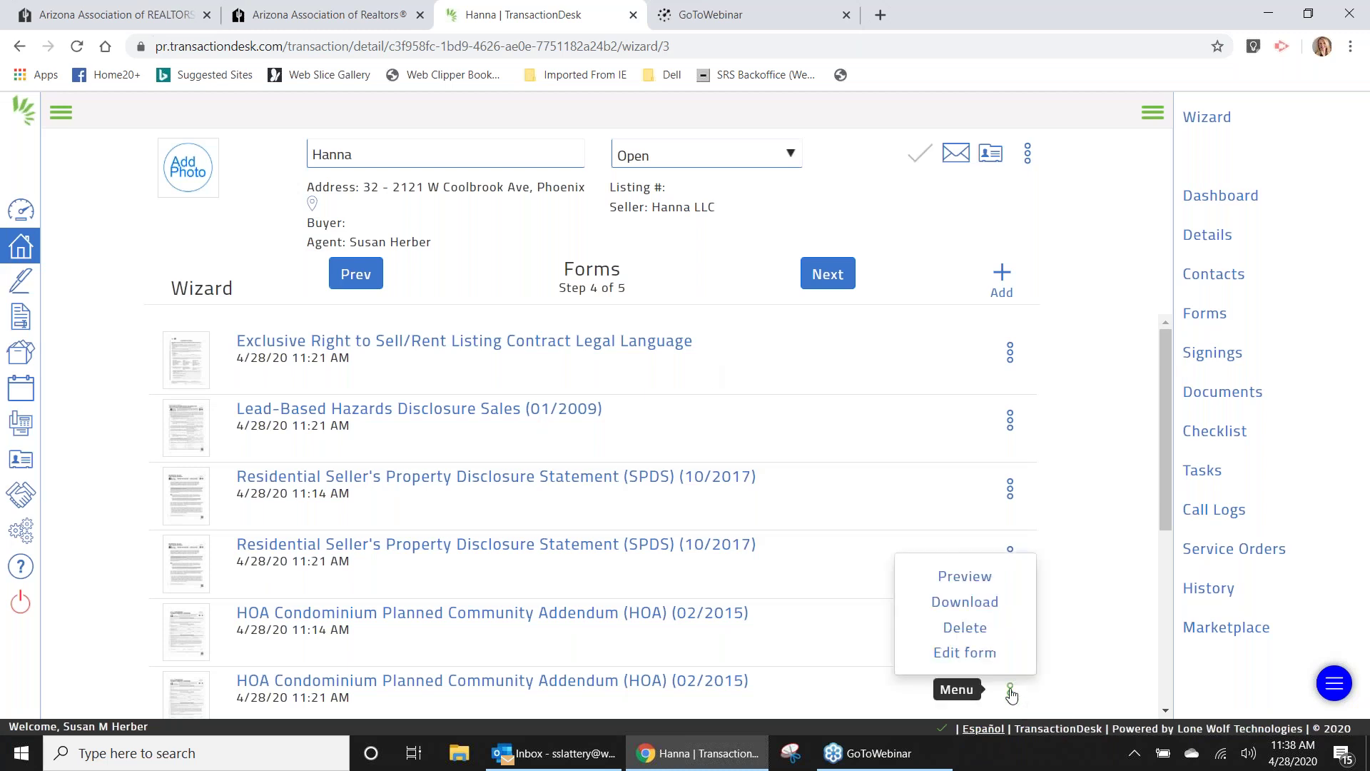
click(980, 628)
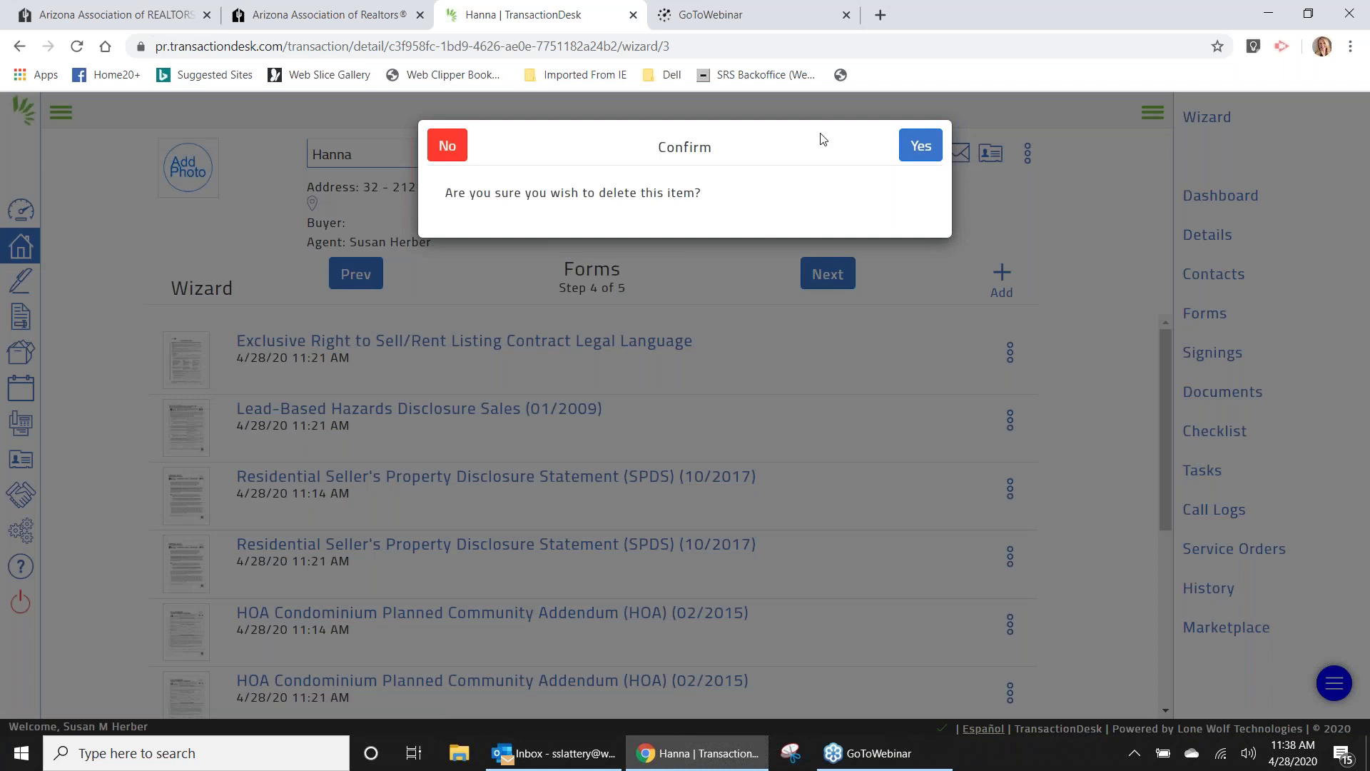
click(921, 146)
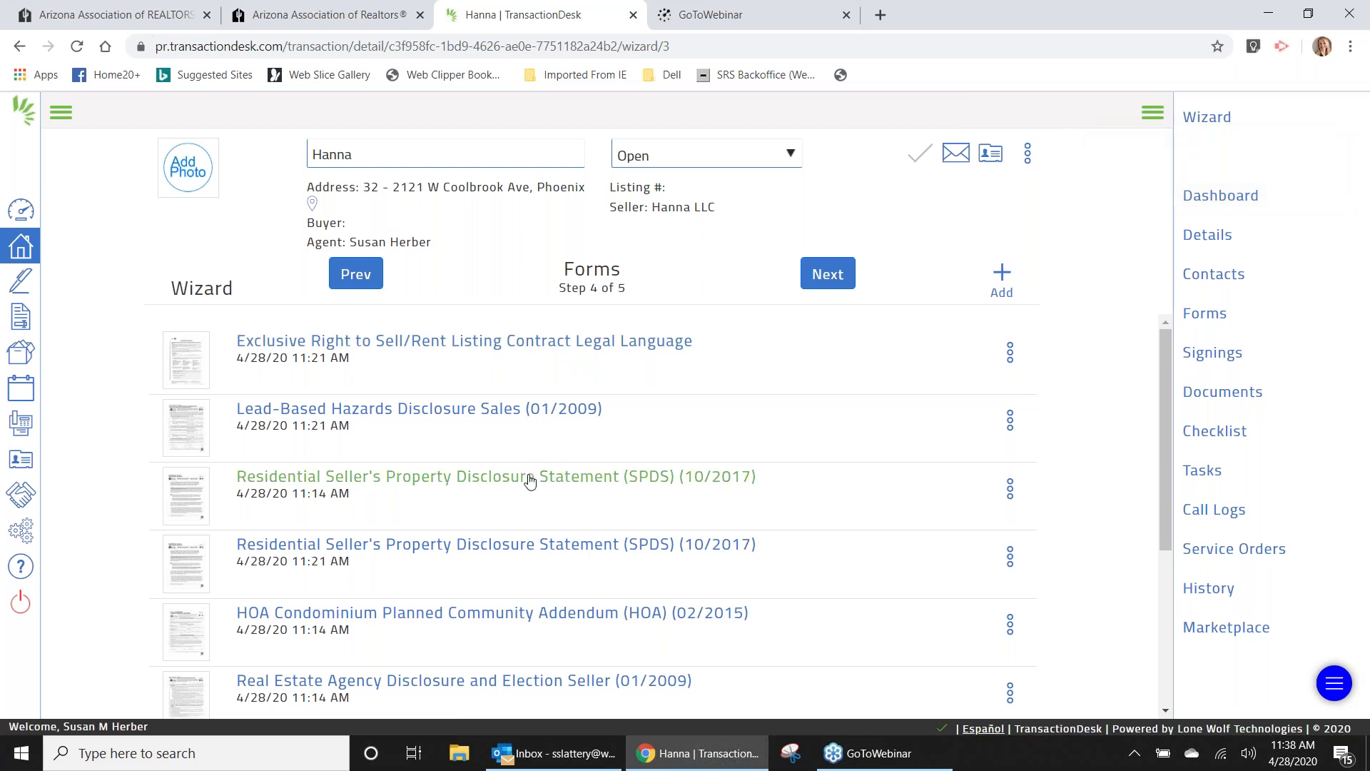
Delete the duplicate SPDS form and the extra Agency Disclosure form.
click(1012, 557)
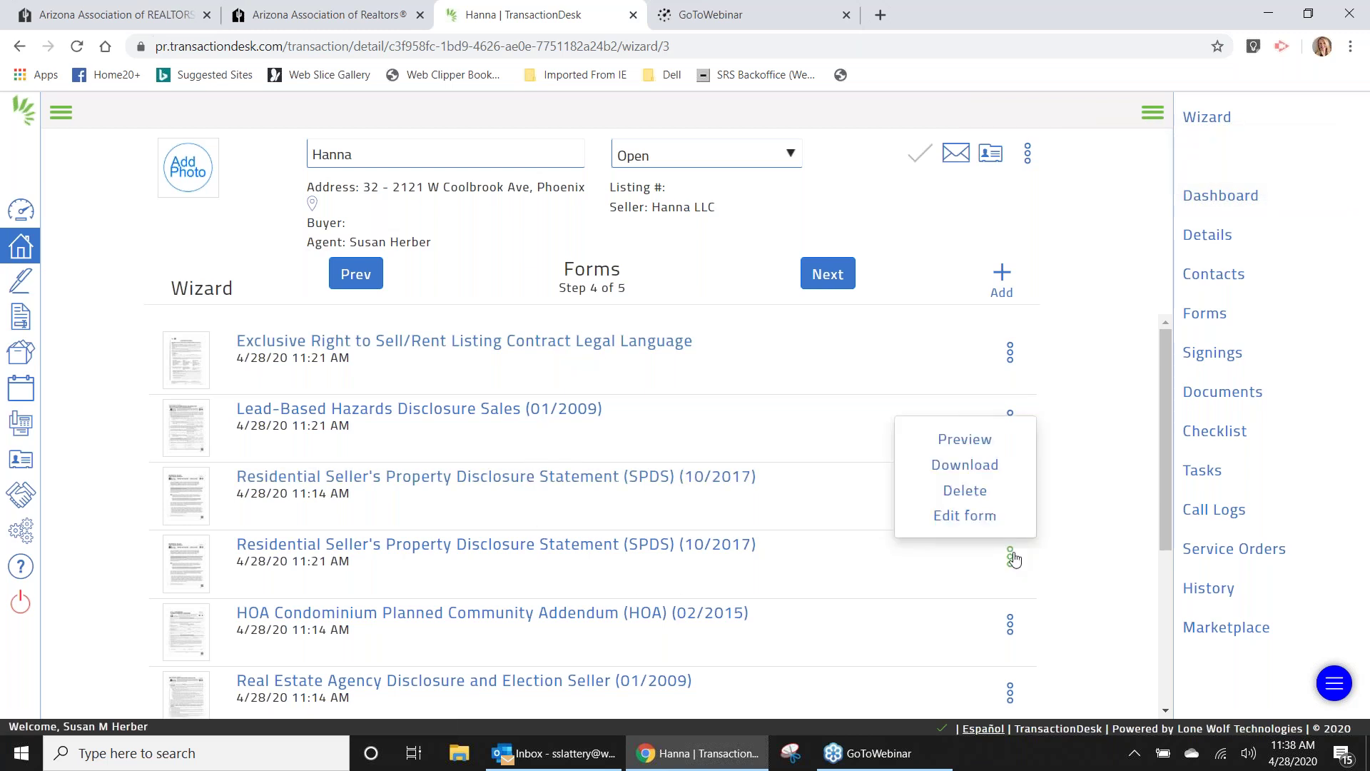
click(968, 491)
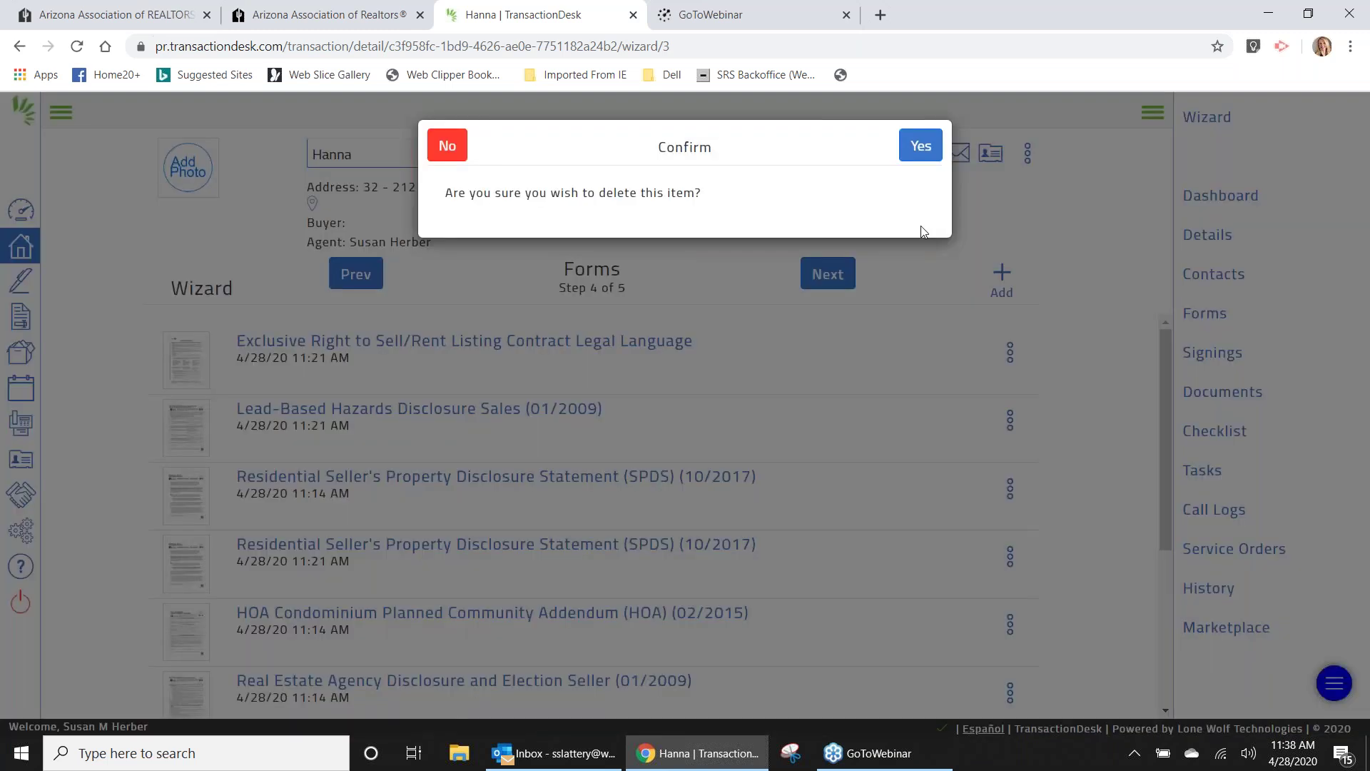
click(923, 146)
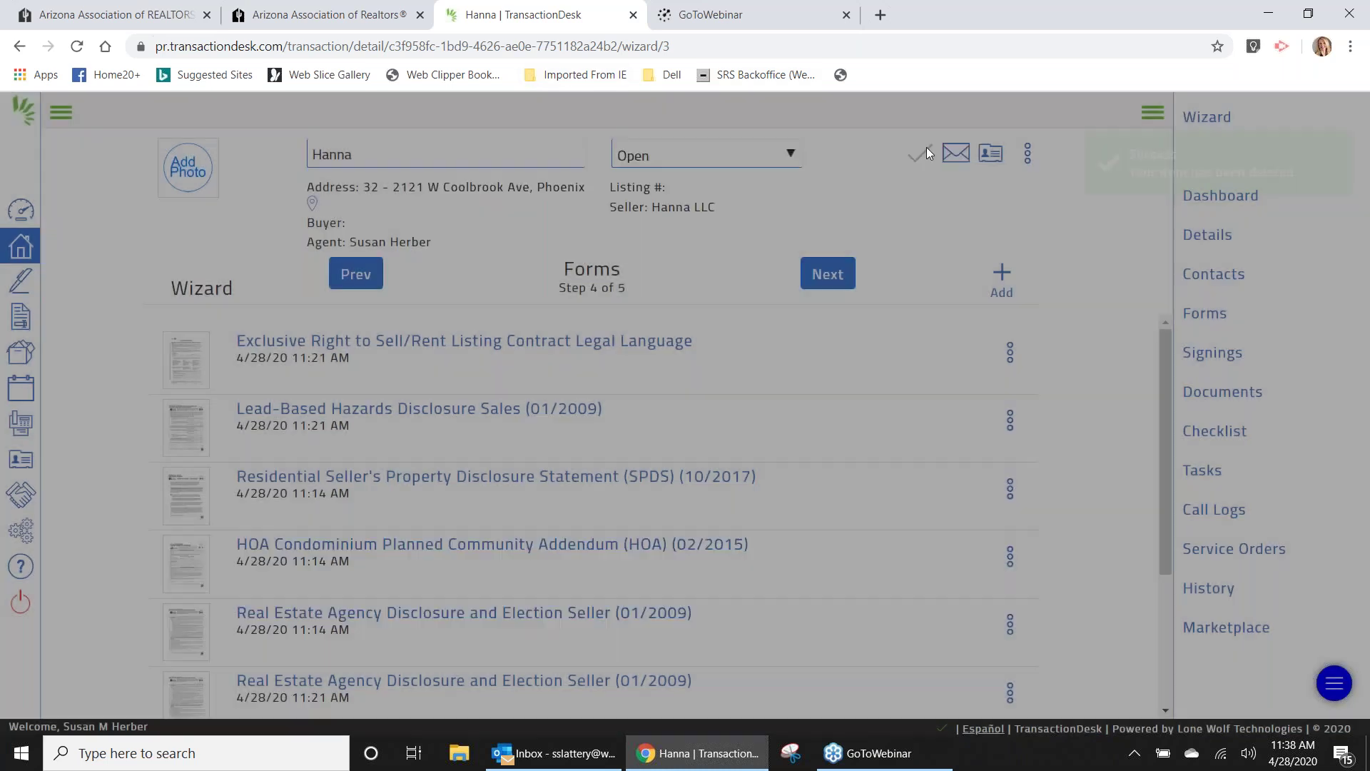
drag(1167, 340, 1167, 408)
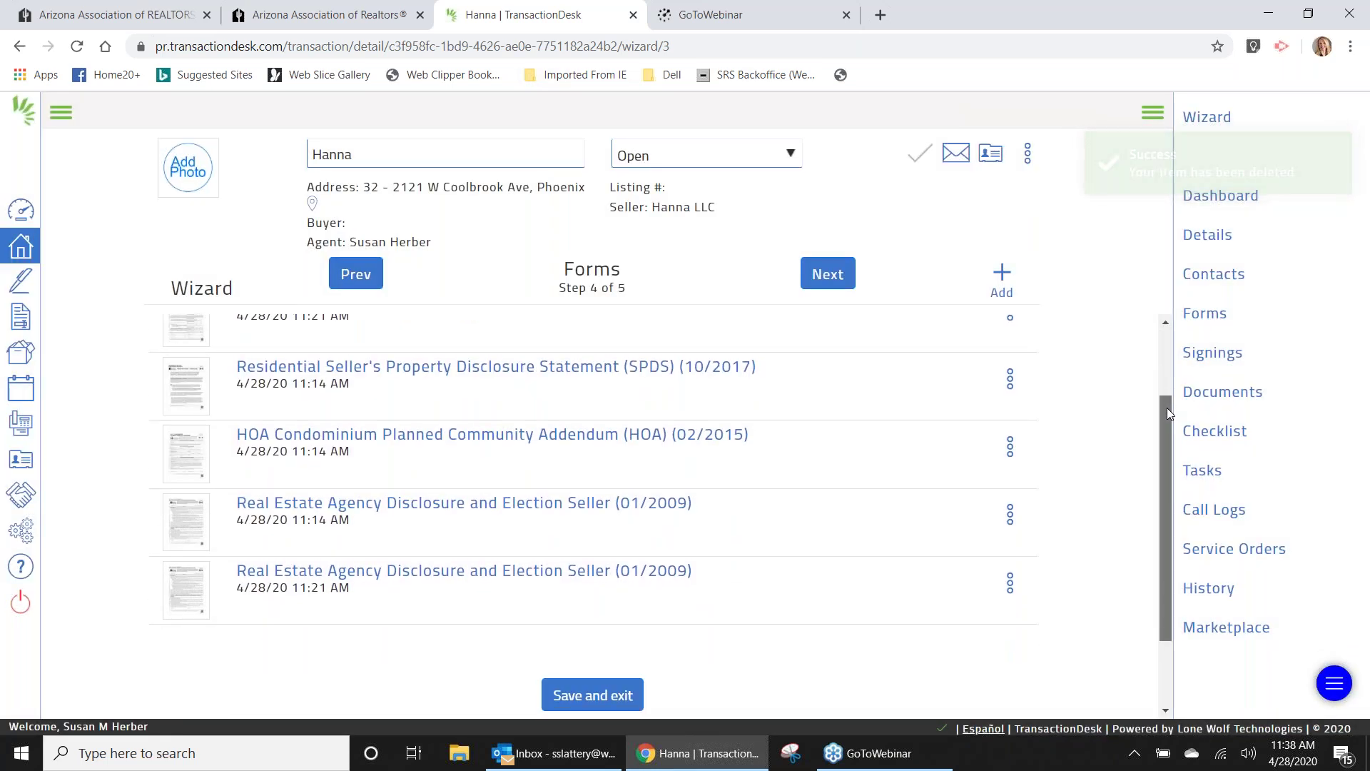
click(1010, 588)
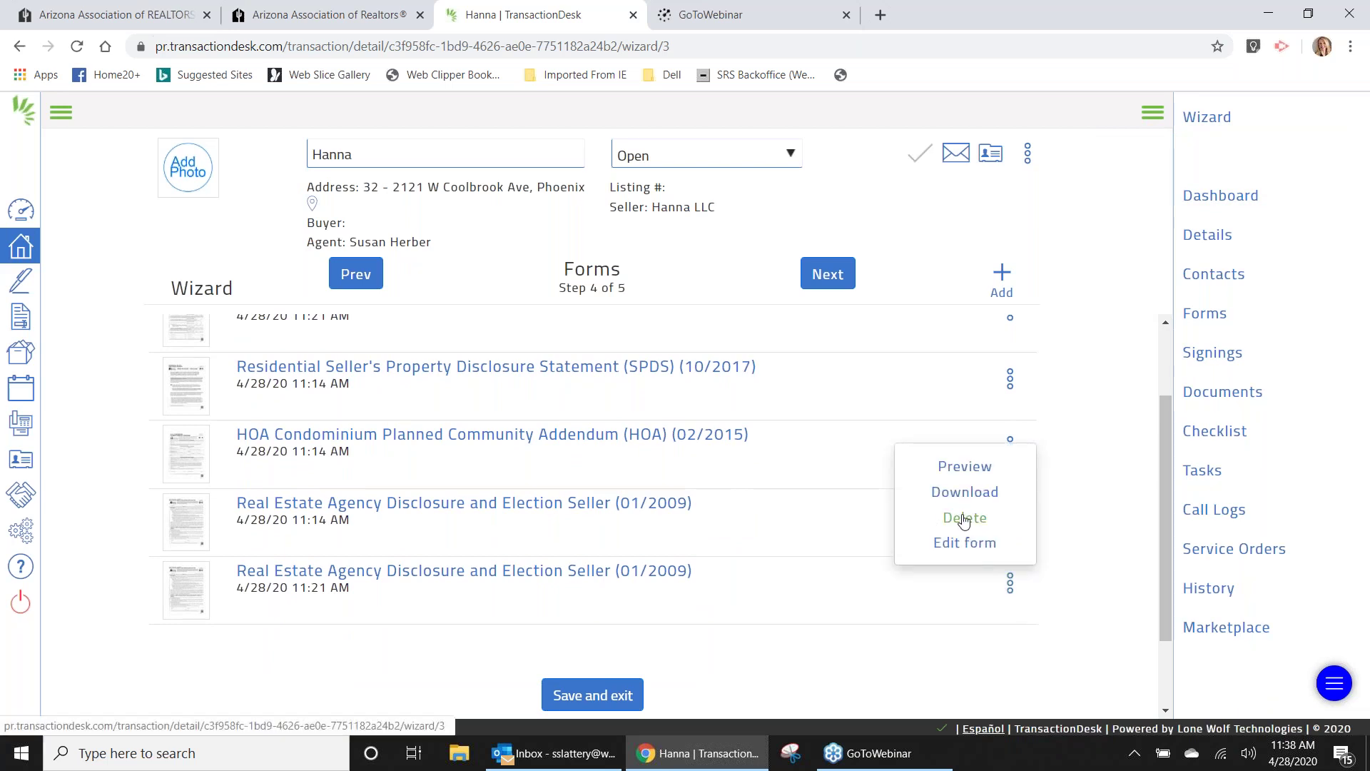
click(965, 519)
click(921, 146)
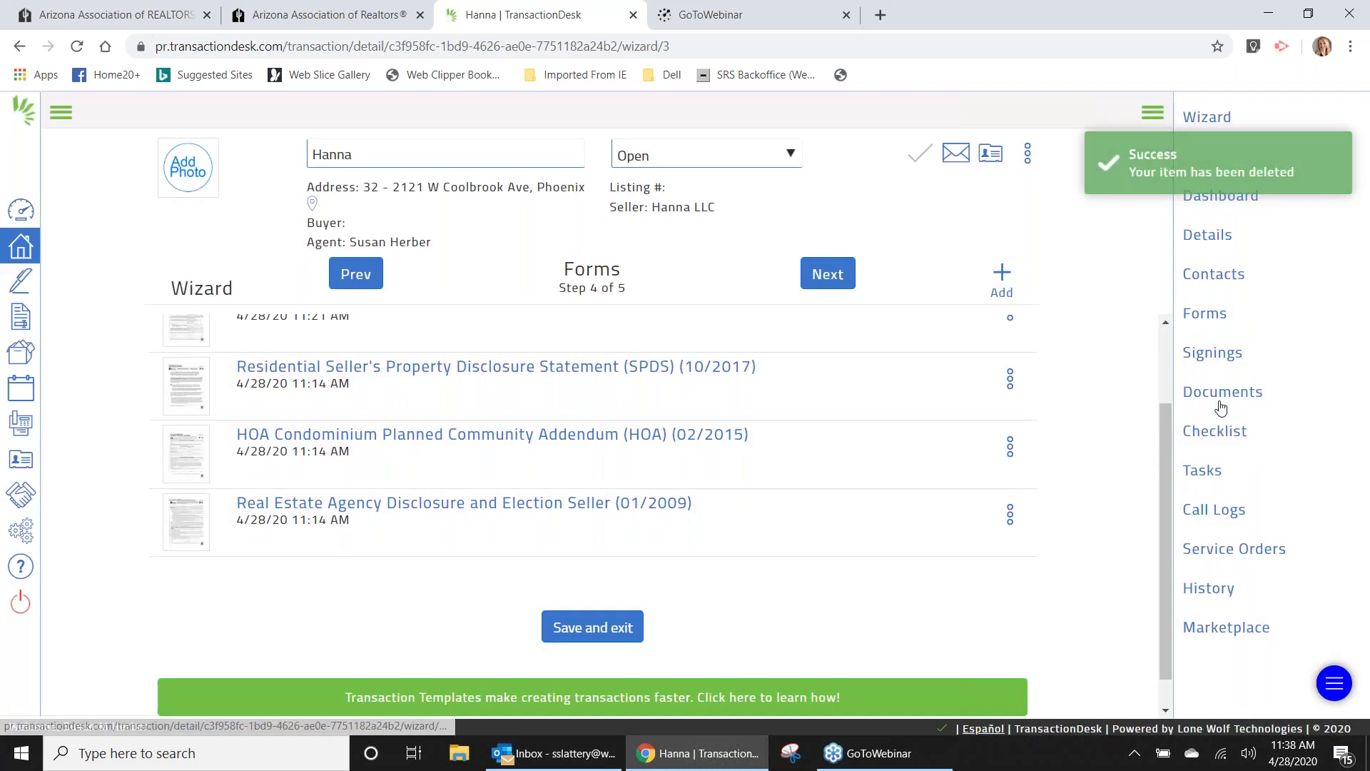
scroll(1166, 422, up, 3)
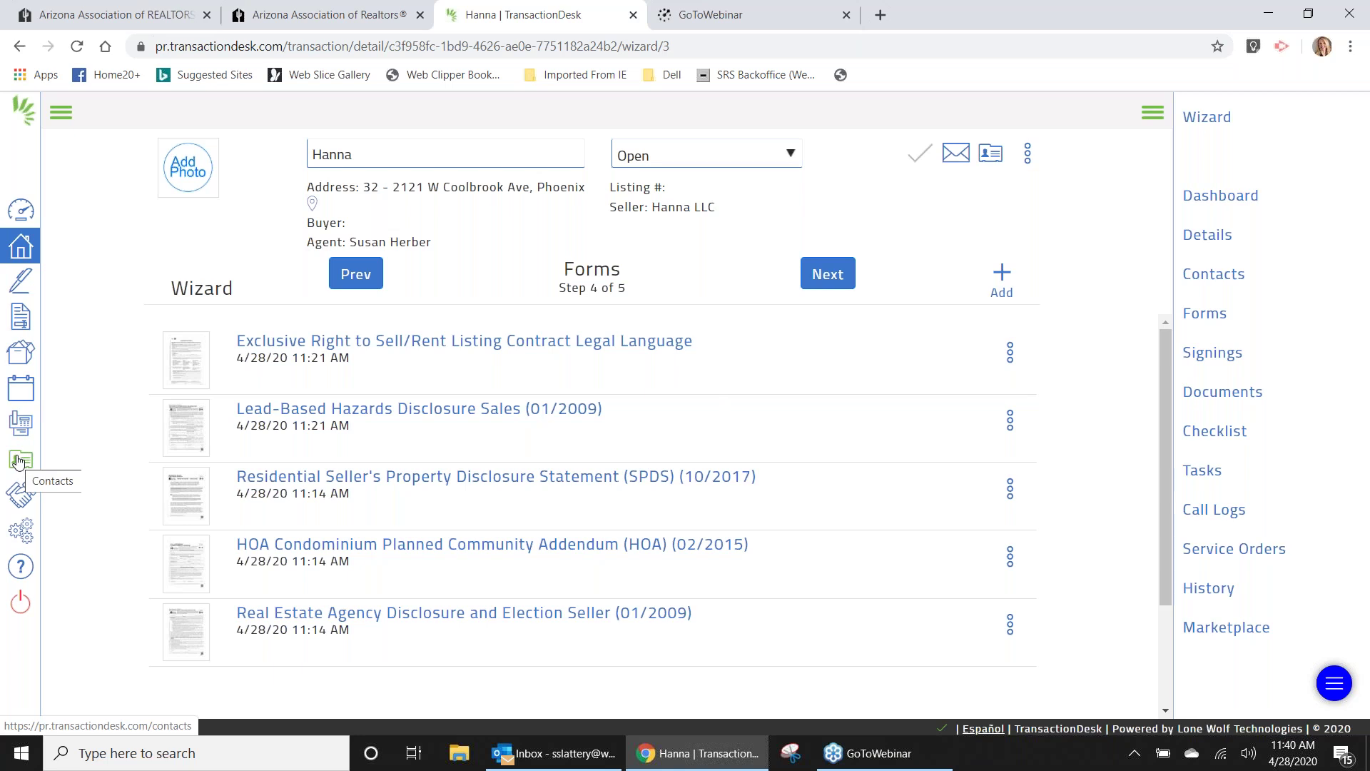
Review the transaction's Contacts, Documents and Forms panels, ending on the wizard's Contacts step.
click(1203, 277)
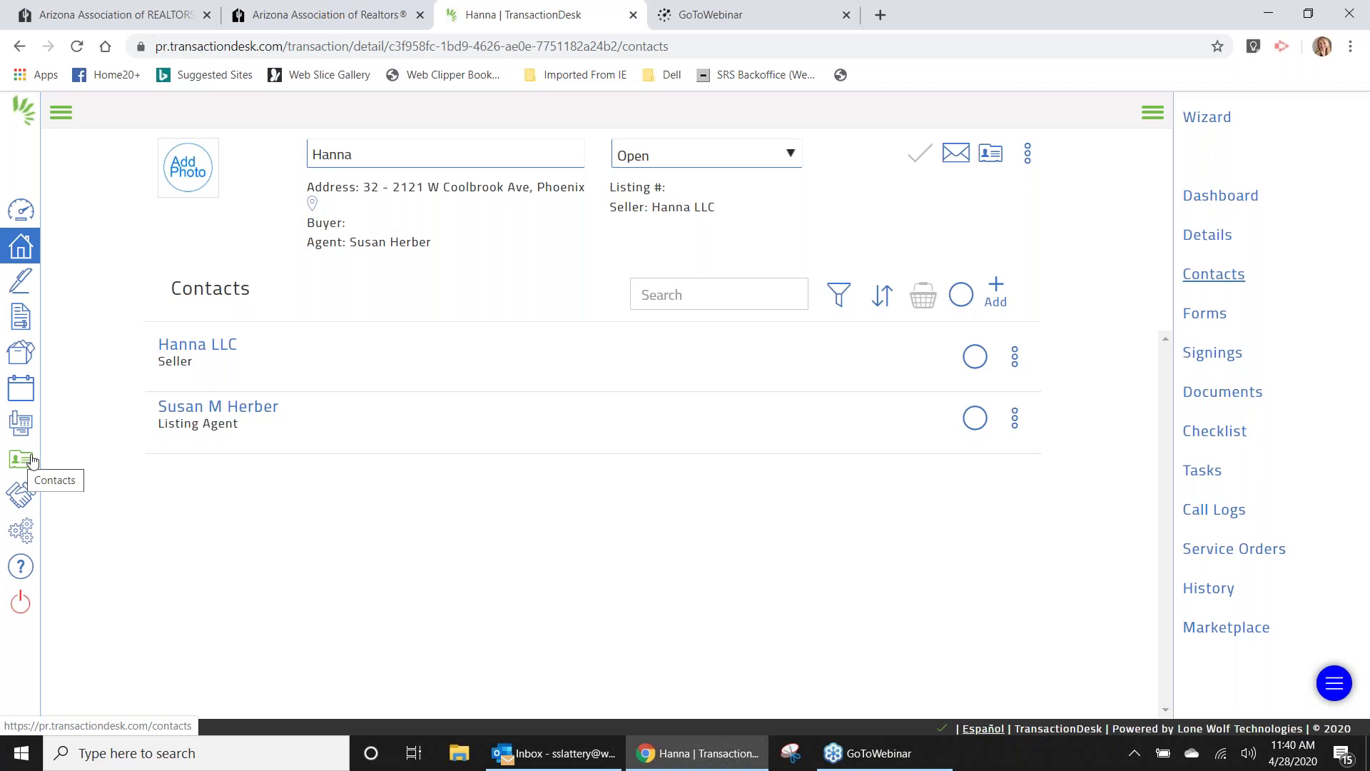
click(1207, 120)
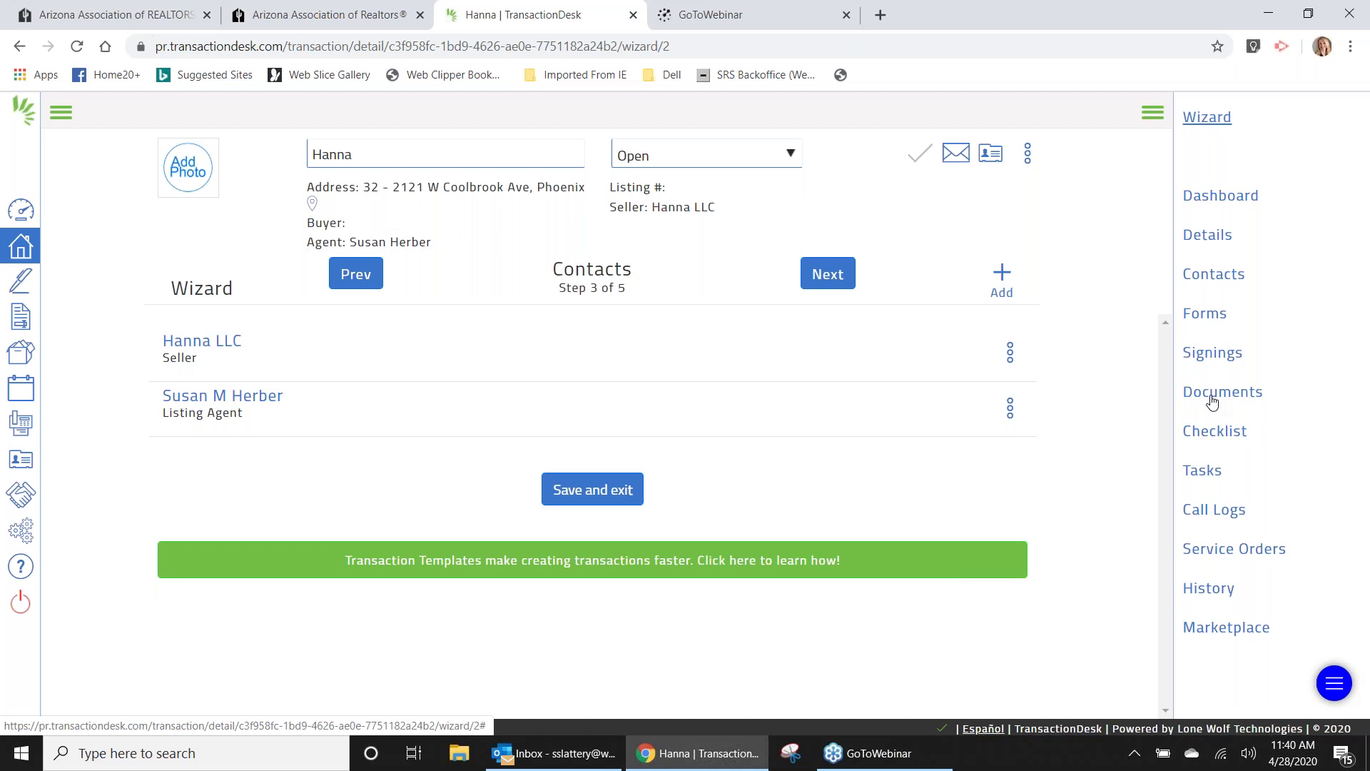
click(1213, 402)
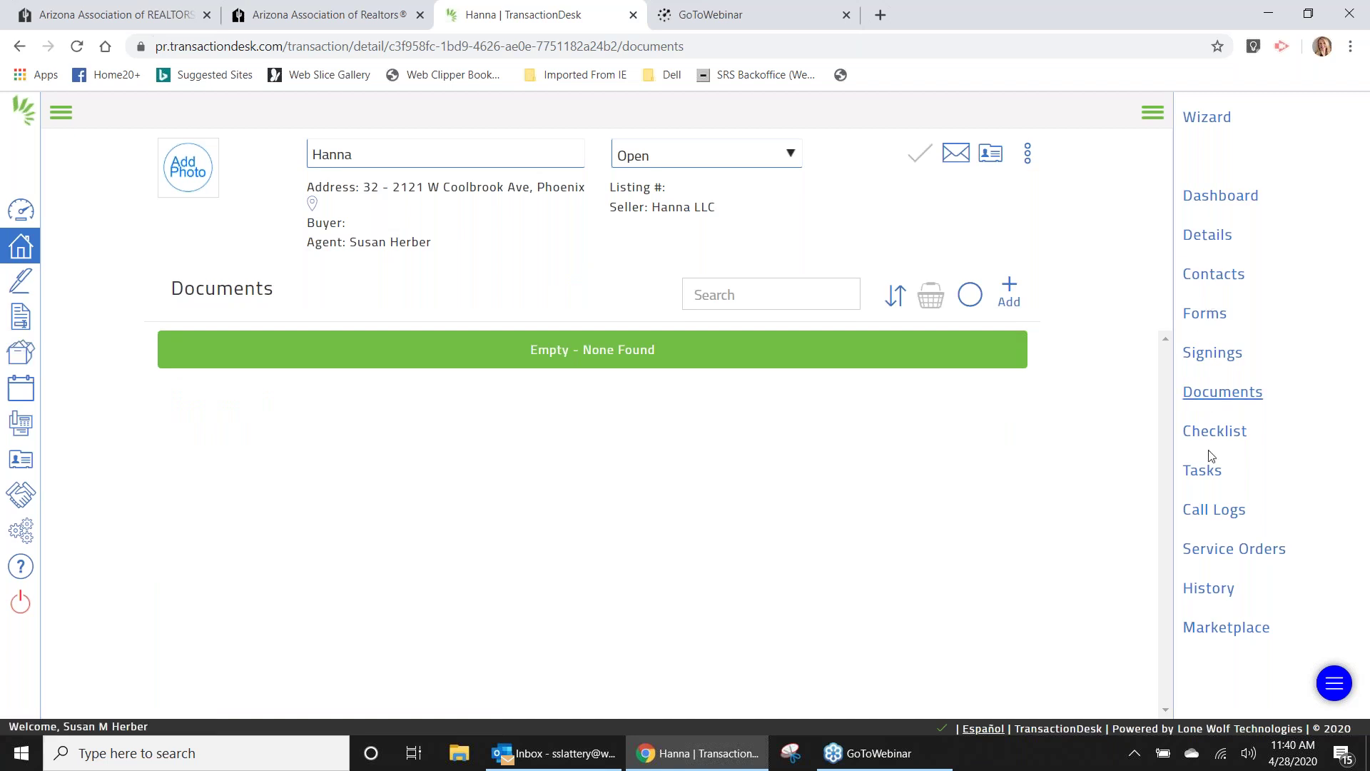
click(1203, 319)
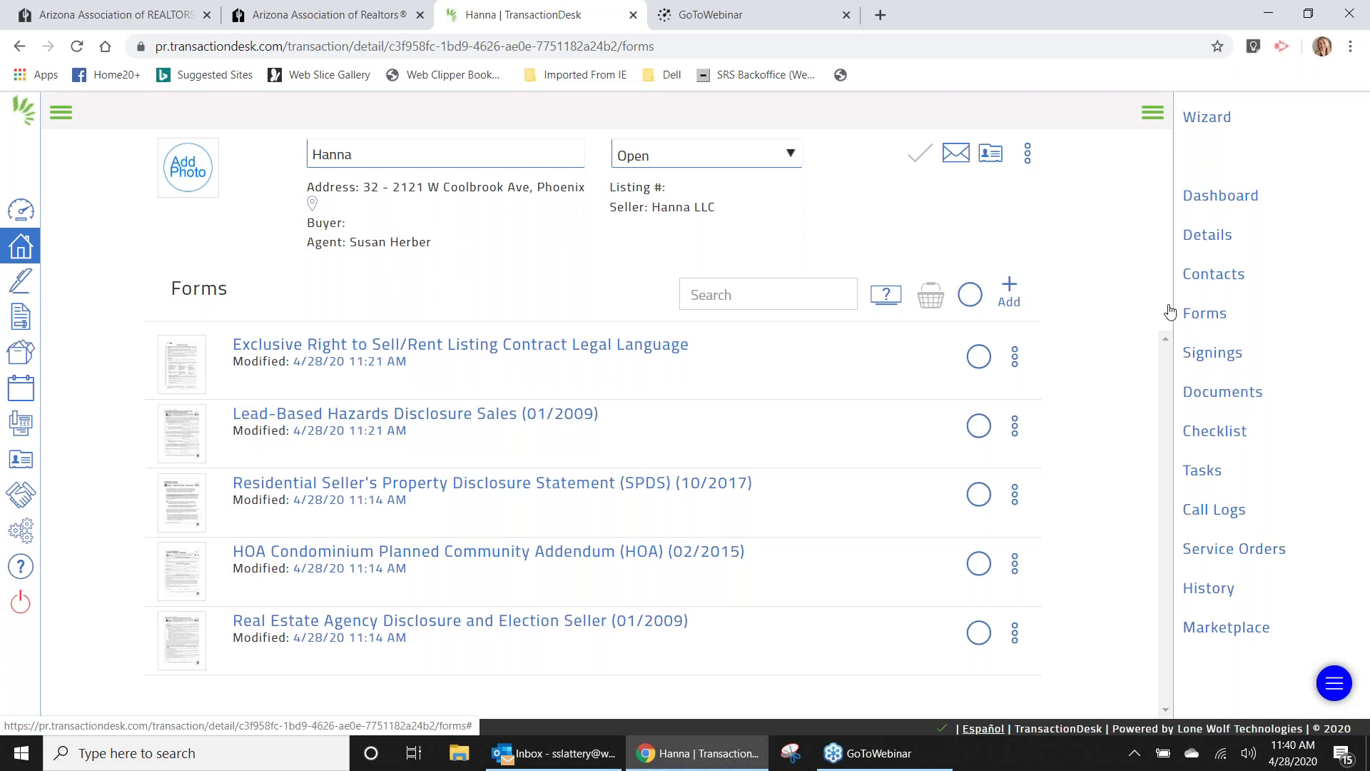
click(1207, 117)
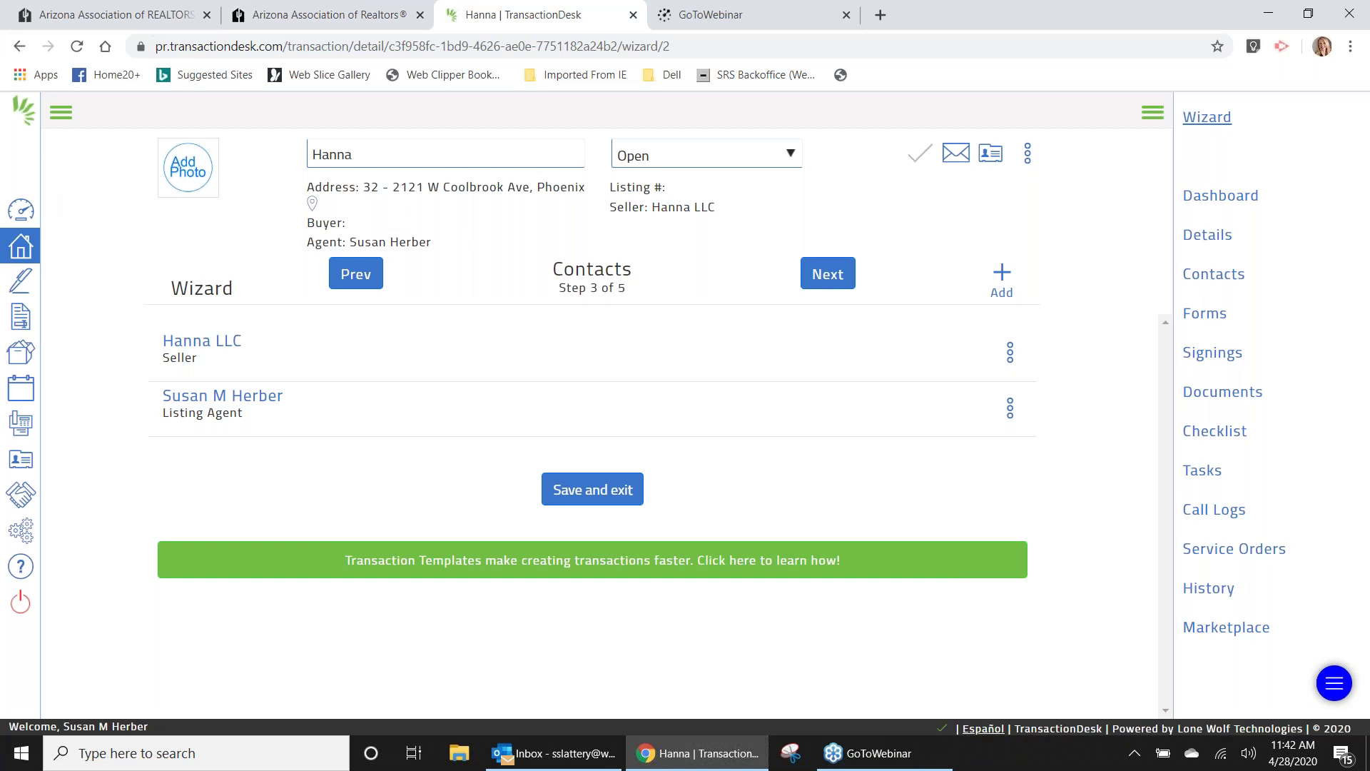
Open the ABC Condos template from Setup > Transaction Templates and expand its empty Contacts section.
click(21, 534)
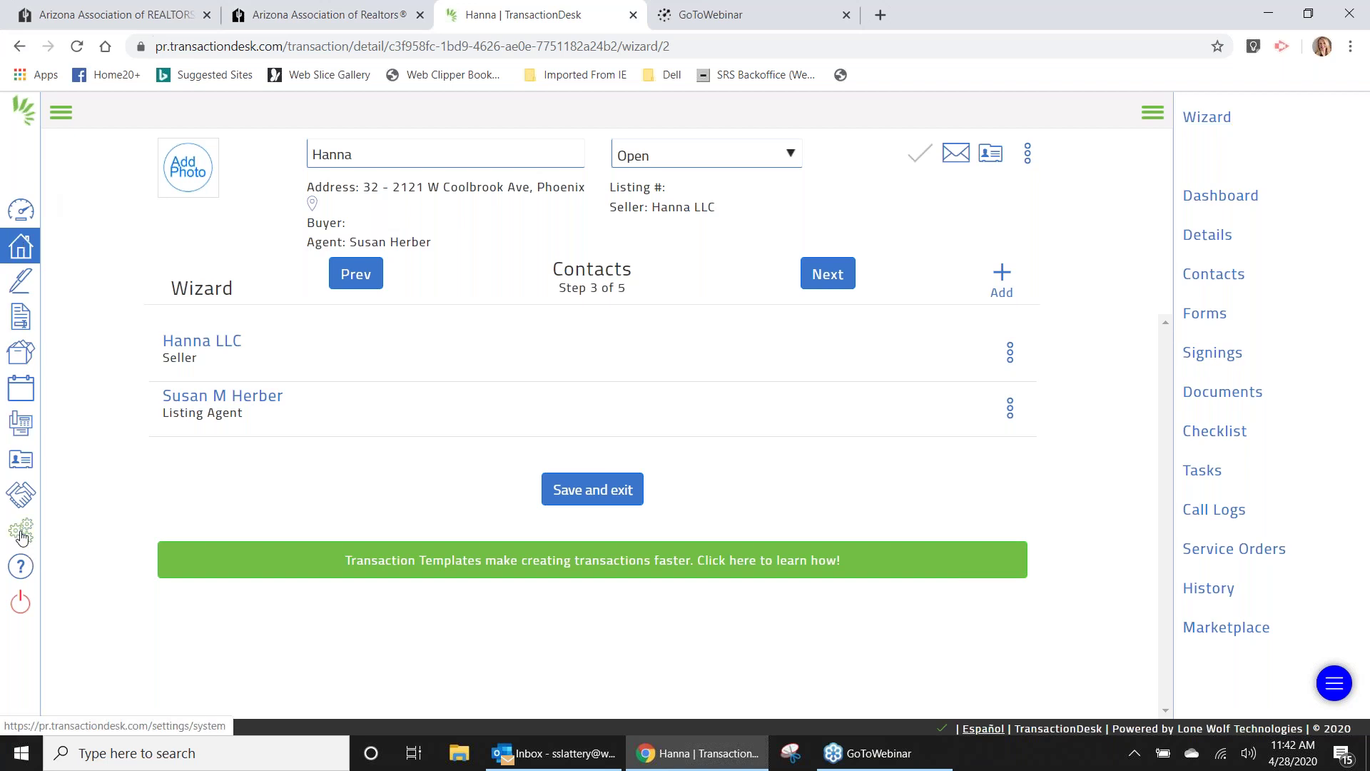
click(389, 436)
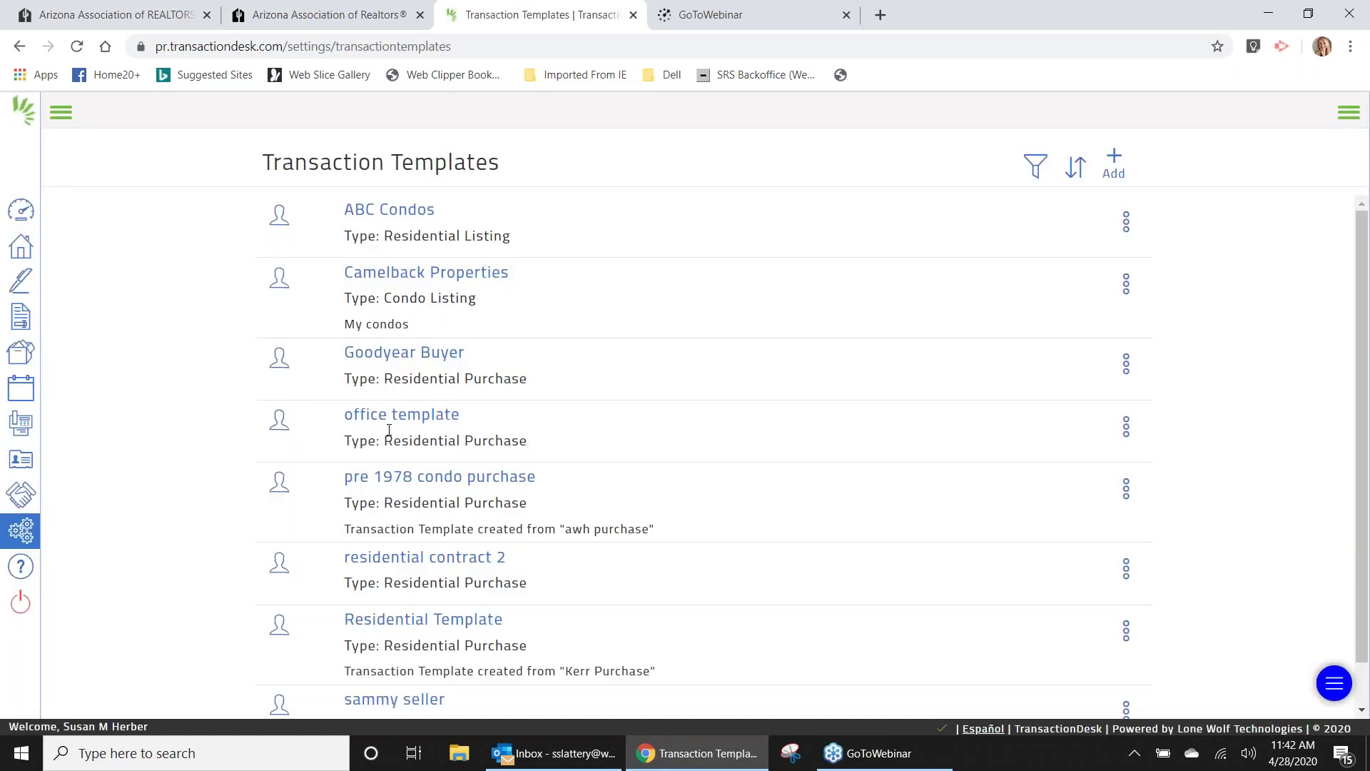
click(391, 211)
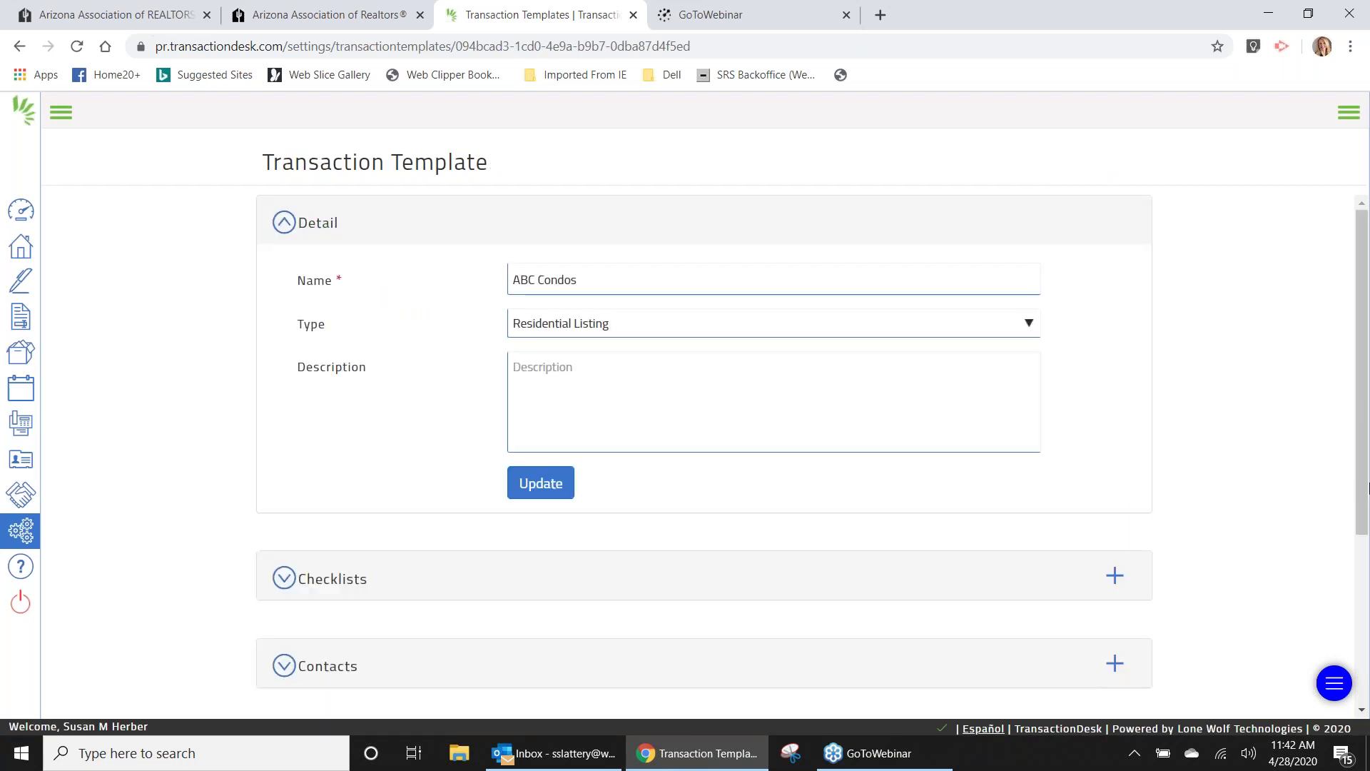
drag(1365, 496, 1365, 571)
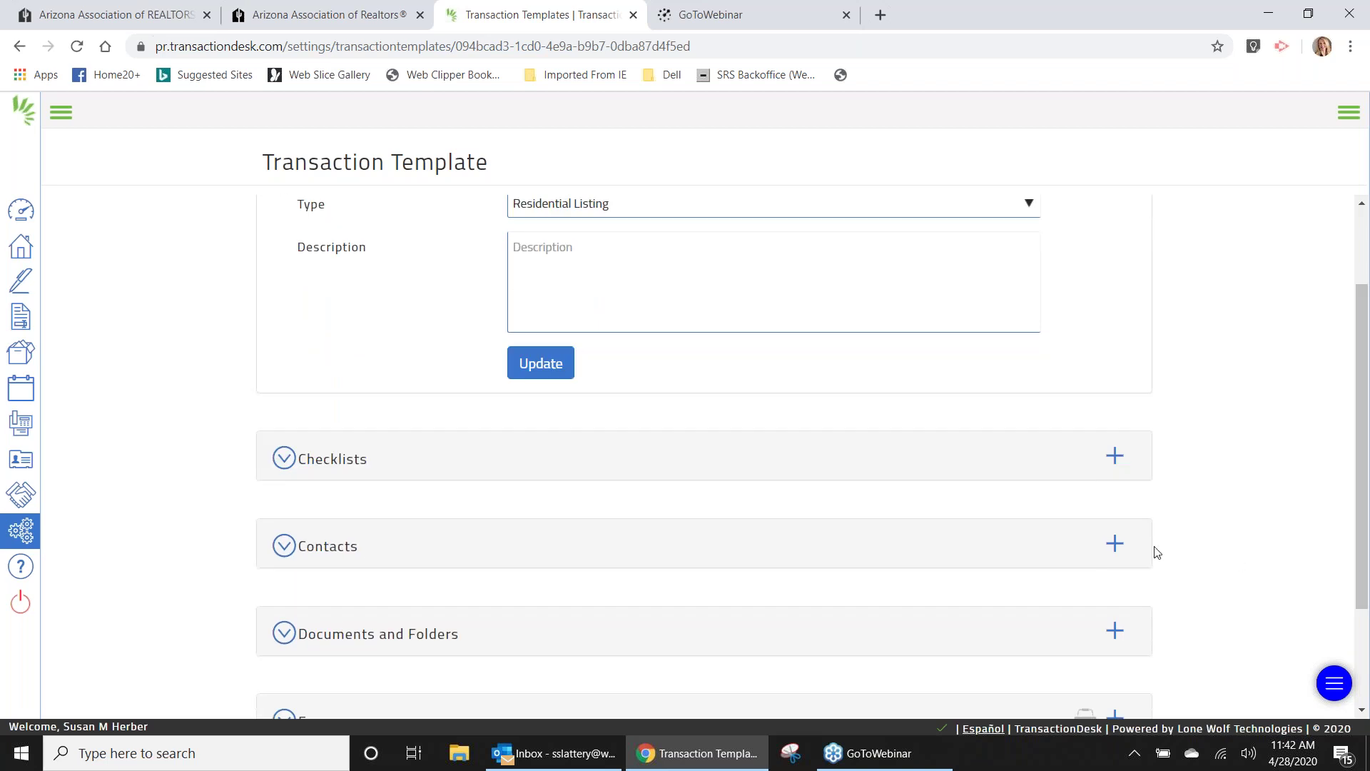
click(1115, 545)
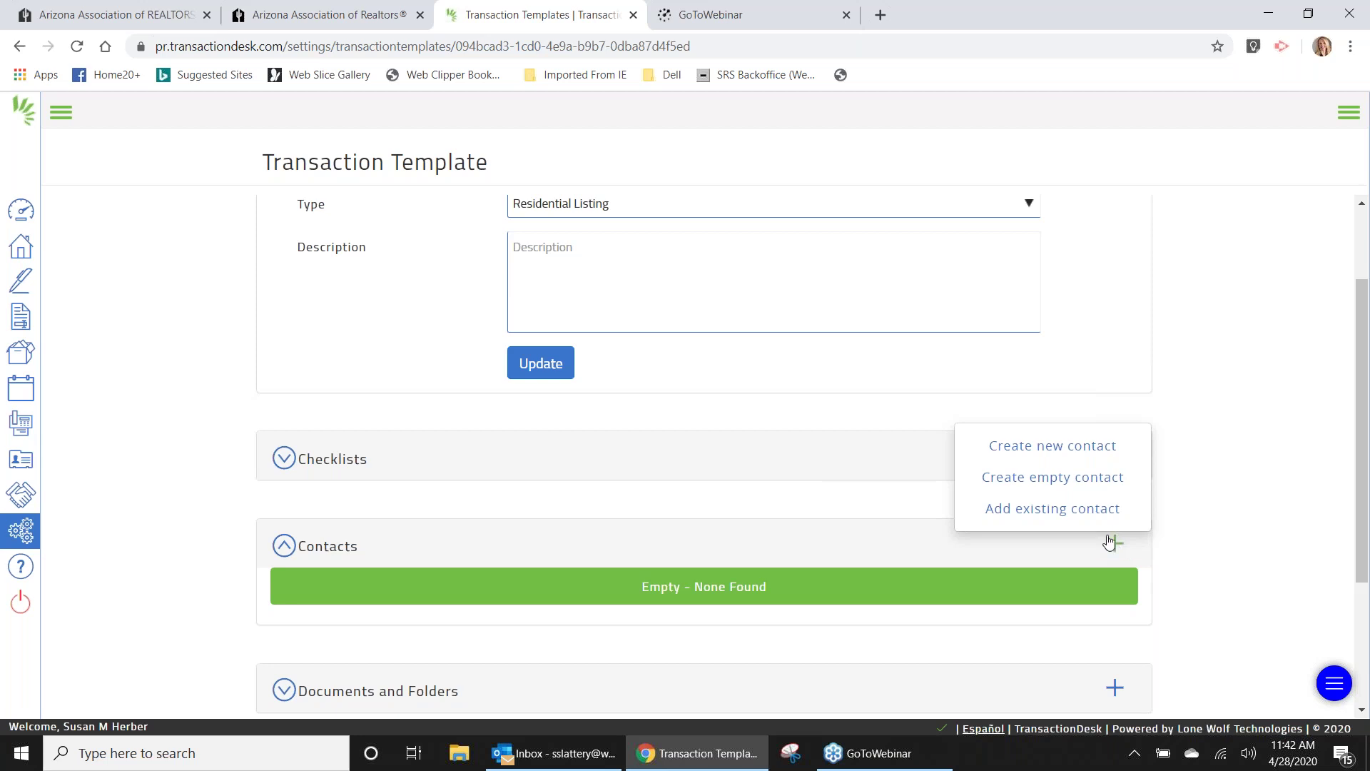
Close the existing-contact picker without adding anyone and view the main Contacts list.
click(1096, 517)
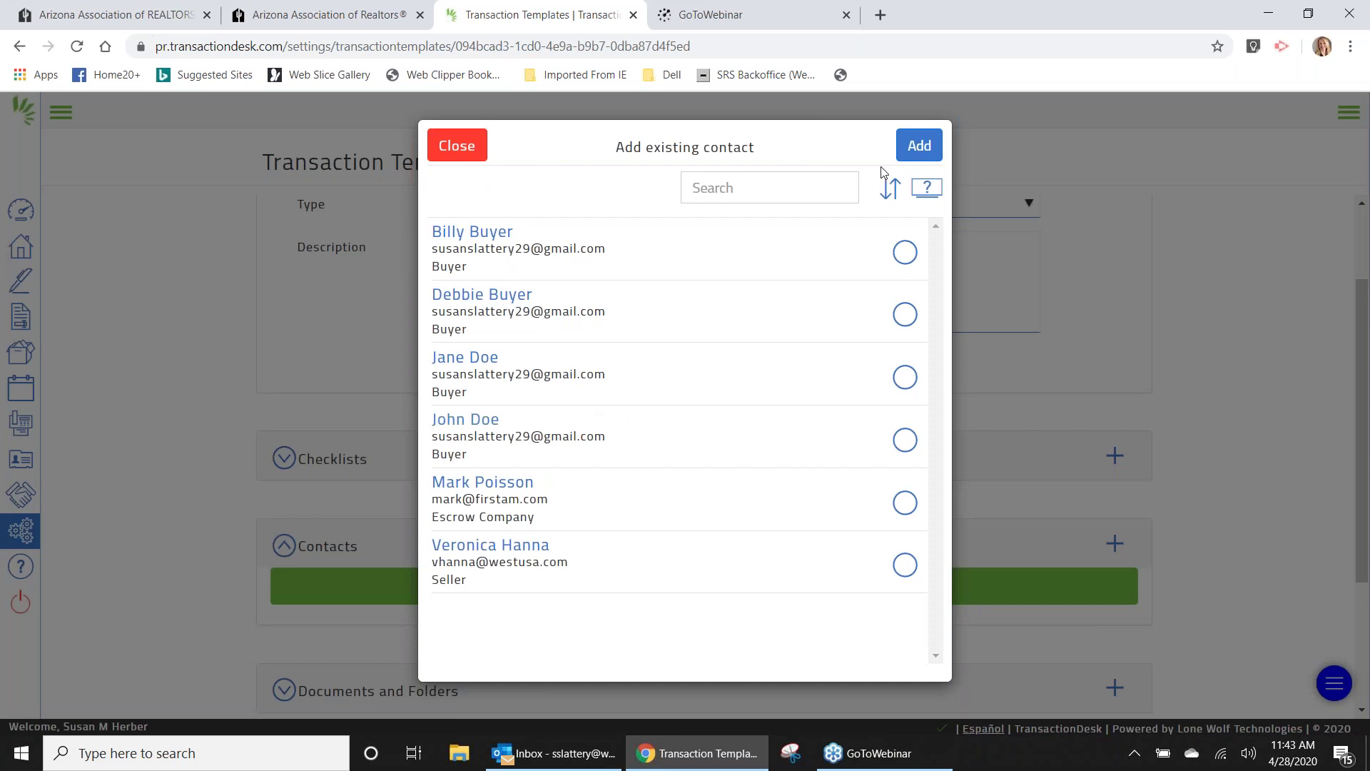
click(923, 146)
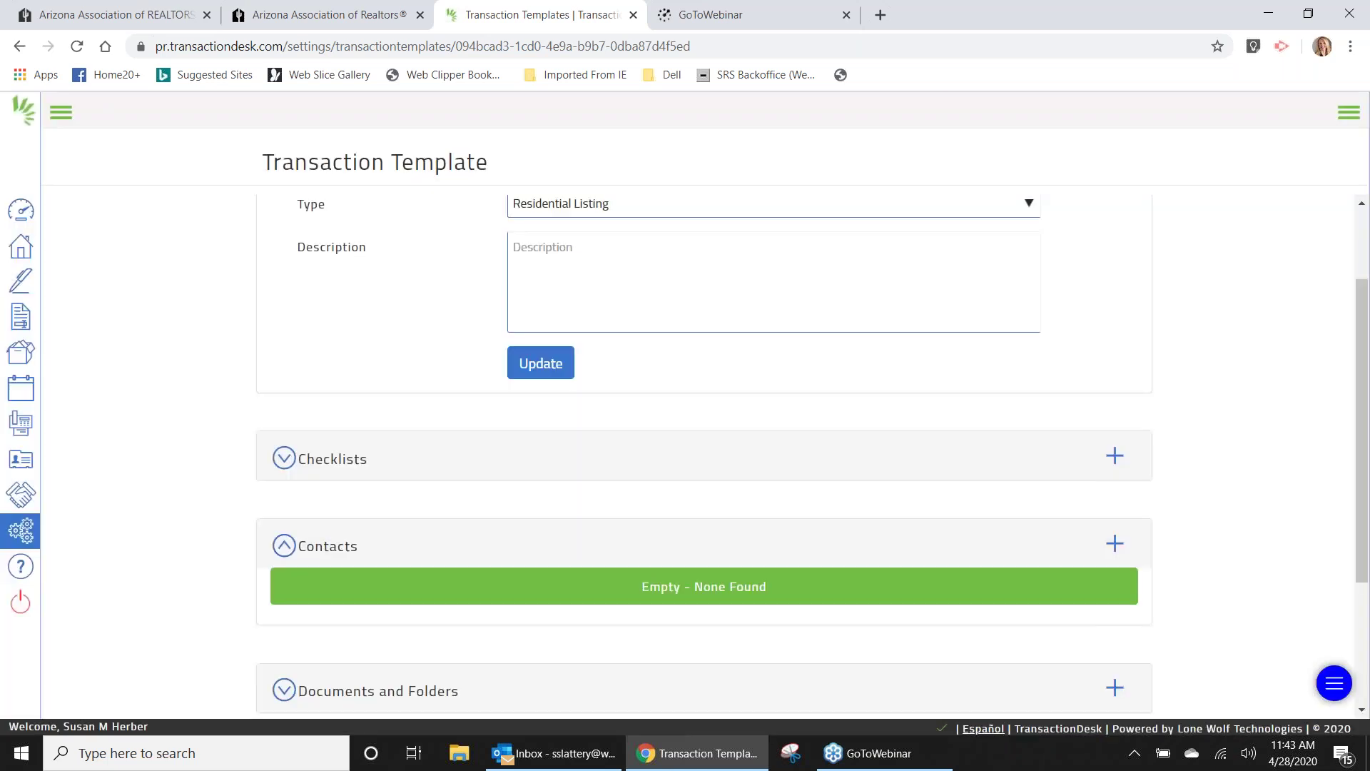
click(14, 461)
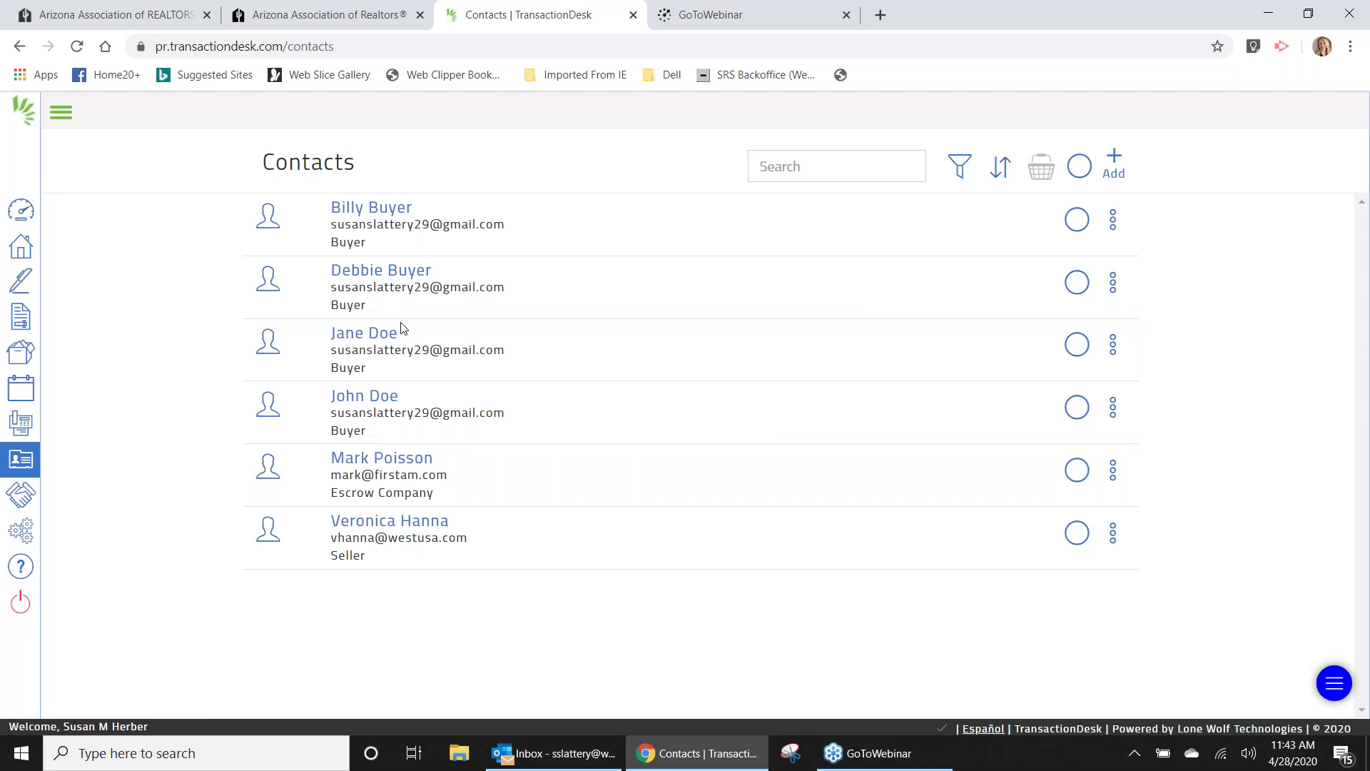
Reopen the ABC Condos template and discard a new-contact form without saving it.
click(18, 536)
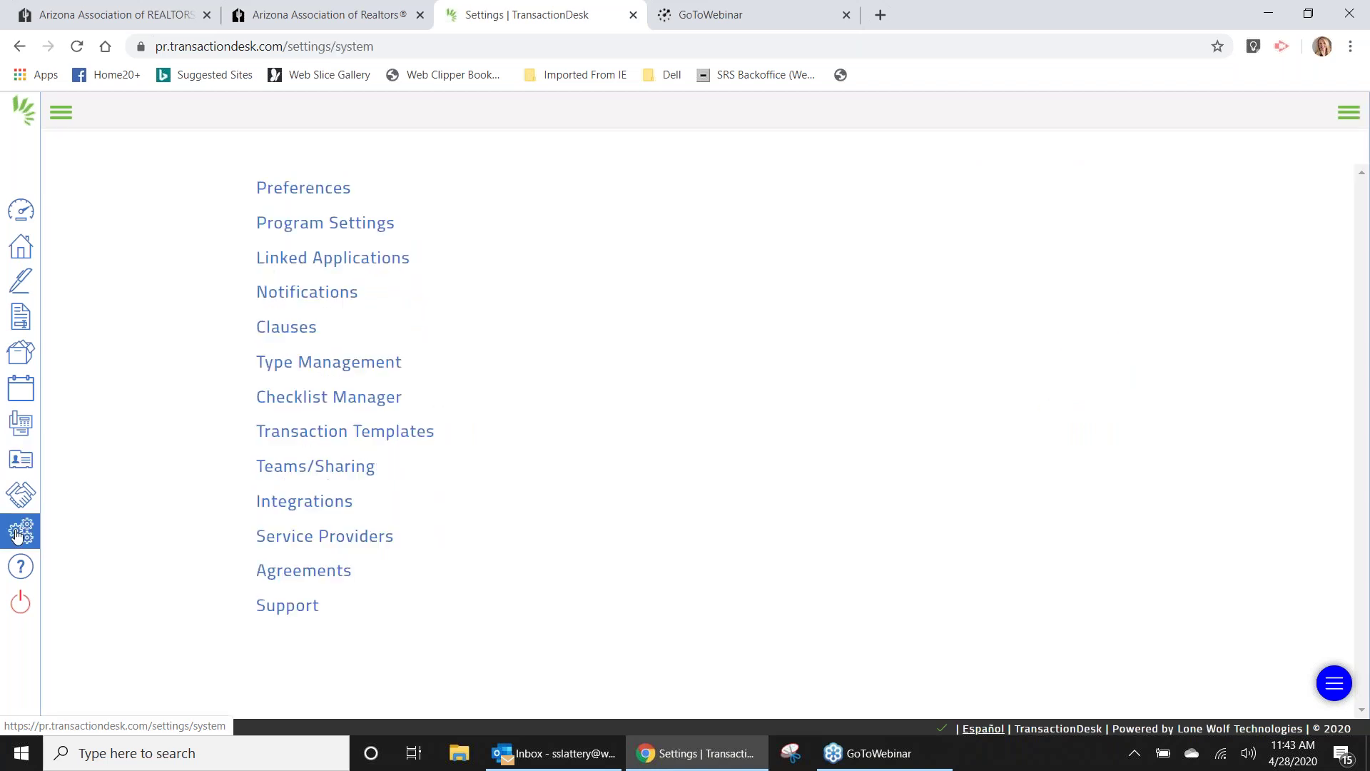
click(367, 432)
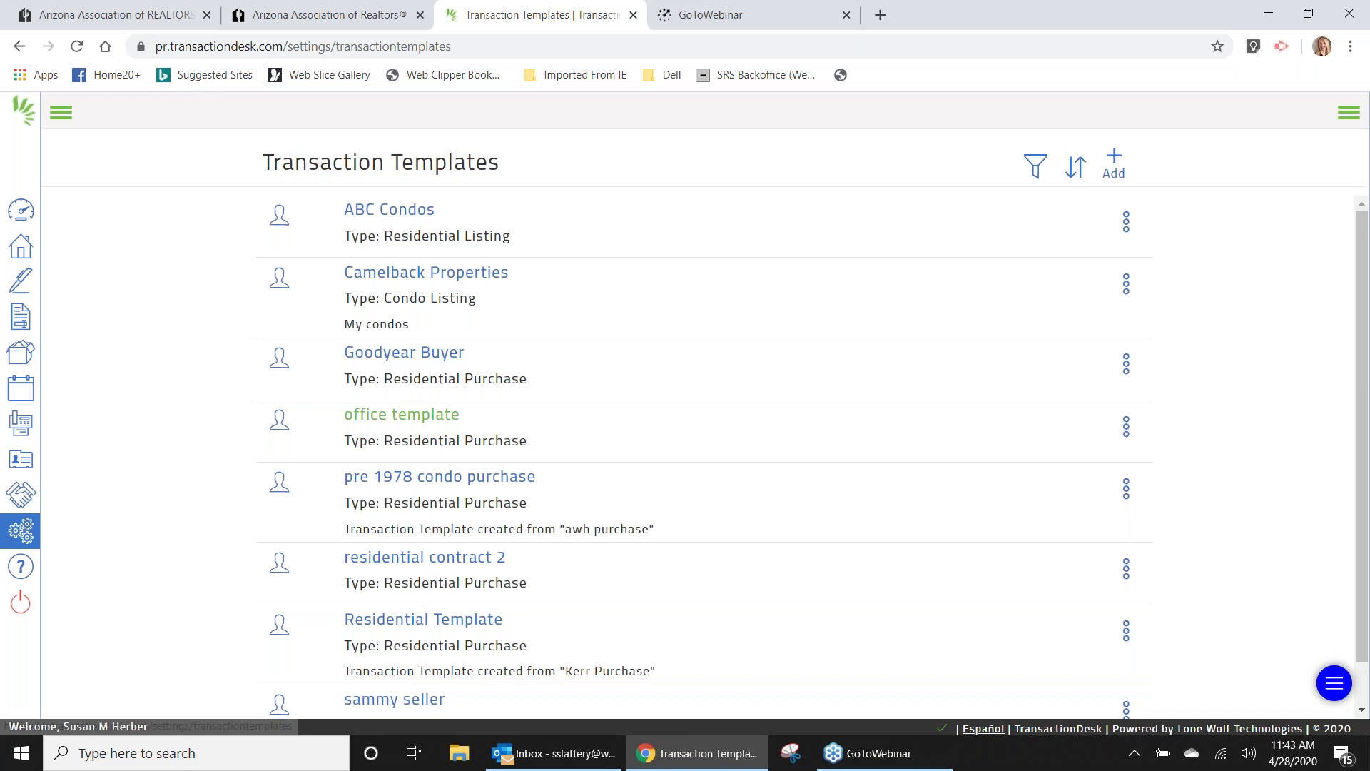
click(389, 209)
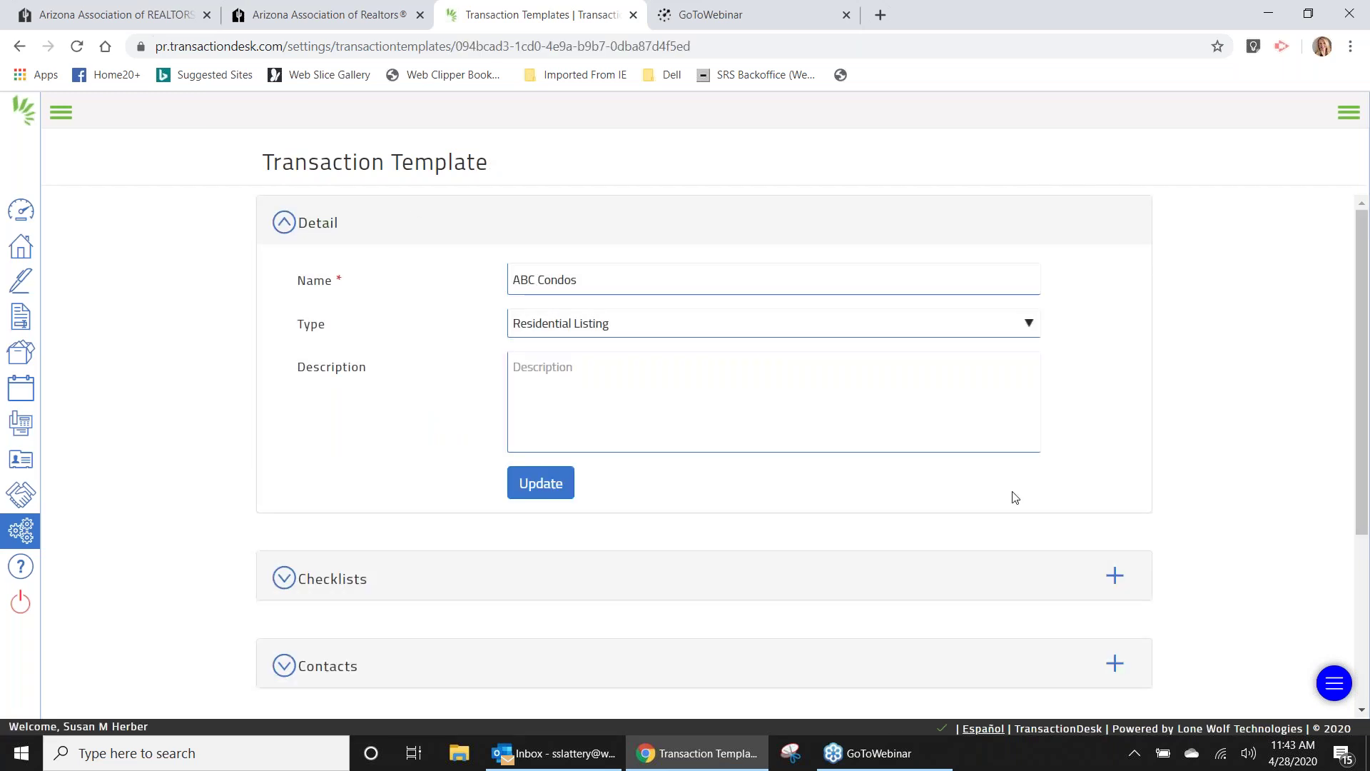
click(1115, 663)
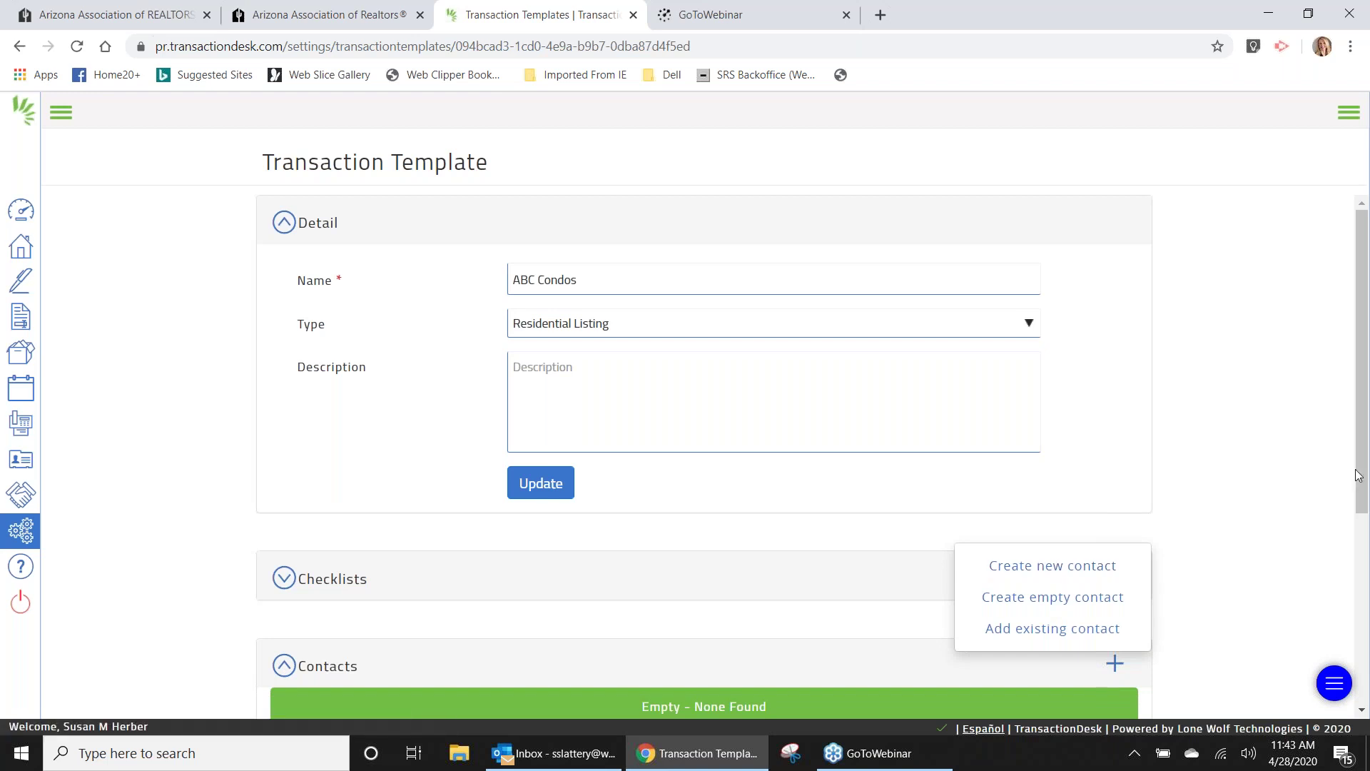
scroll(1363, 474, down, 2)
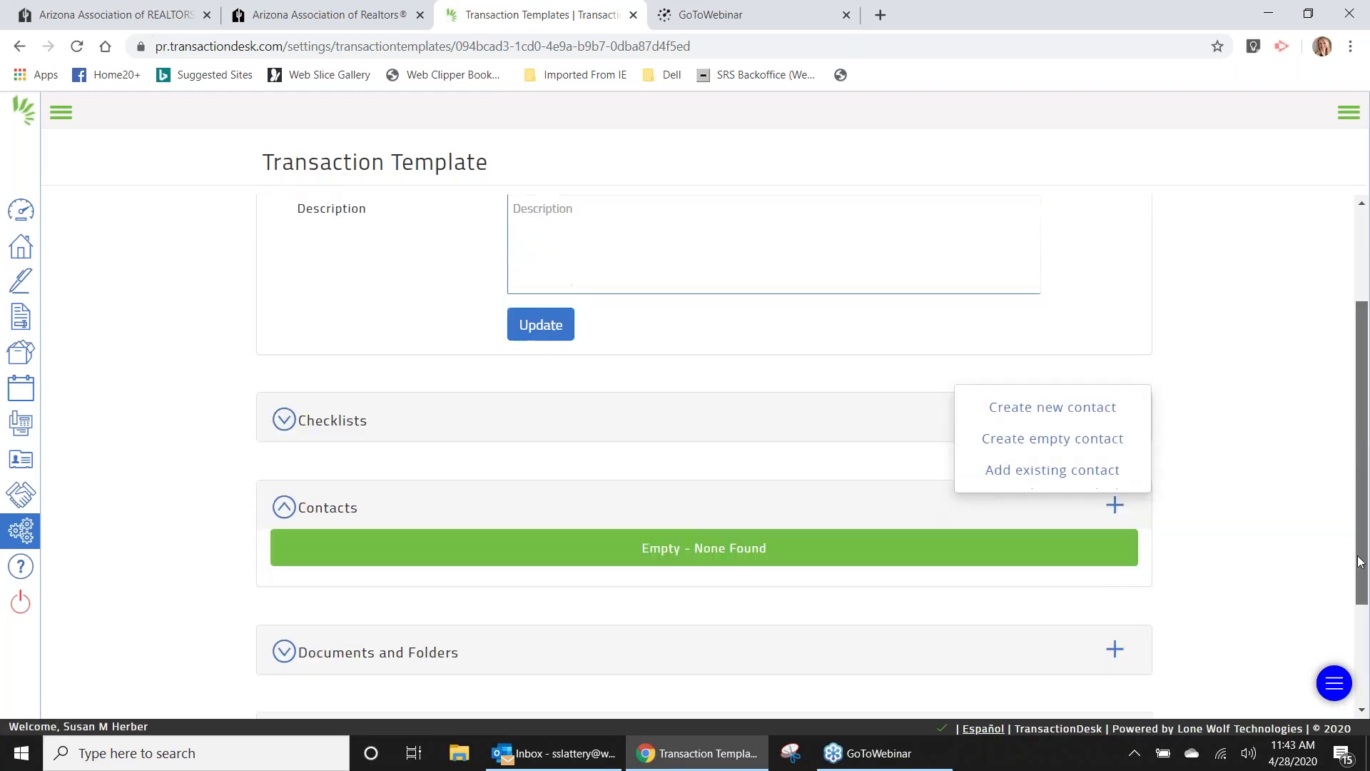
click(1074, 413)
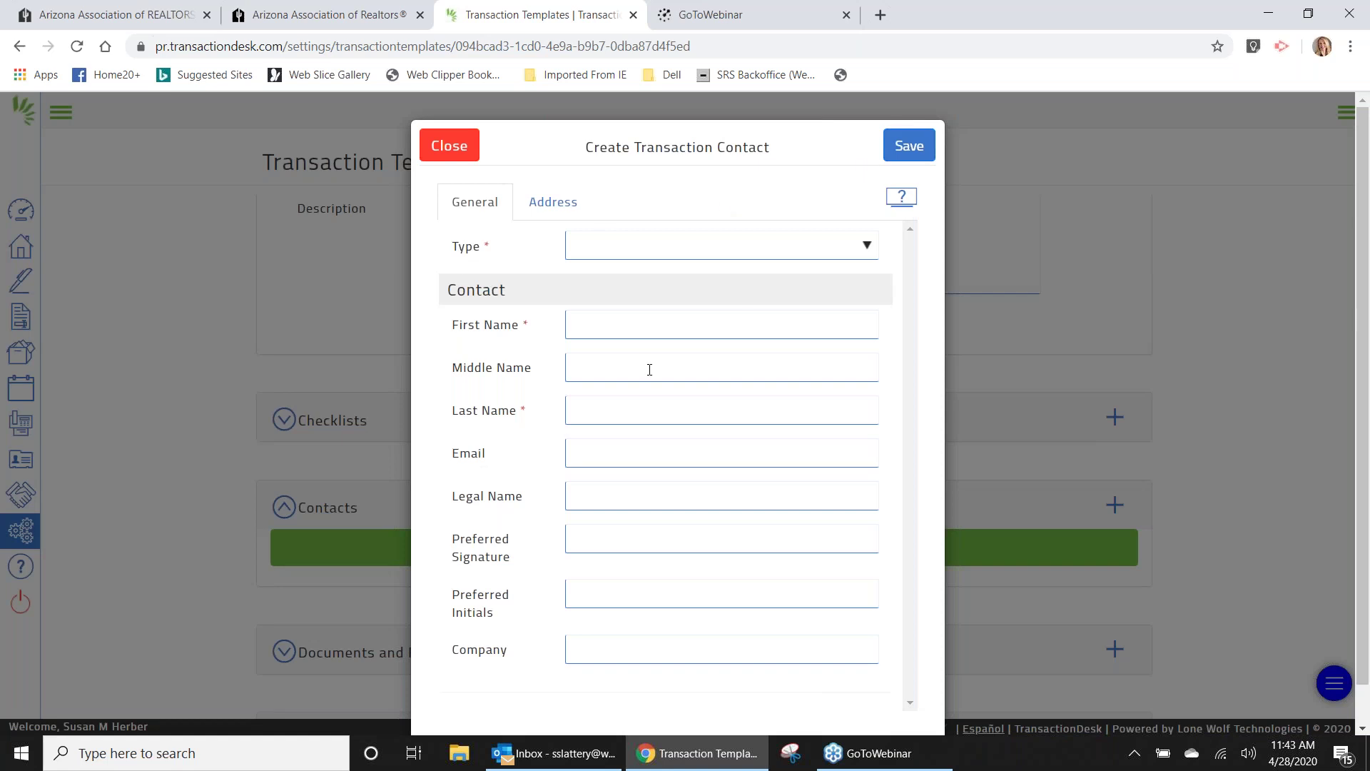
click(450, 147)
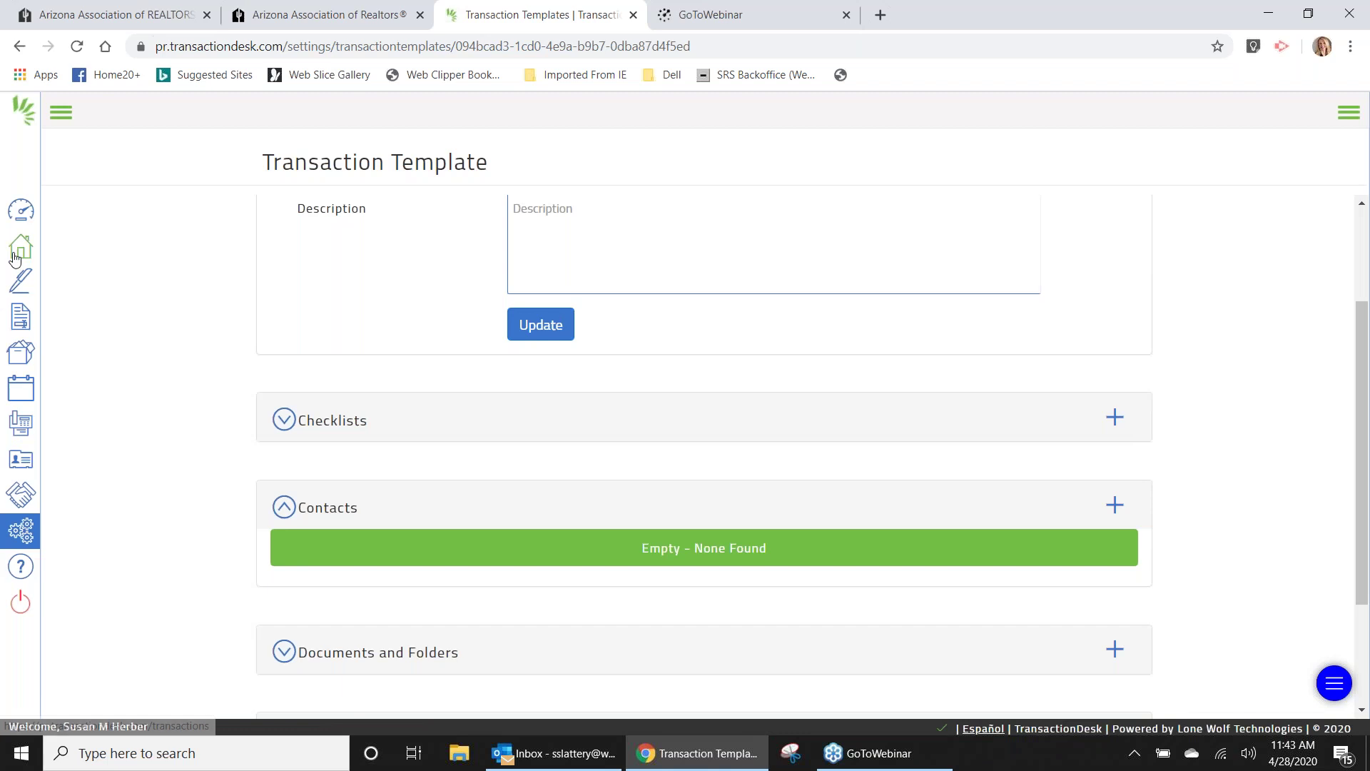
Open the Hanna transaction from Home, then go back to the Transactions list.
click(20, 253)
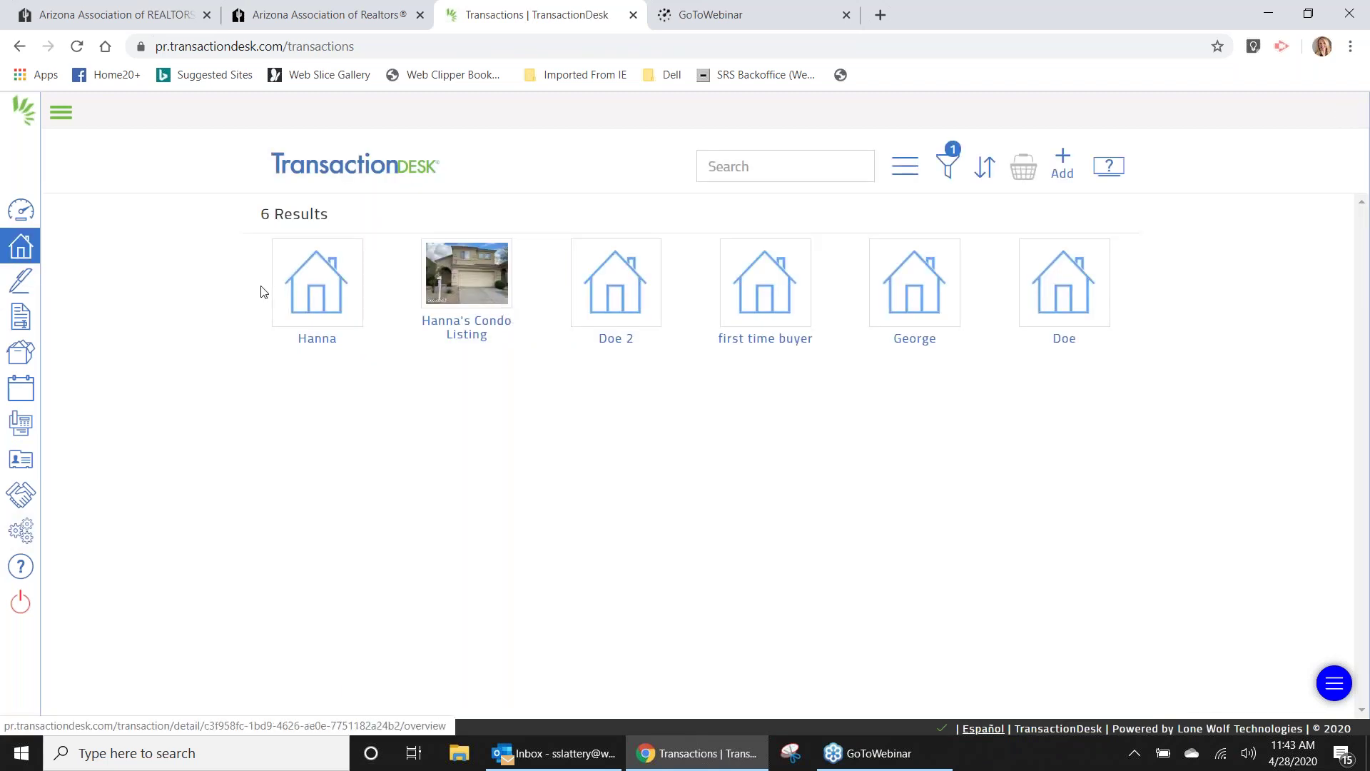
click(300, 287)
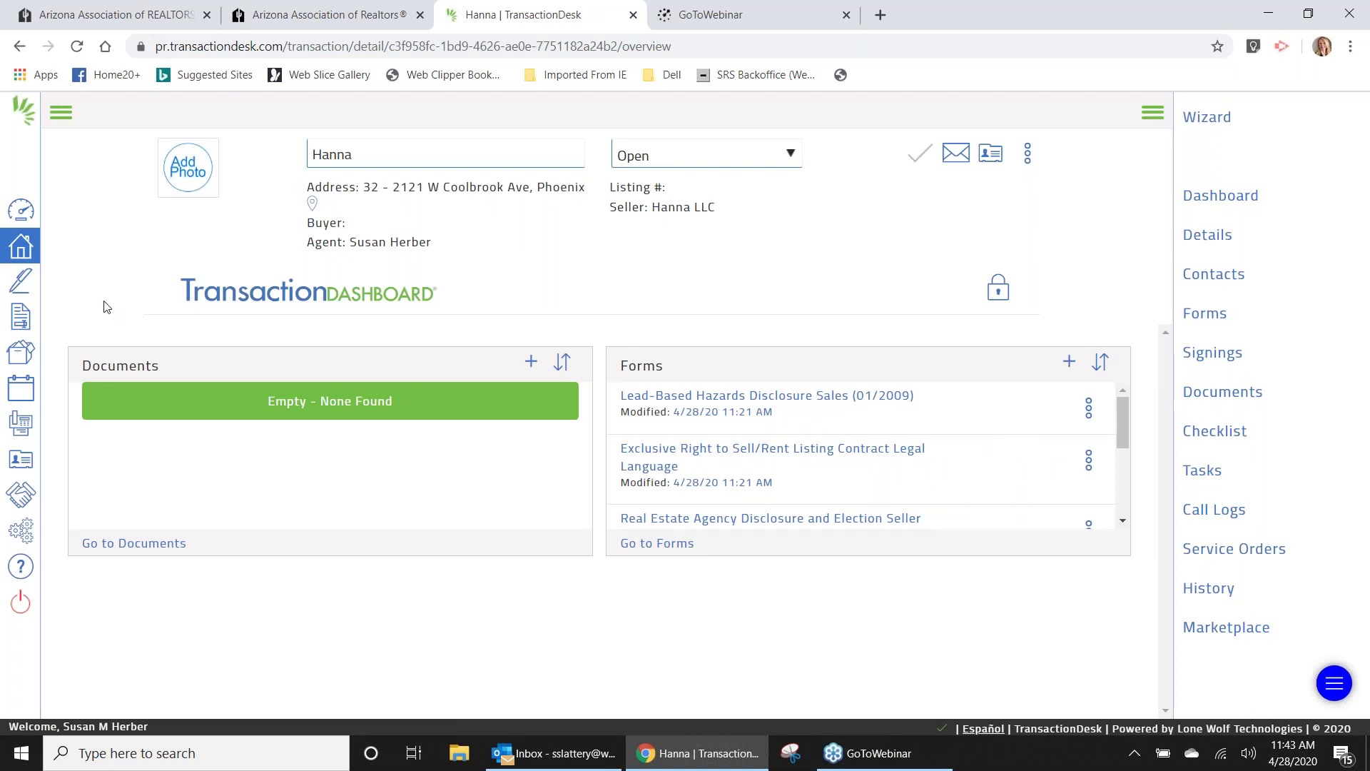
click(21, 211)
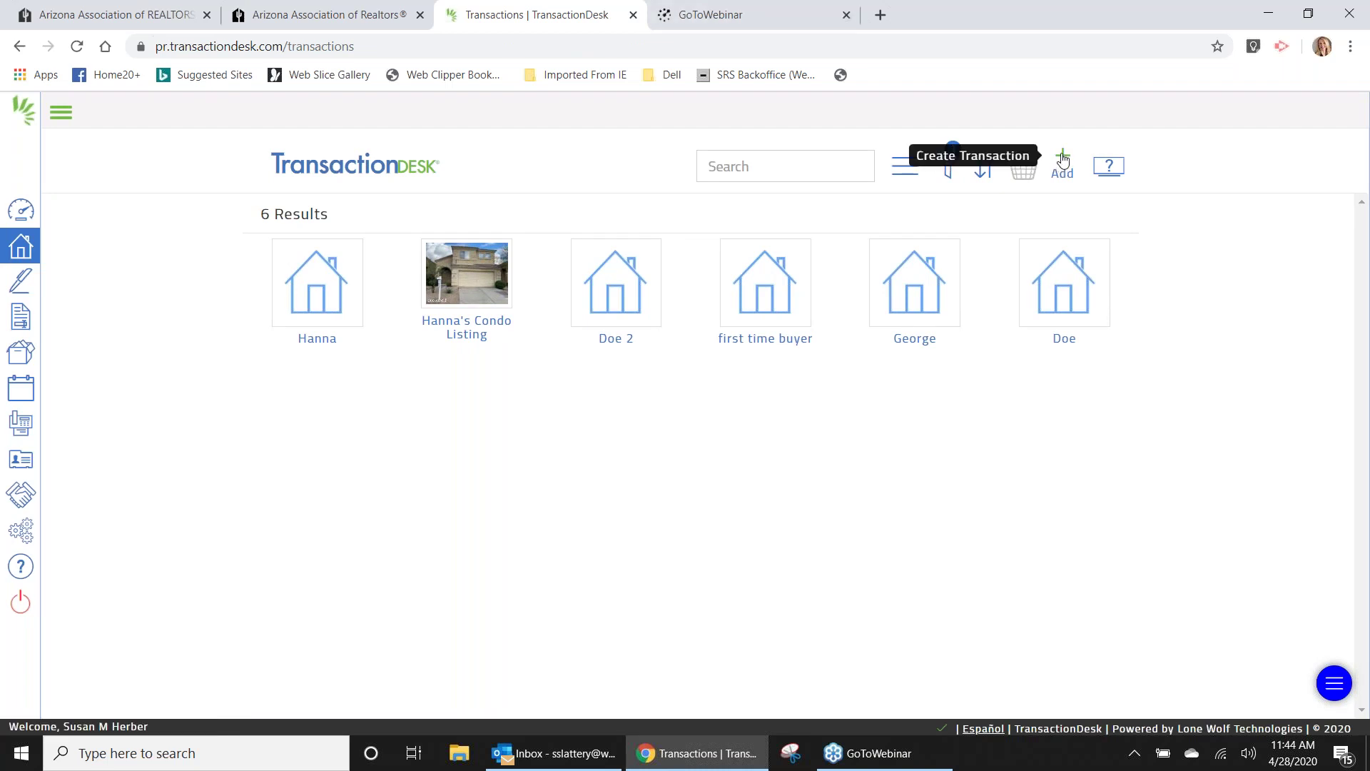
click(1062, 159)
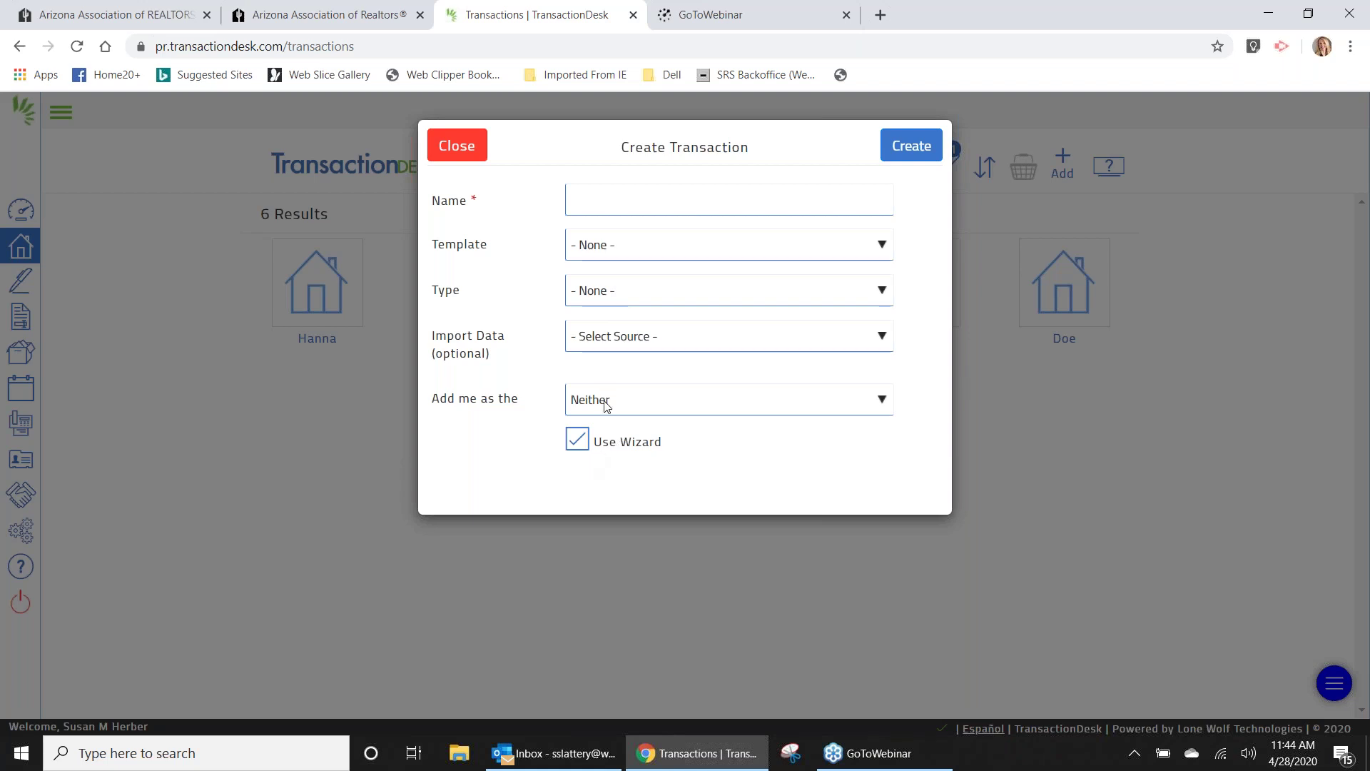
click(884, 402)
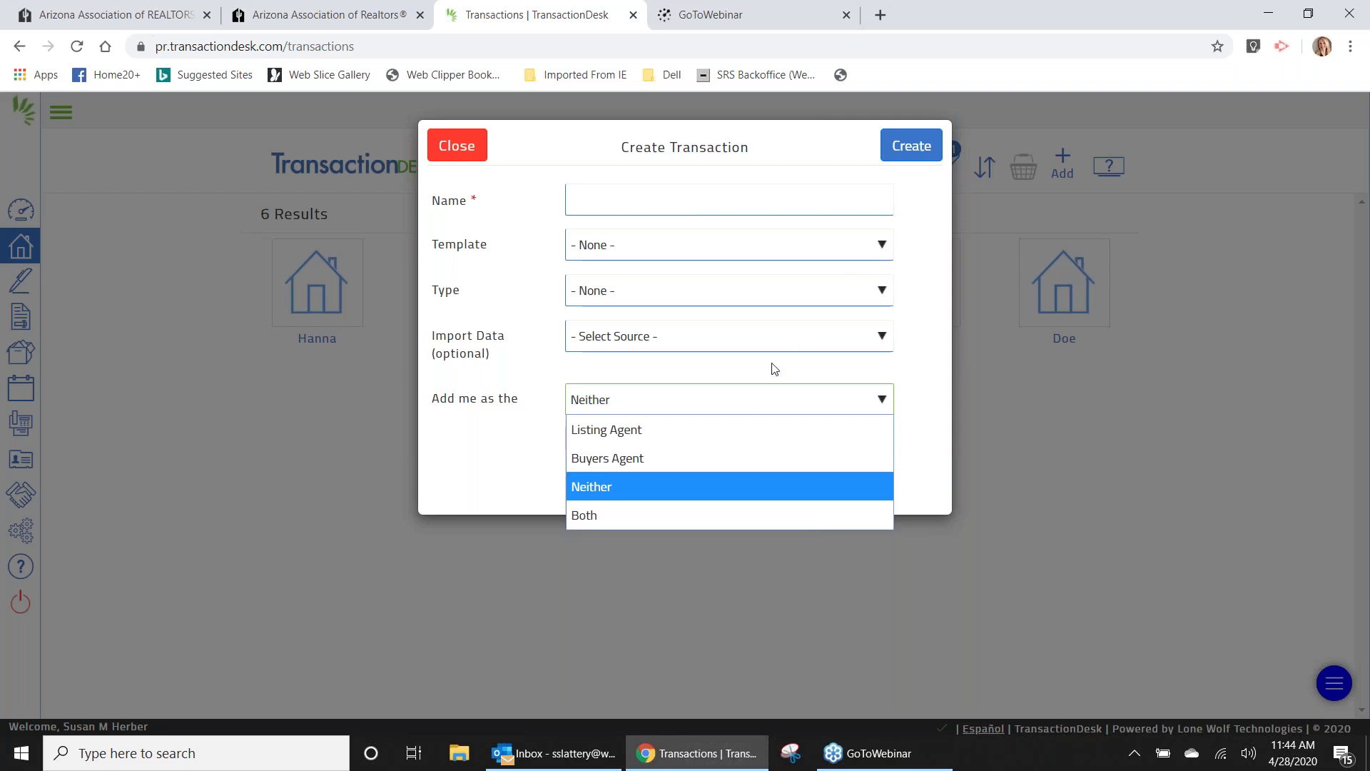
click(644, 432)
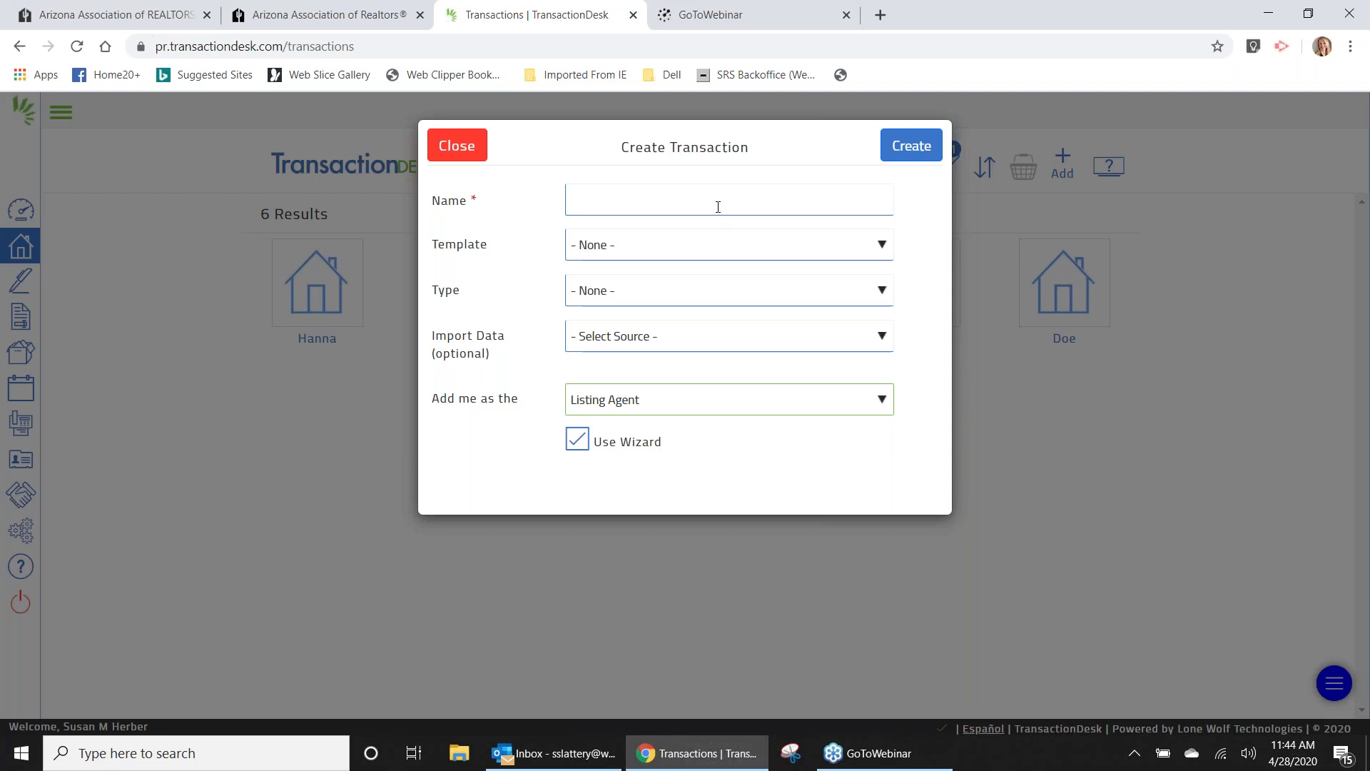
click(636, 299)
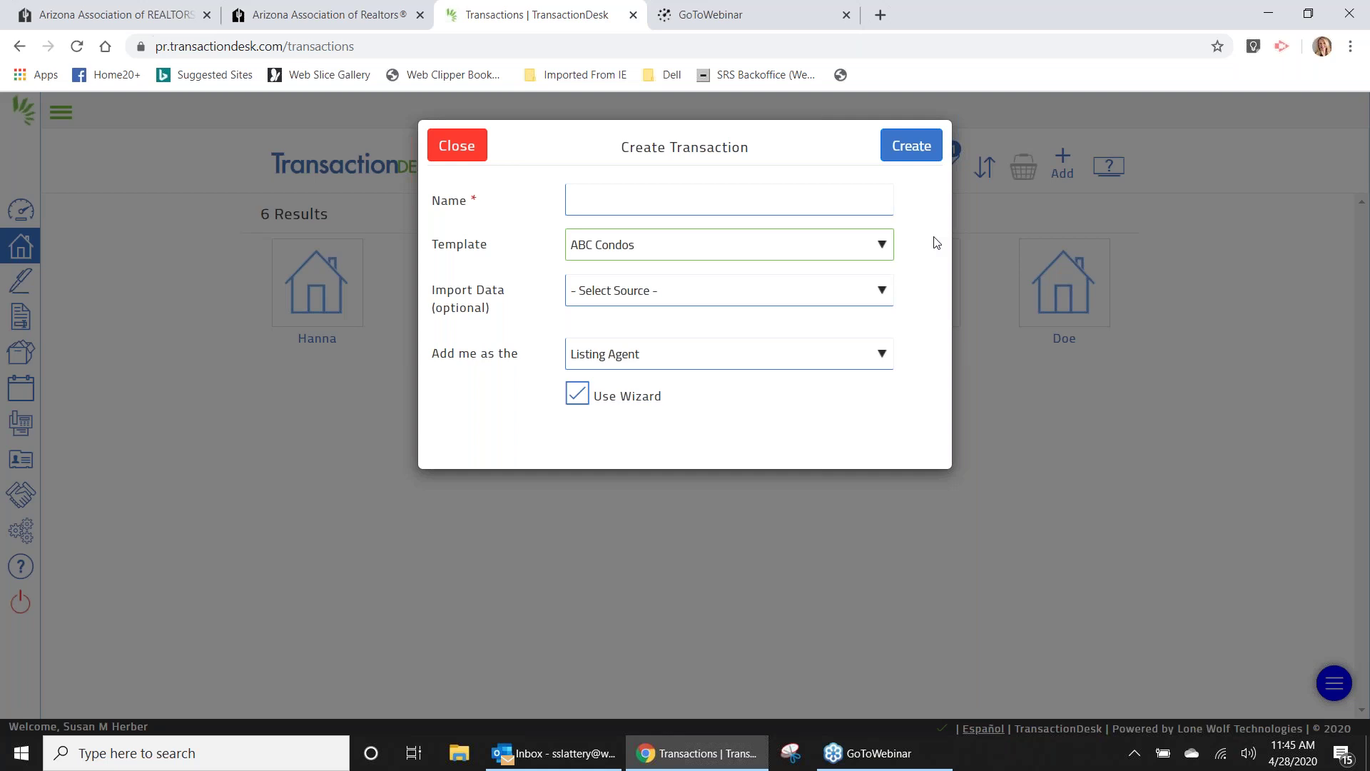
click(458, 151)
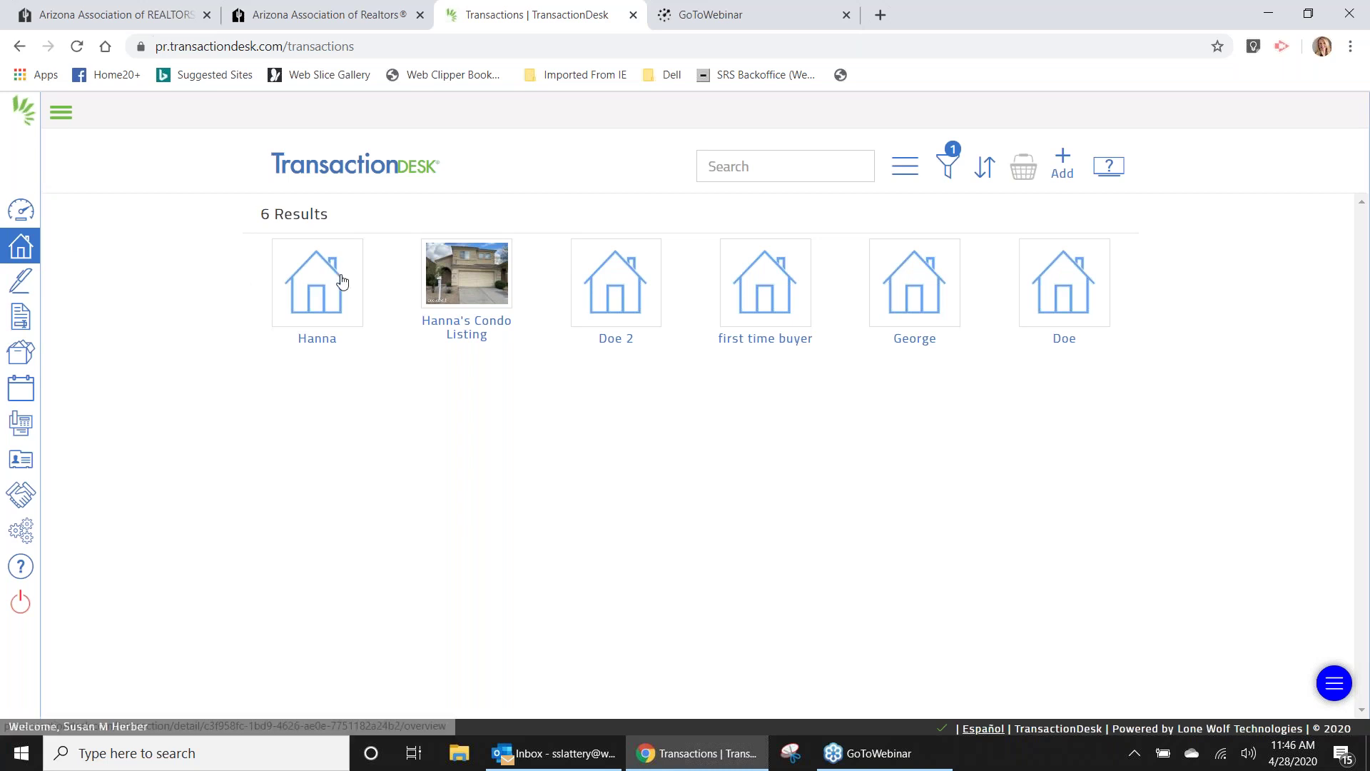
Reopen the Hanna transaction, launch its wizard and advance to the Forms step.
click(301, 288)
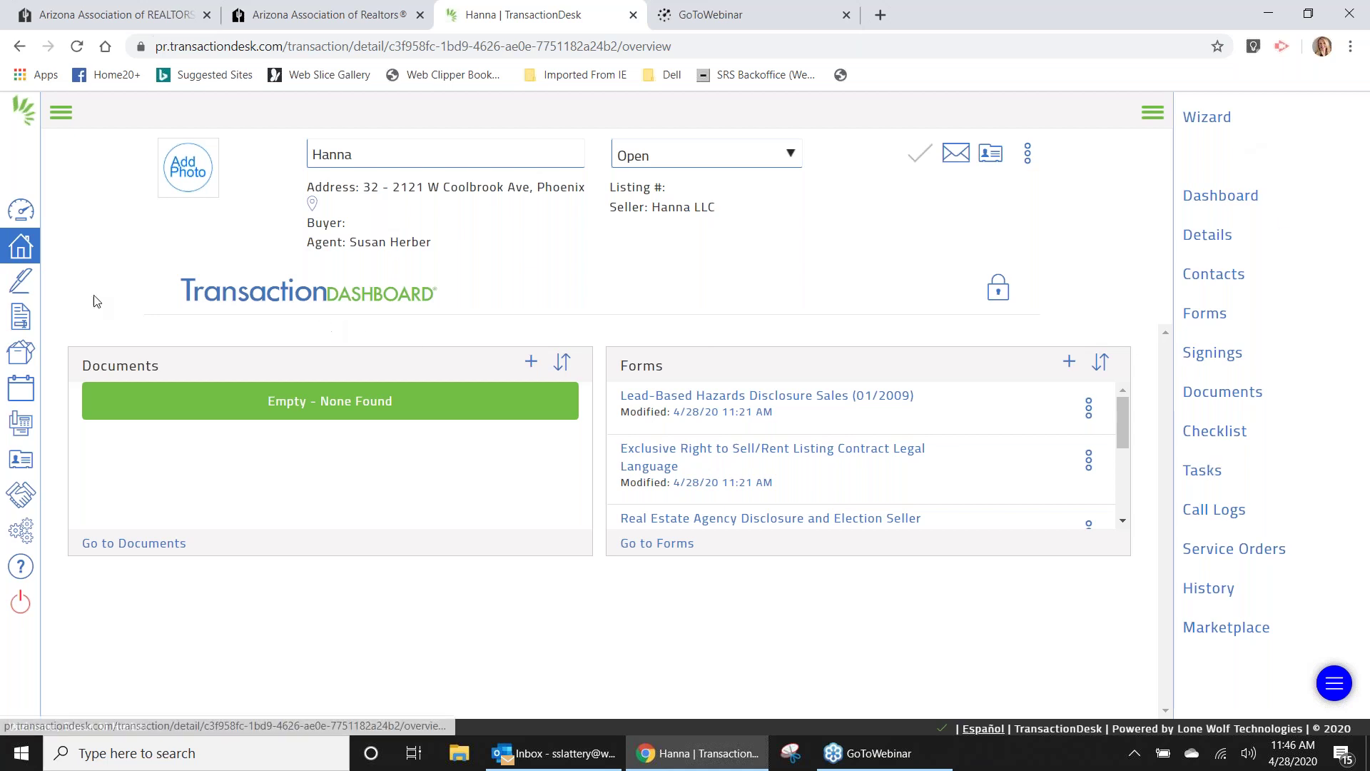
click(20, 250)
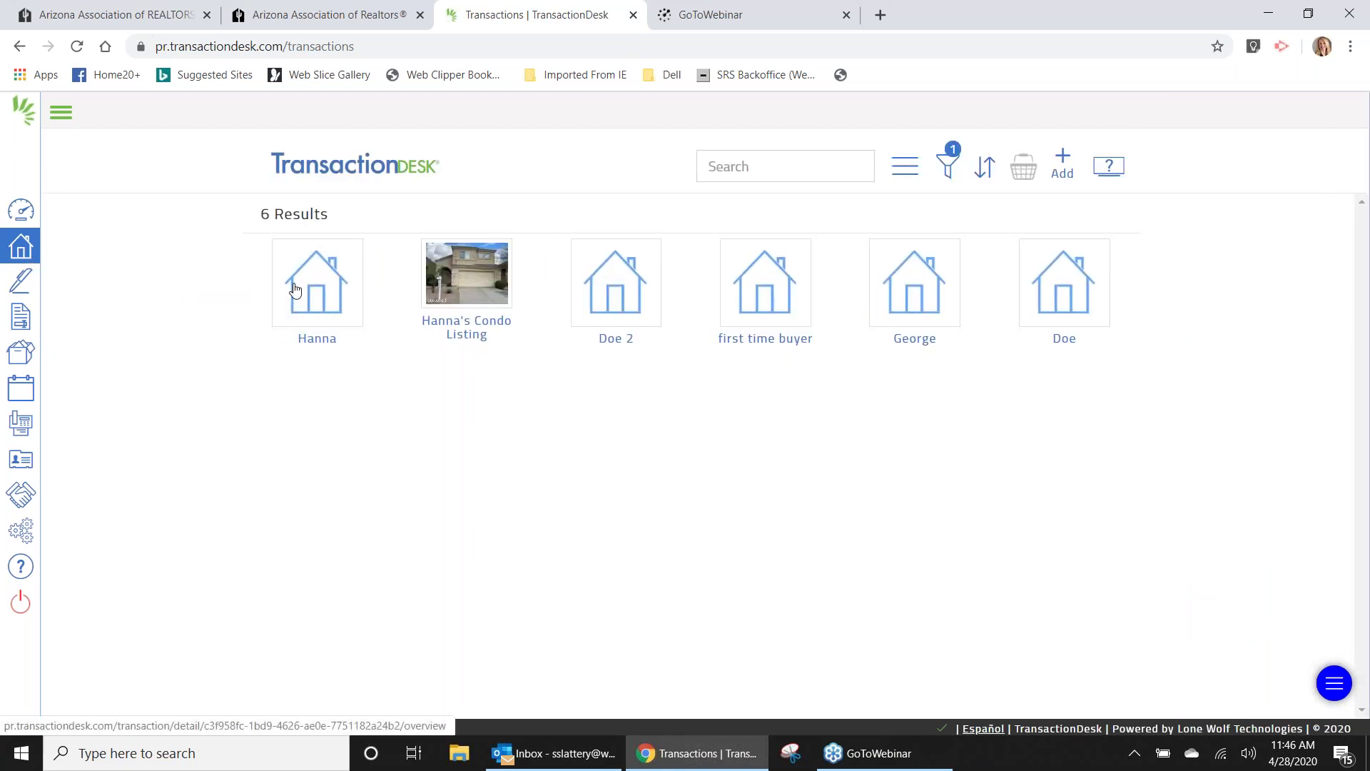
click(293, 286)
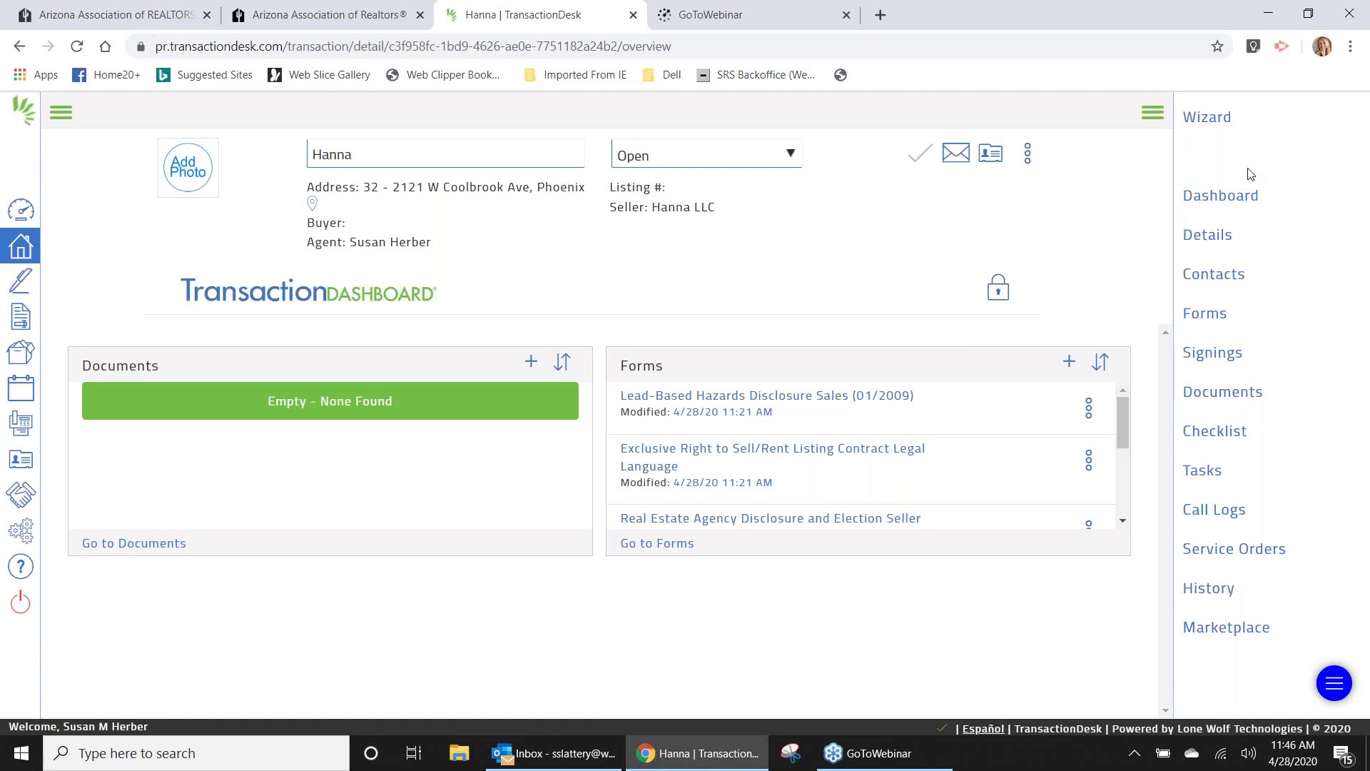
click(1206, 121)
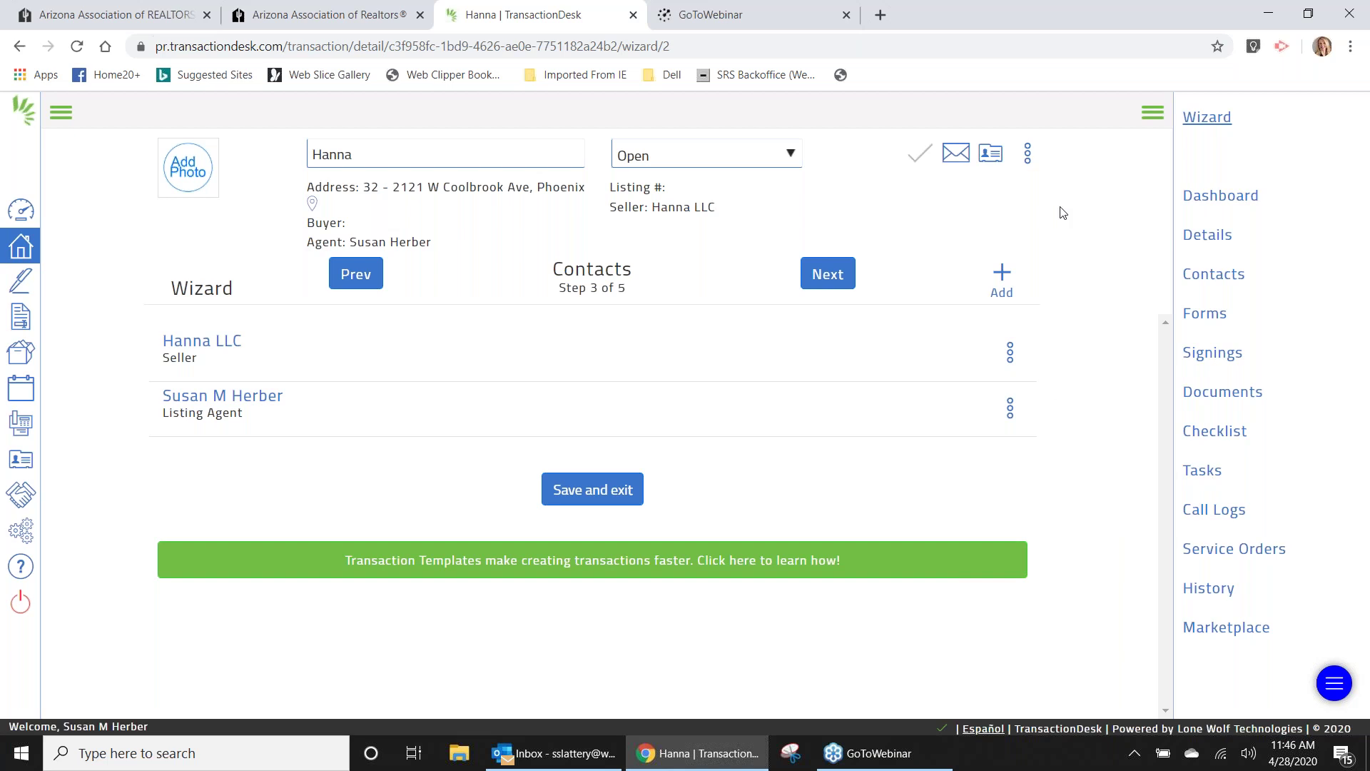
click(828, 274)
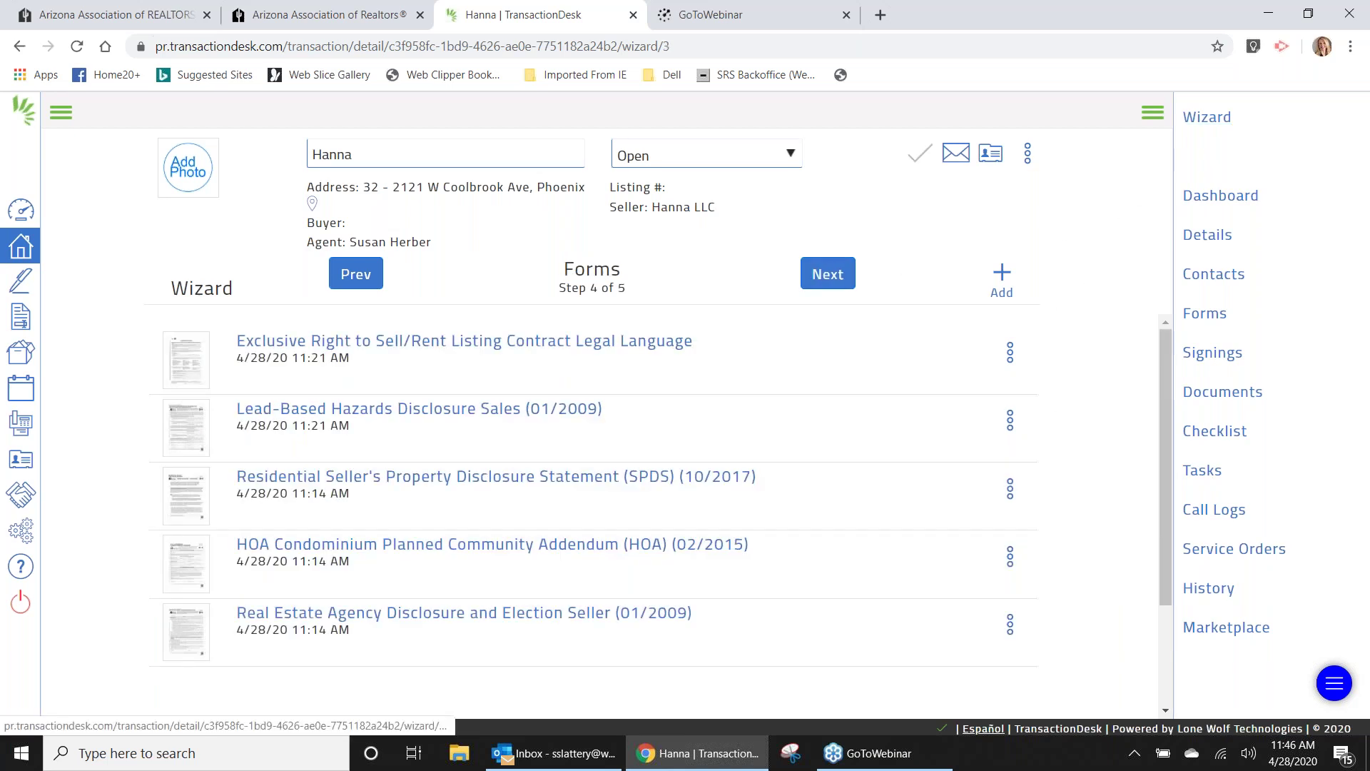
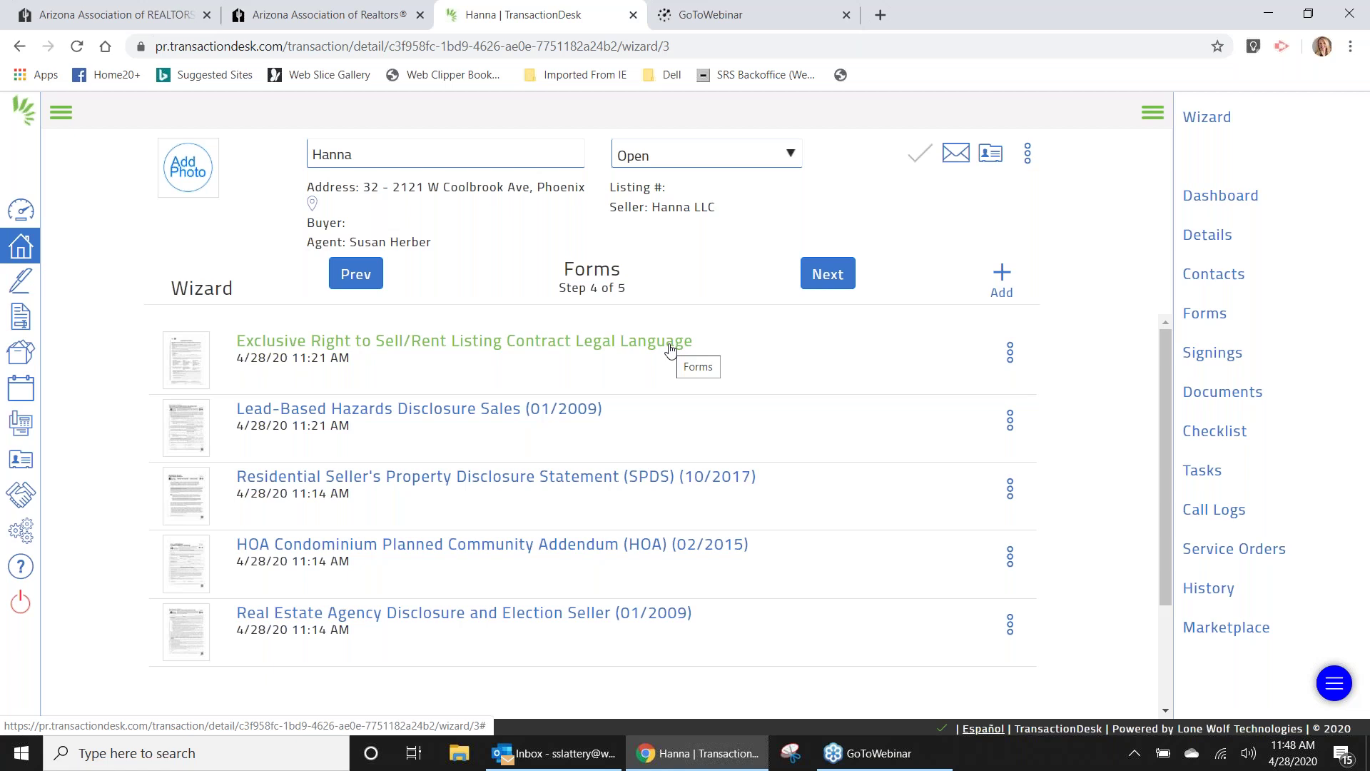
Advance the listing wizard to its final Documents step to reach the transaction dashboard.
click(828, 276)
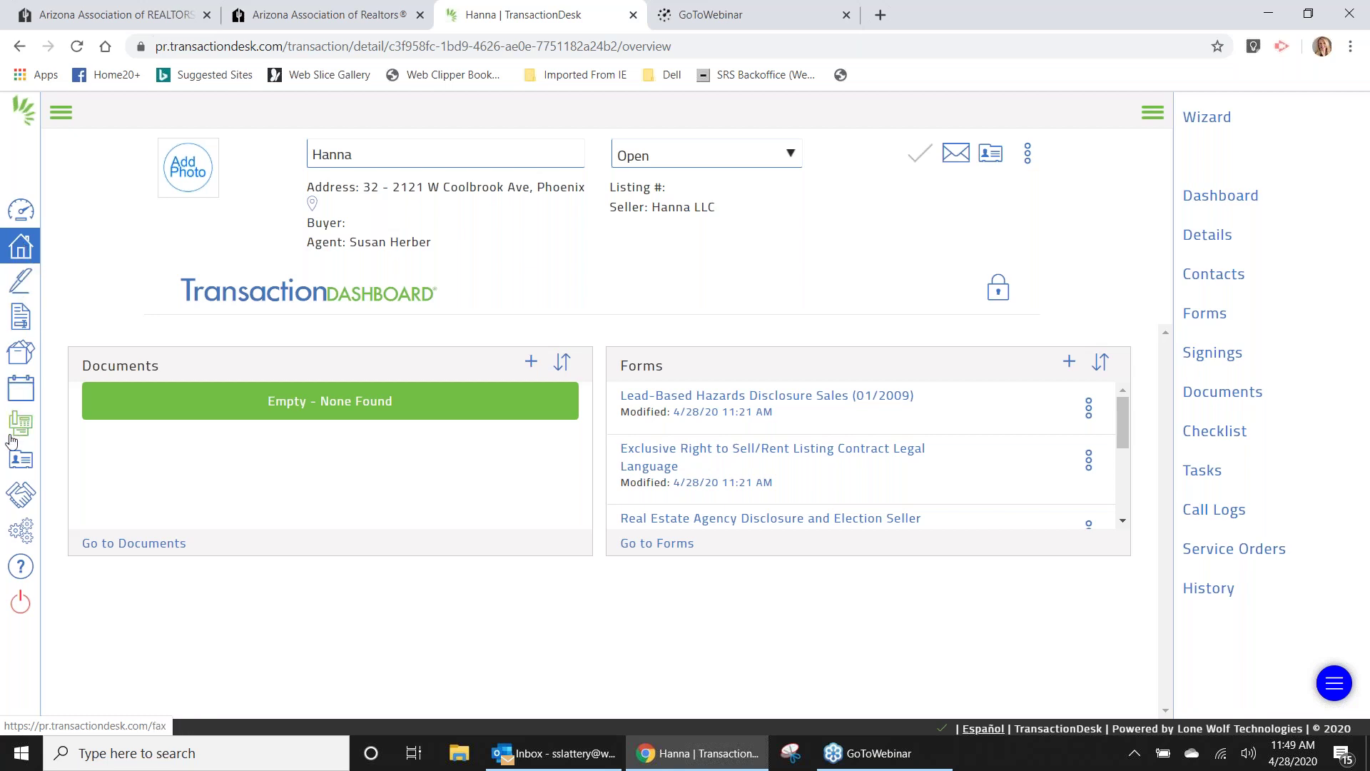
Browse the Transactions, Authentisign, InstanetForms and Contacts sections from the sidebar.
click(20, 247)
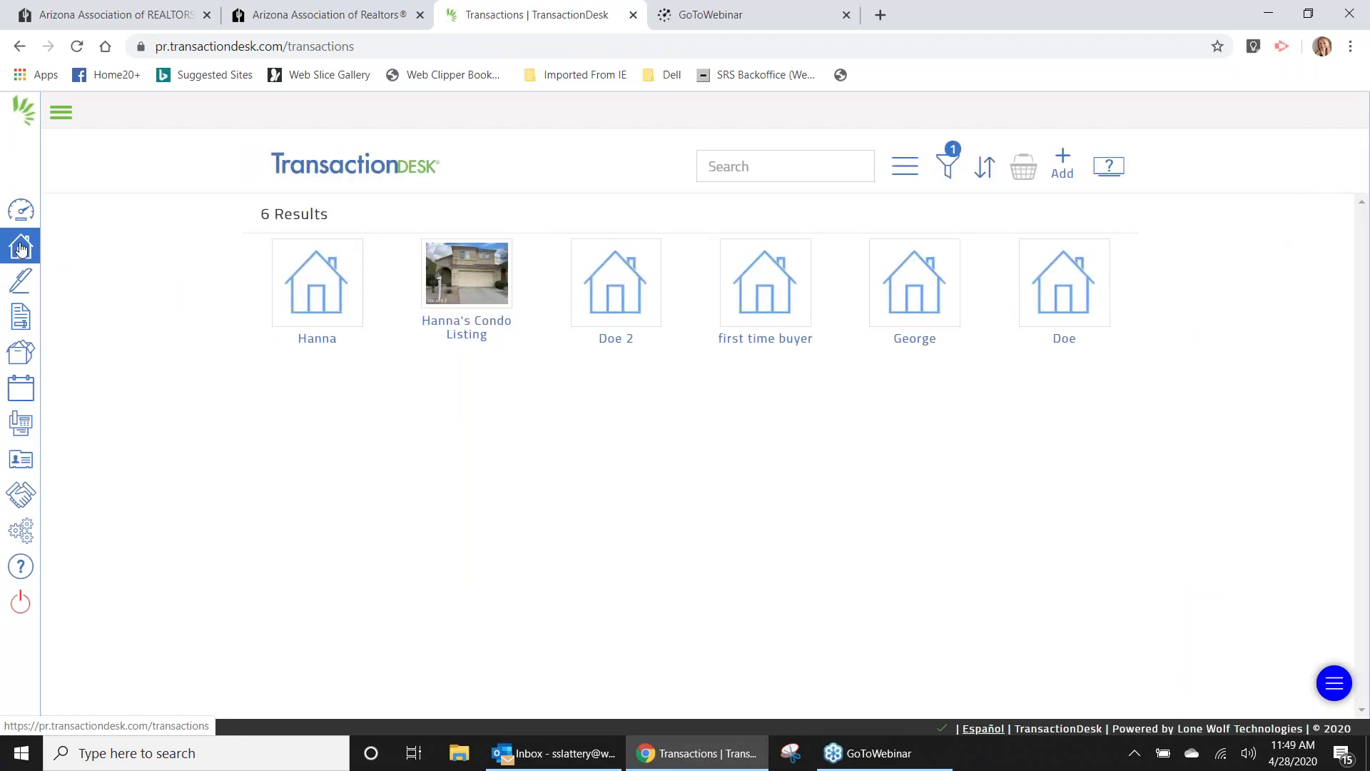
click(21, 281)
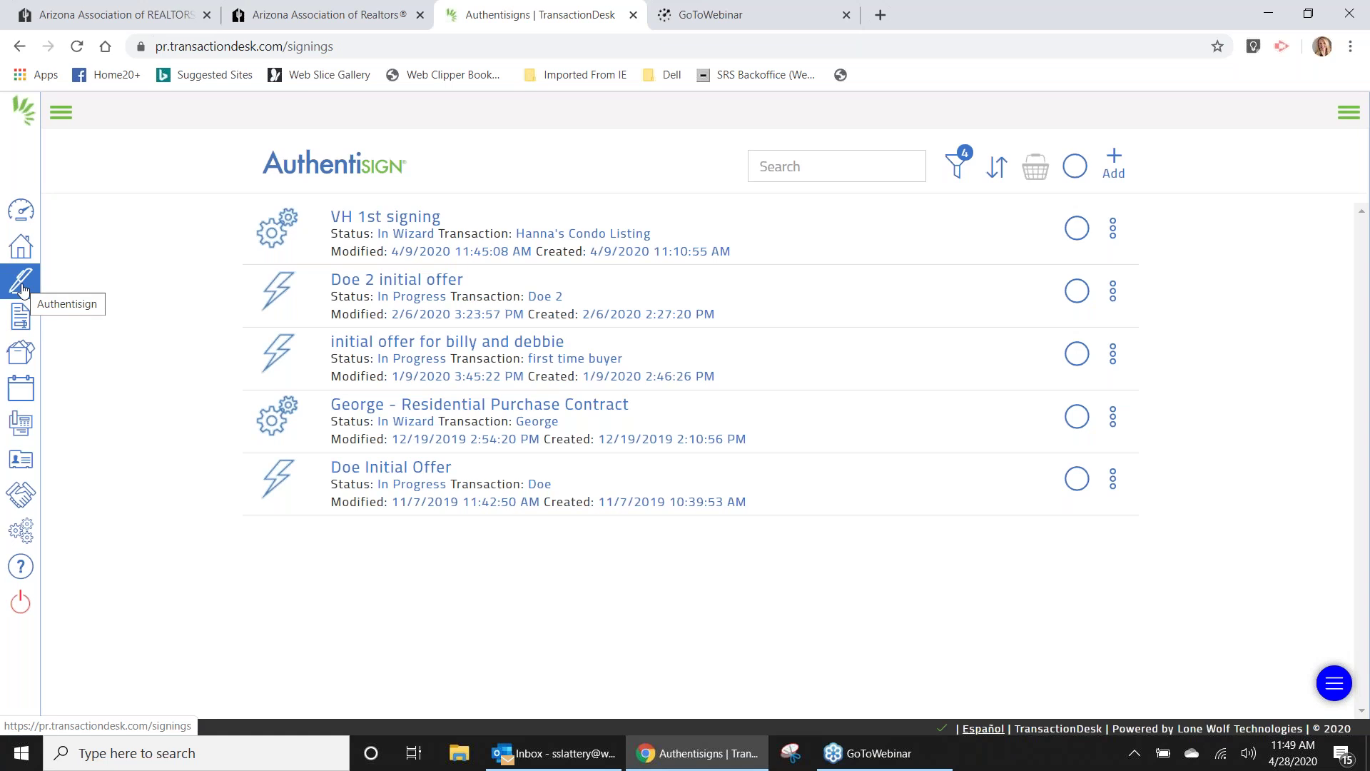
click(21, 319)
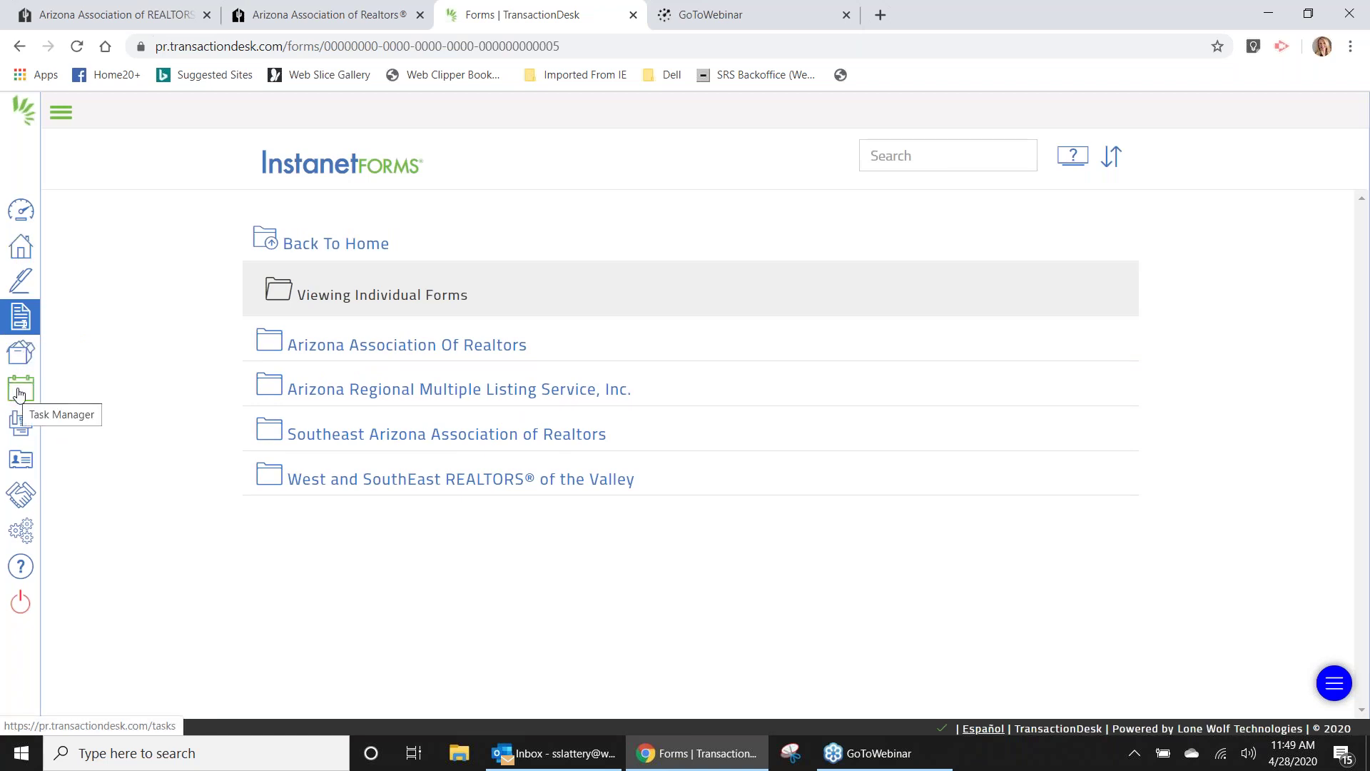
click(20, 460)
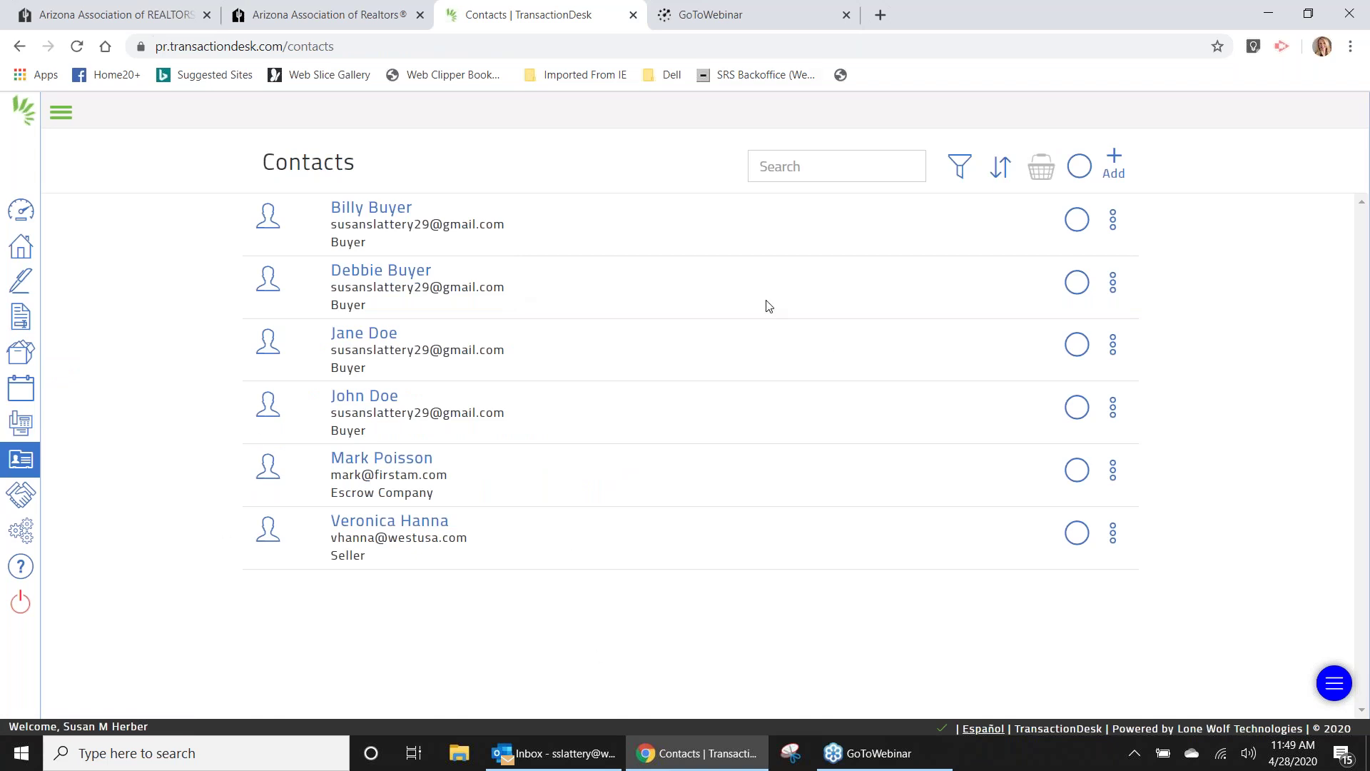
Save the first buyer contact's details and return to the transactions list.
click(396, 209)
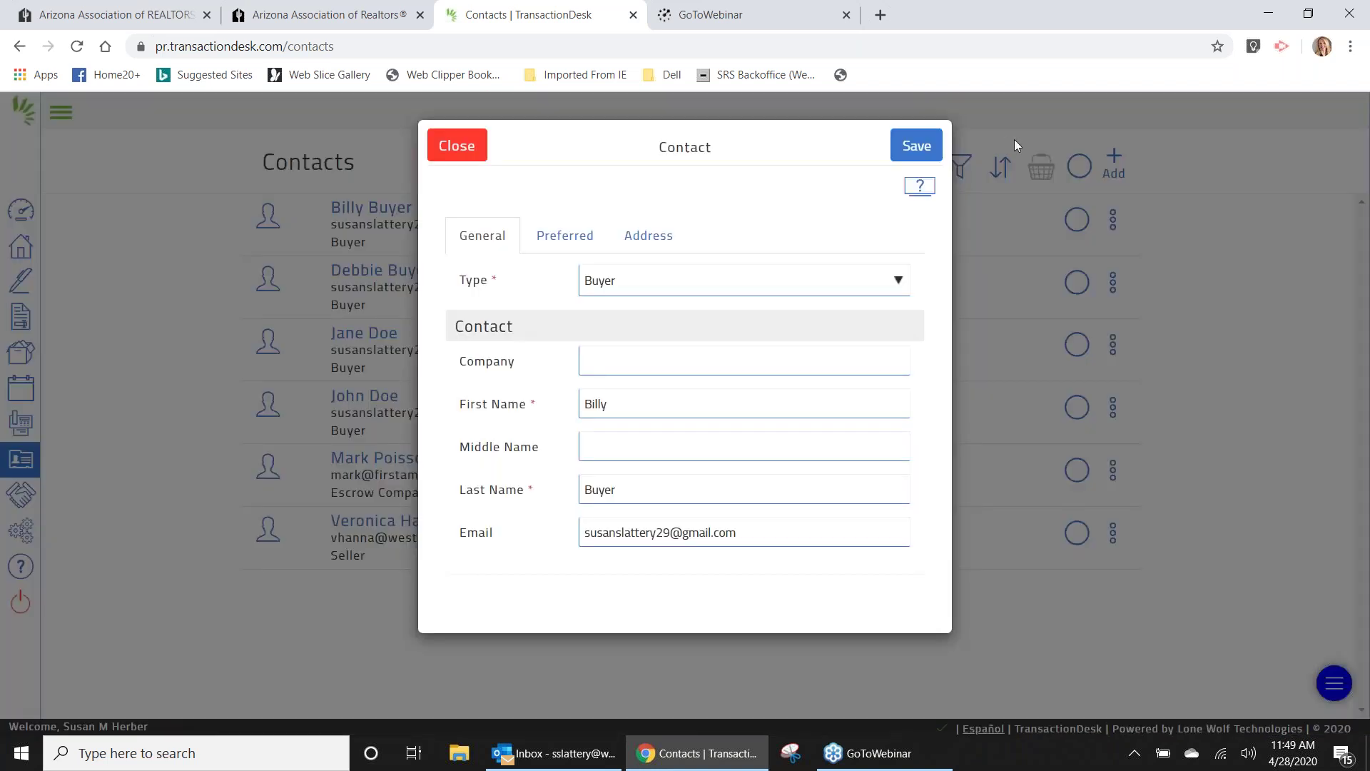
click(917, 146)
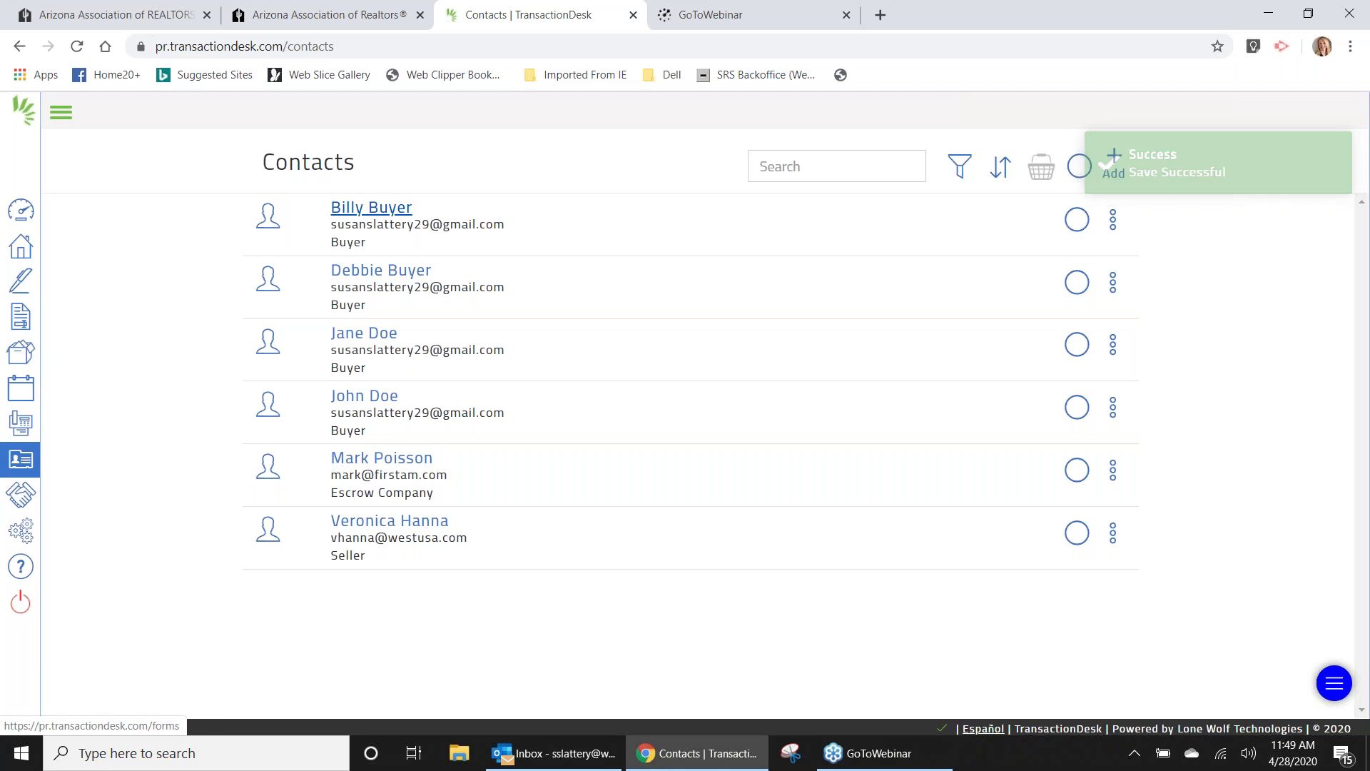
click(22, 251)
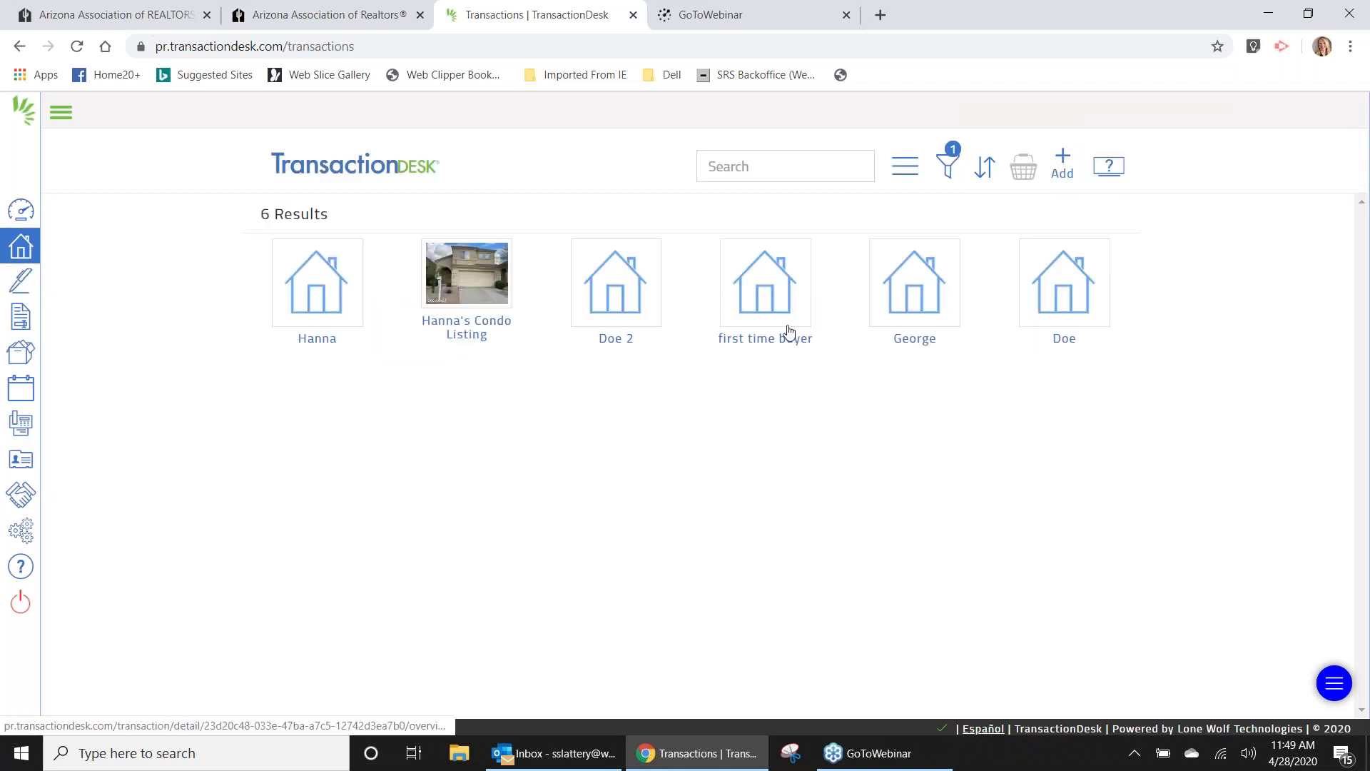
Open the condo listing transaction's dashboard, then sign out of TransactionDesk.
click(319, 299)
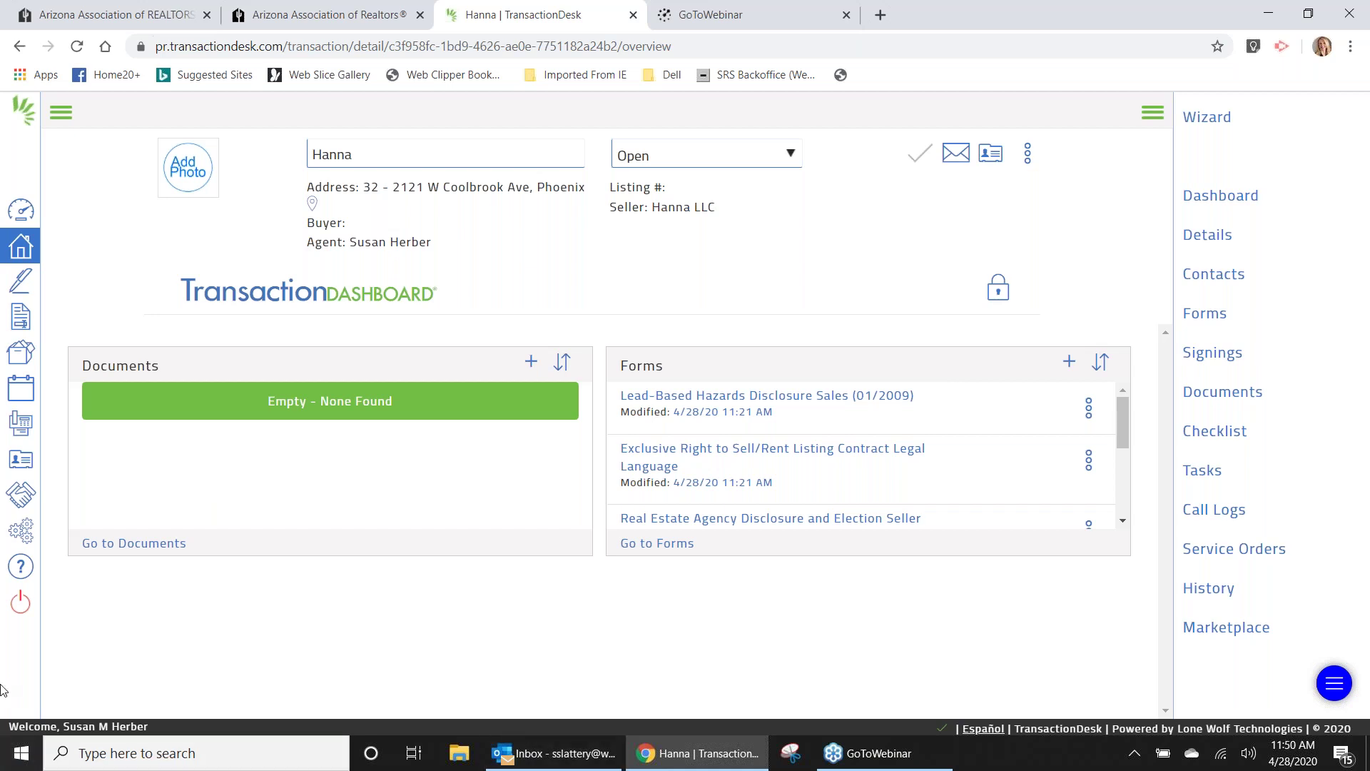
click(14, 610)
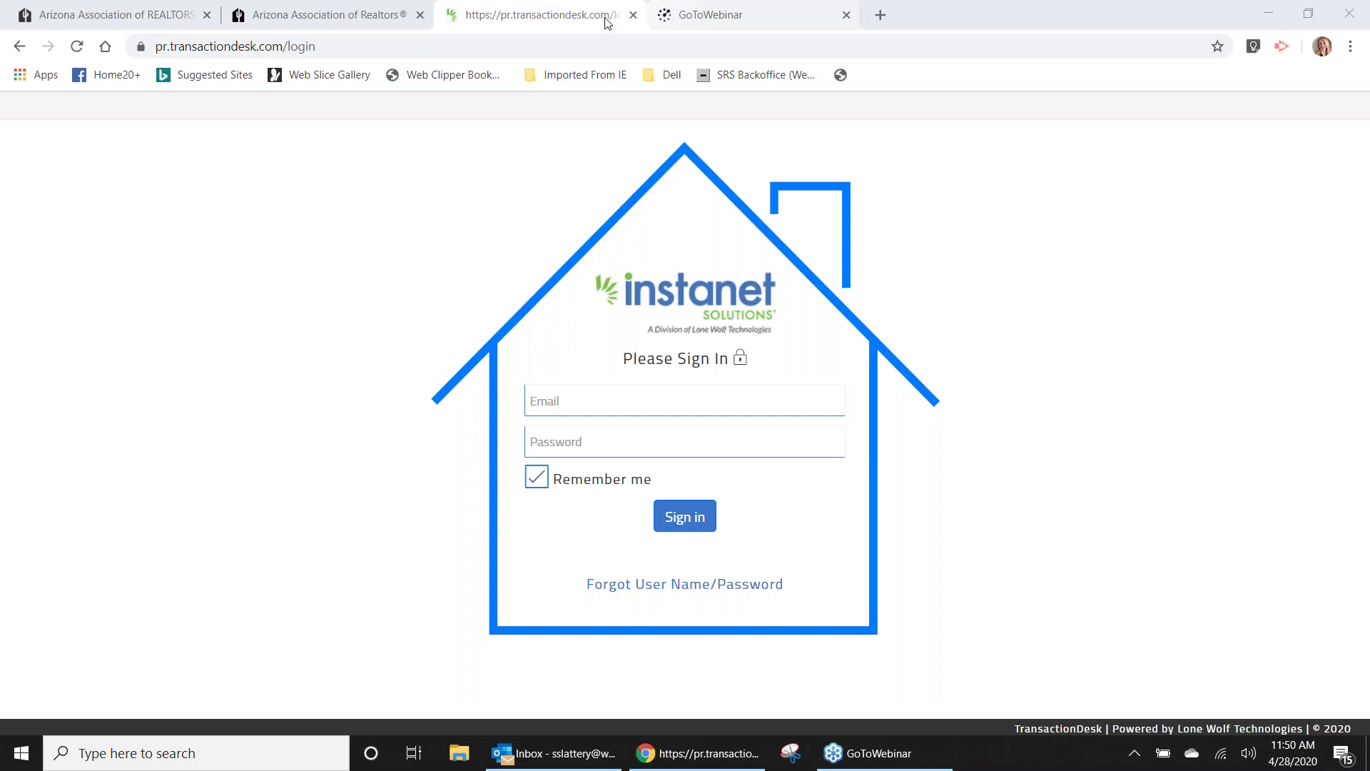
Relaunch TransactionDesk from the Arizona REALTORS dashboard and close the old sign-in tab.
click(378, 16)
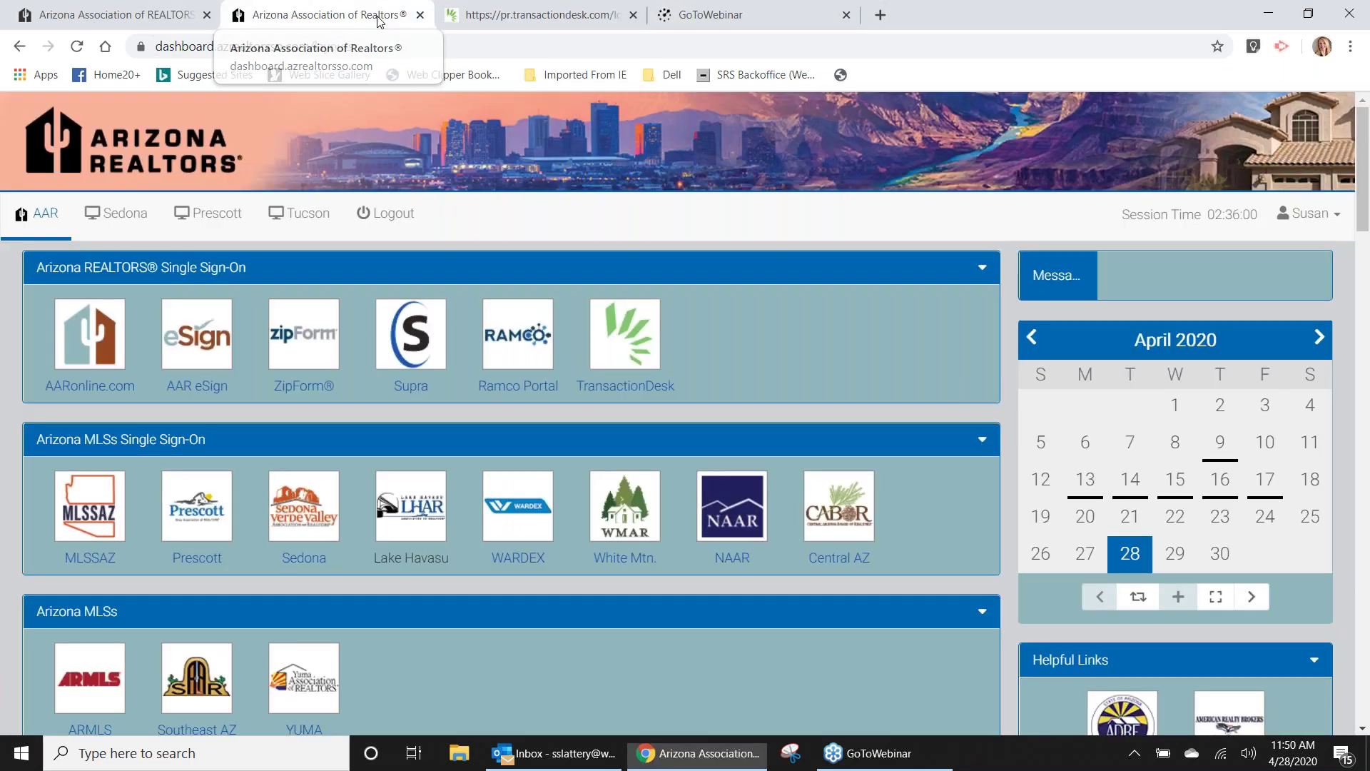
click(629, 329)
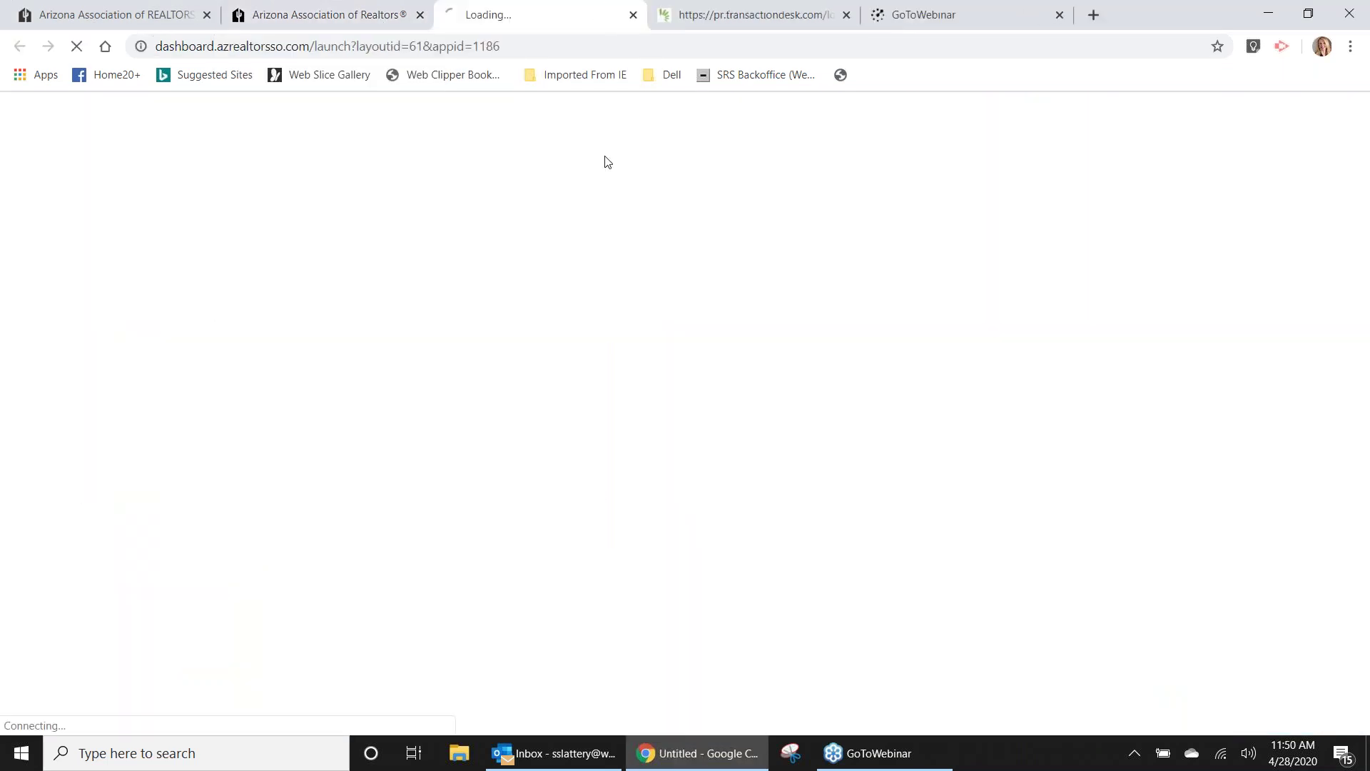
click(846, 15)
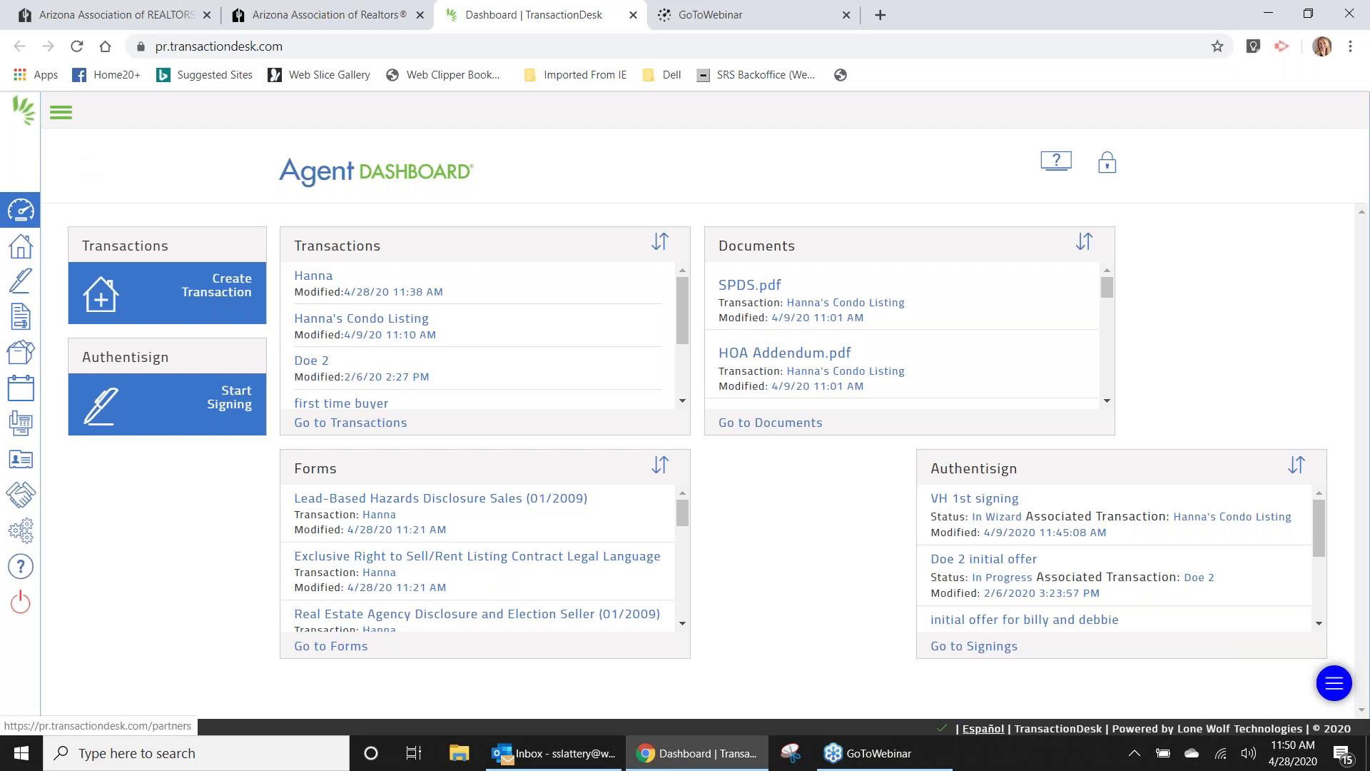
Start a live support chat from the Support page and return to the Support tab.
click(21, 567)
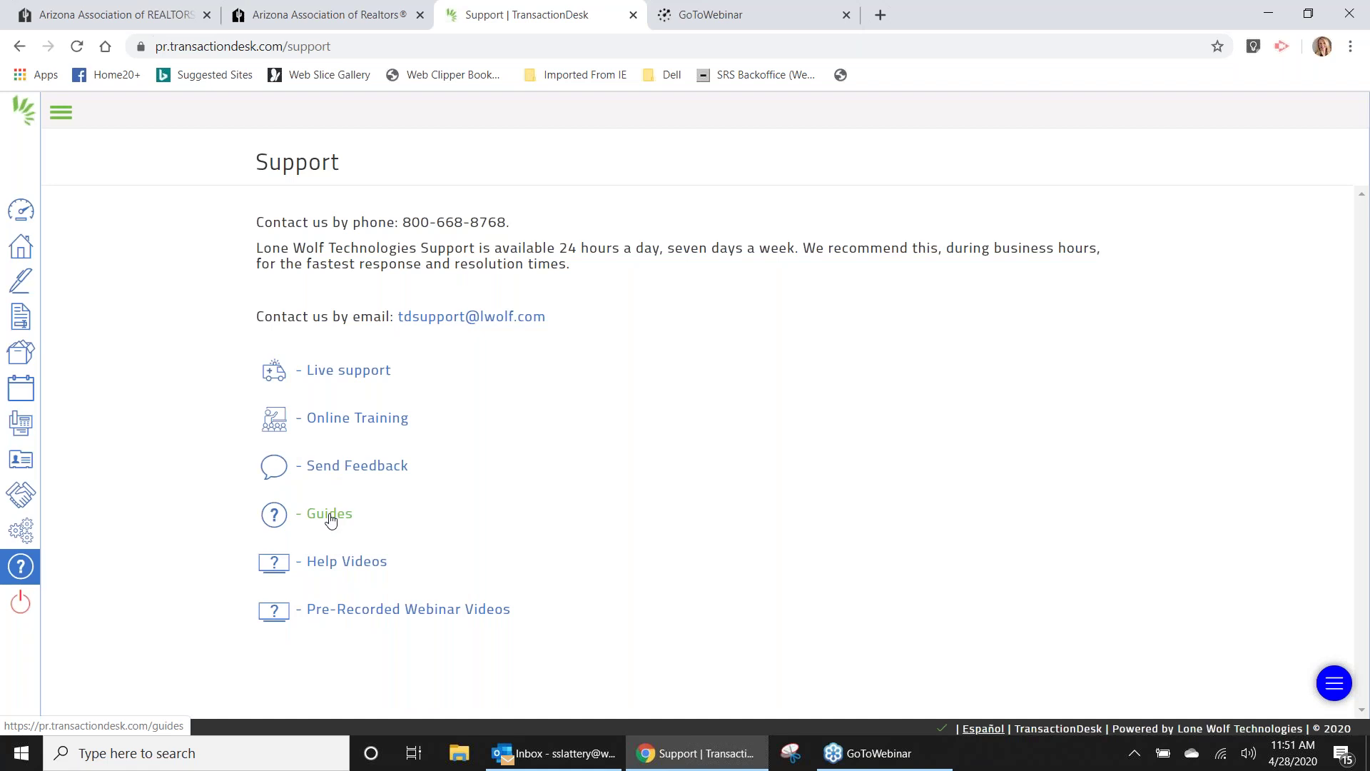
click(348, 369)
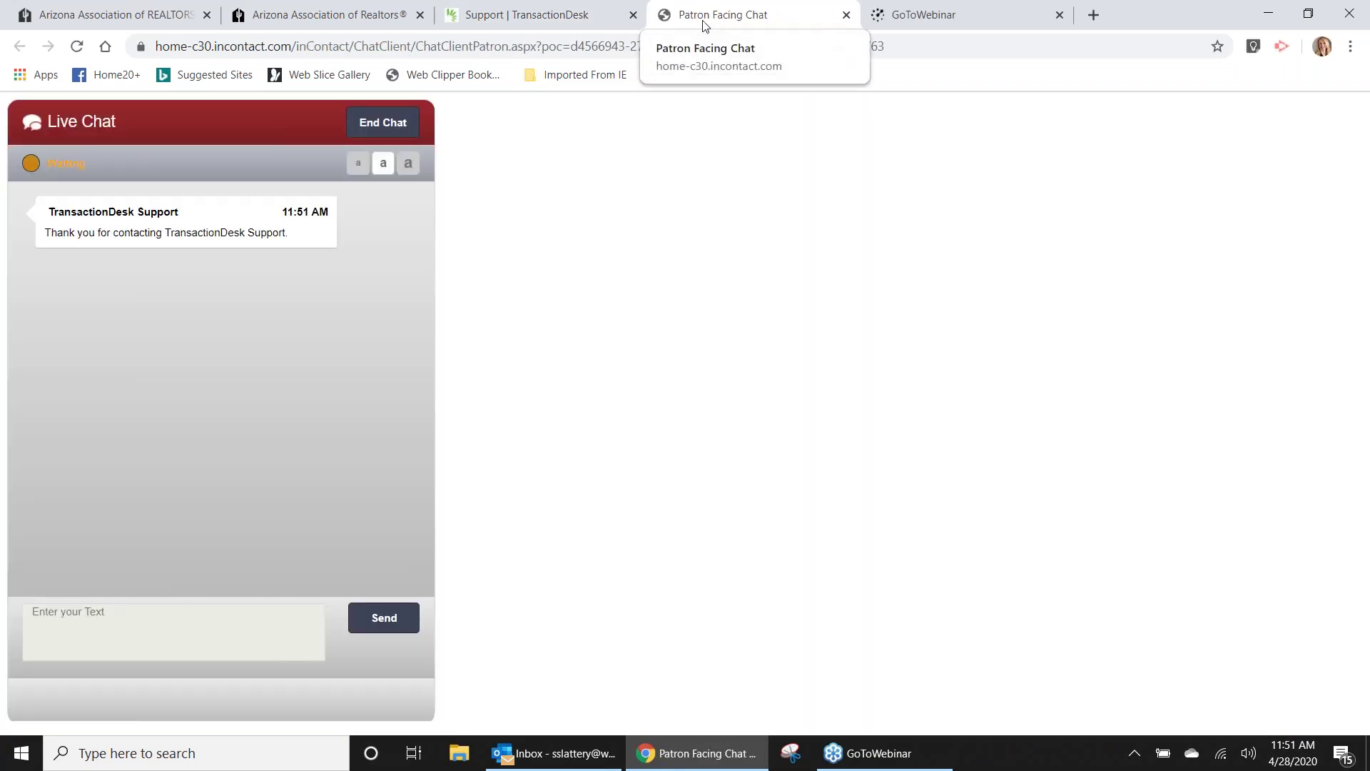
click(563, 17)
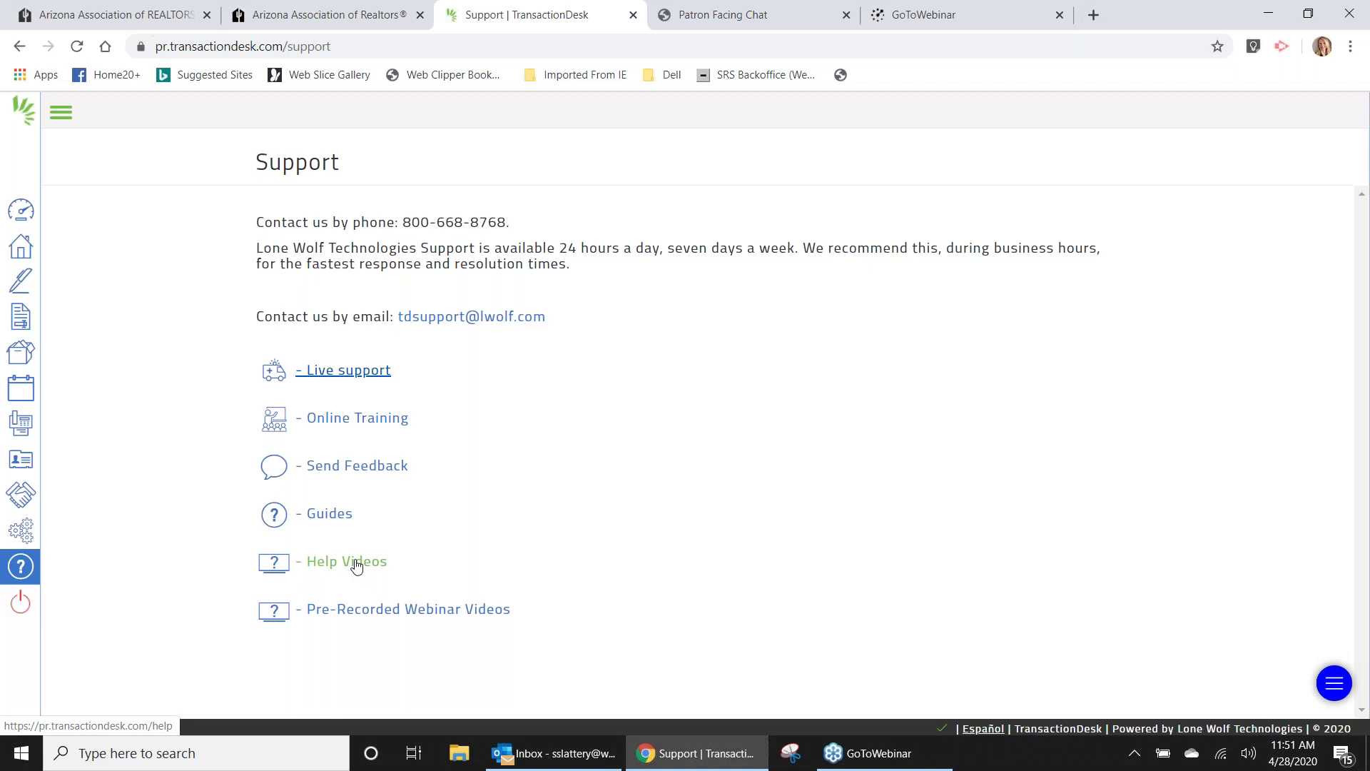
Expand the Transactions category of Help Videos and scroll through its video list.
click(357, 564)
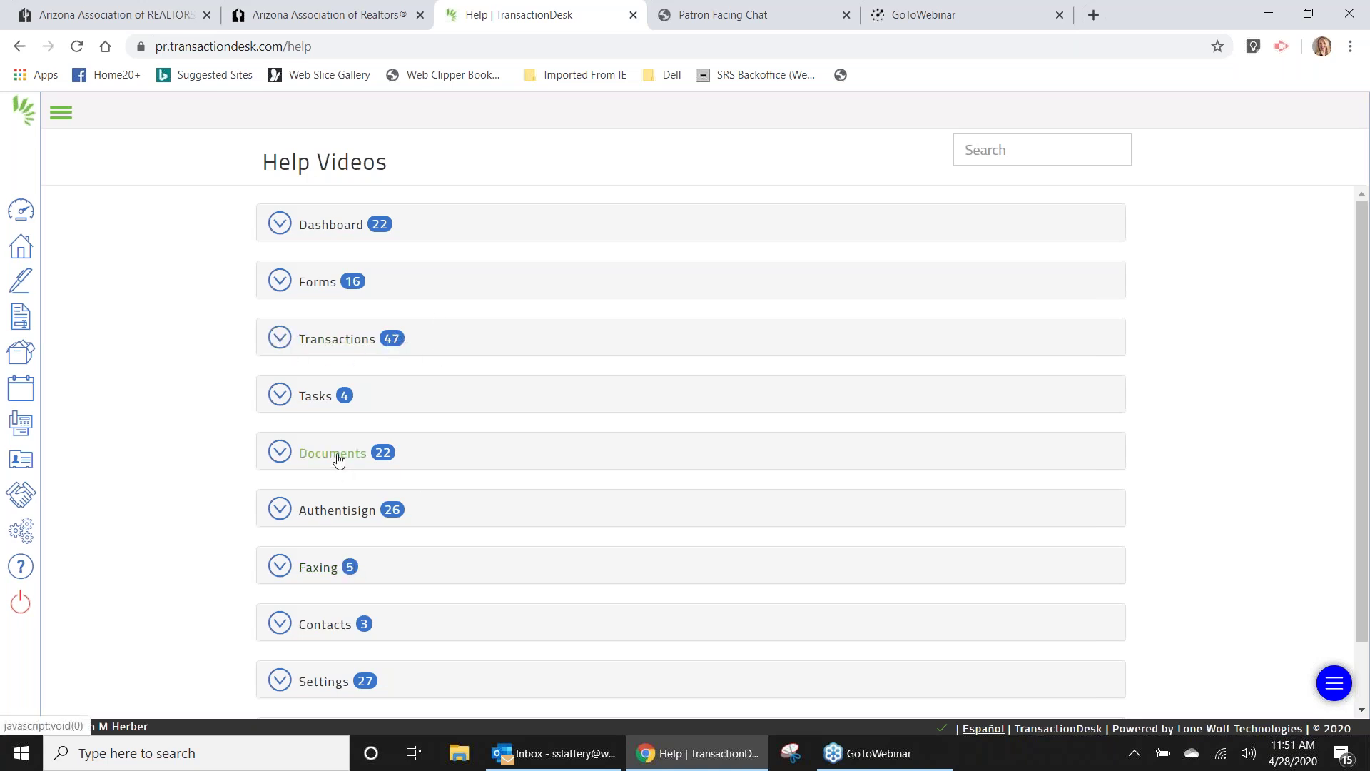
click(352, 347)
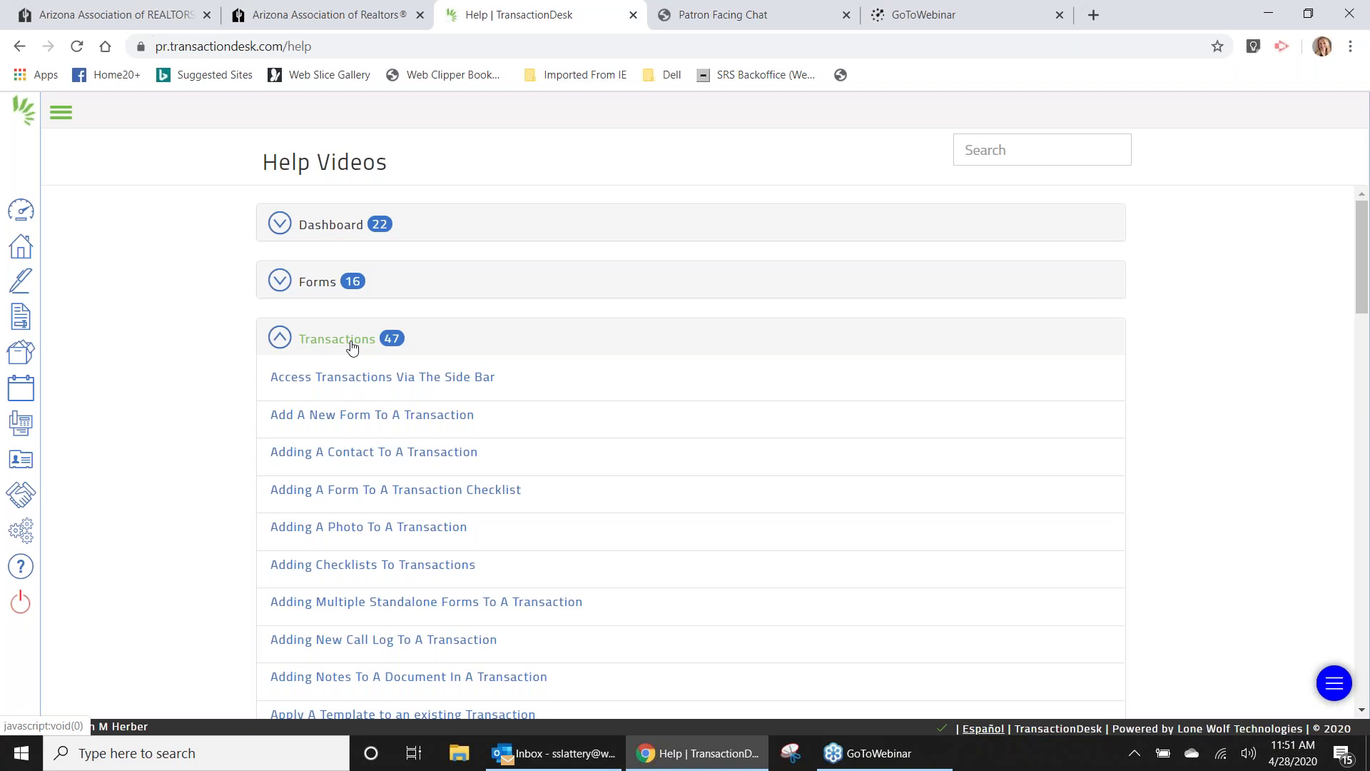
scroll(352, 347, down, 14)
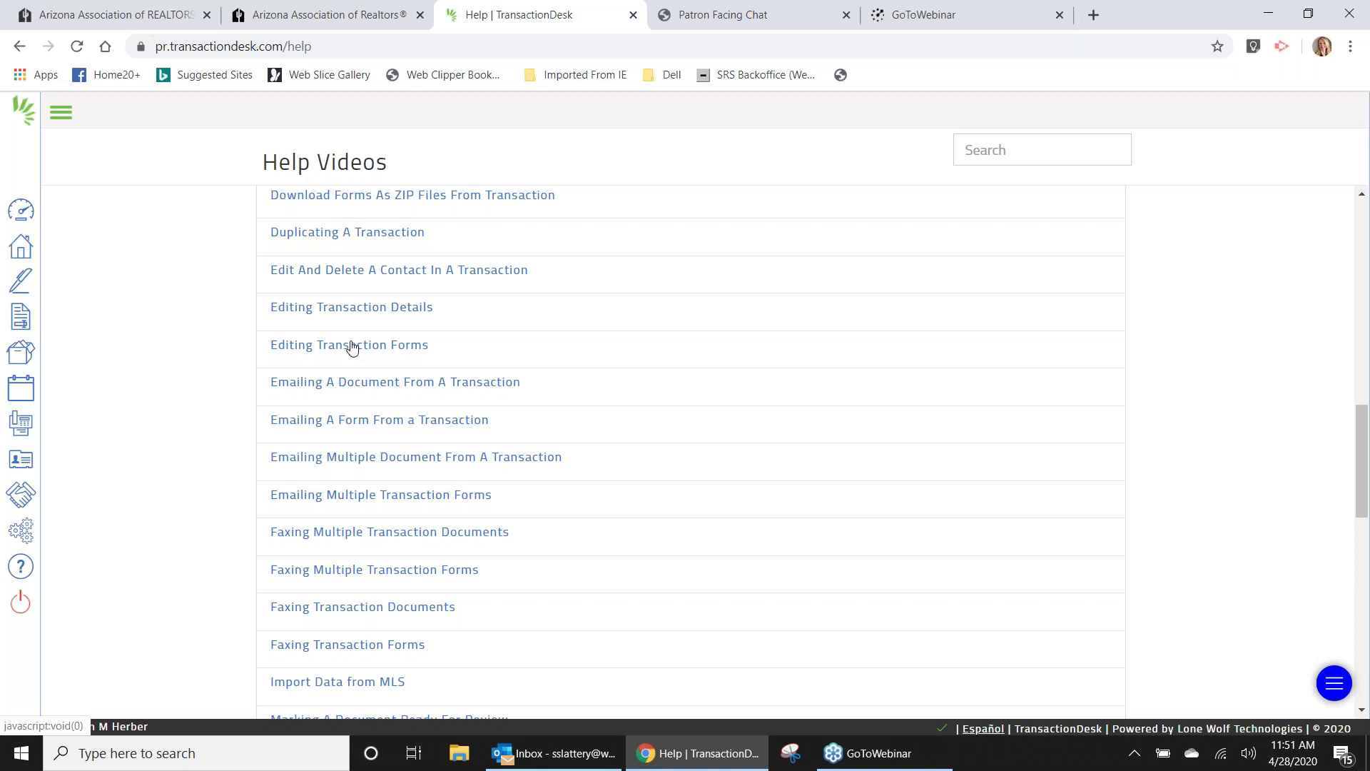
scroll(352, 347, down, 1)
scroll(352, 347, down, 7)
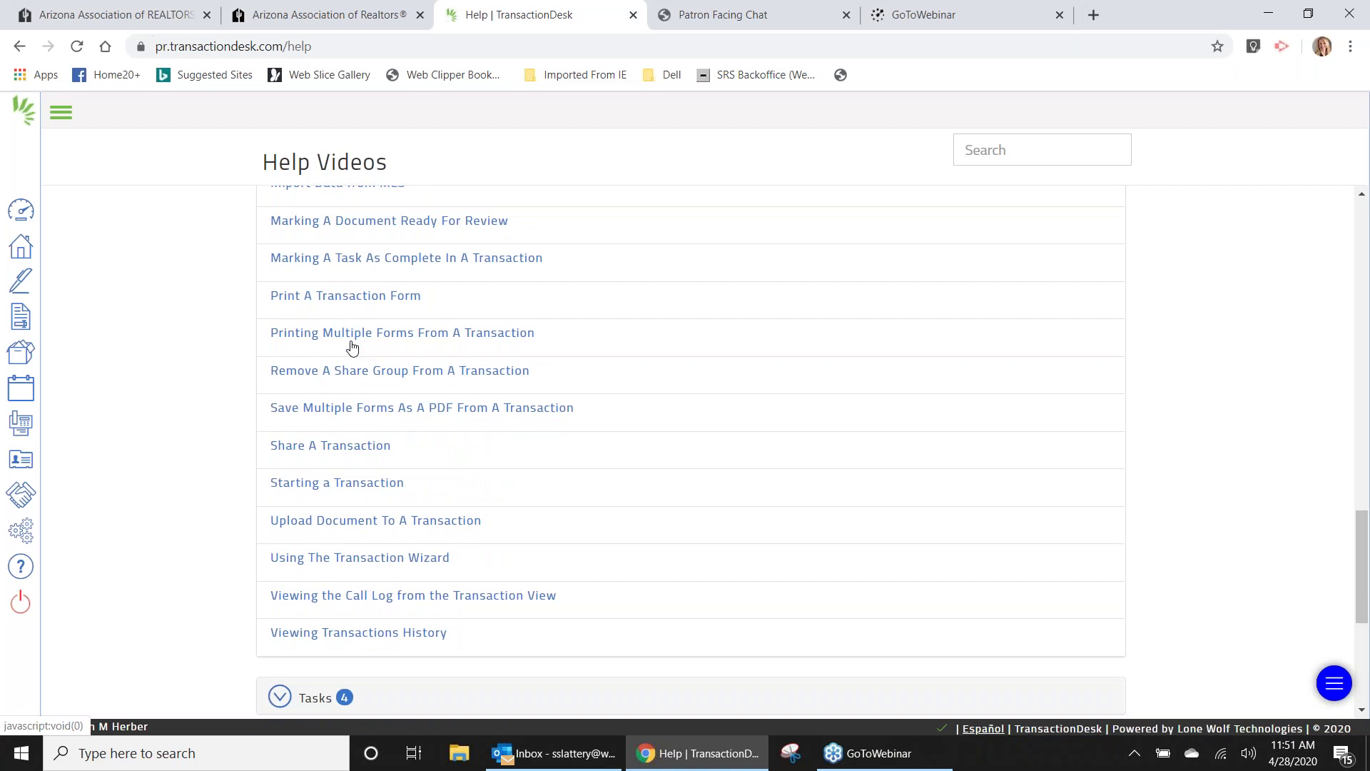
scroll(352, 347, up, 13)
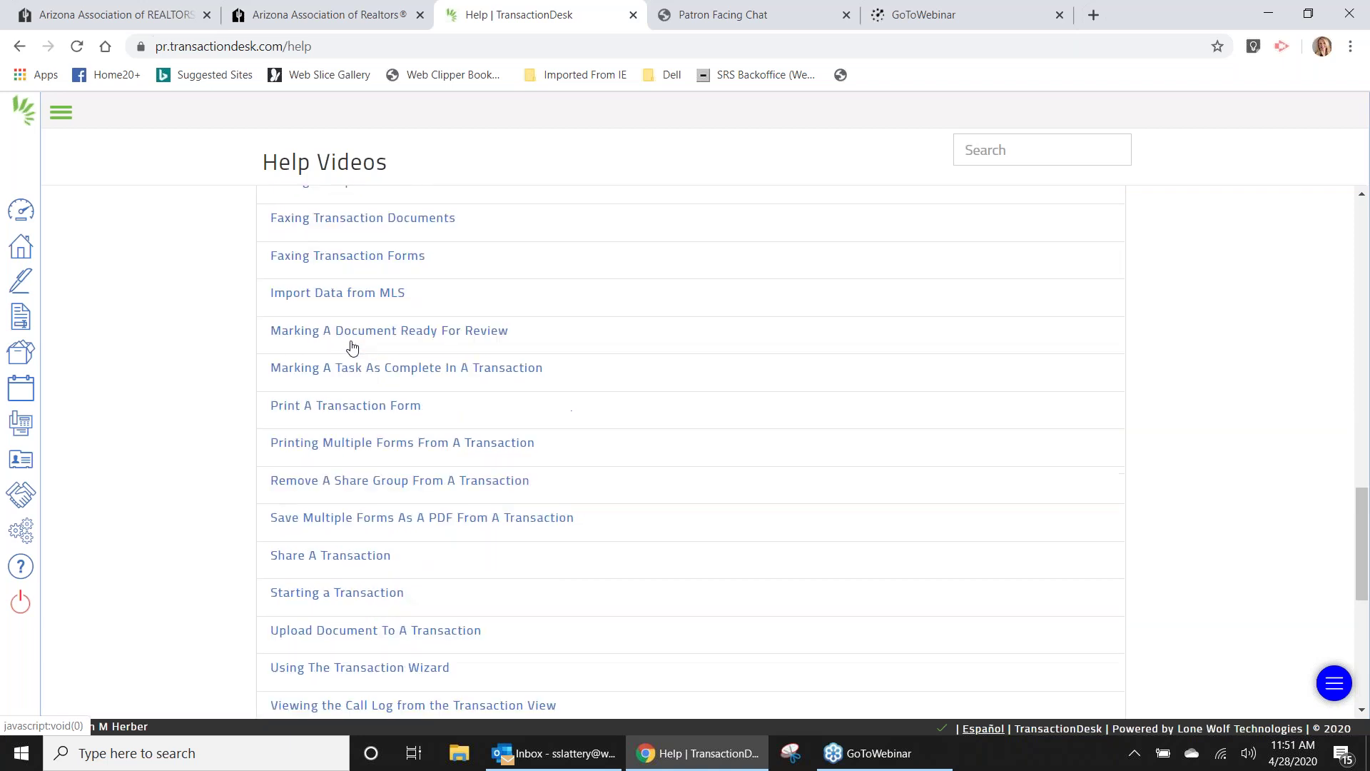
scroll(352, 347, up, 1)
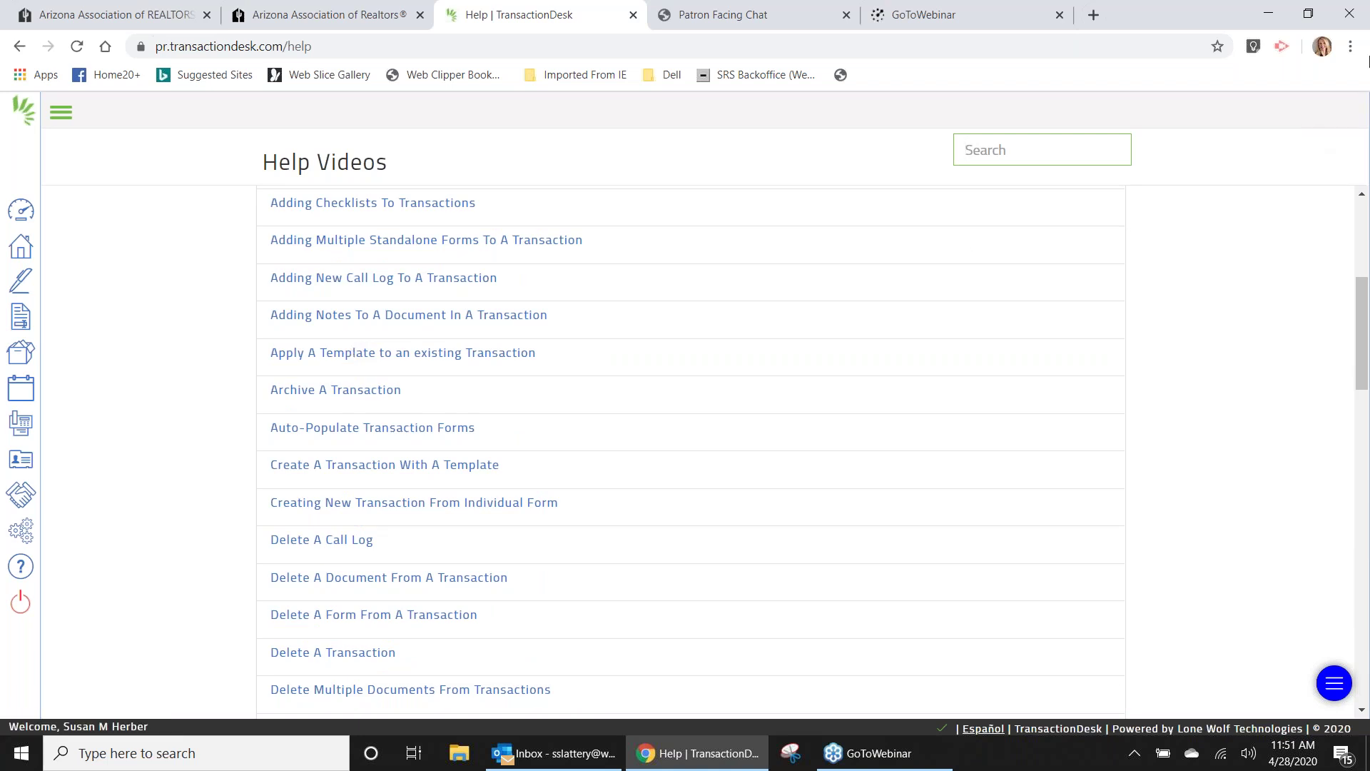
Search the help videos for 'contact', then change the search term to 'template'.
click(1111, 135)
click(995, 152)
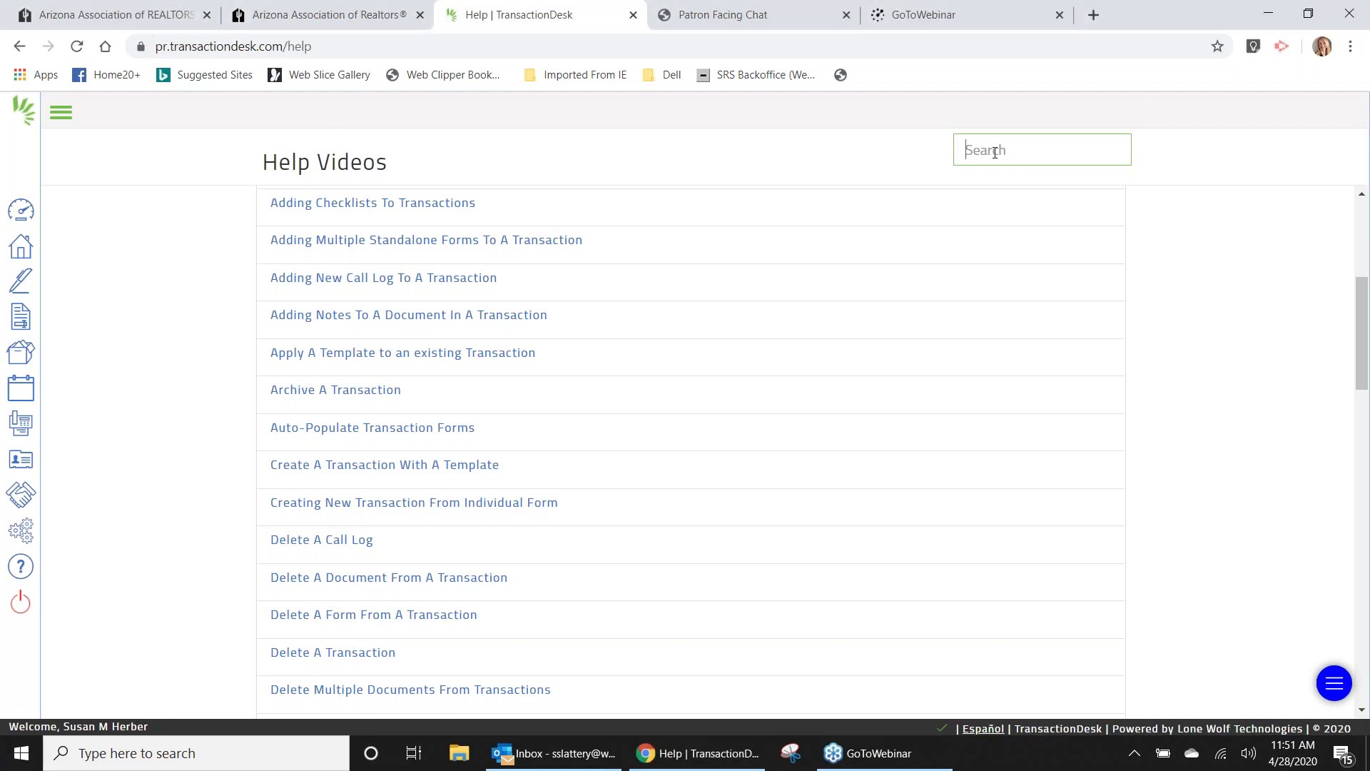
text(co)
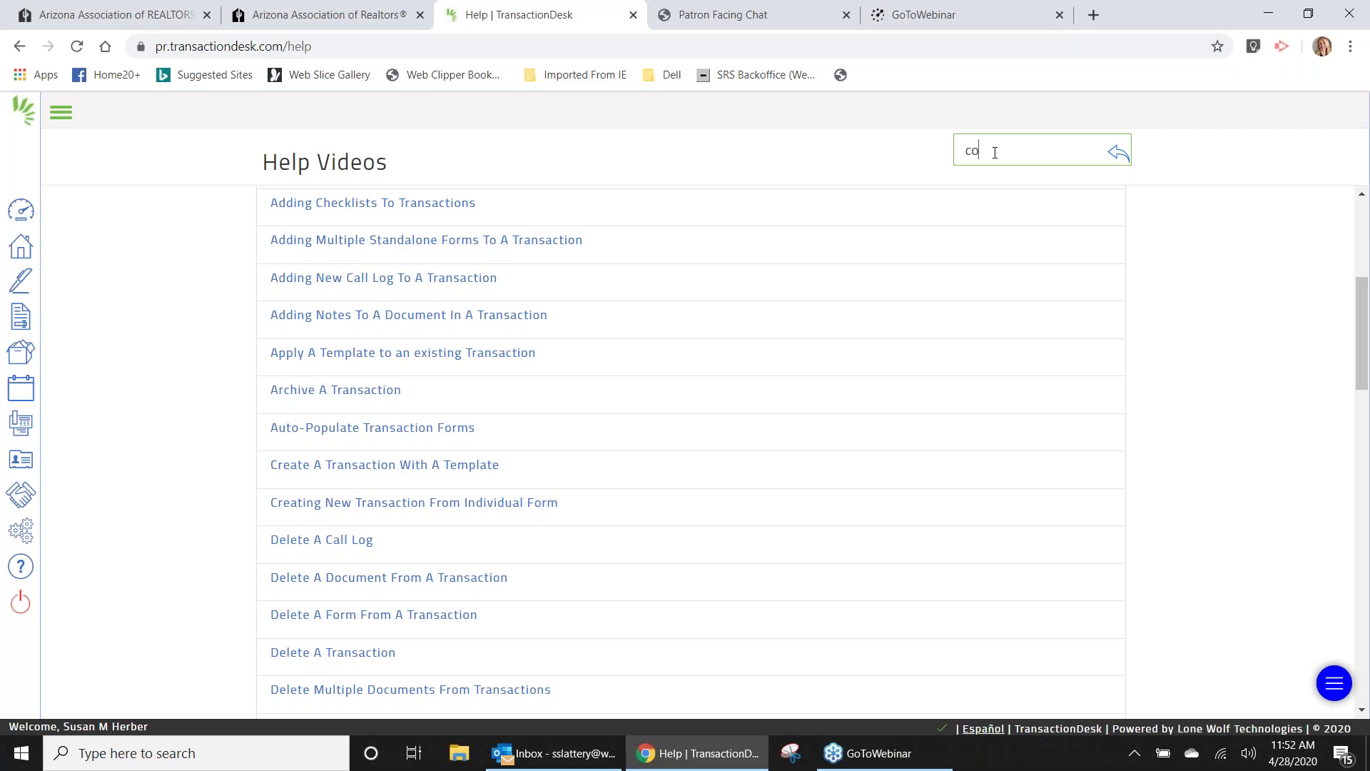
text(ntact)
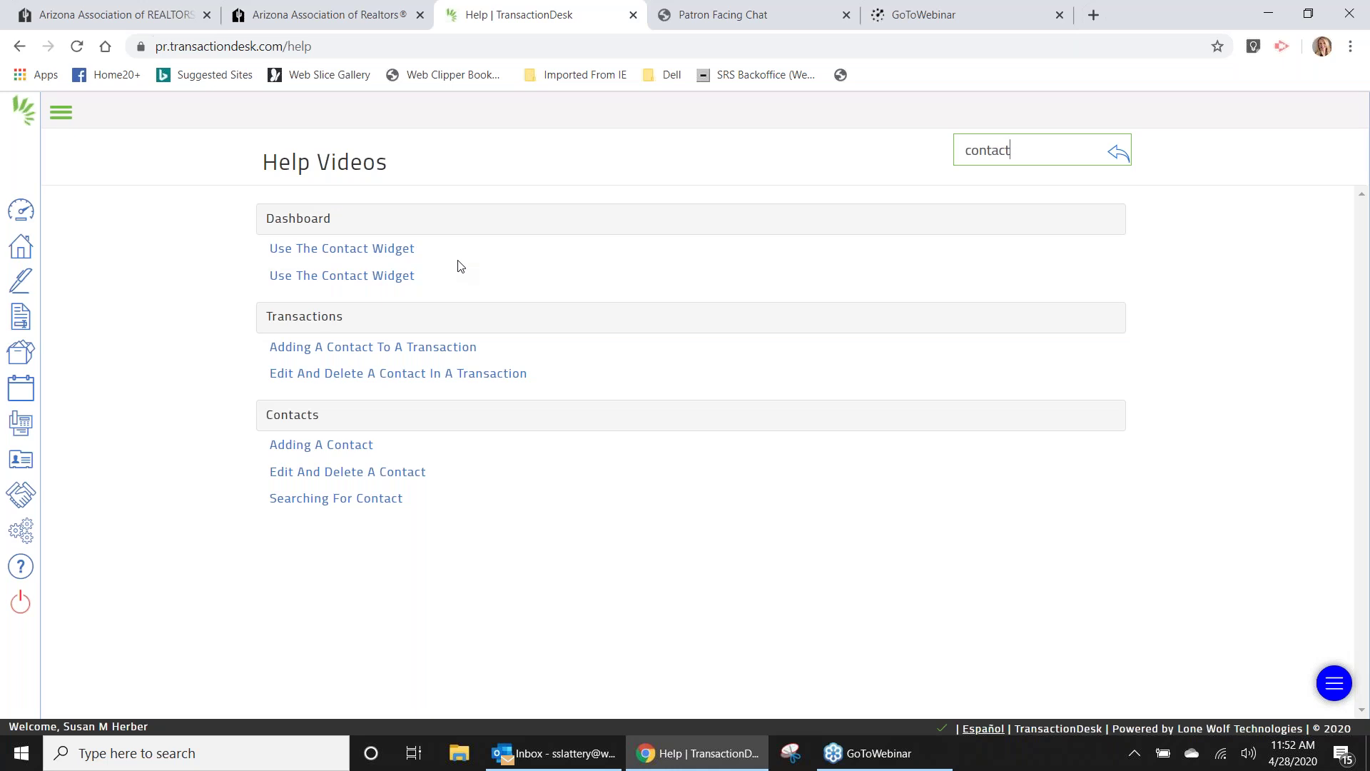
key(BackSpace)
key(BackSpace)
key(BackSpace)
key(BackSpace)
key(BackSpace)
key(BackSpace)
key(BackSpace)
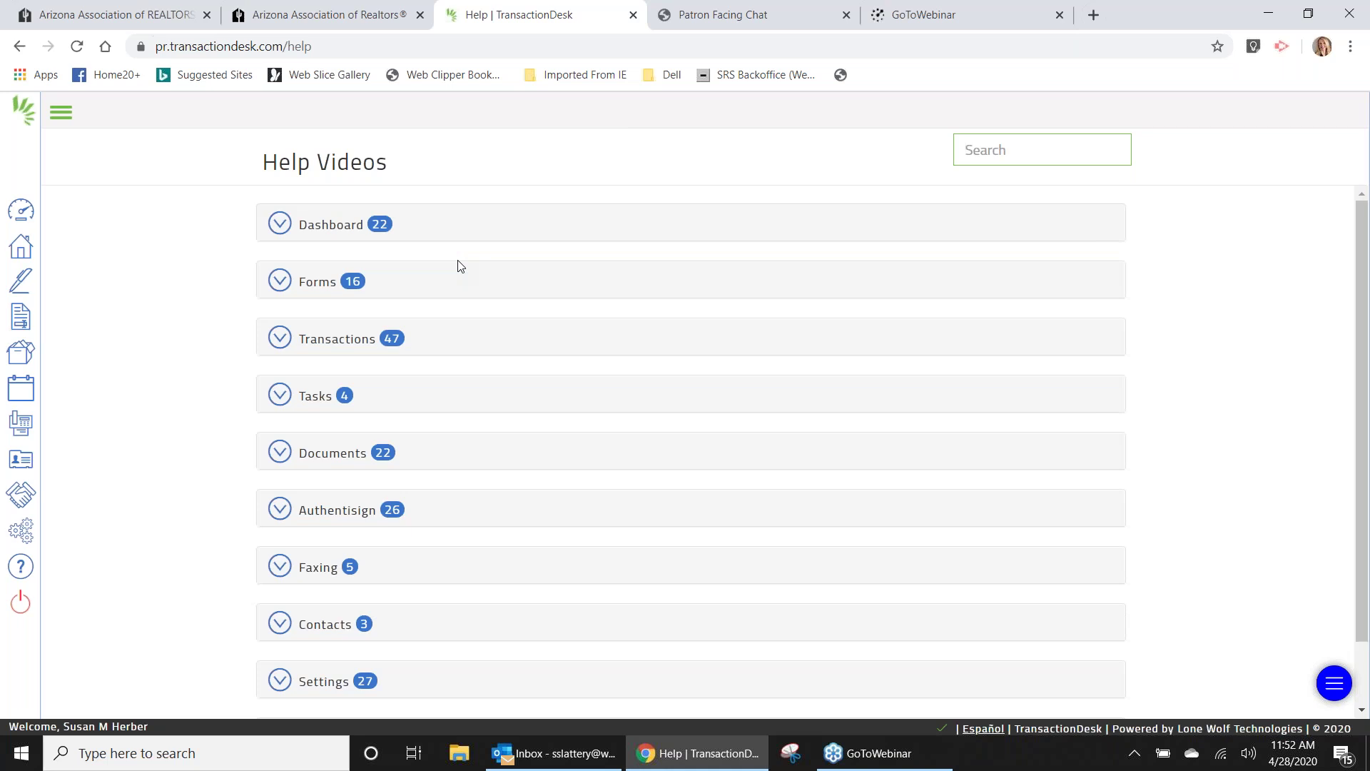
text(step)
key(Home)
key(Delete)
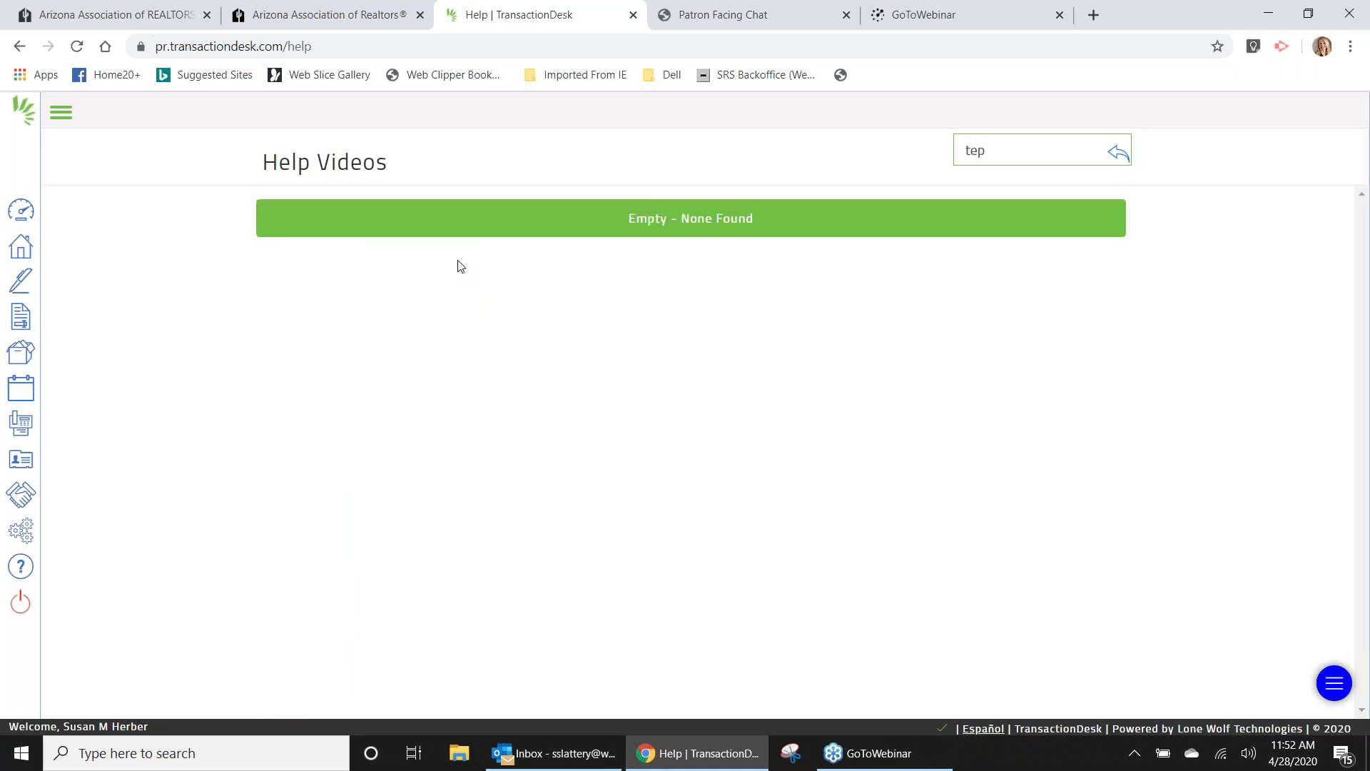
key(BackSpace)
text(mp)
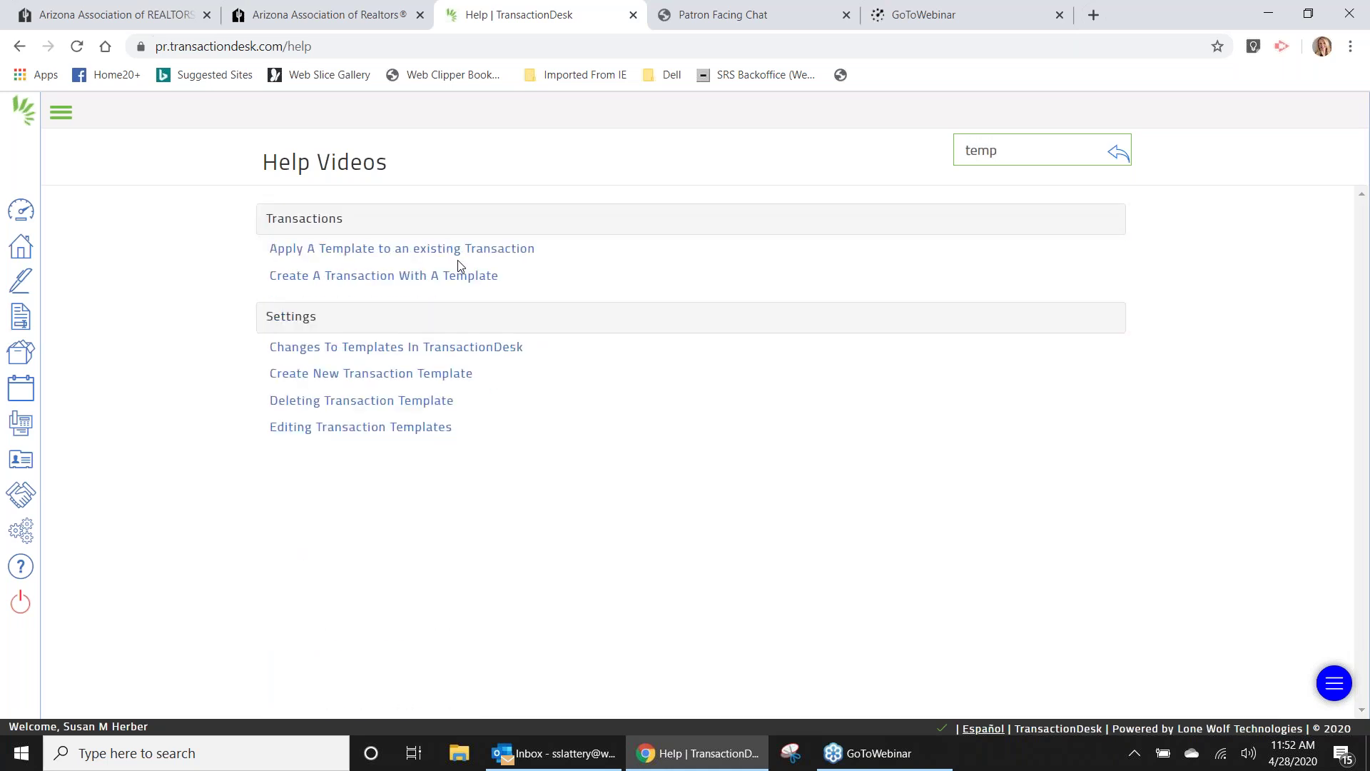
text(late)
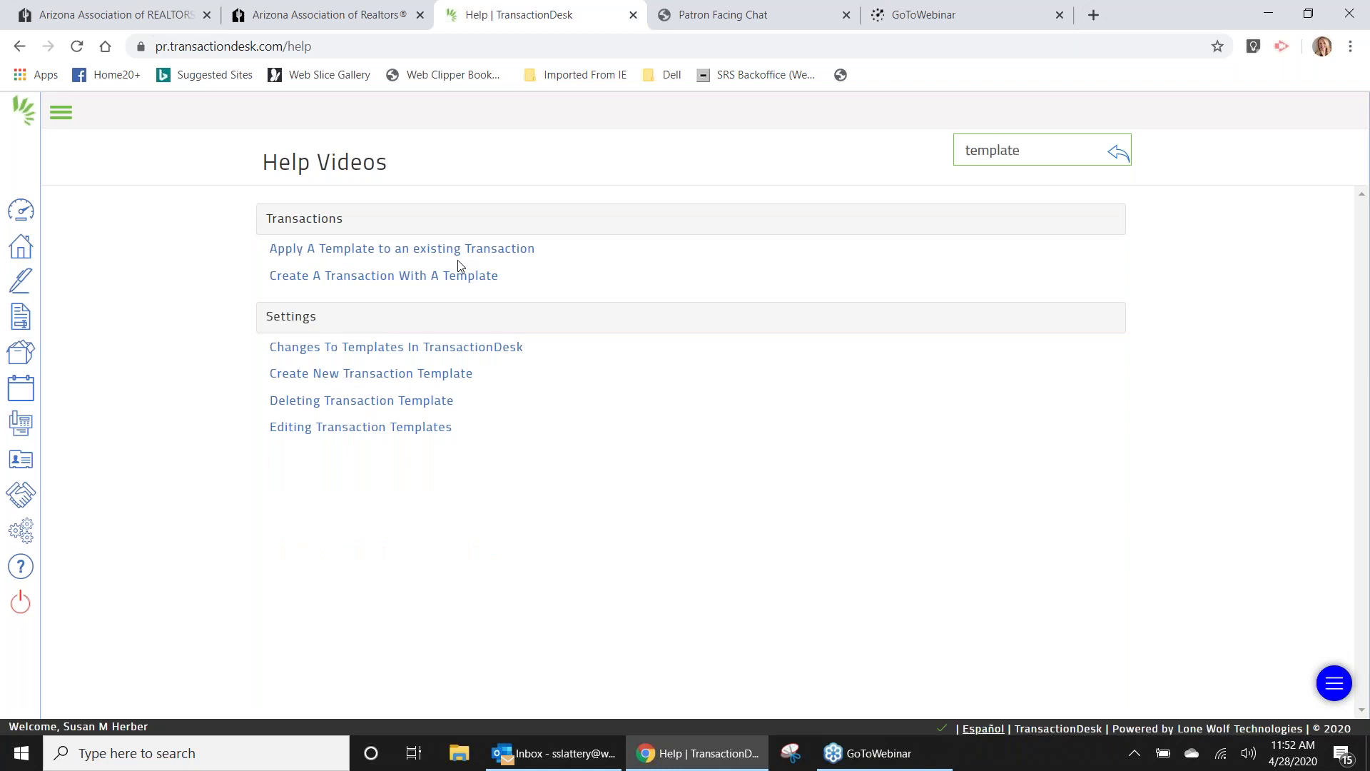